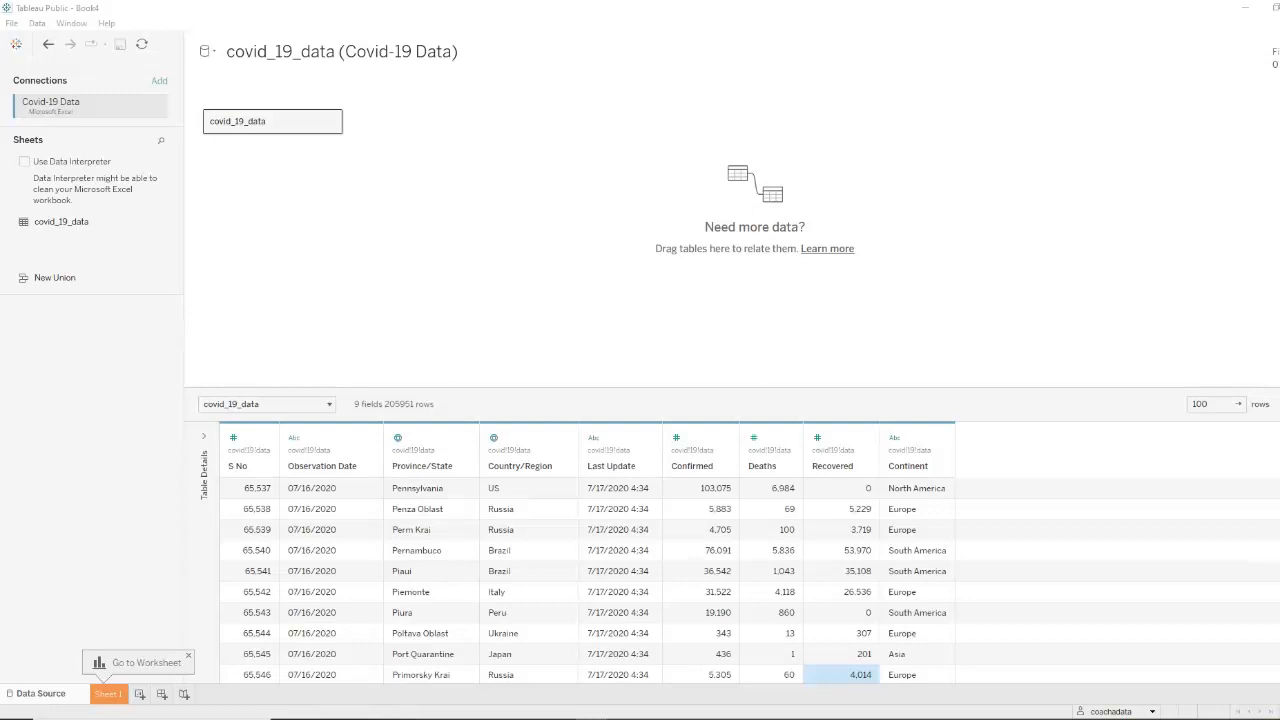
# Change the data type of the Observation Date and Last Update fields from string to Date
pyautogui.click(370, 443)
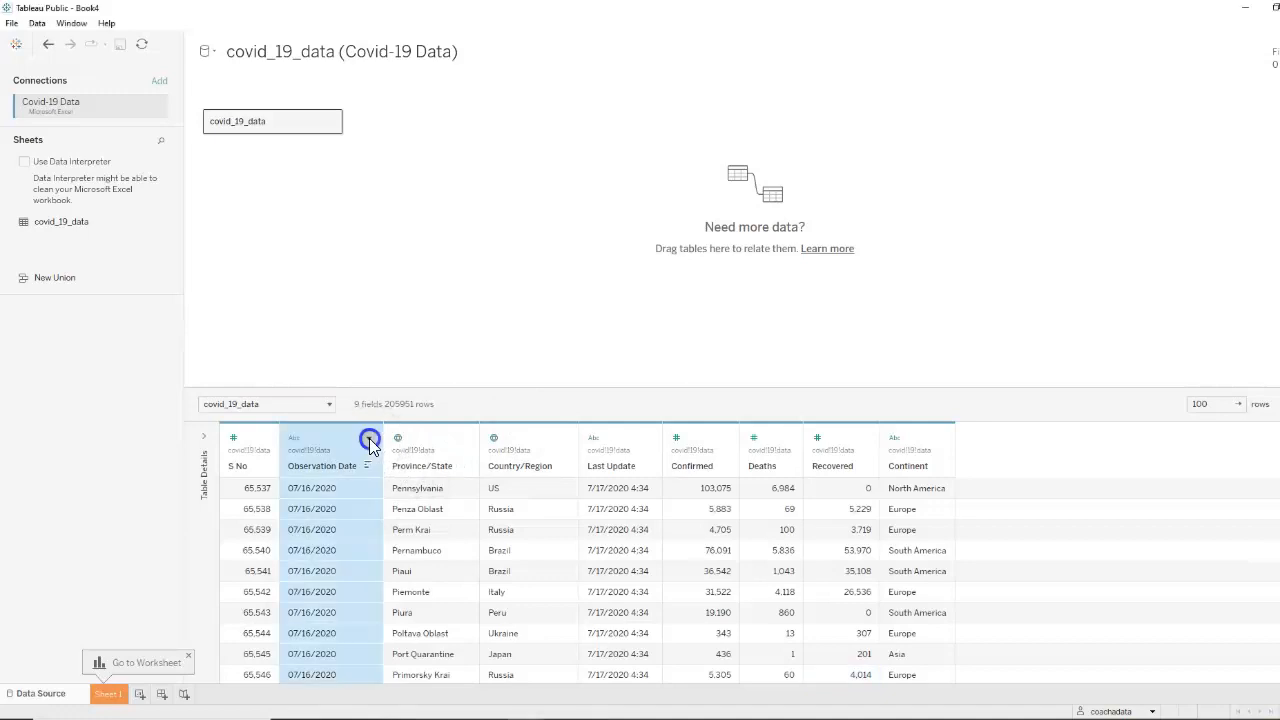
pyautogui.moveTo(492, 603)
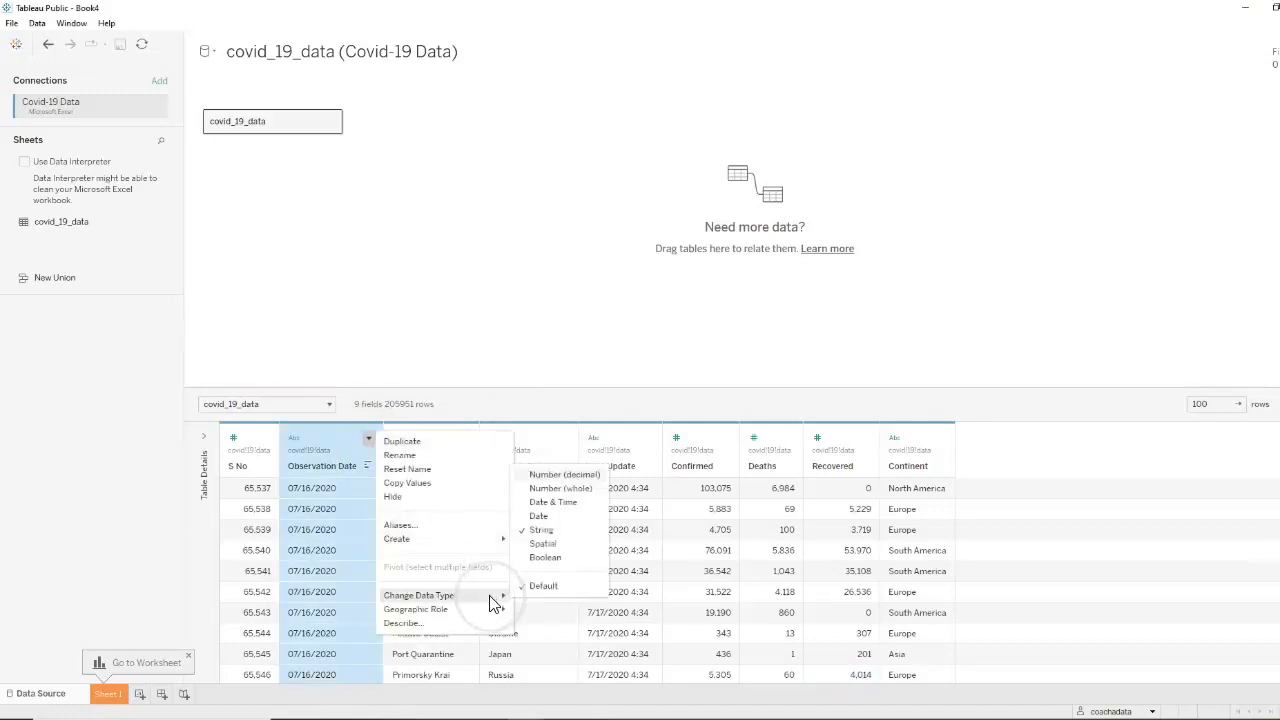
pyautogui.click(537, 517)
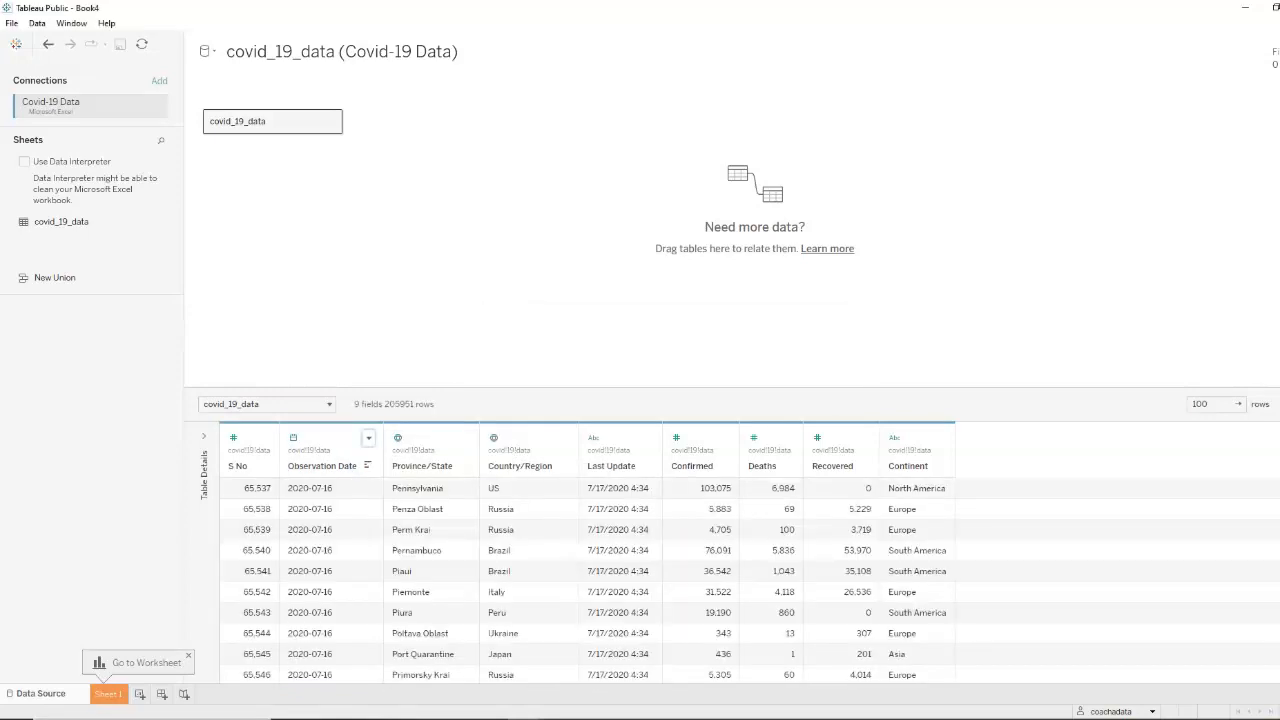
pyautogui.click(648, 439)
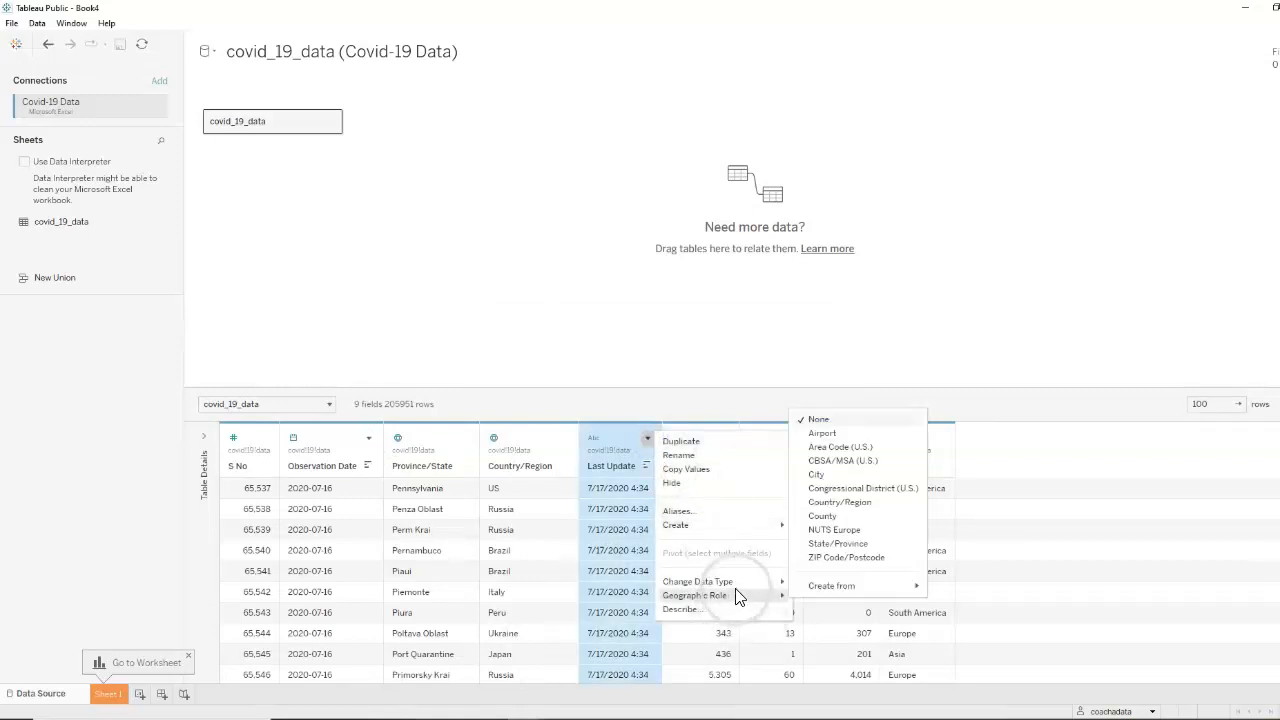
pyautogui.moveTo(740, 582)
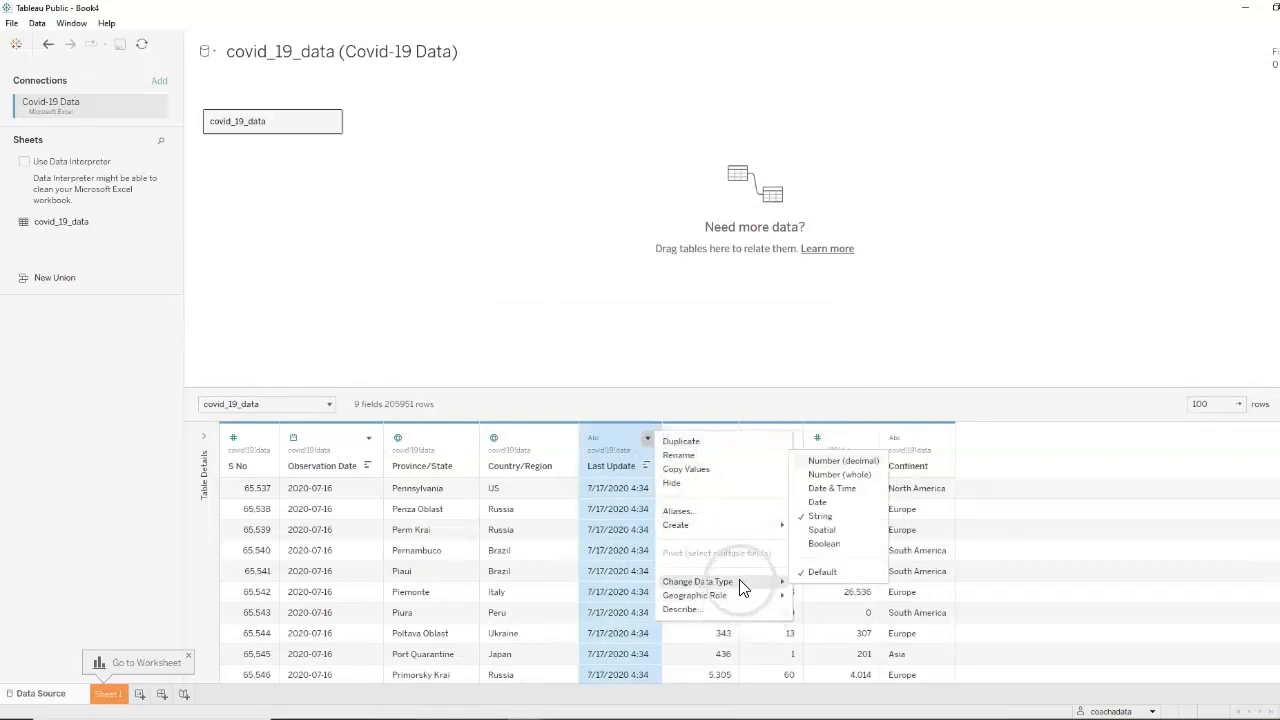
pyautogui.click(817, 502)
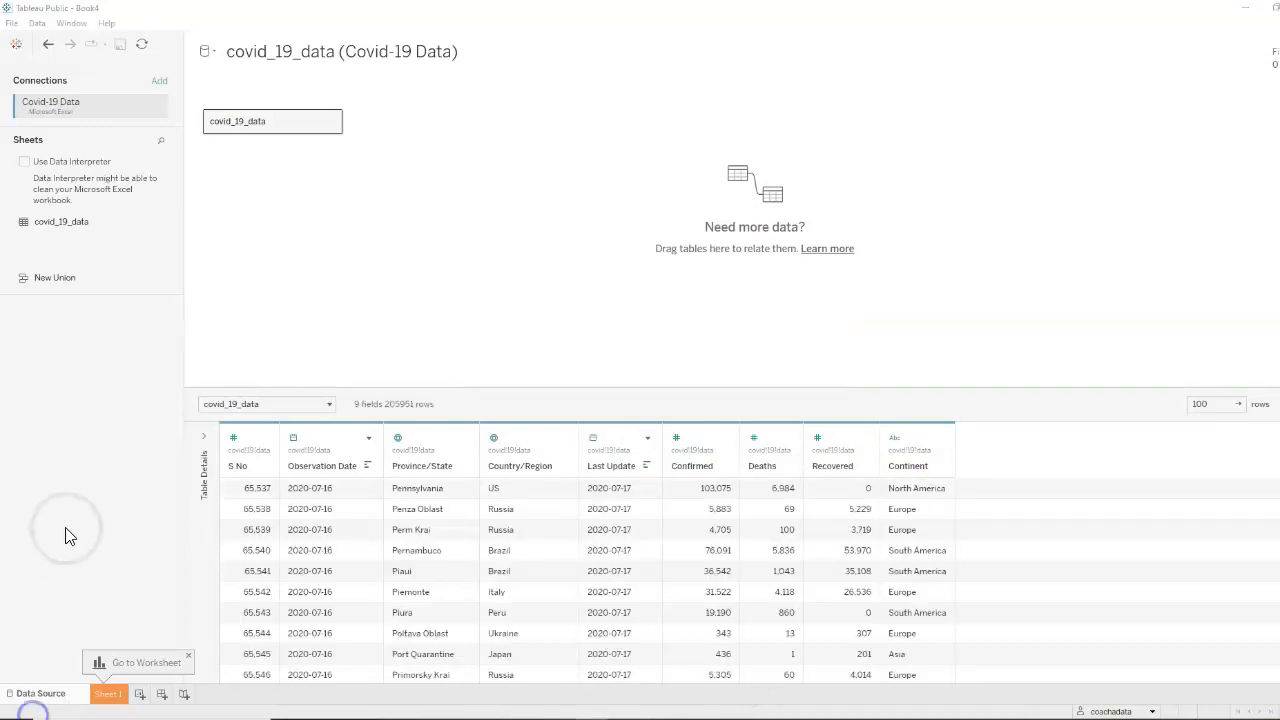
# Assign the Country/Region geographic role to the Continent field
pyautogui.click(940, 441)
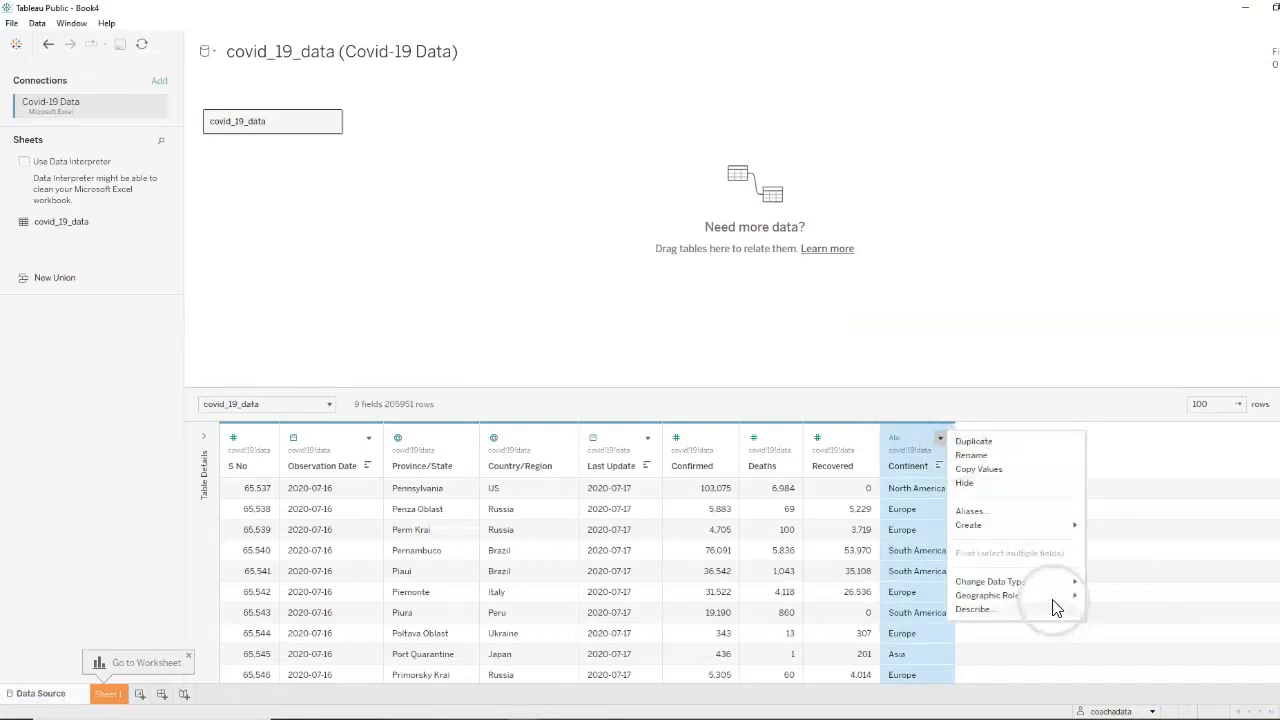
pyautogui.moveTo(1043, 598)
pyautogui.click(1136, 503)
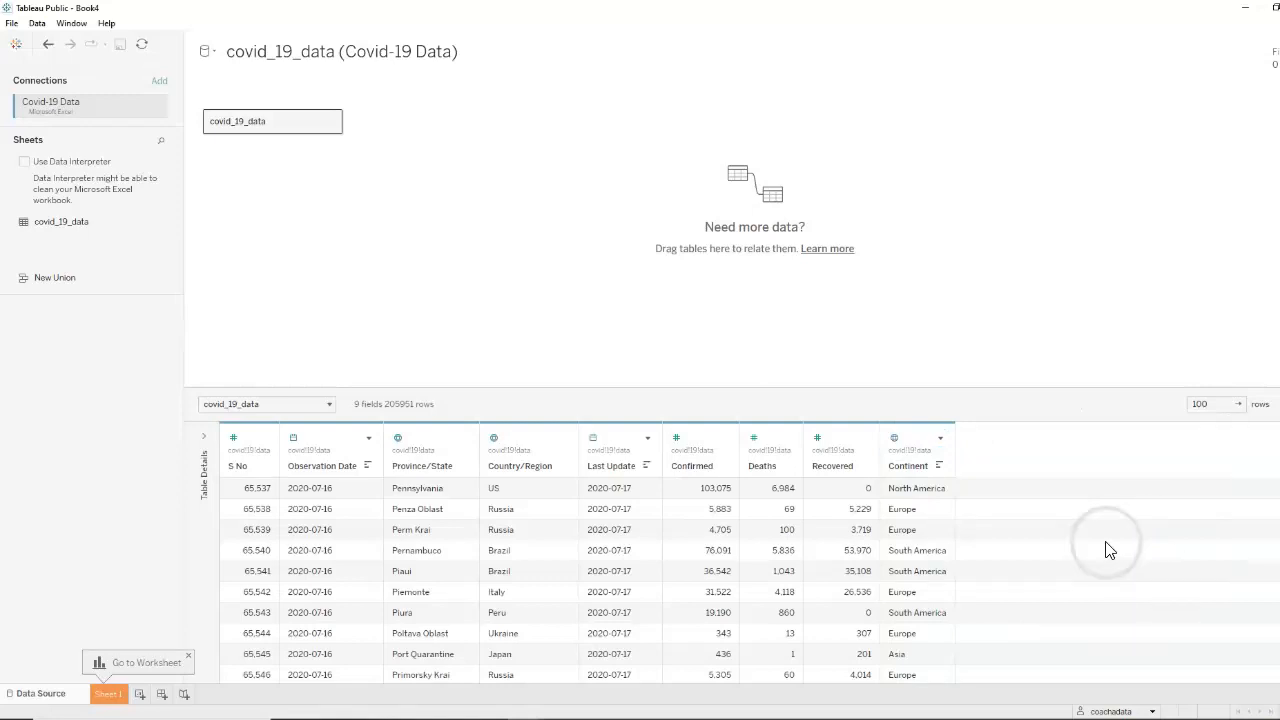
# Open Sheet 1 and plot the Country/Region field as a world map
pyautogui.click(106, 694)
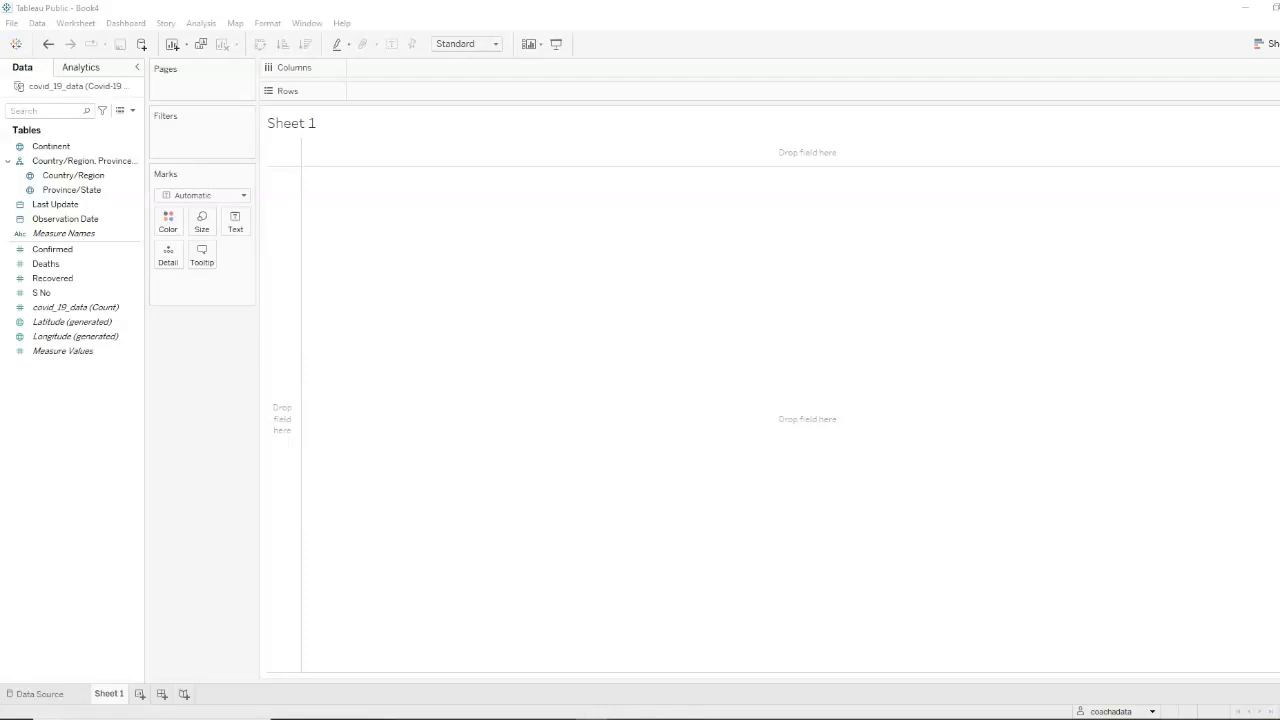
pyautogui.click(100, 306)
pyautogui.click(76, 176)
pyautogui.doubleClick(80, 177)
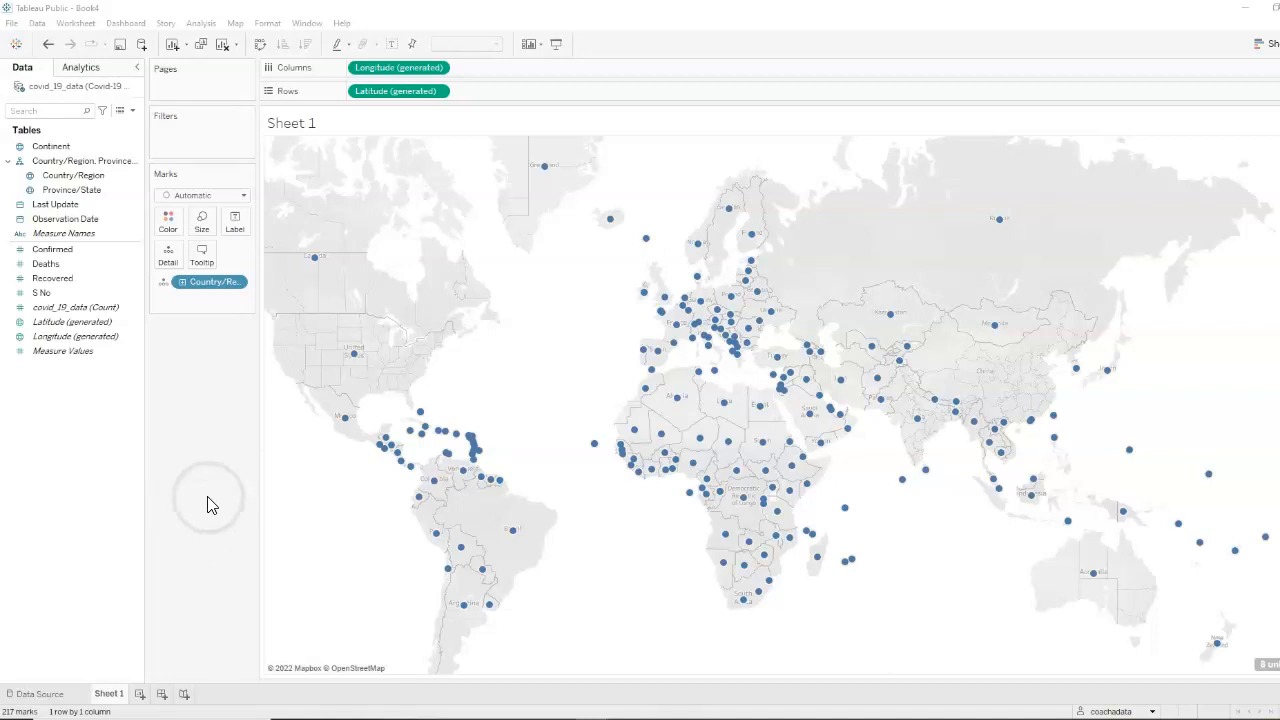
# Set the mark type to Map and label each country with the Country/Region field
pyautogui.click(245, 197)
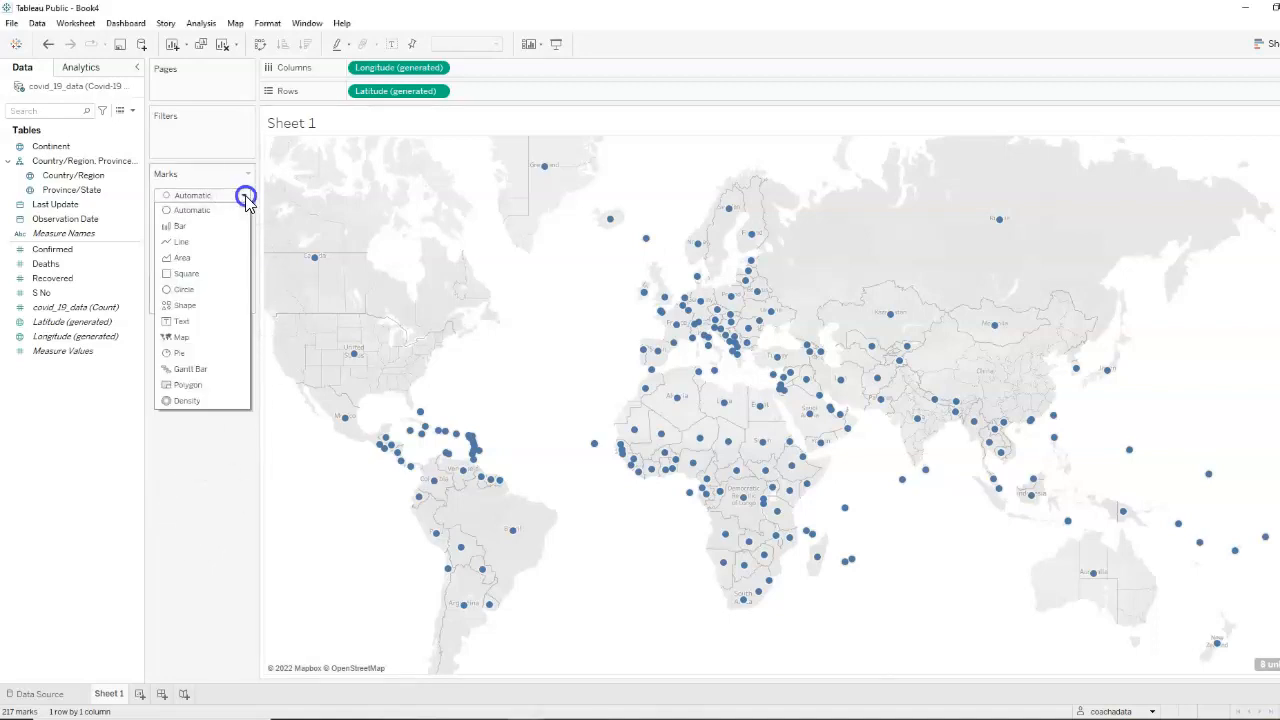
pyautogui.click(181, 339)
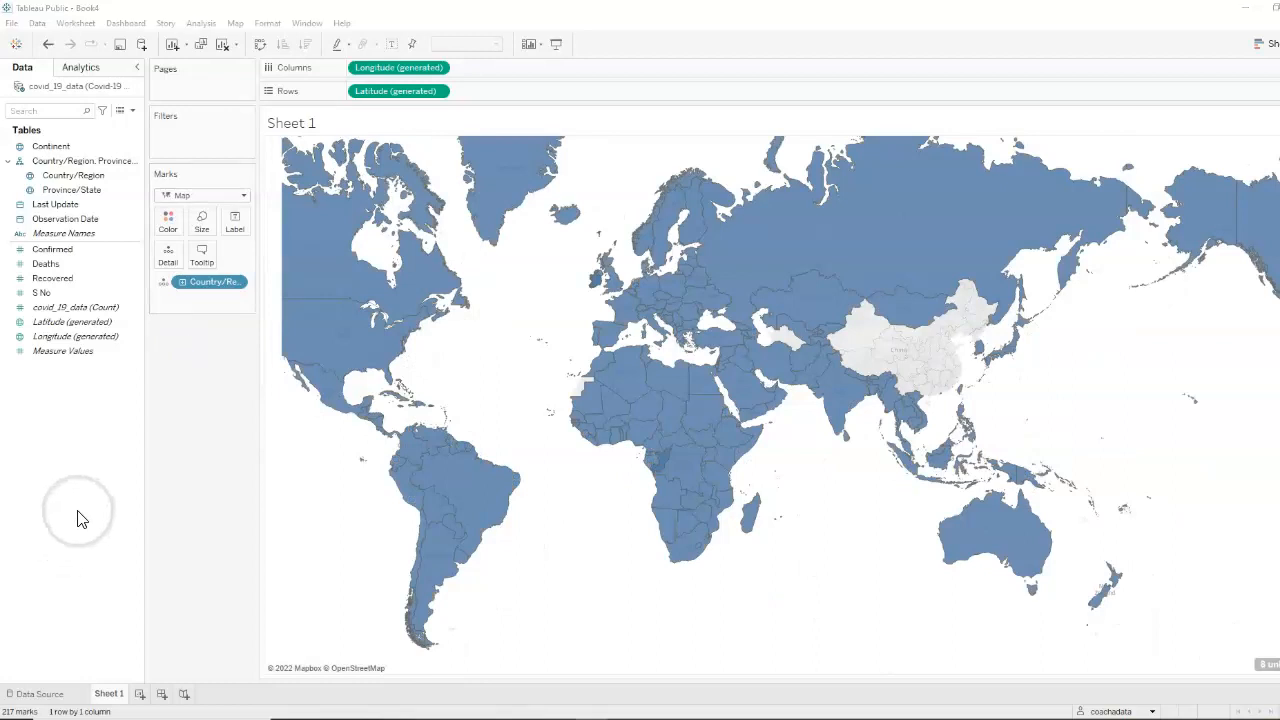
pyautogui.click(80, 203)
pyautogui.moveTo(73, 175); pyautogui.dragTo(240, 223)
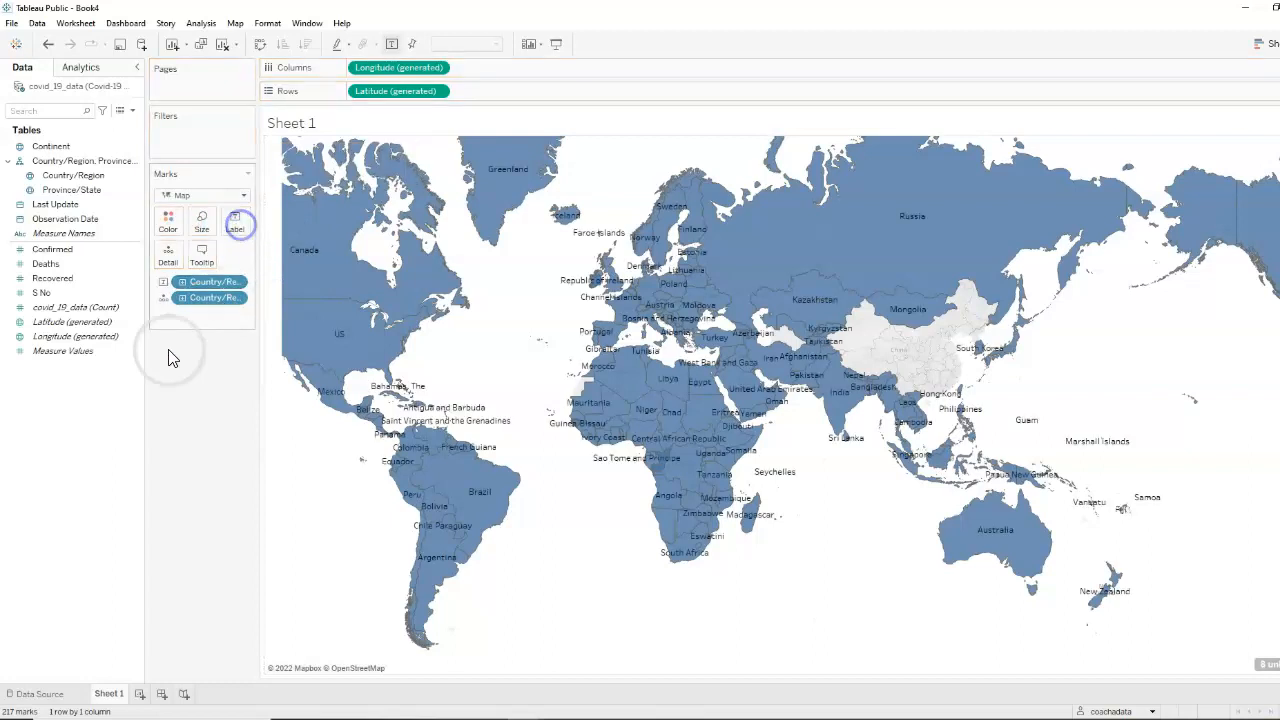
# Rename Sheet 1 as Map
pyautogui.click(113, 694)
pyautogui.doubleClick(113, 694)
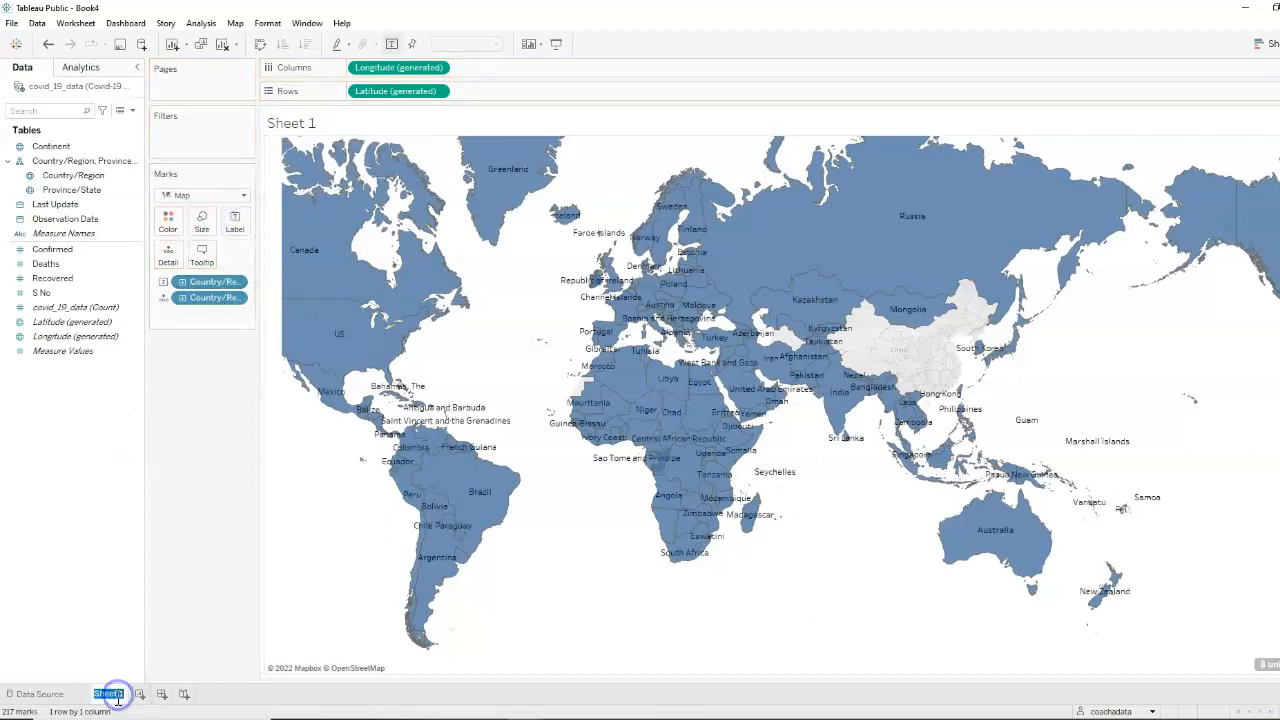
pyautogui.write('Map')
pyautogui.click(57, 594)
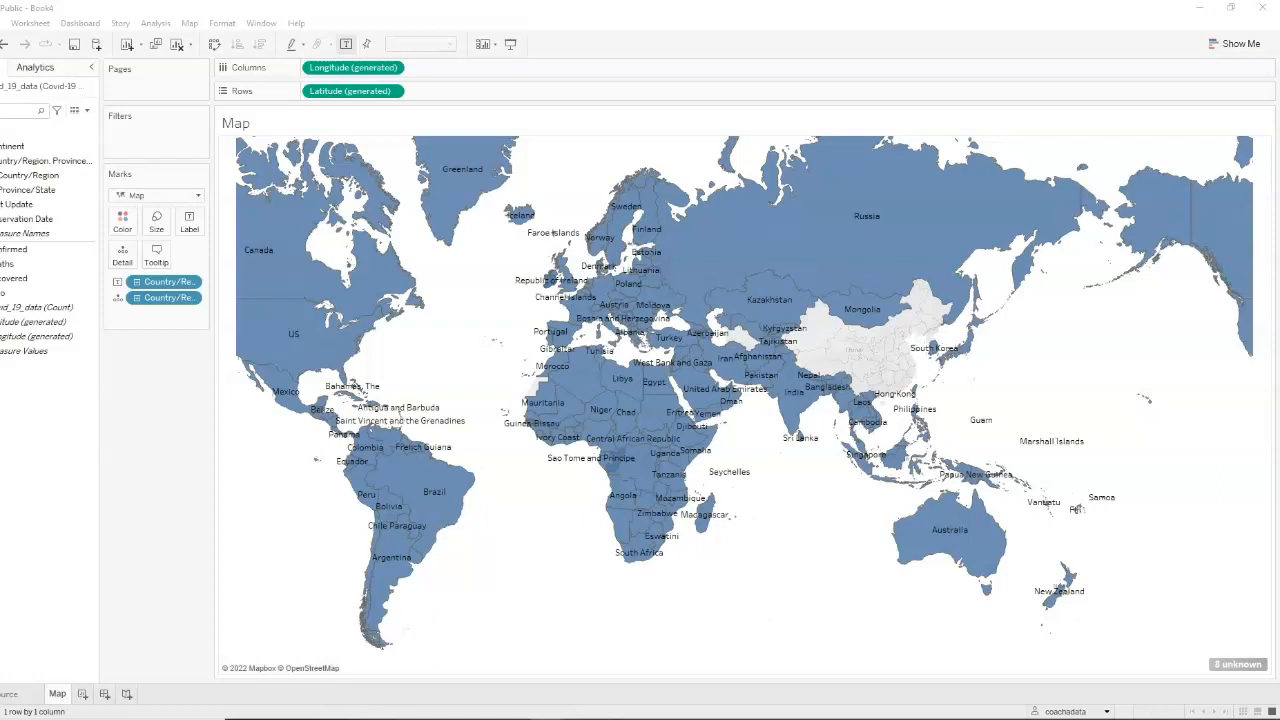
# Edit the map's unknown locations and match Mainland China to China
pyautogui.moveTo(1220, 668)
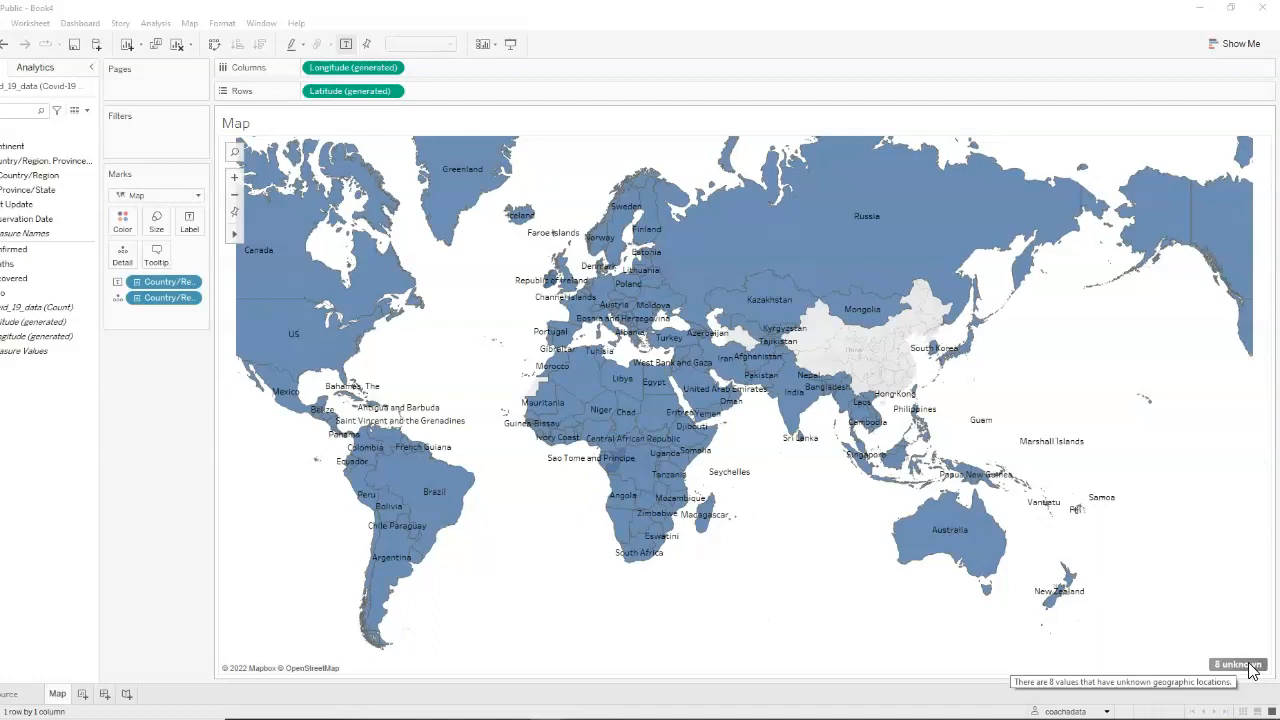
pyautogui.click(1240, 665)
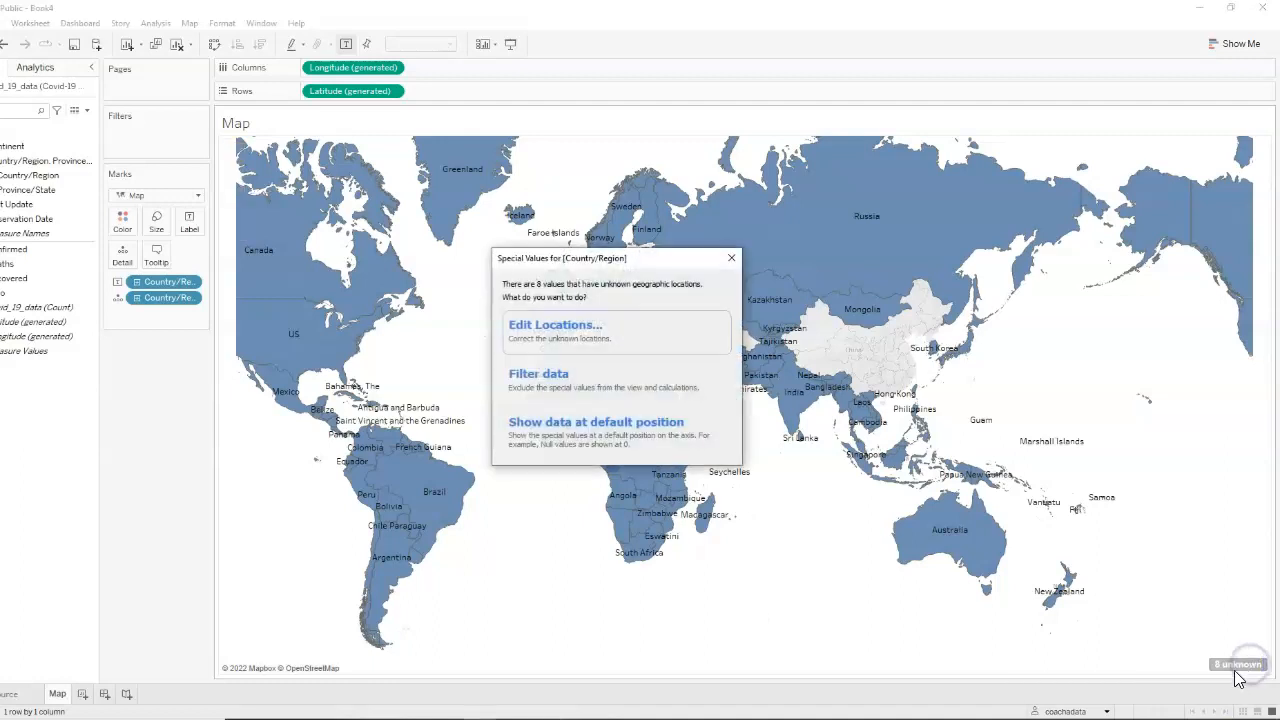
pyautogui.click(600, 340)
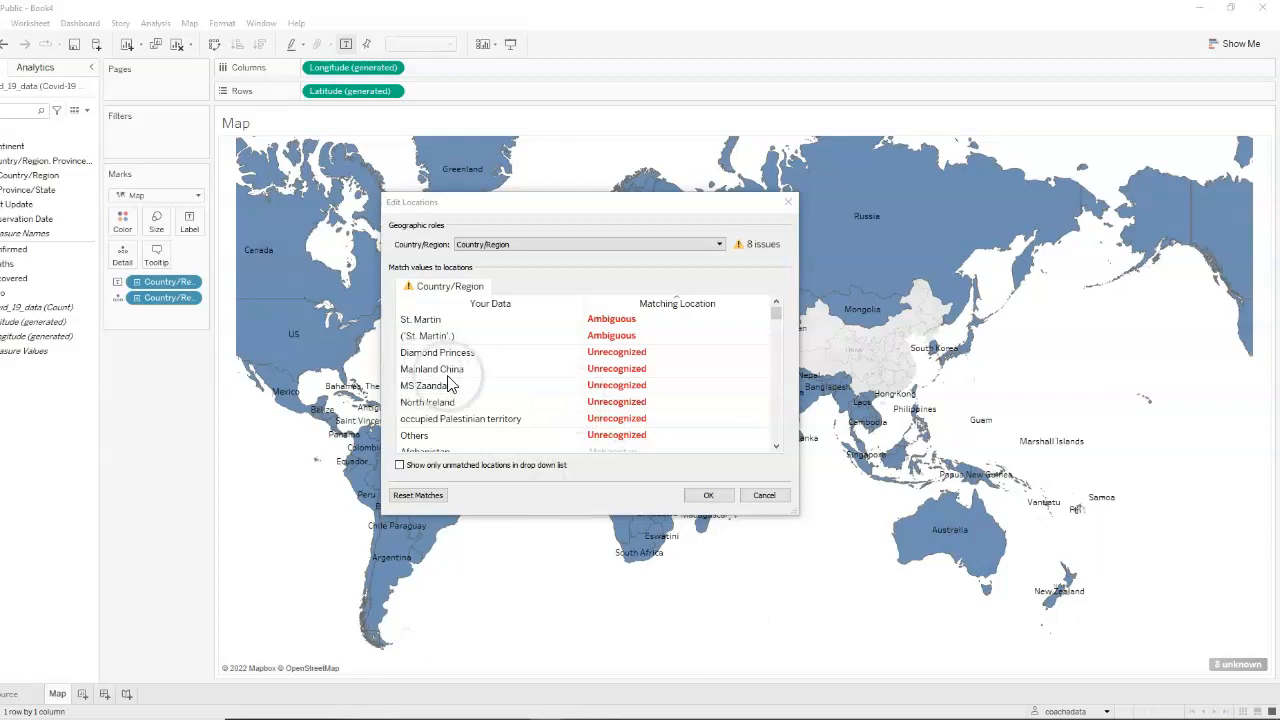
pyautogui.click(623, 371)
pyautogui.click(623, 369)
pyautogui.write('c')
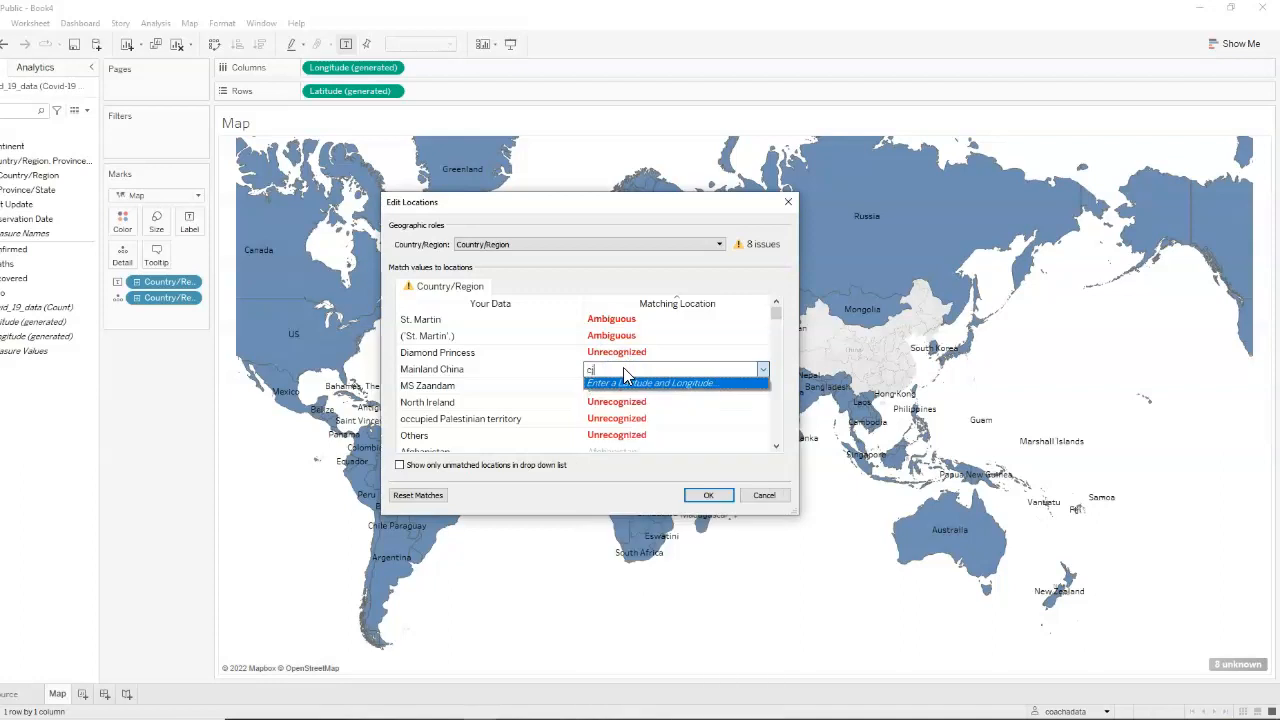
pyautogui.press('BackSpace')
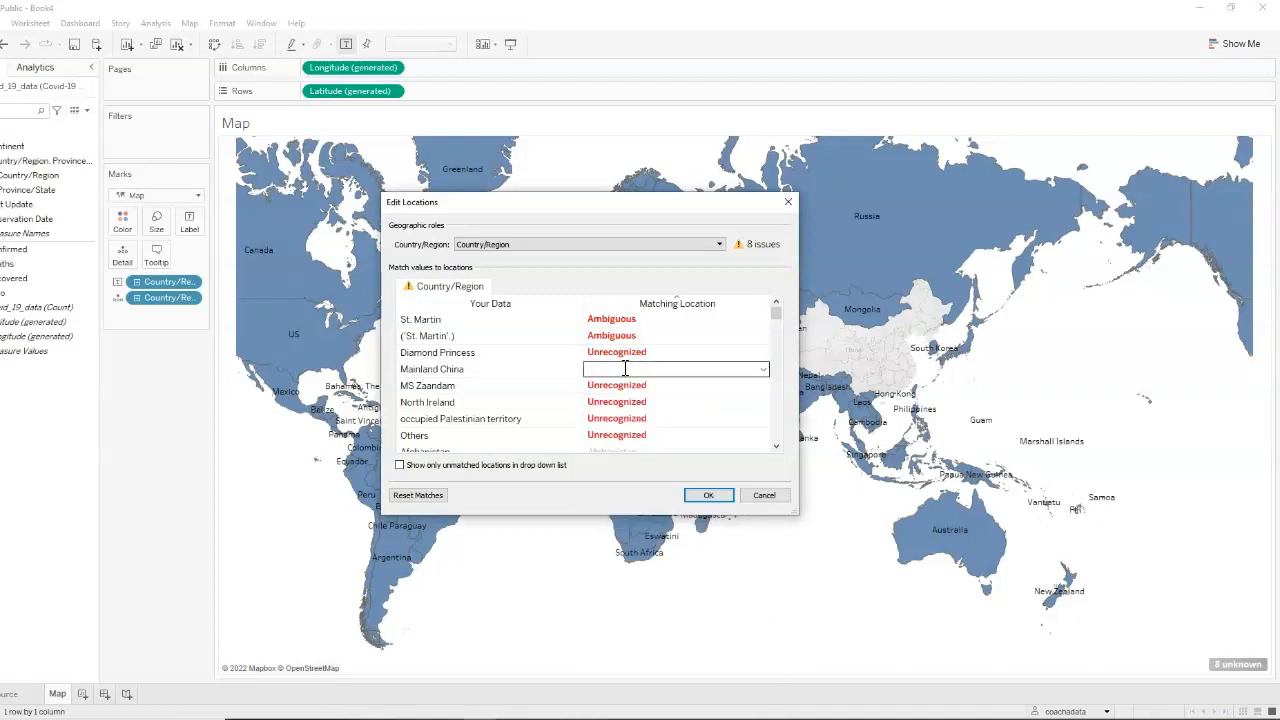
pyautogui.write('chi')
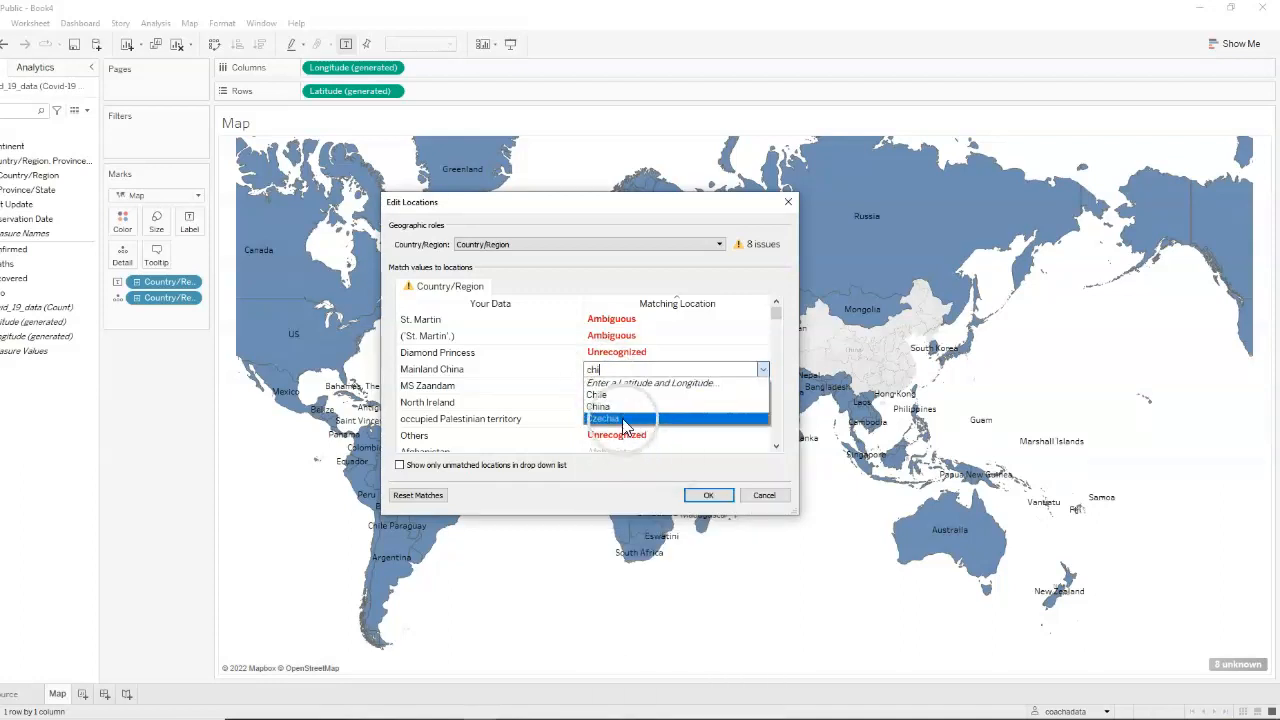
pyautogui.click(620, 407)
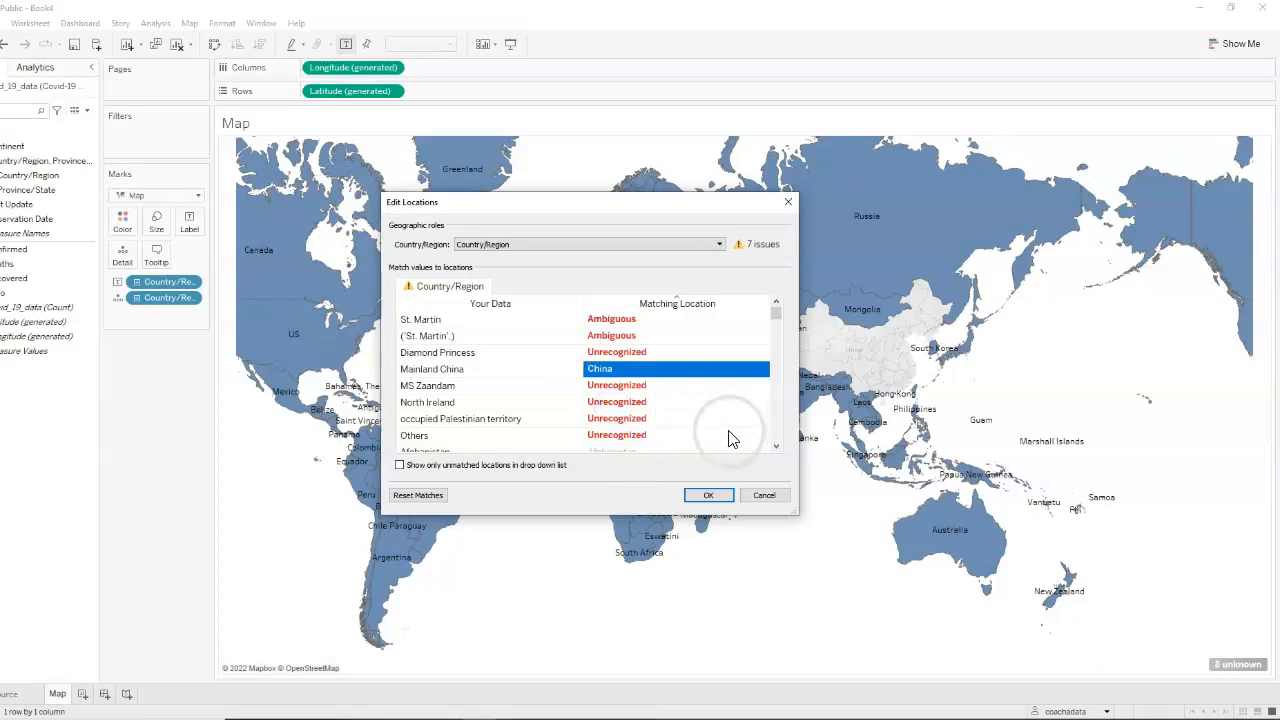
# Match North Ireland to Ireland and occupied Palestinian territory to Palestinian Territories
pyautogui.click(616, 402)
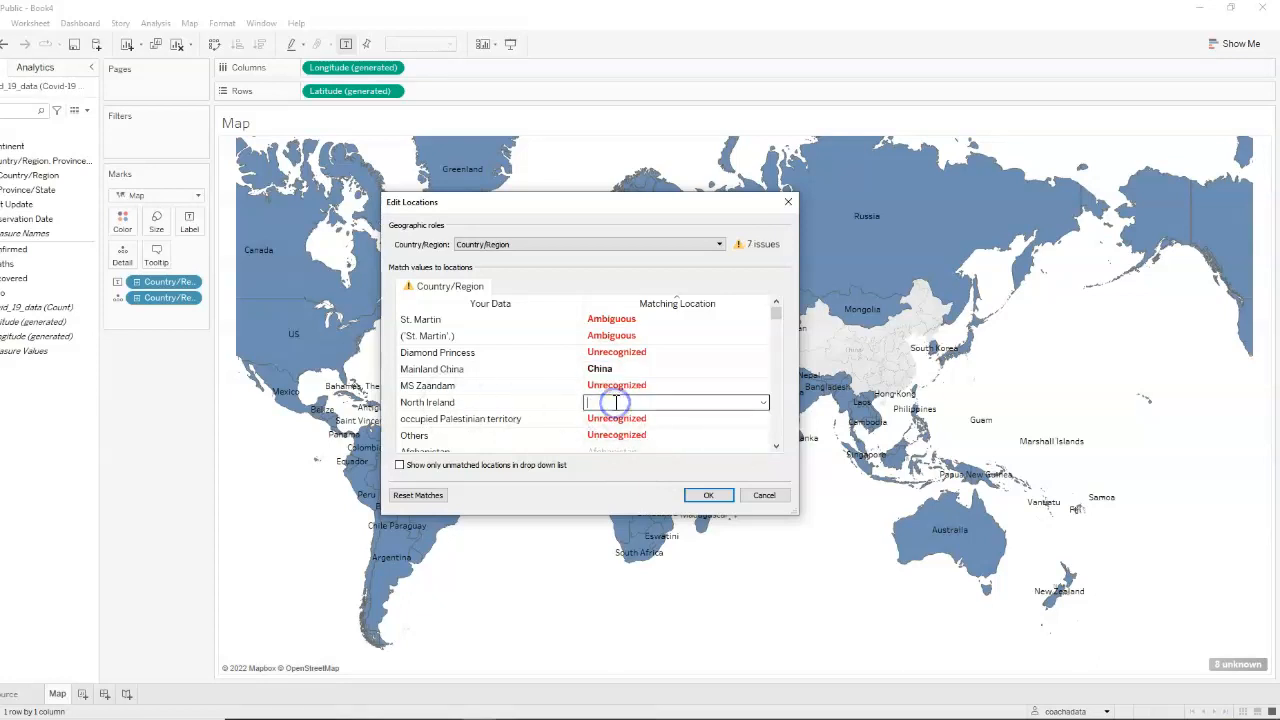
pyautogui.write('irela')
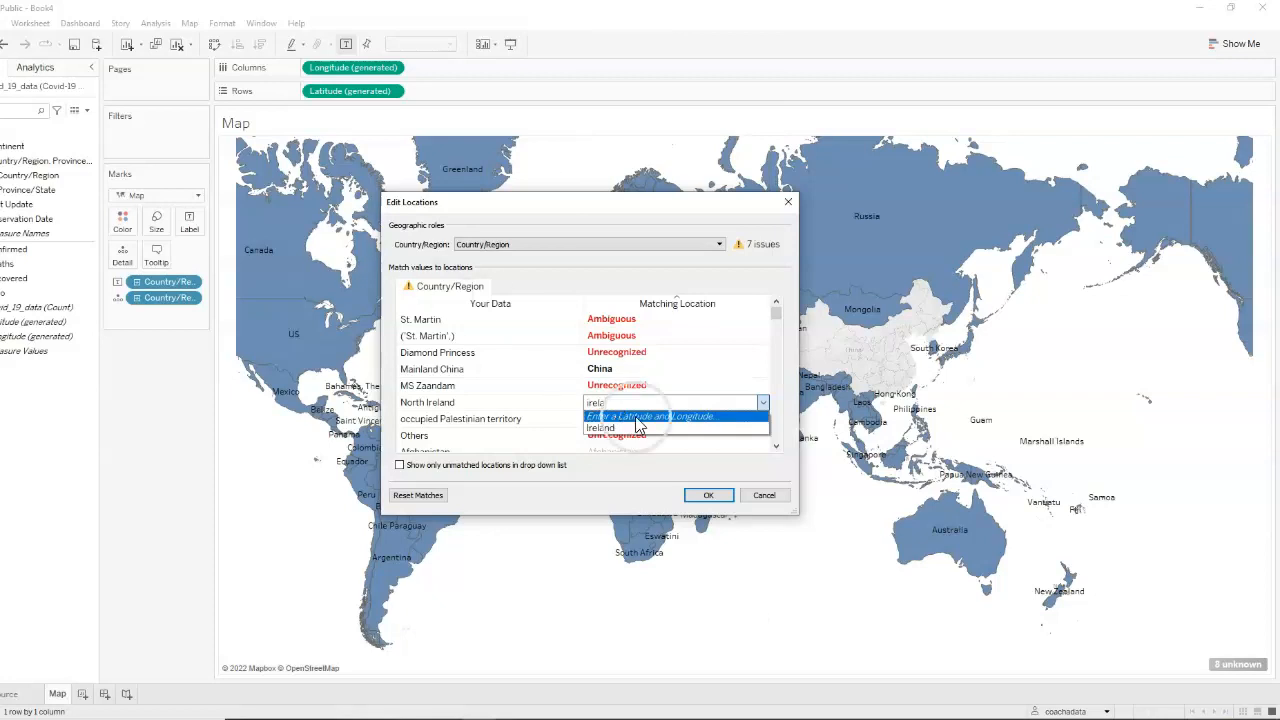
pyautogui.click(630, 428)
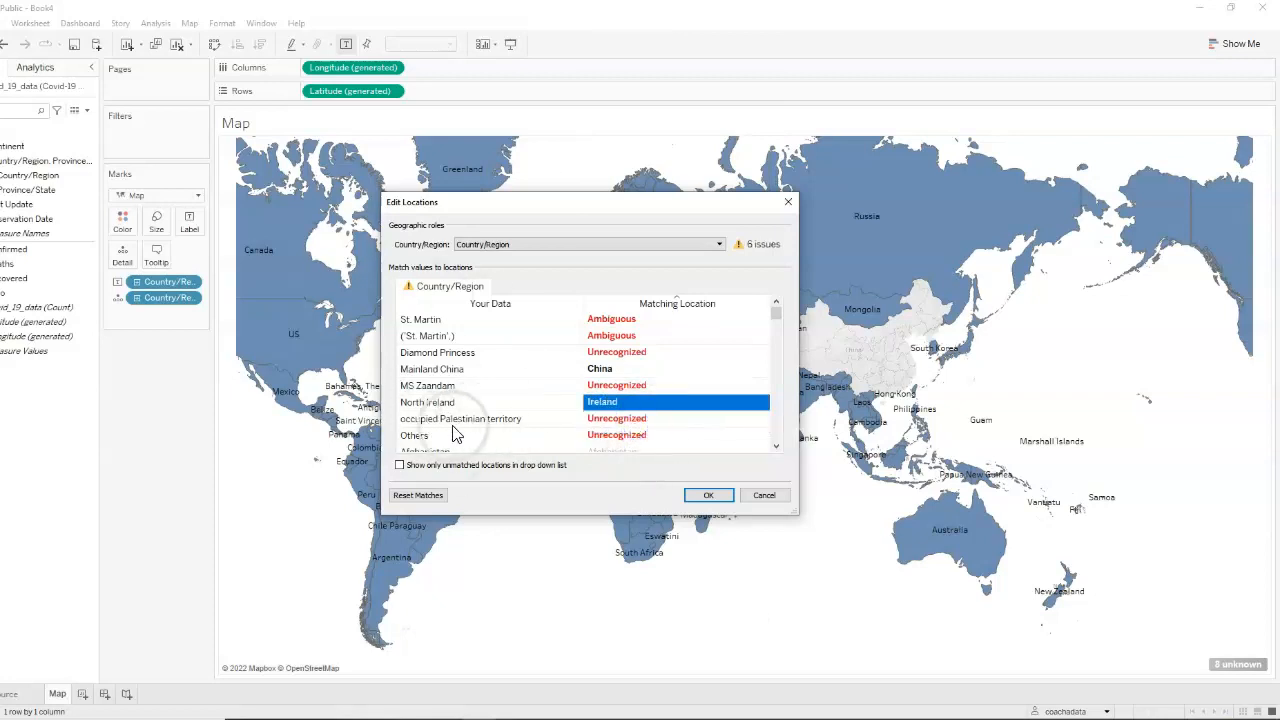
pyautogui.click(630, 418)
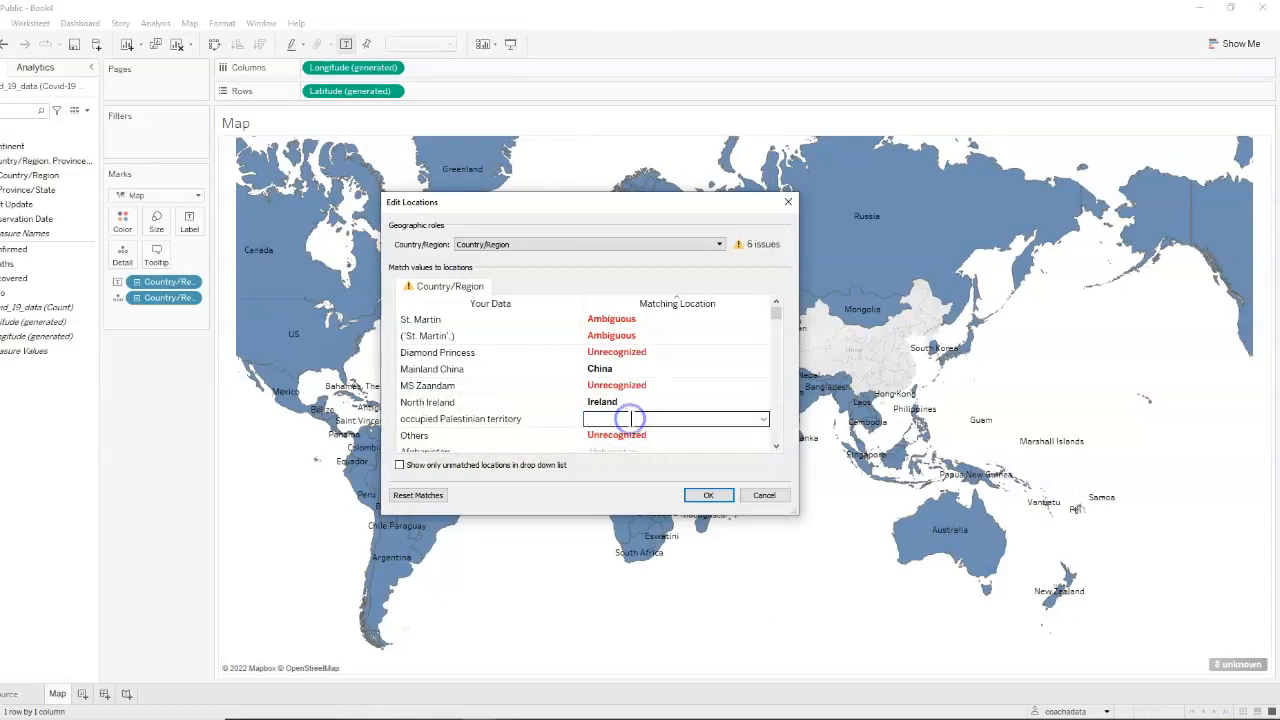
pyautogui.write('pale')
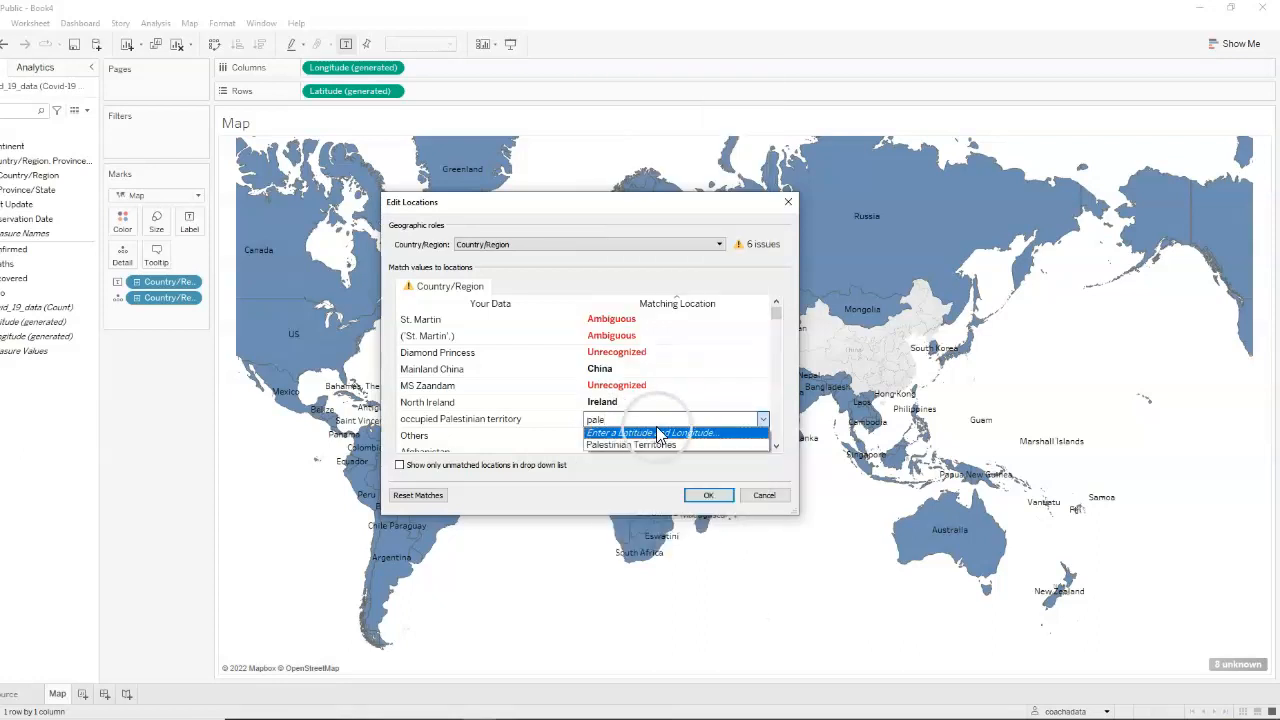
pyautogui.click(650, 444)
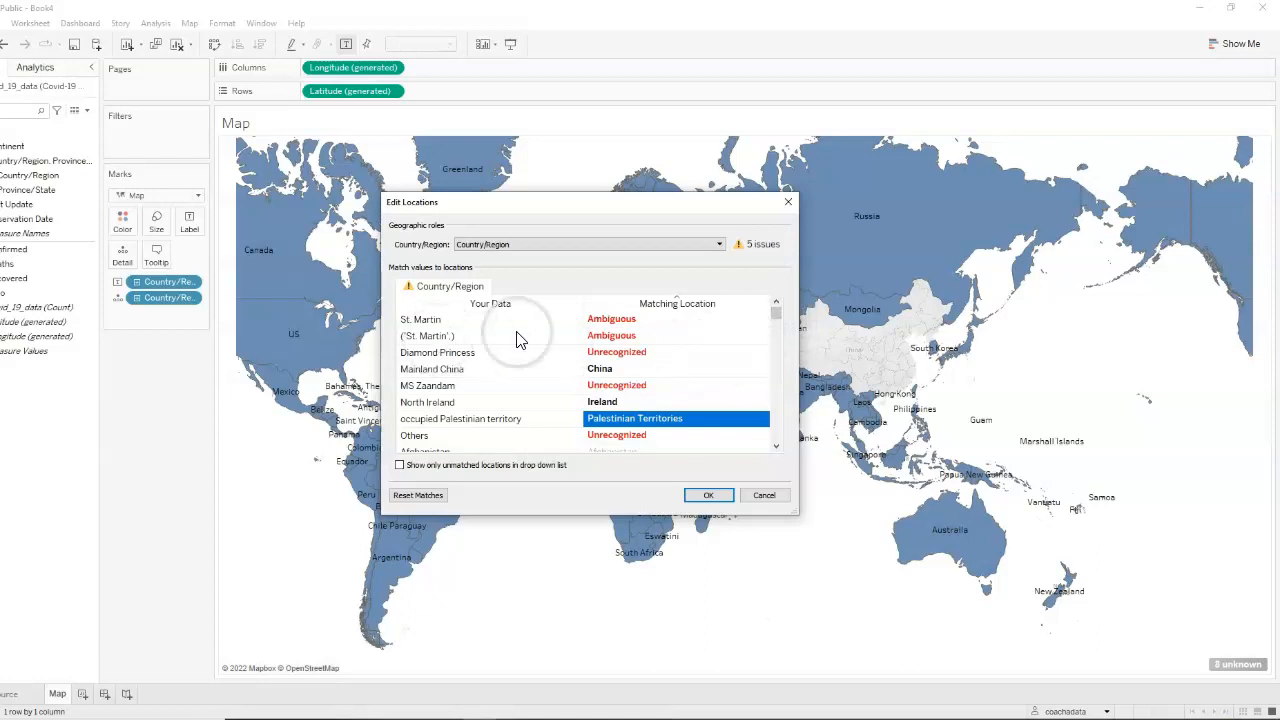
# Leave the St. Martin entry unmatched and apply the edited locations to the map
pyautogui.click(610, 320)
pyautogui.click(610, 320)
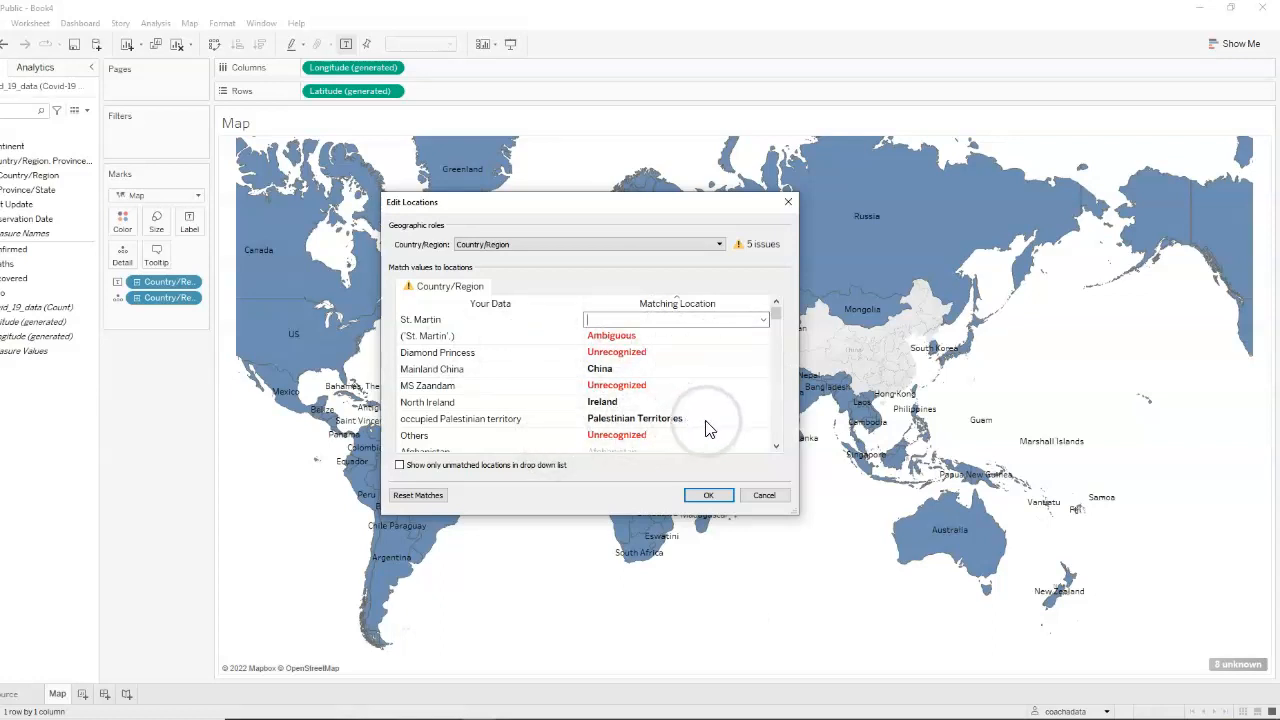
pyautogui.click(710, 495)
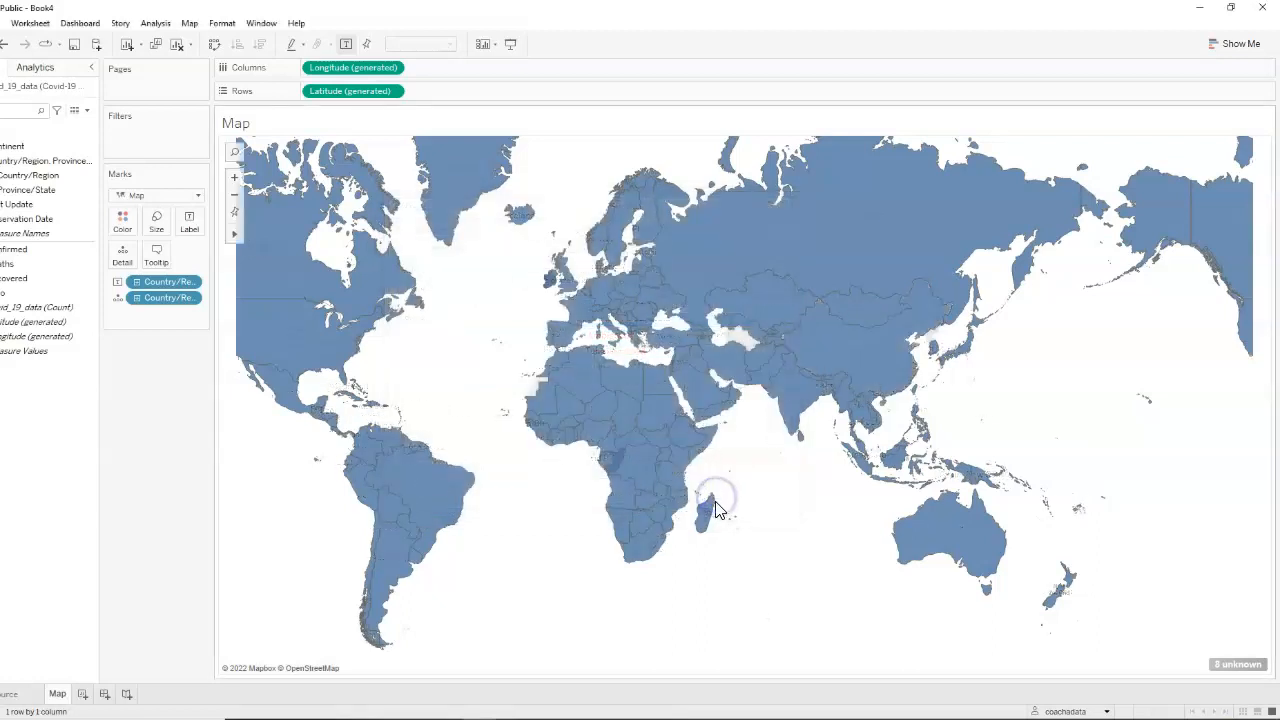
# Hide the unknown-locations indicator on the map
pyautogui.click(1228, 667)
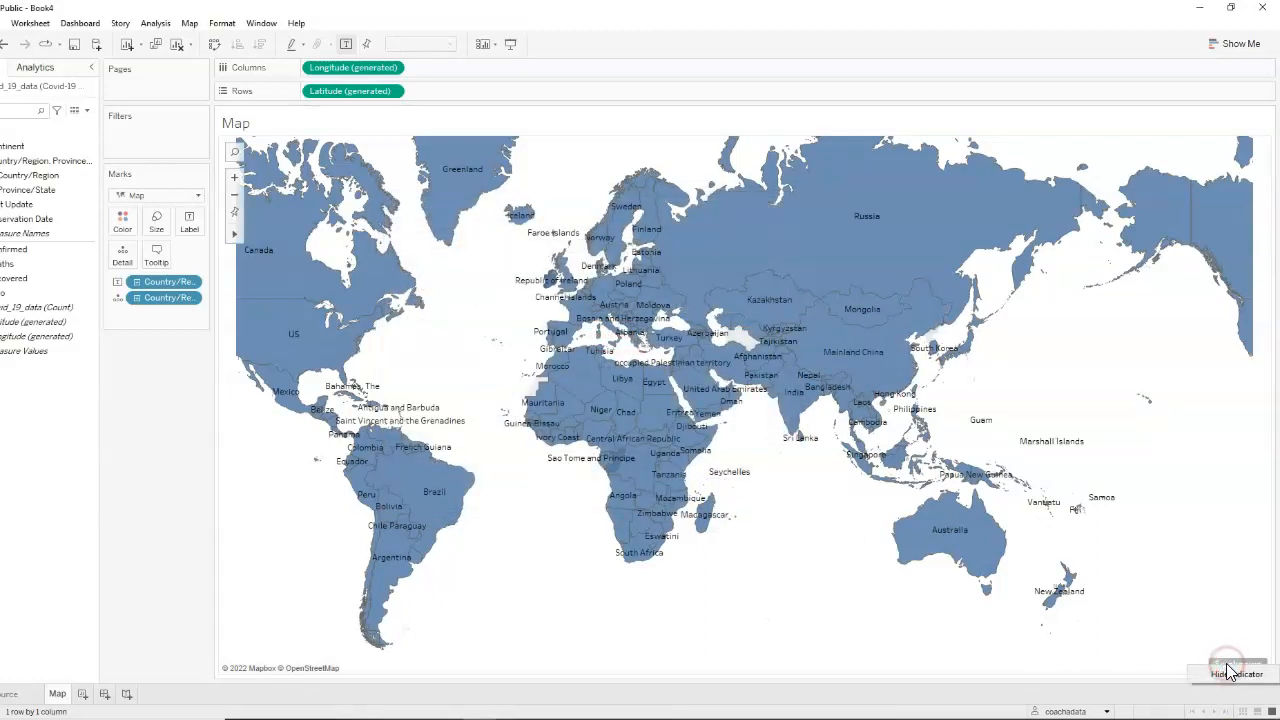
pyautogui.rightClick(1229, 667)
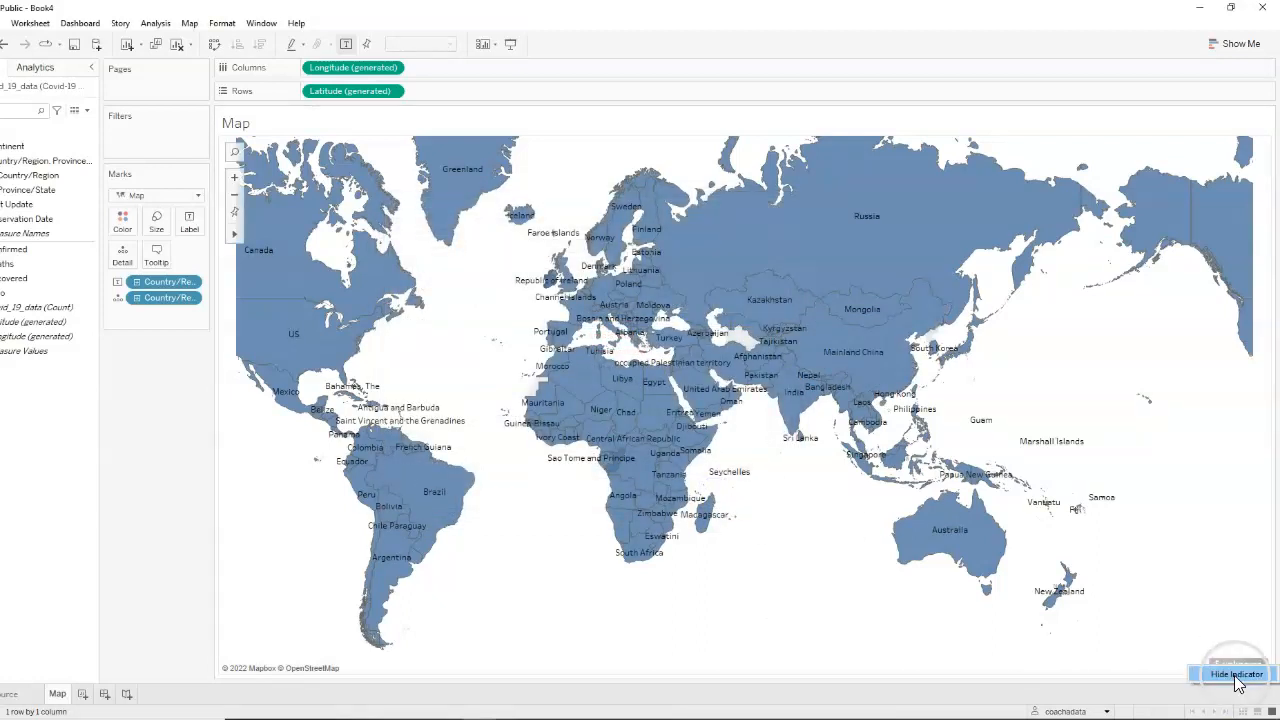
pyautogui.click(1237, 674)
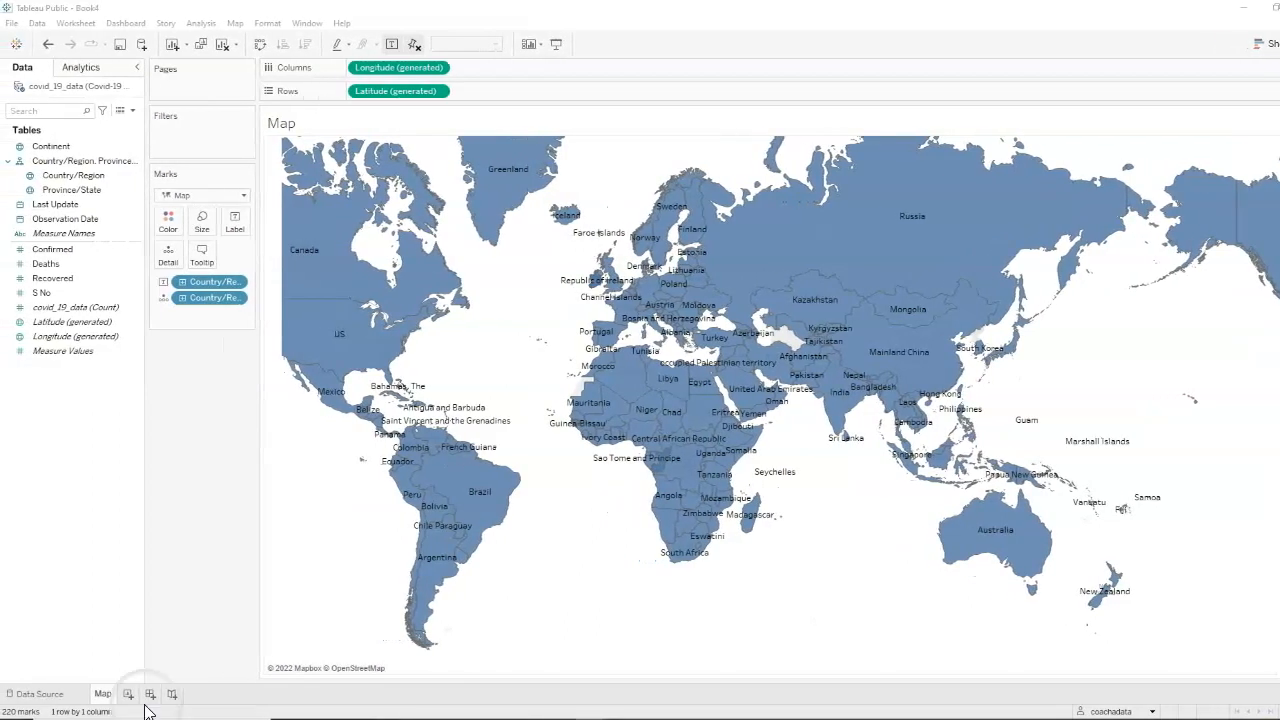
# Add a new worksheet and list the Country/Region field as its rows
pyautogui.click(128, 693)
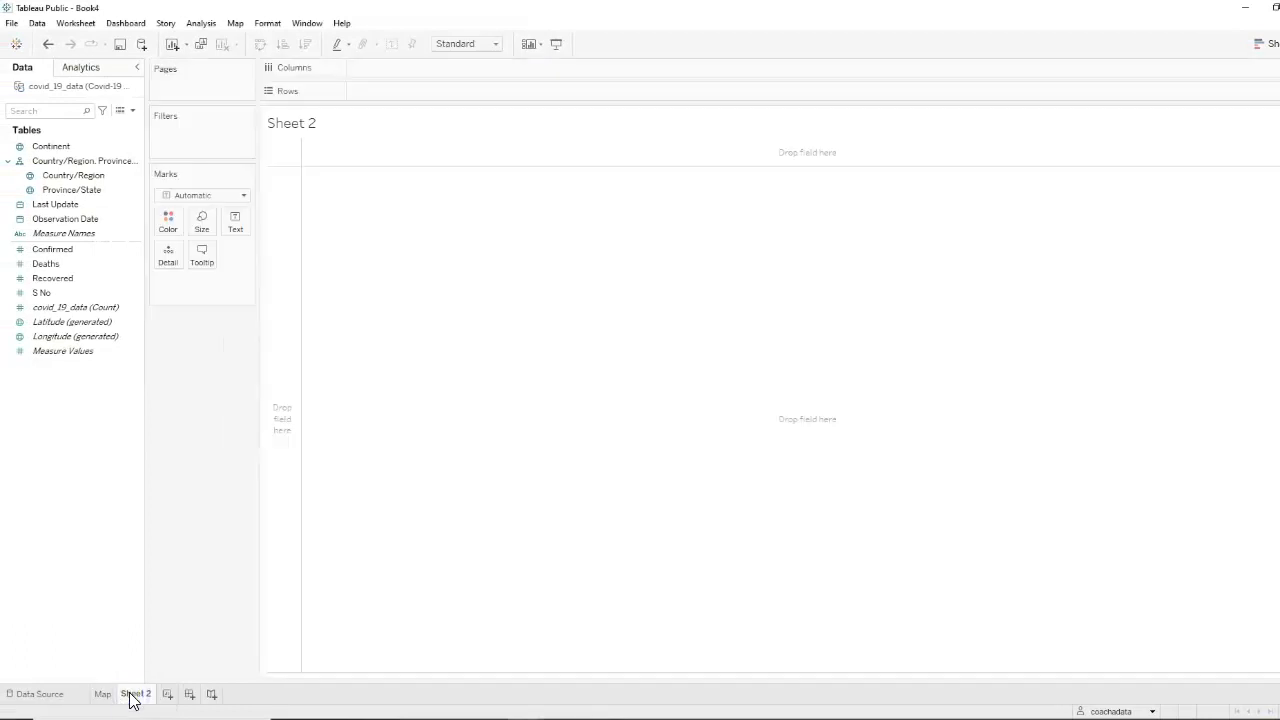
pyautogui.moveTo(75, 175); pyautogui.dragTo(404, 94)
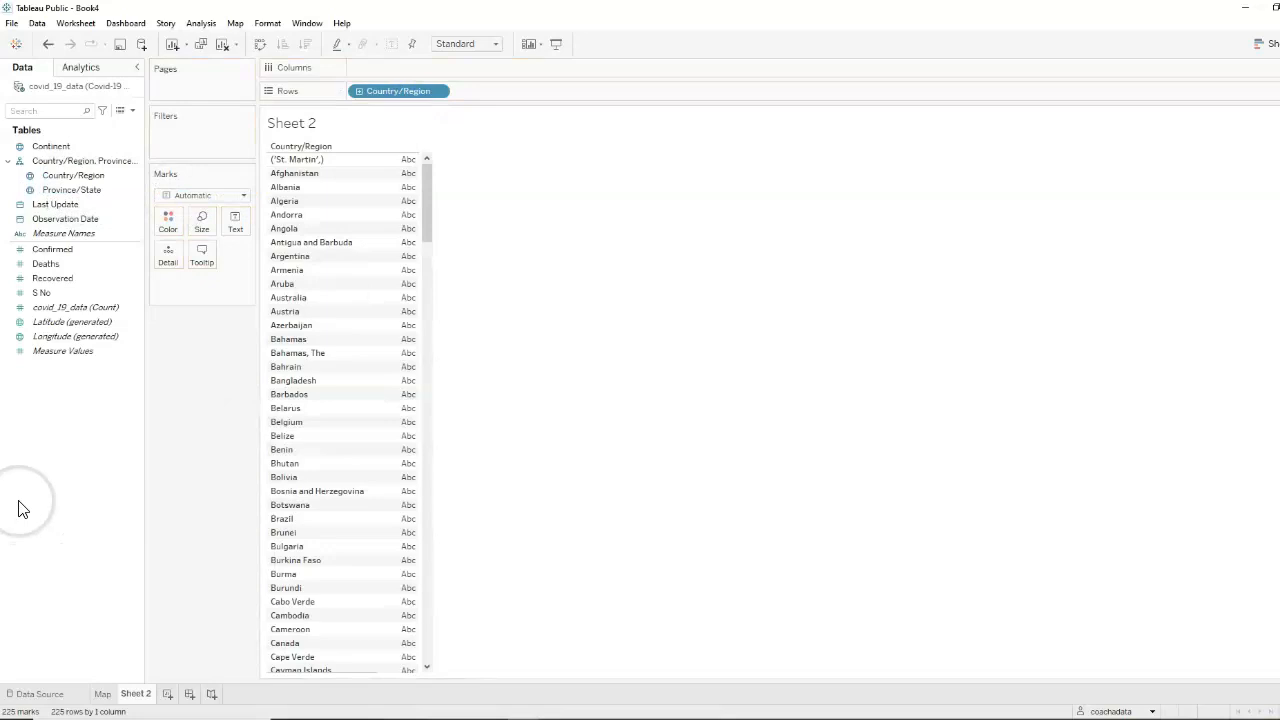
# Plot the sum of Confirmed as columns against Country/Region and sort the countries in descending order
pyautogui.moveTo(55, 250); pyautogui.dragTo(394, 71)
pyautogui.click(560, 240)
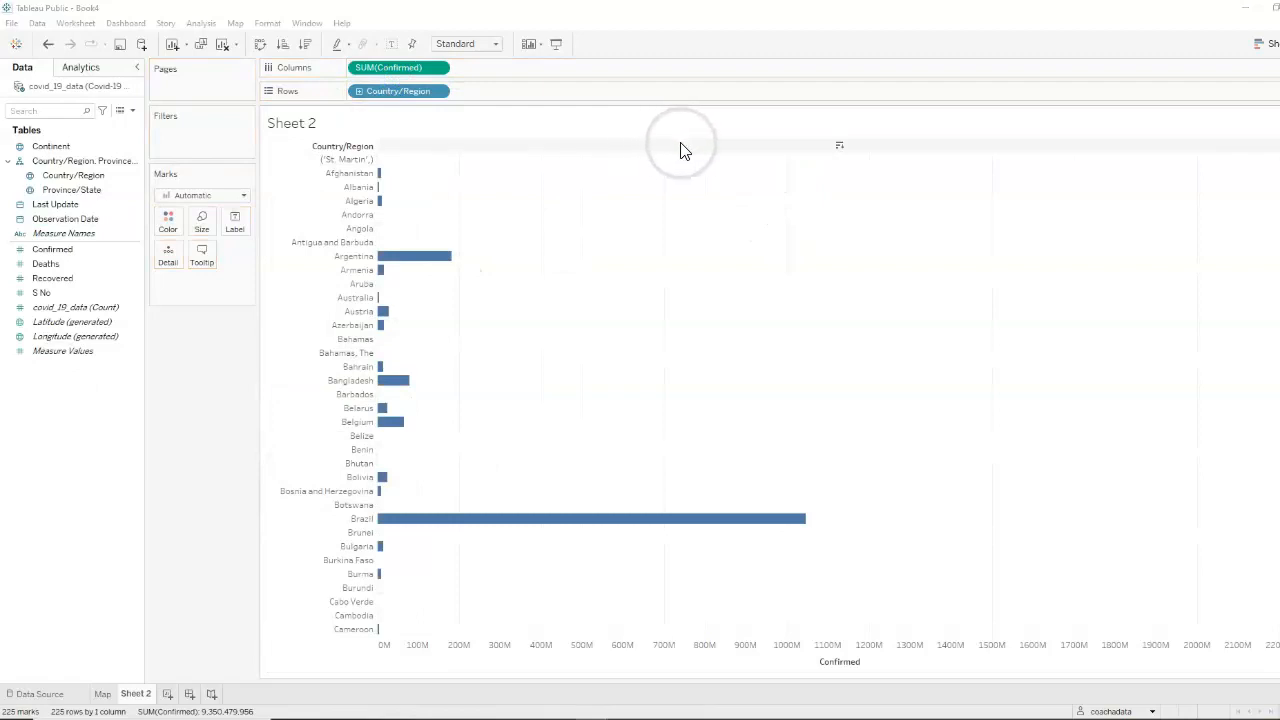
pyautogui.click(840, 147)
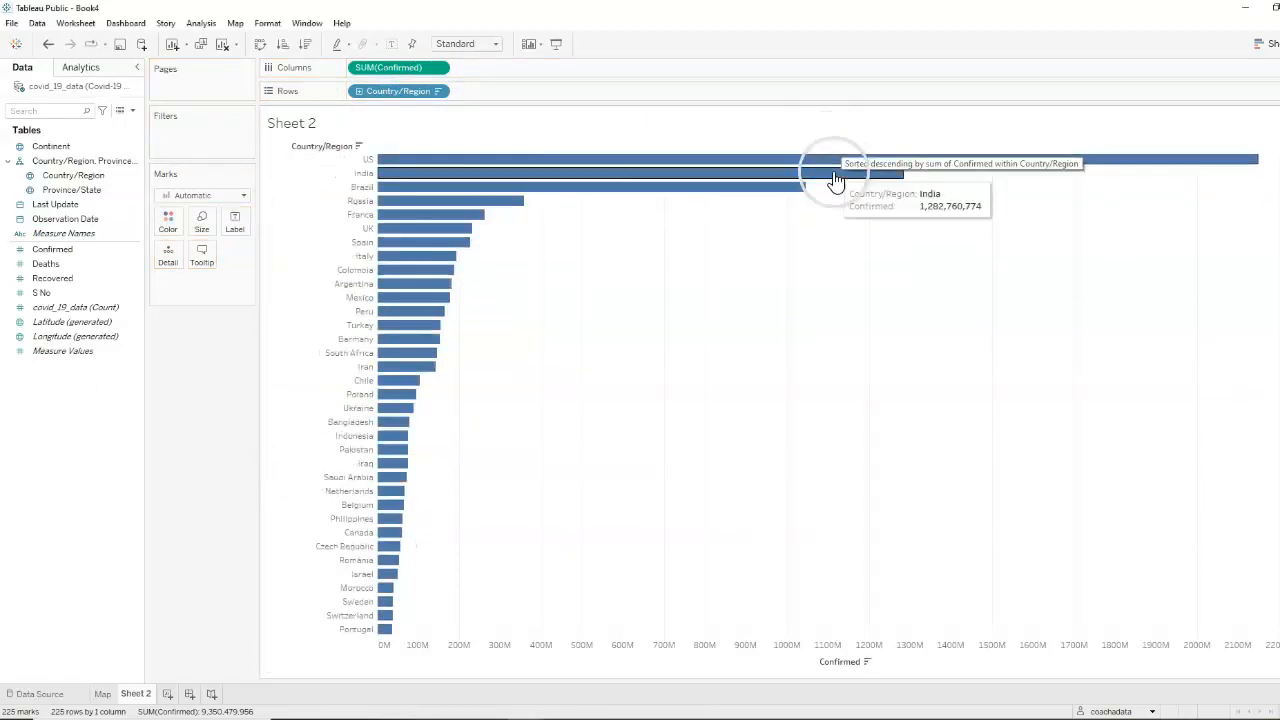
# Label the country bars with their Confirmed values and shade them by Confirmed
pyautogui.click(44, 253)
pyautogui.moveTo(42, 258); pyautogui.dragTo(234, 222)
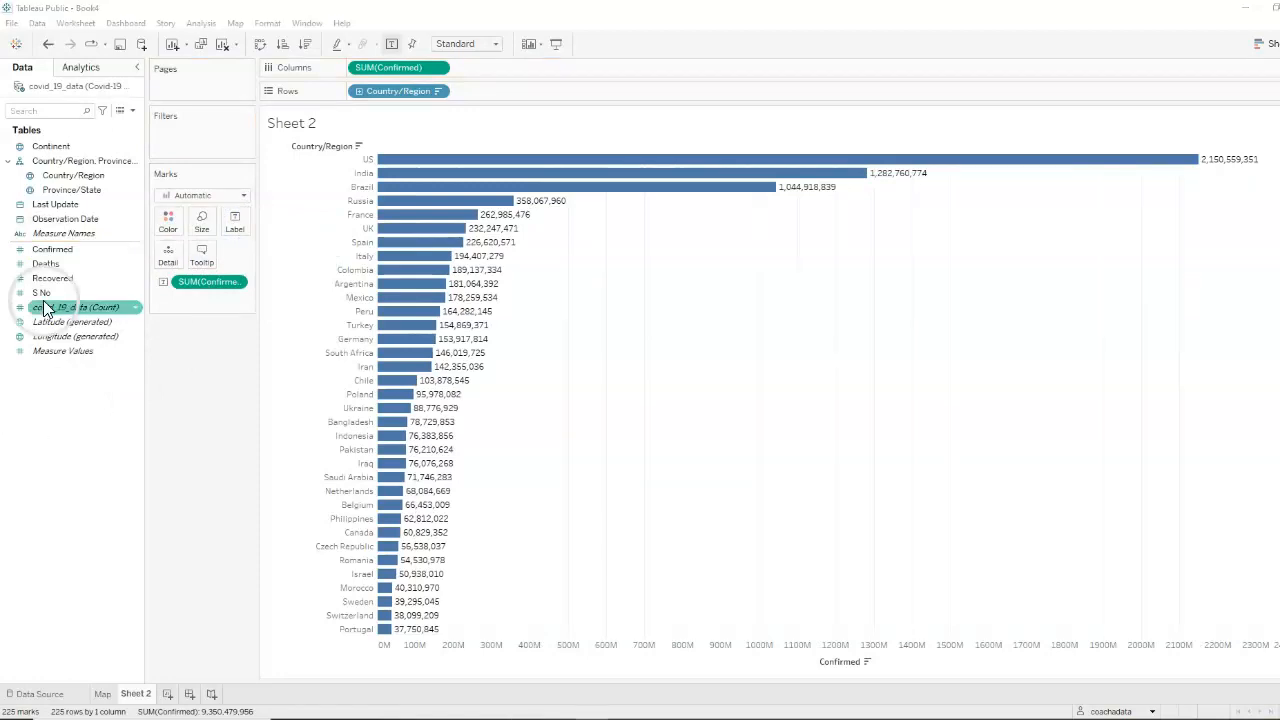
pyautogui.click(58, 253)
pyautogui.moveTo(60, 256)
pyautogui.mouseDown()
pyautogui.moveTo(180, 234)
pyautogui.moveTo(169, 216)
pyautogui.mouseUp()
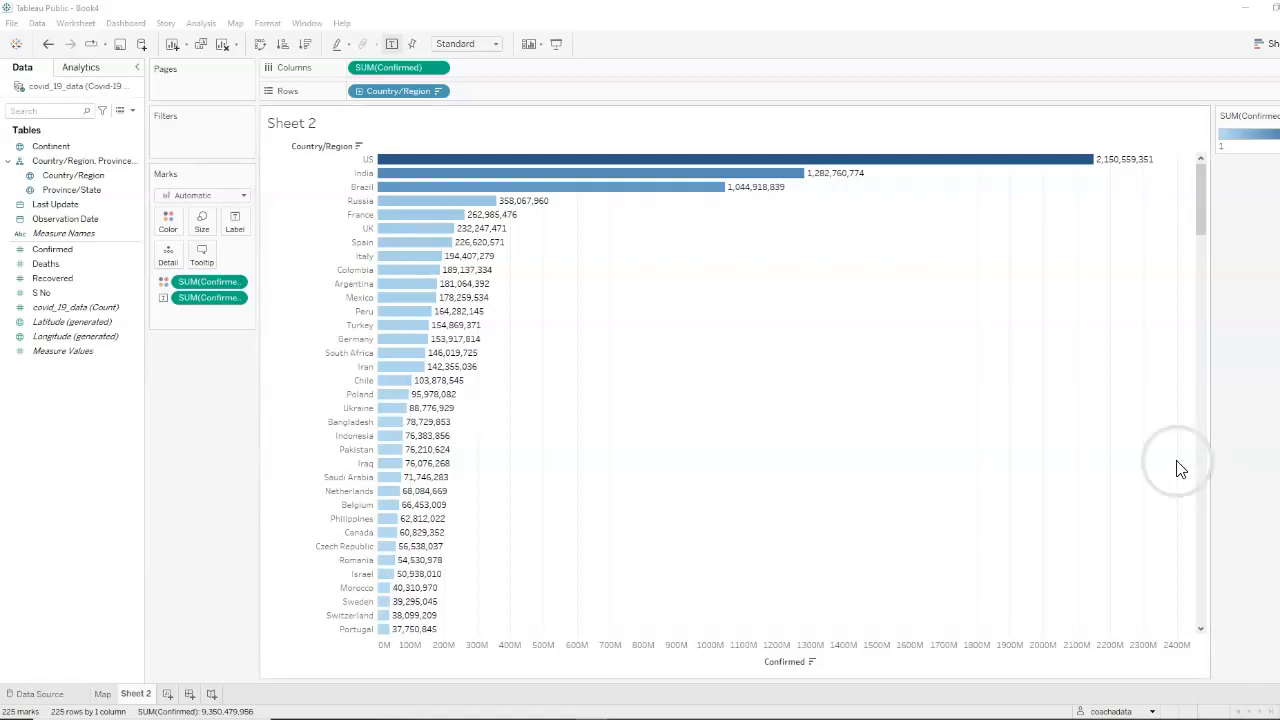
# Examine the summary and full underlying data records for Australia, including its dates, provinces and confirmed cases
pyautogui.scroll(-3, 966, 434)
pyautogui.scroll(-15, 958, 420)
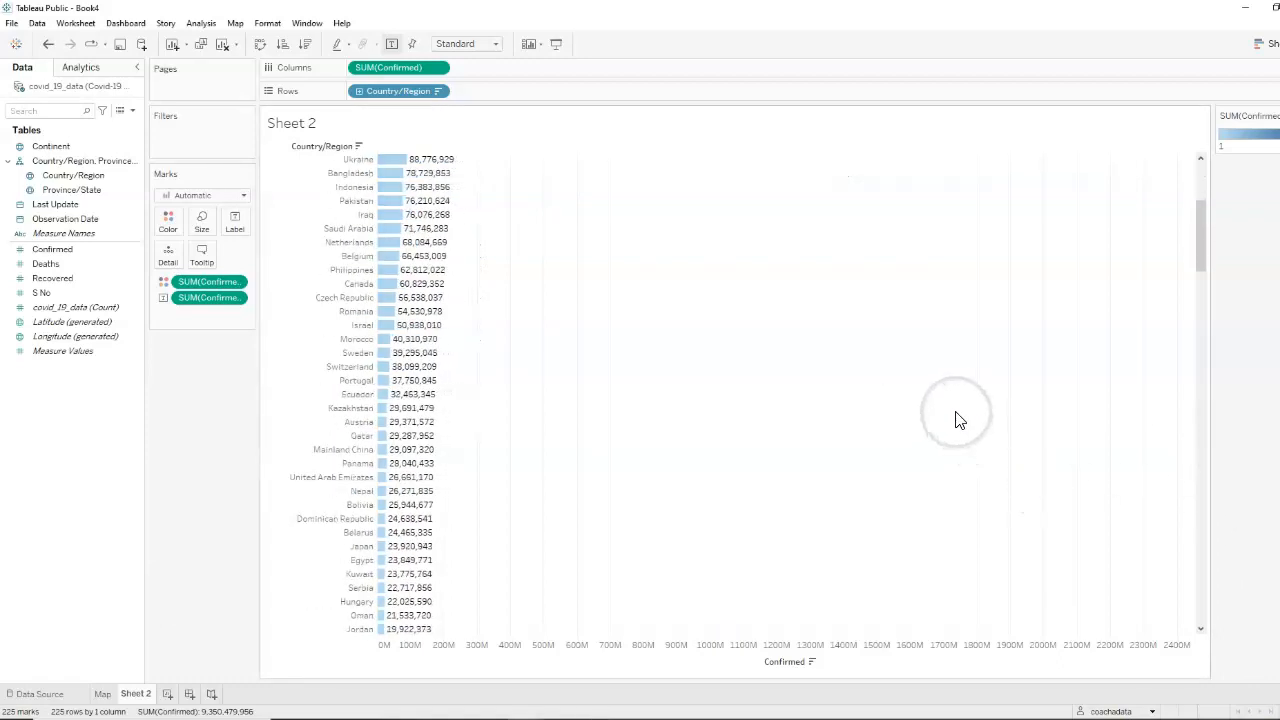
pyautogui.scroll(-3, 956, 418)
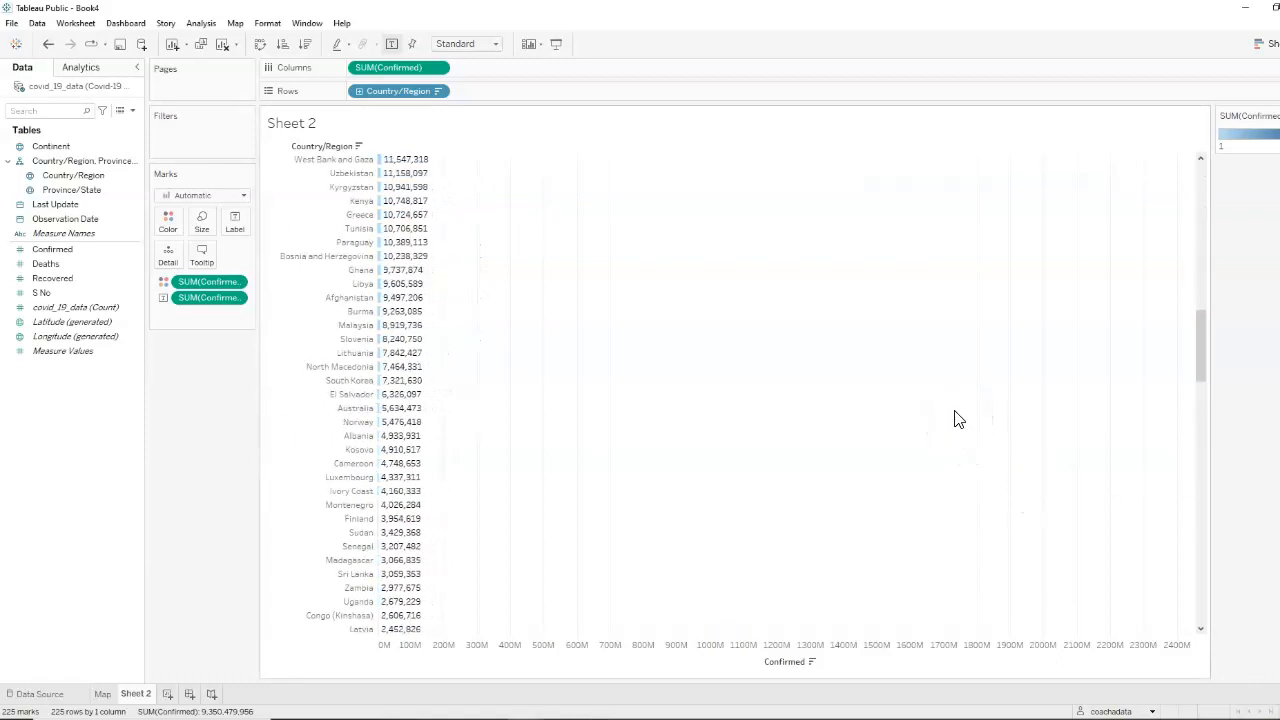
pyautogui.click(352, 410)
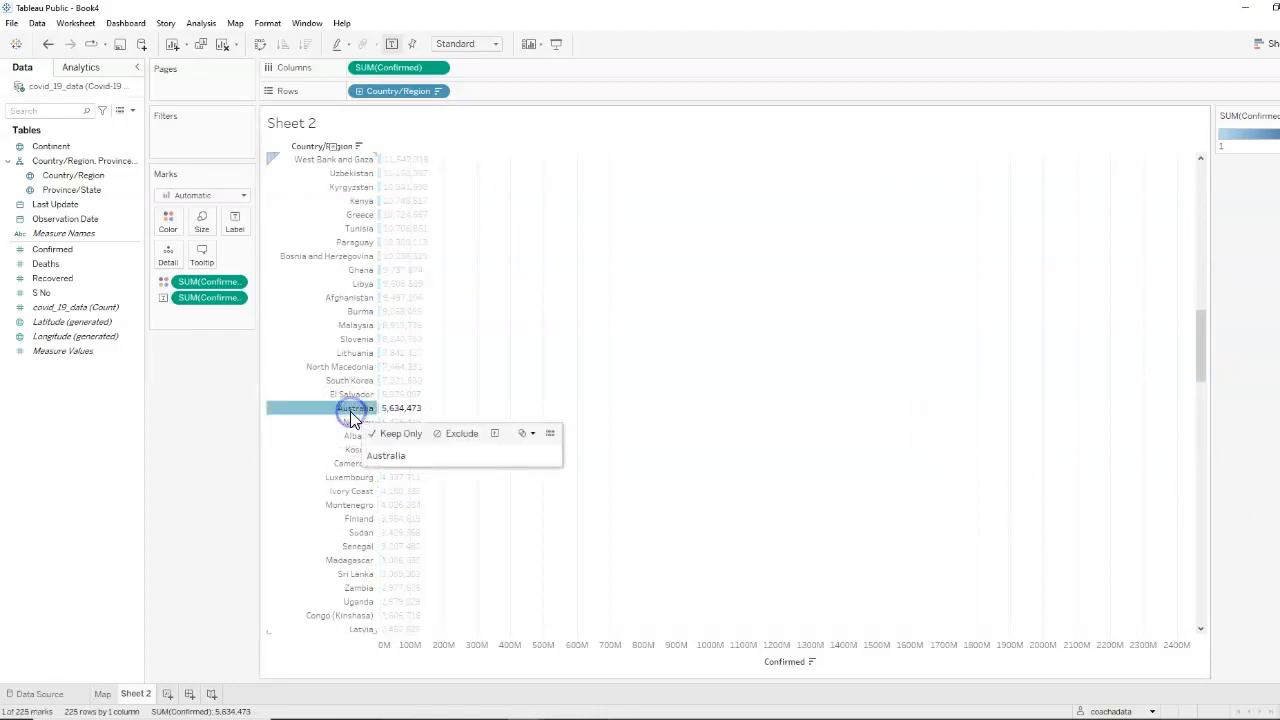
pyautogui.click(550, 435)
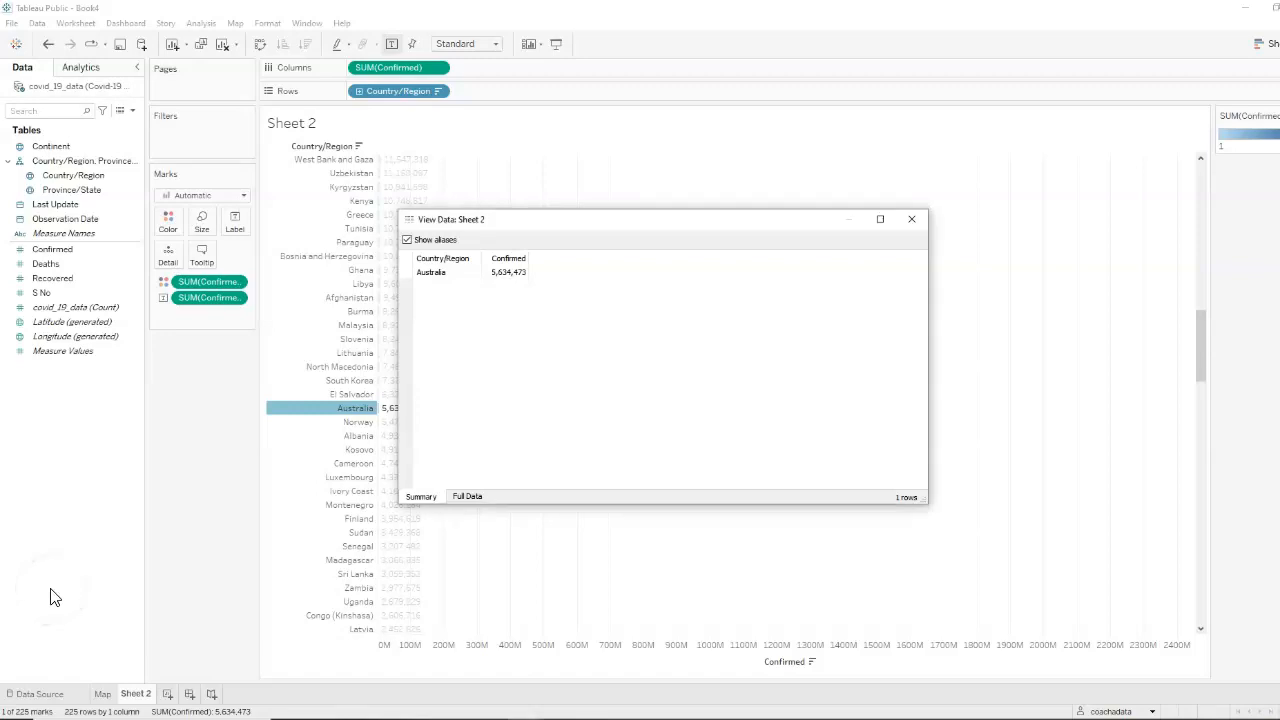
pyautogui.click(467, 500)
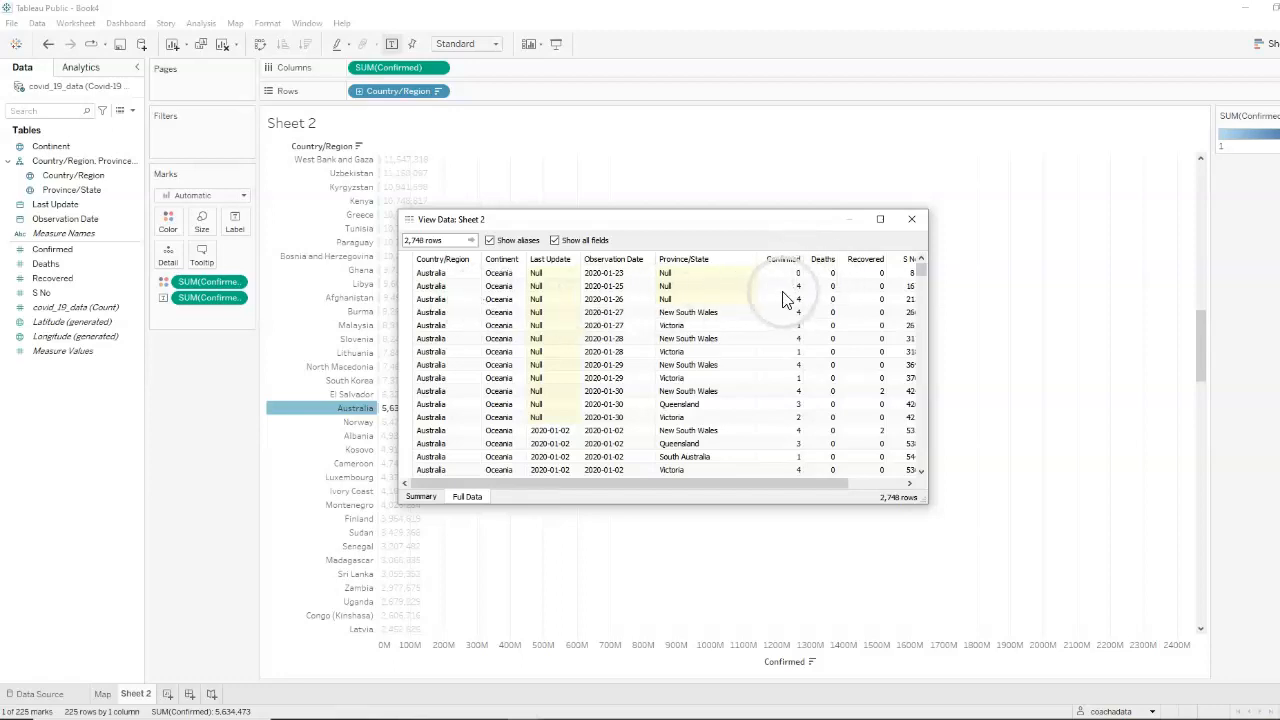
pyautogui.moveTo(922, 271); pyautogui.dragTo(922, 429)
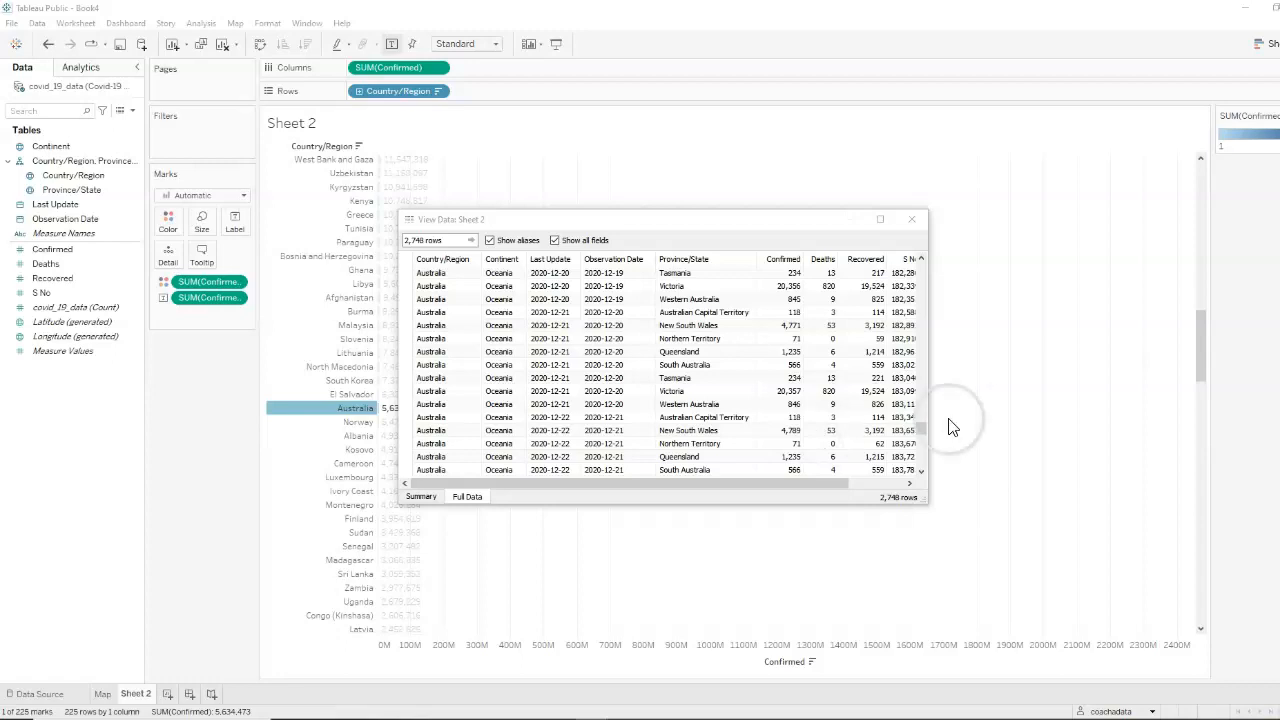
pyautogui.moveTo(922, 429); pyautogui.dragTo(914, 266)
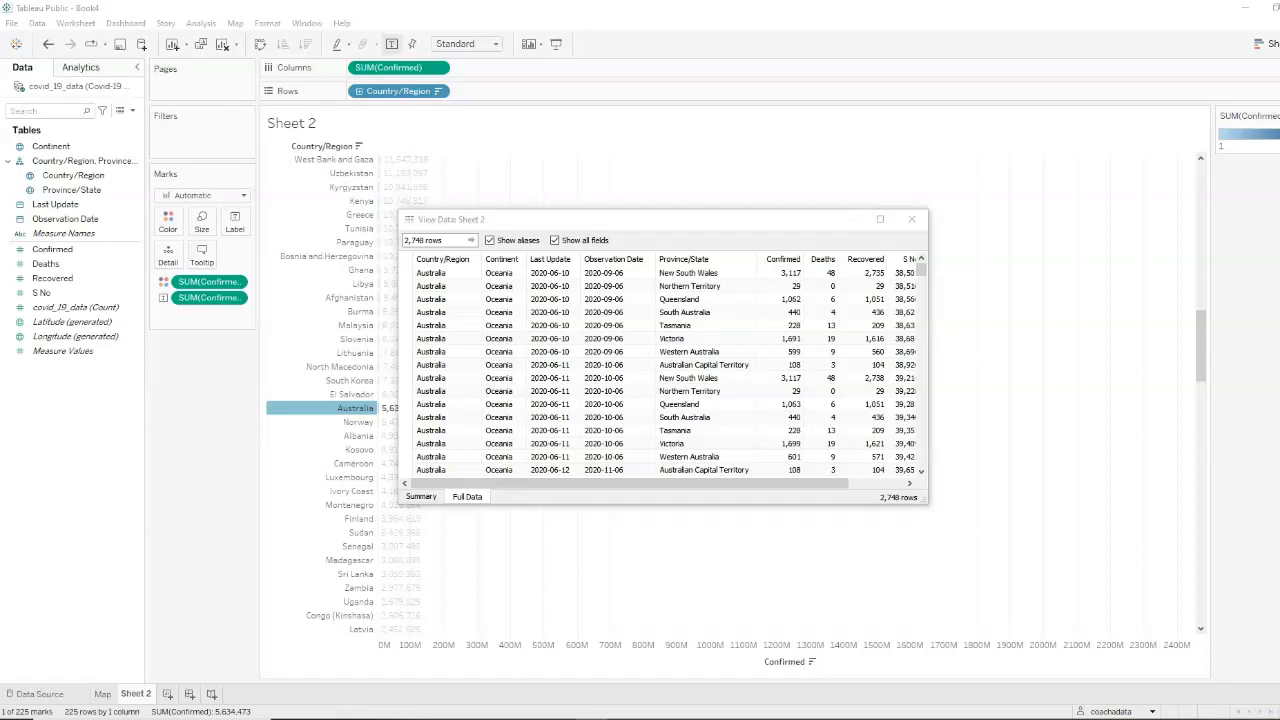
pyautogui.click(911, 219)
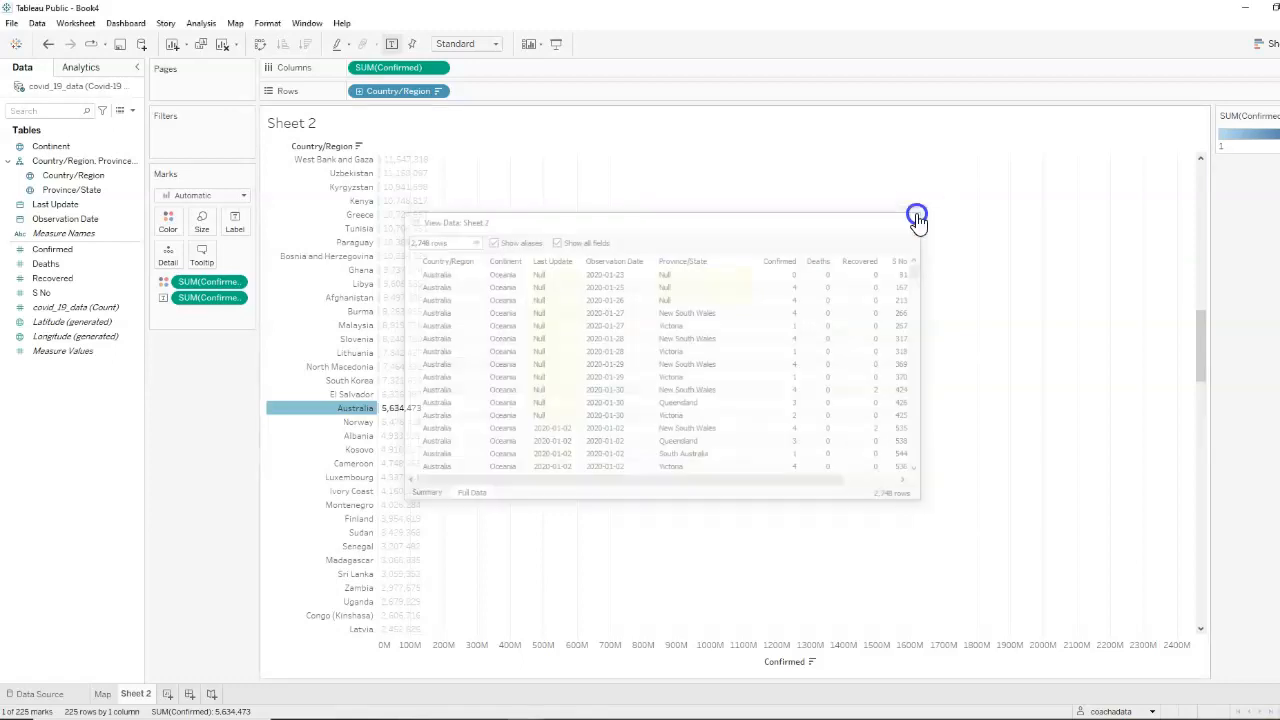
pyautogui.click(320, 408)
# Title the chart "# Confirmed Cases by Country" and rename its worksheet as Cases
pyautogui.click(314, 128)
pyautogui.doubleClick(312, 127)
pyautogui.moveTo(634, 229); pyautogui.dragTo(337, 217)
pyautogui.write('# Co')
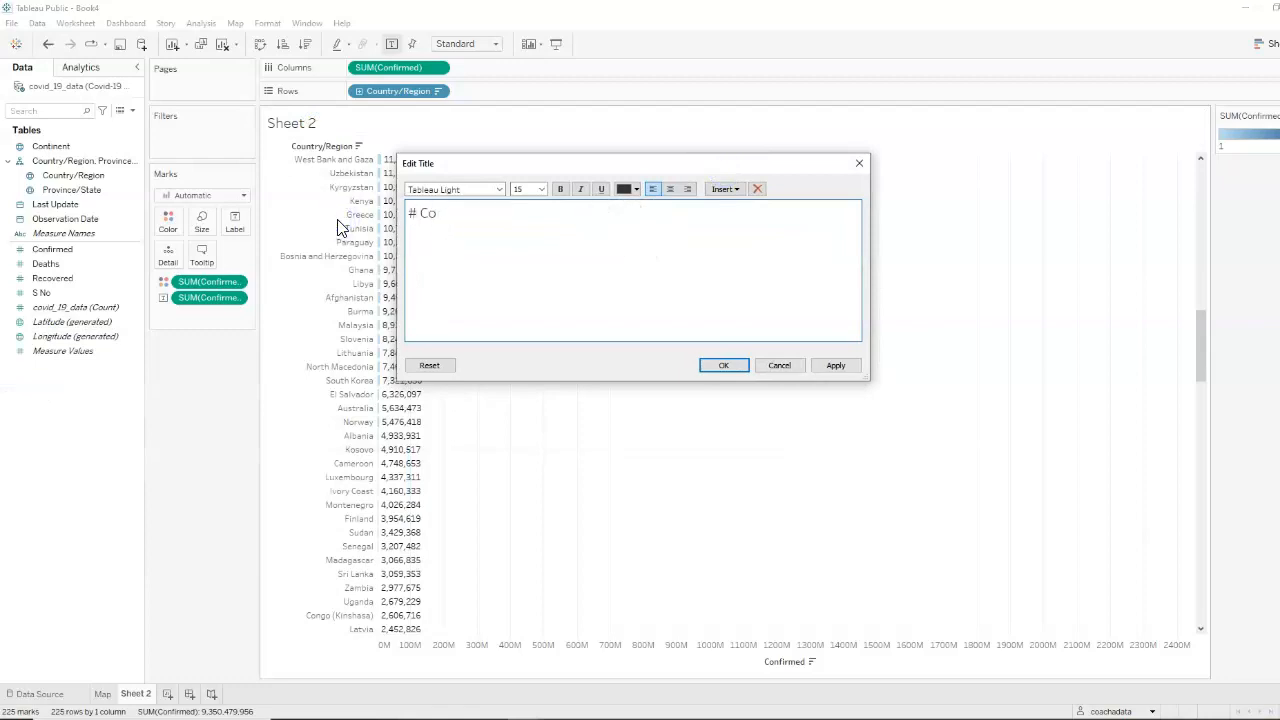
pyautogui.write('nfirmed Cases by Country')
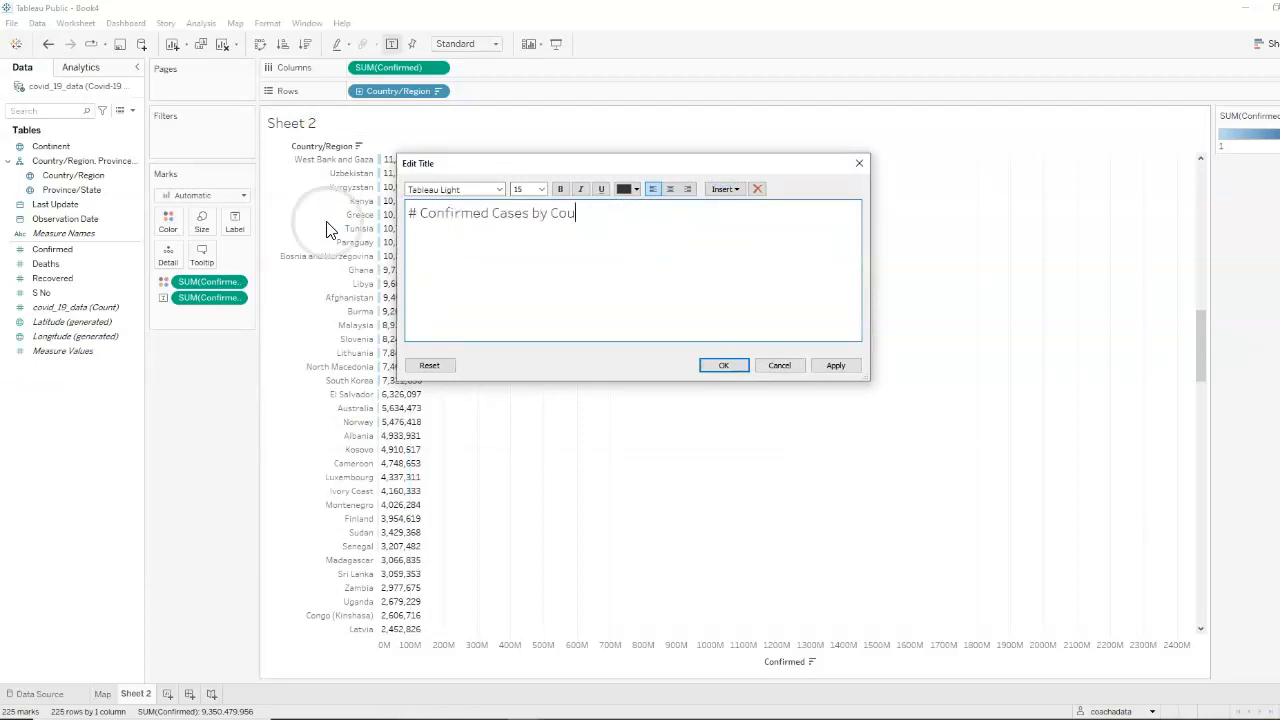
pyautogui.click(724, 365)
pyautogui.doubleClick(138, 694)
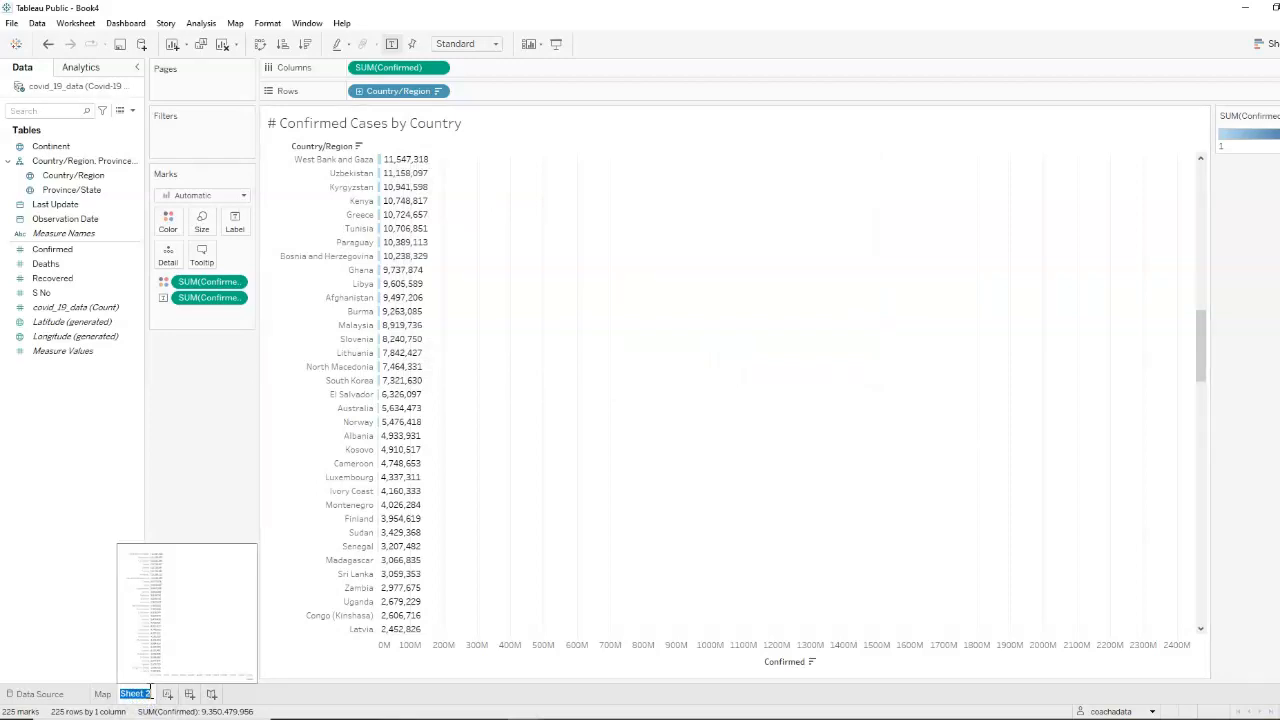
pyautogui.click(112, 527)
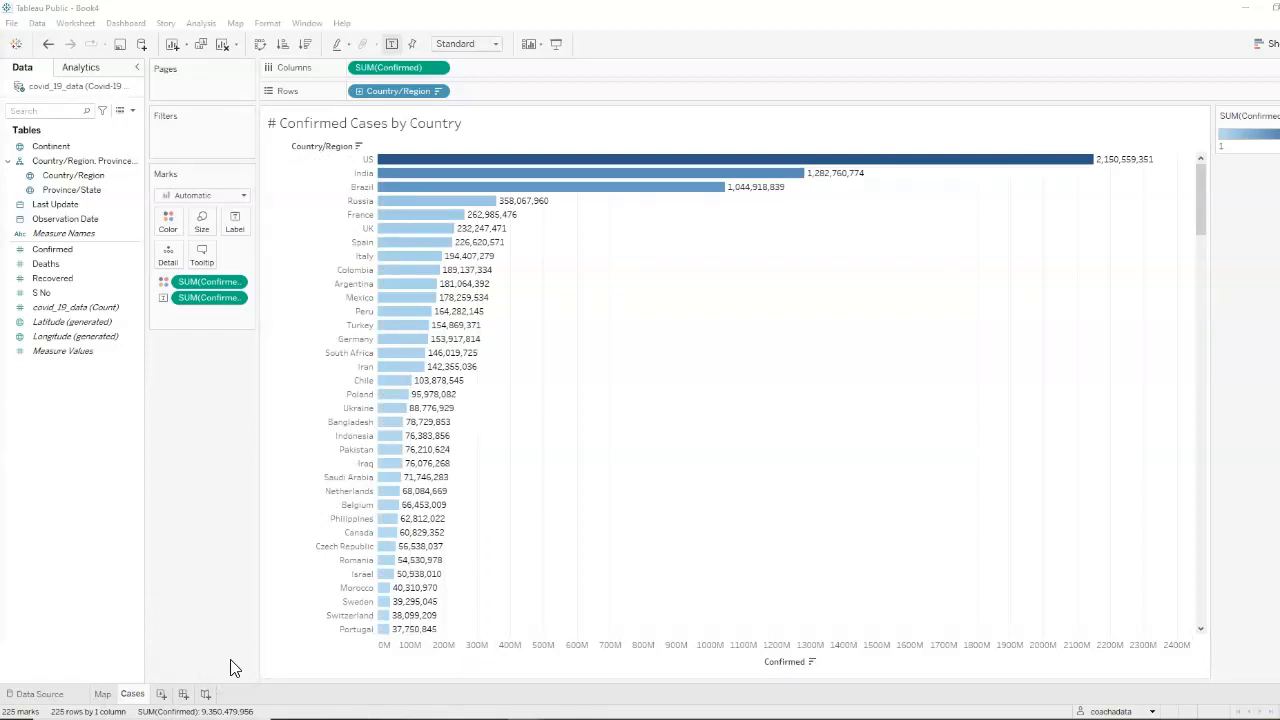
# Add a new worksheet plotting the sum of Deaths by Country/Region, sorted in descending order
pyautogui.click(161, 694)
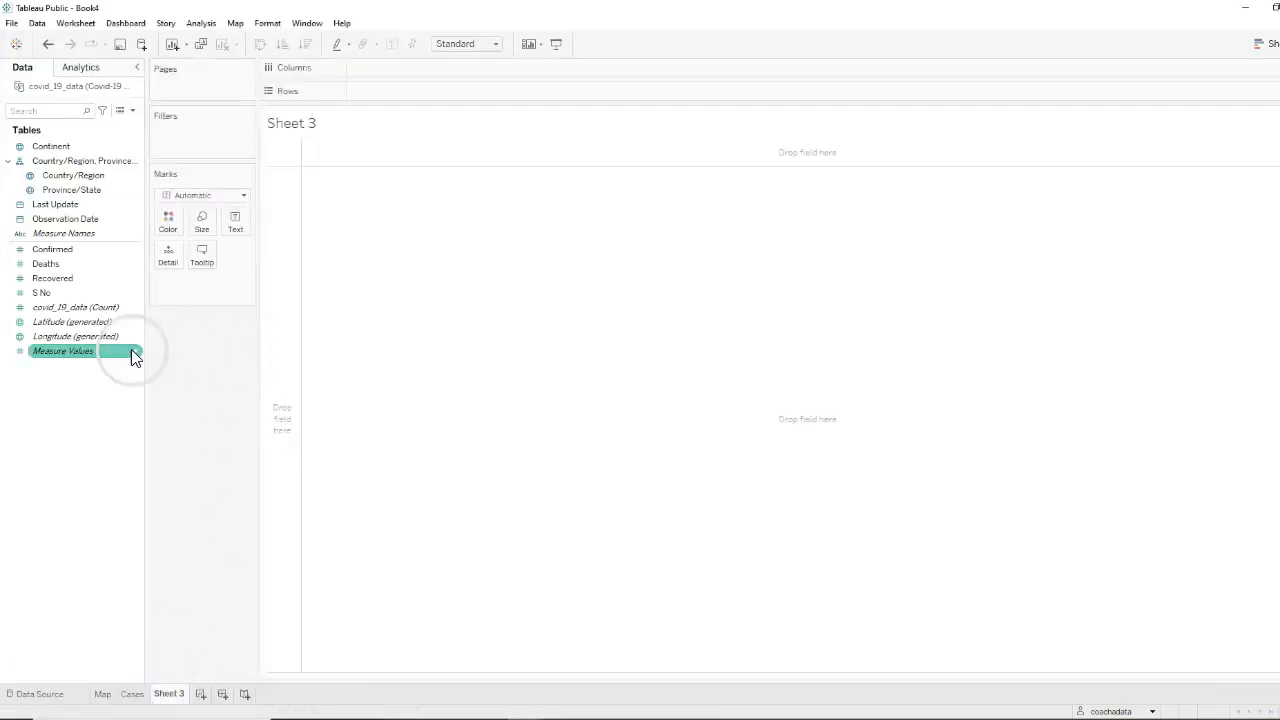
pyautogui.moveTo(90, 180); pyautogui.dragTo(449, 90)
pyautogui.moveTo(100, 264); pyautogui.dragTo(400, 70)
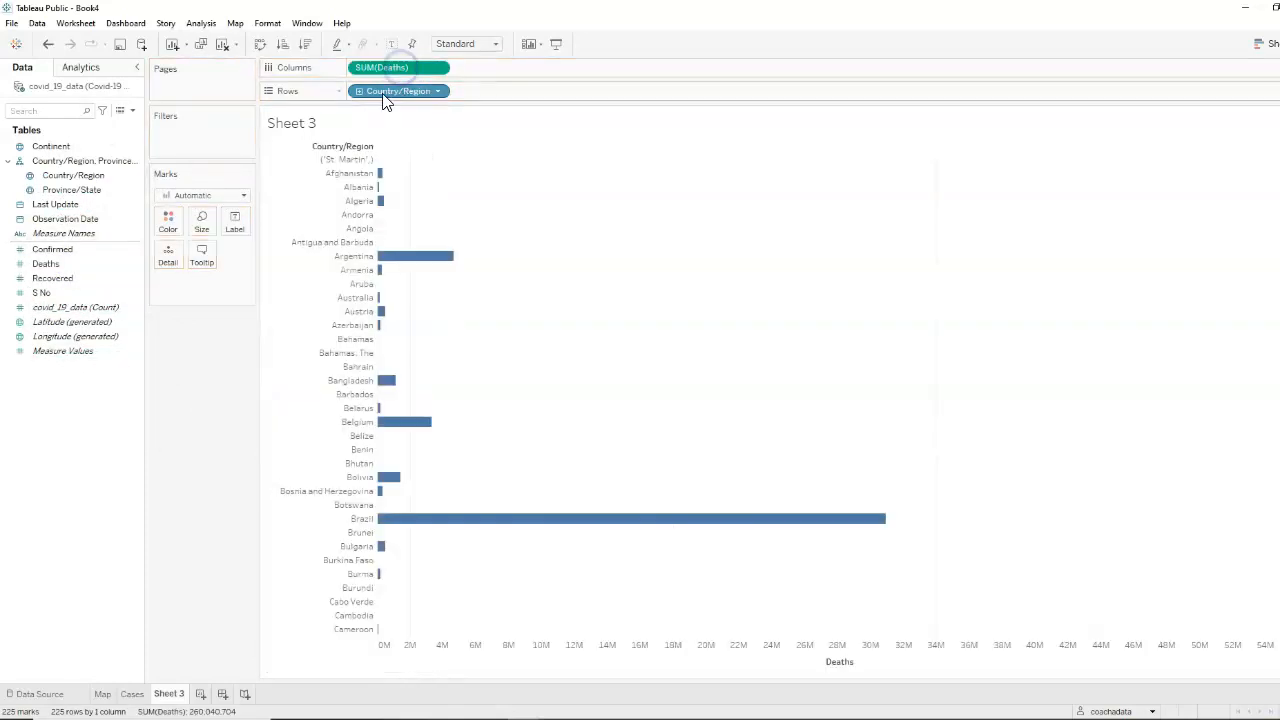
pyautogui.click(840, 147)
# Label the country bars with their Deaths values and shade them by Deaths
pyautogui.click(47, 264)
pyautogui.moveTo(47, 264); pyautogui.dragTo(235, 225)
pyautogui.moveTo(47, 264); pyautogui.dragTo(171, 217)
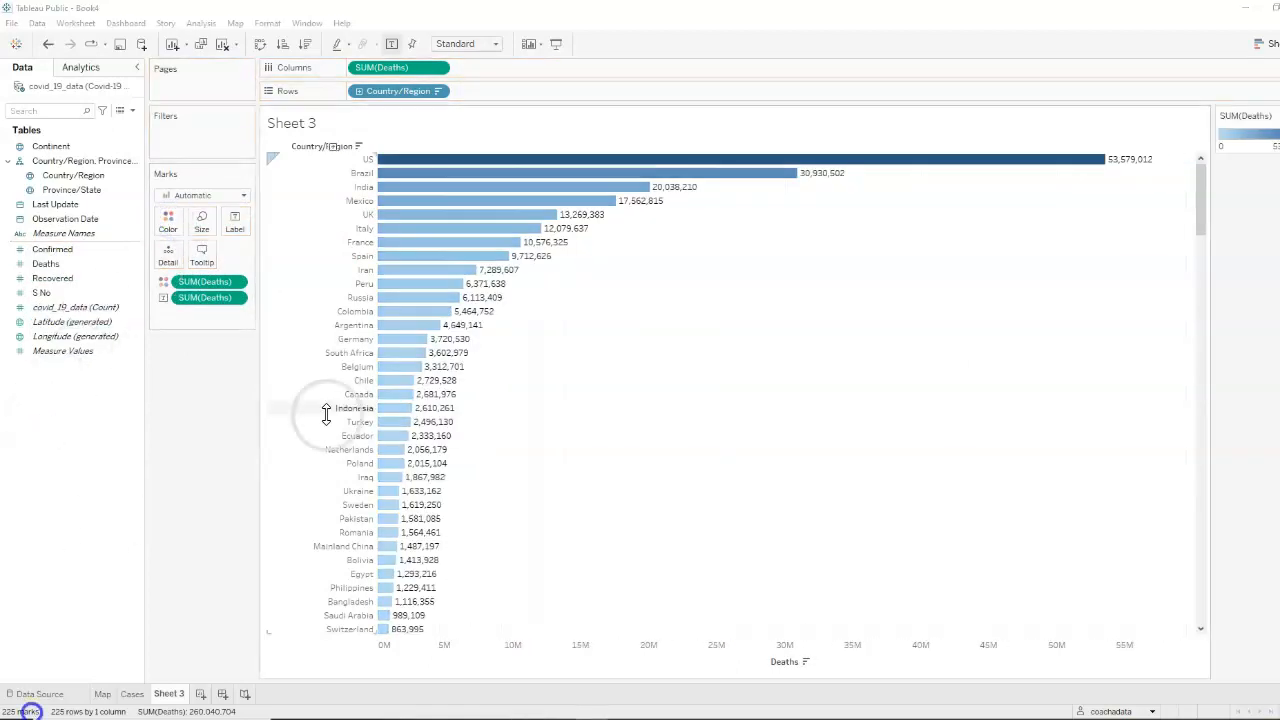
# Set the deaths chart's title to "# Deaths by Countries"
pyautogui.doubleClick(312, 122)
pyautogui.doubleClick(445, 203)
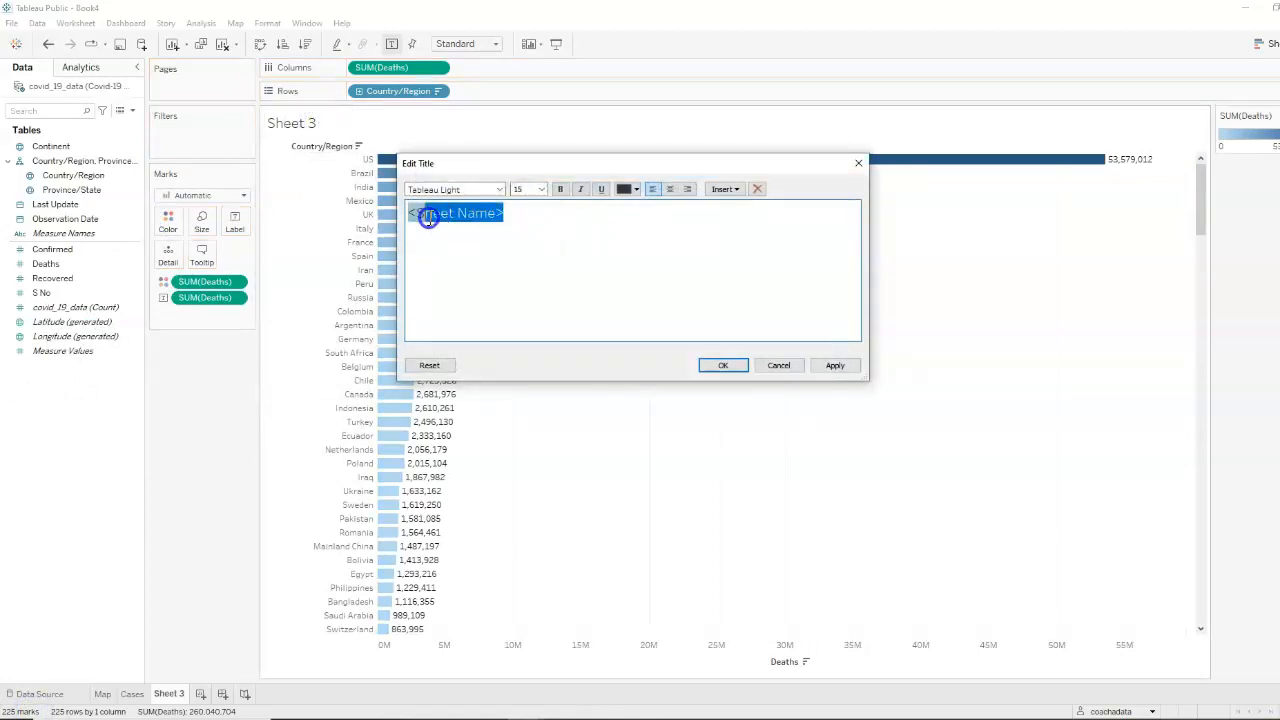
pyautogui.write('# Deaths by Countries')
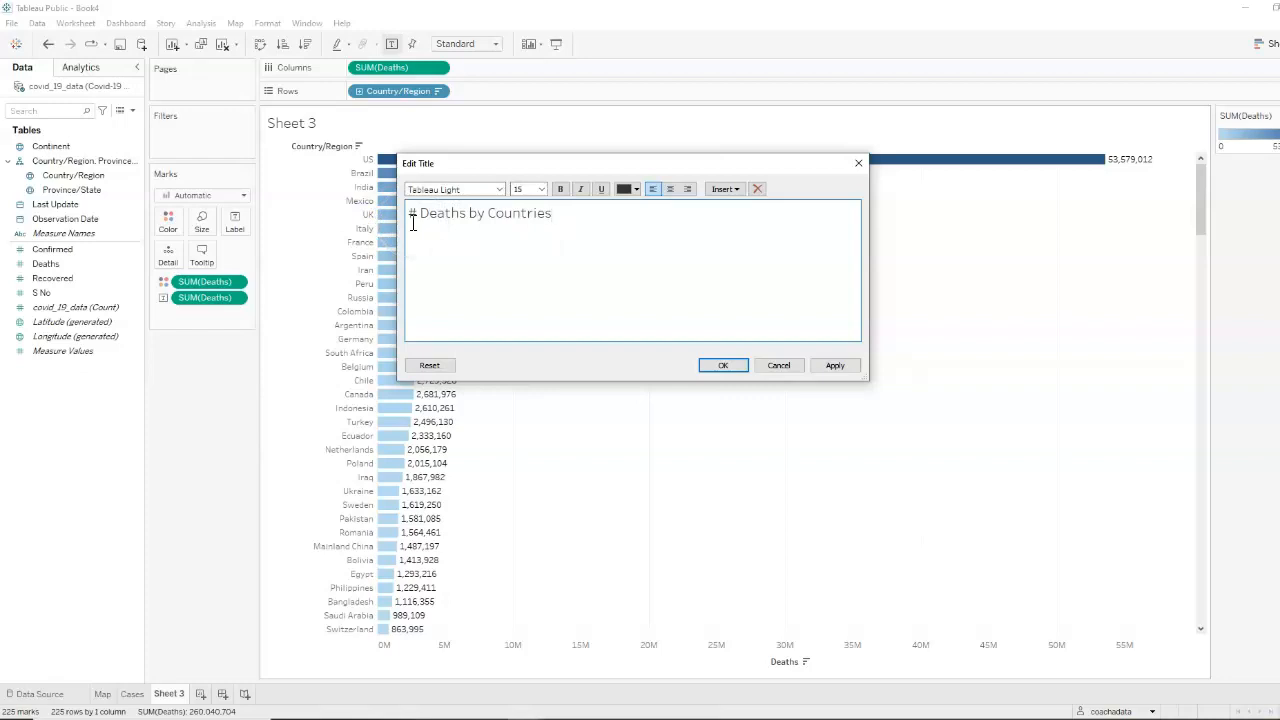
pyautogui.click(723, 365)
# Rename the deaths chart's worksheet as Deaths
pyautogui.doubleClick(172, 694)
pyautogui.write('D')
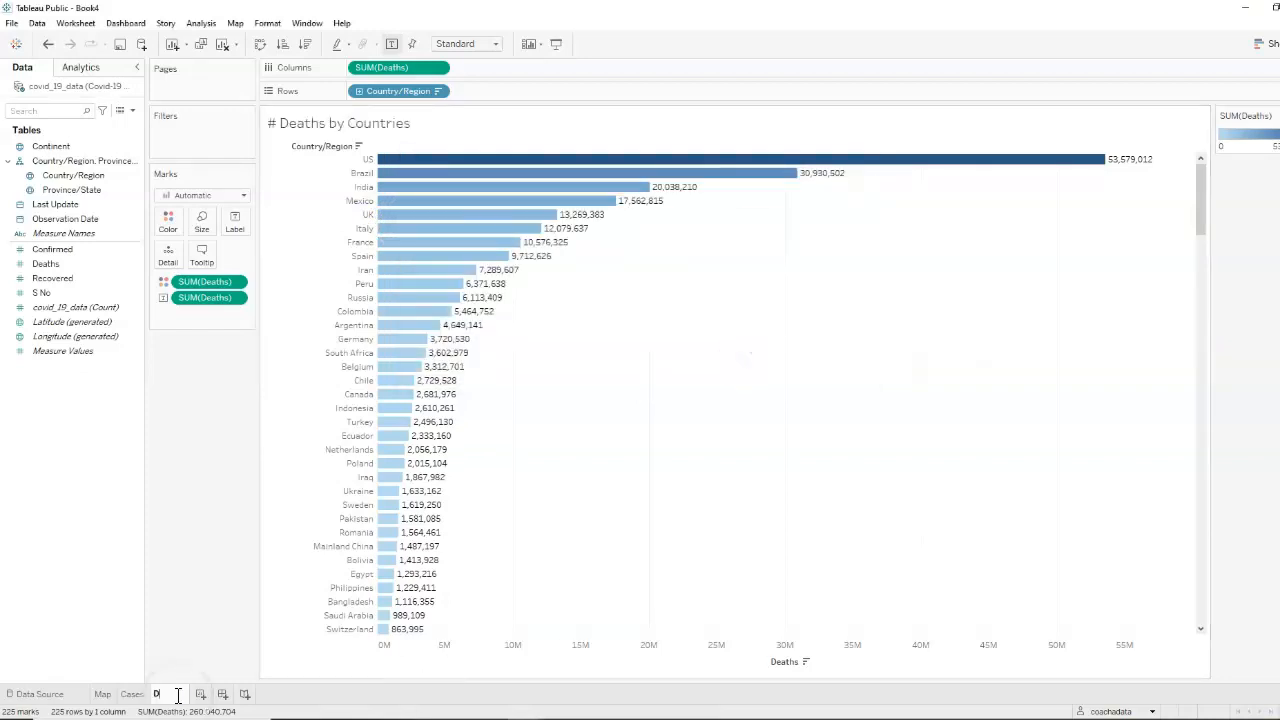
pyautogui.write('eaths')
pyautogui.click(125, 577)
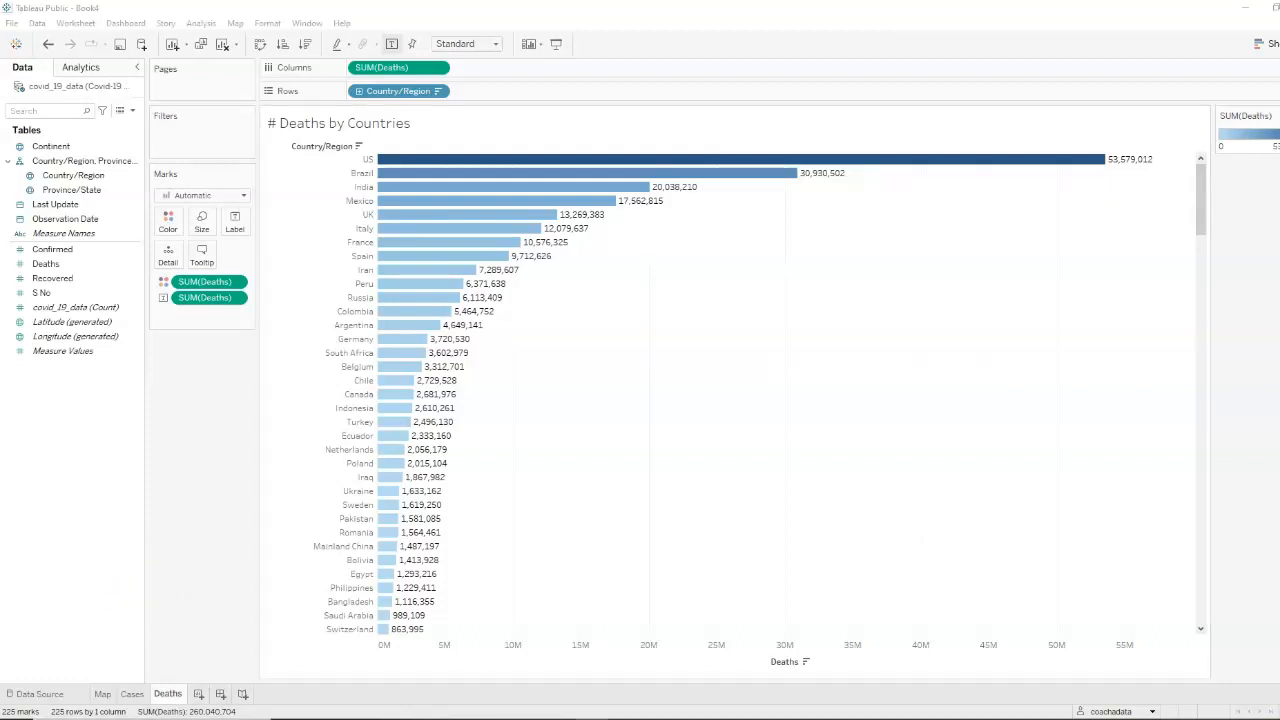
# Add a new worksheet plotting the sum of Recovered by Country/Region, sorted in descending order
pyautogui.click(200, 695)
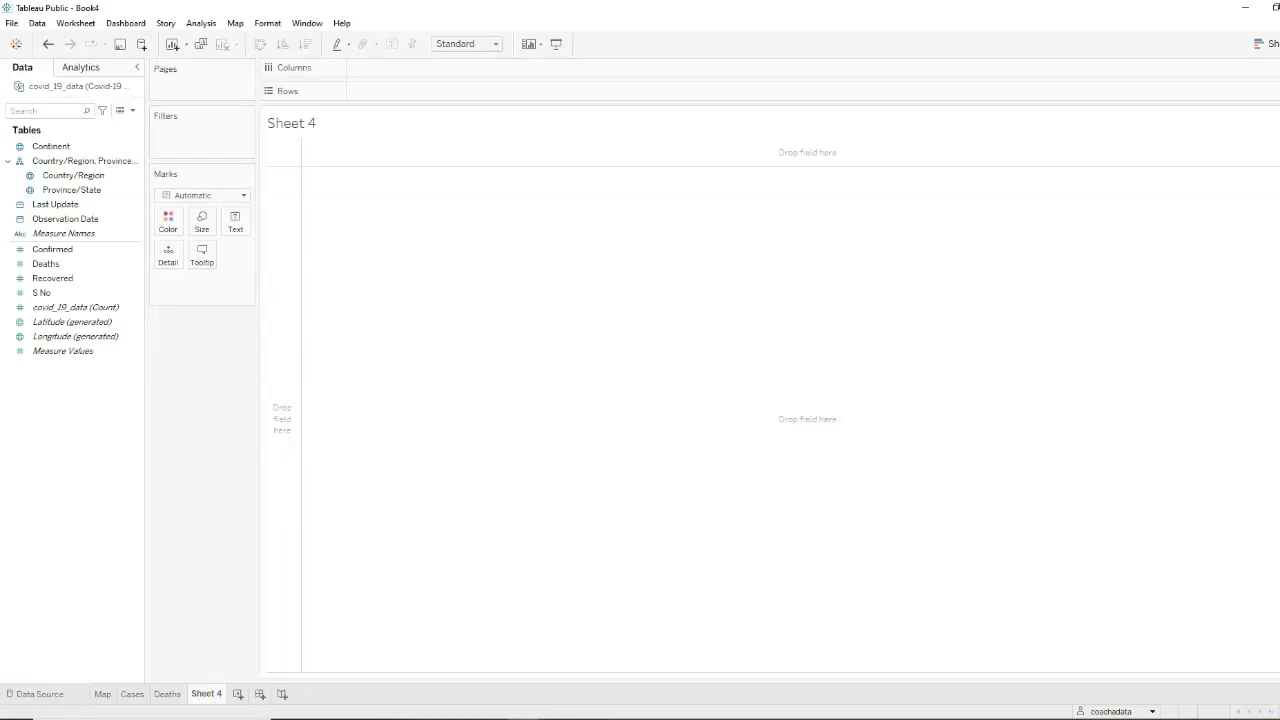
pyautogui.moveTo(75, 175); pyautogui.dragTo(443, 90)
pyautogui.moveTo(77, 277); pyautogui.dragTo(416, 69)
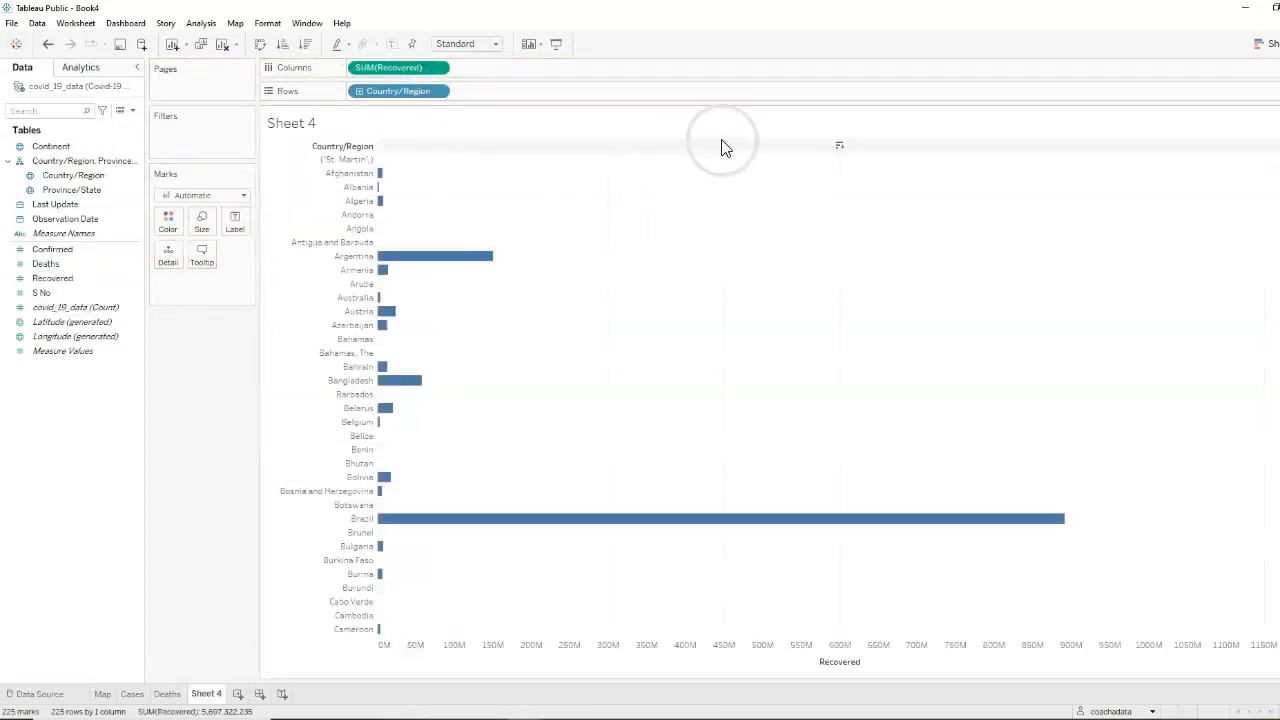
pyautogui.click(839, 149)
# Label the country bars with their Recovered values and shade them by Recovered
pyautogui.click(253, 393)
pyautogui.moveTo(52, 278); pyautogui.dragTo(238, 228)
pyautogui.moveTo(48, 279); pyautogui.dragTo(166, 226)
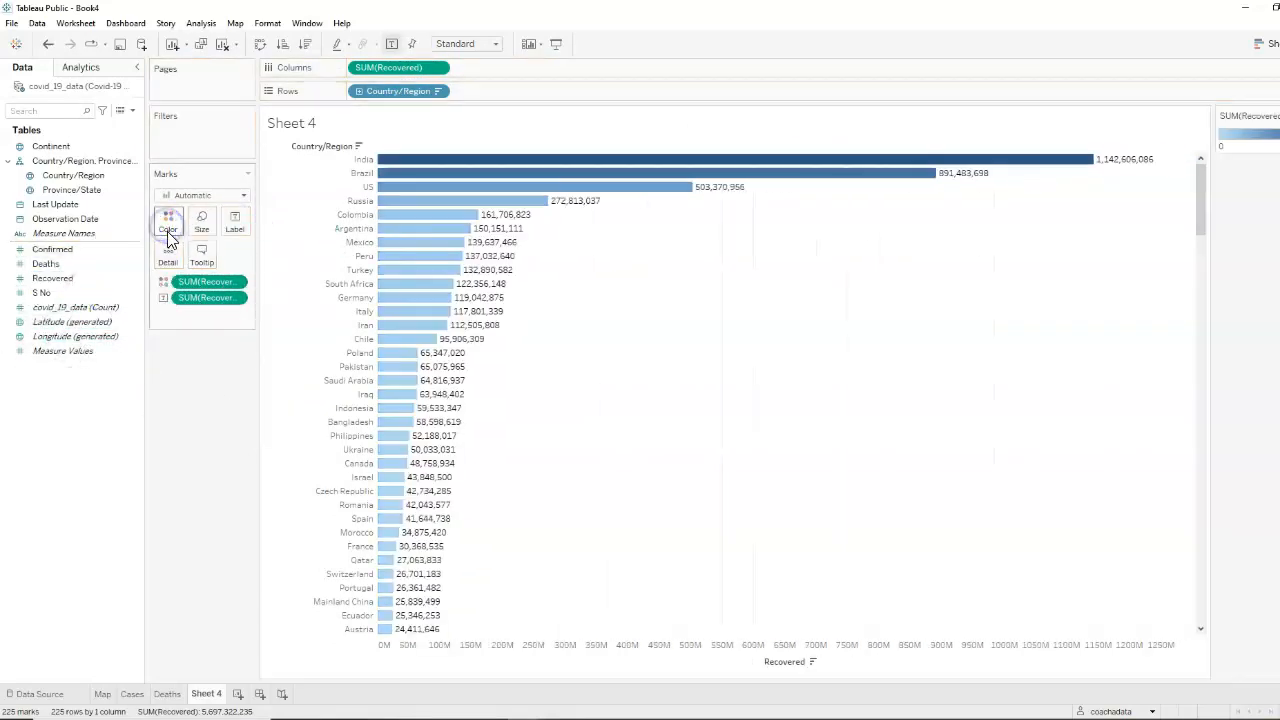
# Set the recovered chart's title to "# Recovered by Countries"
pyautogui.doubleClick(322, 123)
pyautogui.write('# Recovered')
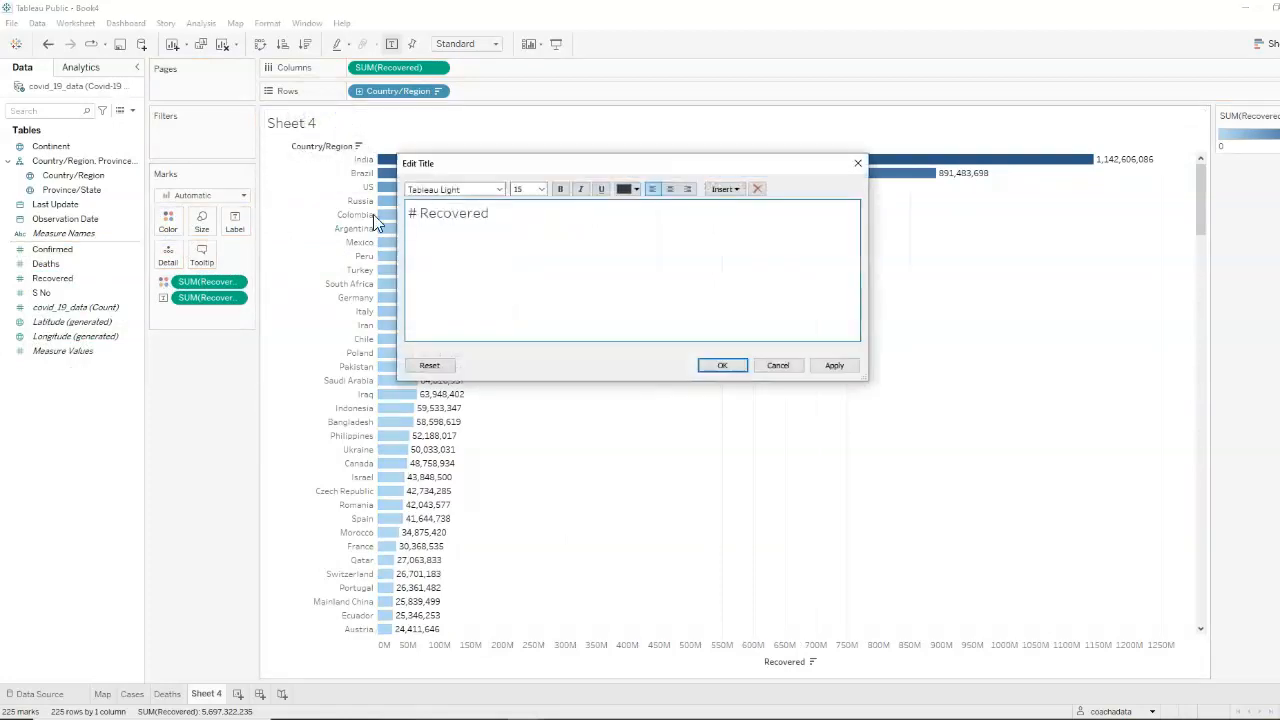
pyautogui.write(' by Countries')
pyautogui.click(410, 214)
pyautogui.click(729, 365)
# Rename the recovered chart's worksheet as Recovered
pyautogui.doubleClick(205, 693)
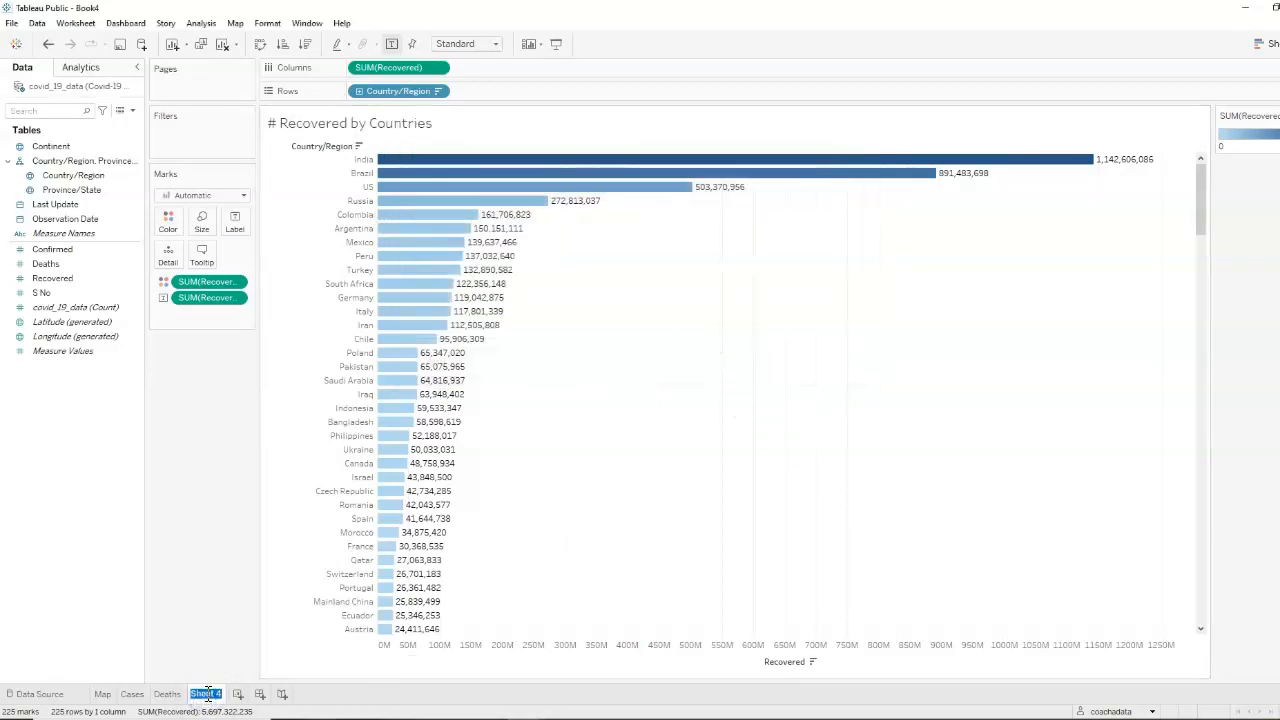
pyautogui.write('Recovered')
pyautogui.click(87, 565)
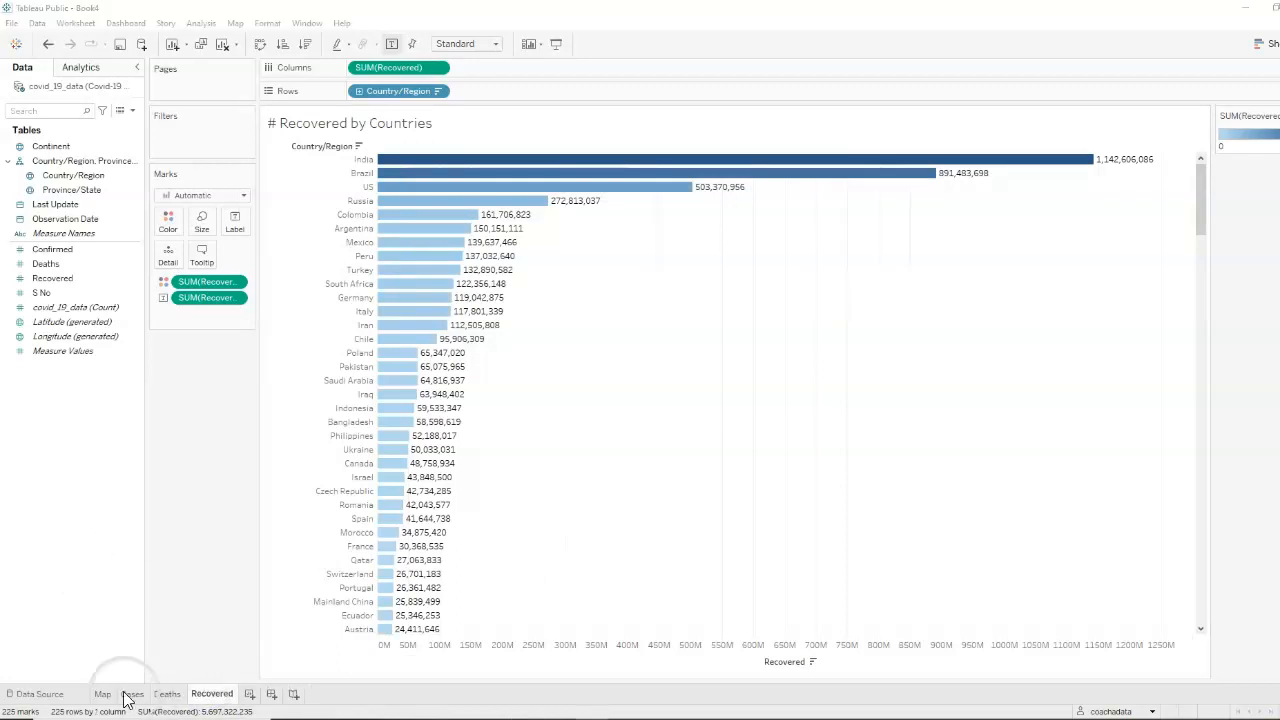
# Add a new worksheet with a text table of the overall Confirmed, Deaths and Recovered totals
pyautogui.click(250, 695)
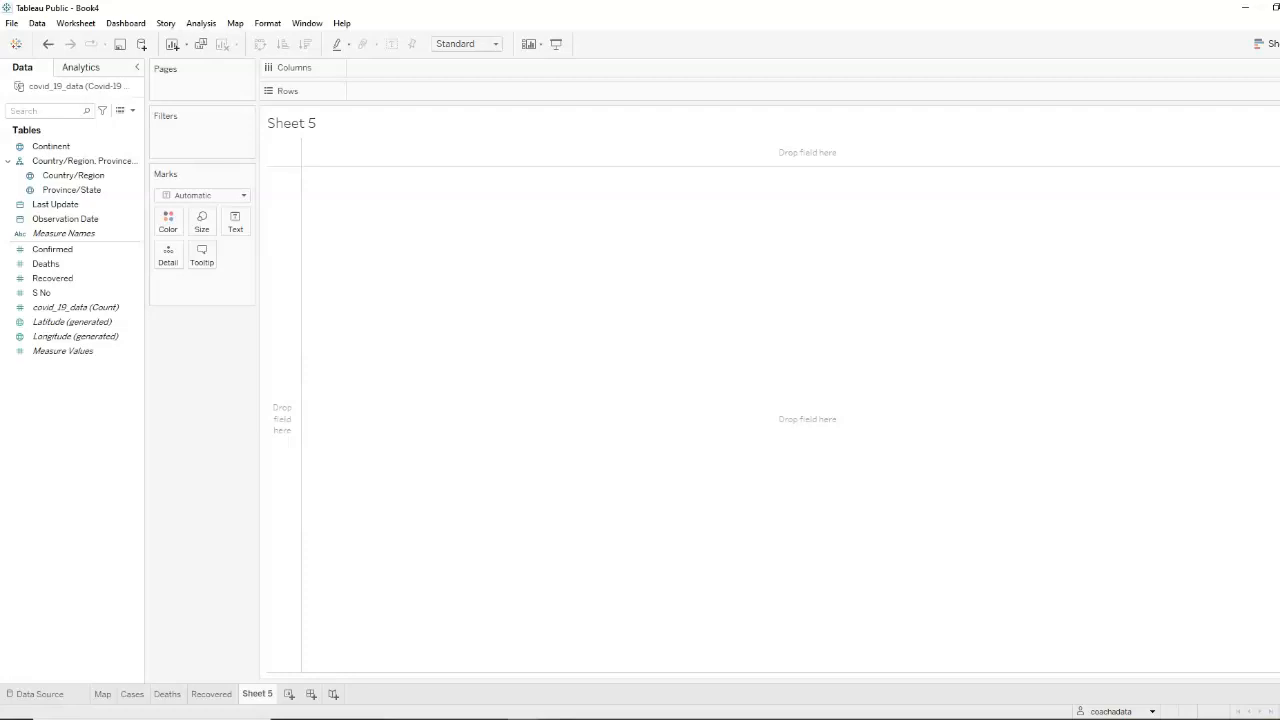
pyautogui.moveTo(48, 248); pyautogui.dragTo(235, 218)
pyautogui.click(67, 307)
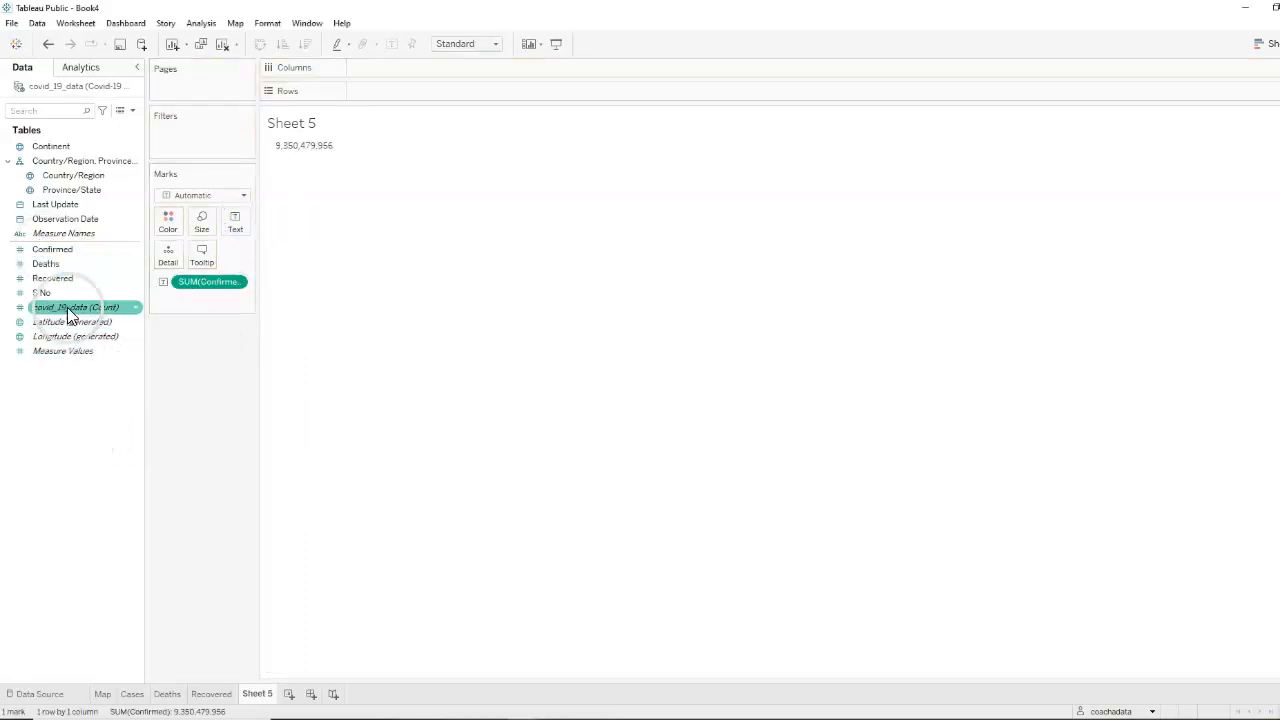
pyautogui.click(56, 268)
pyautogui.doubleClick(50, 266)
pyautogui.click(57, 389)
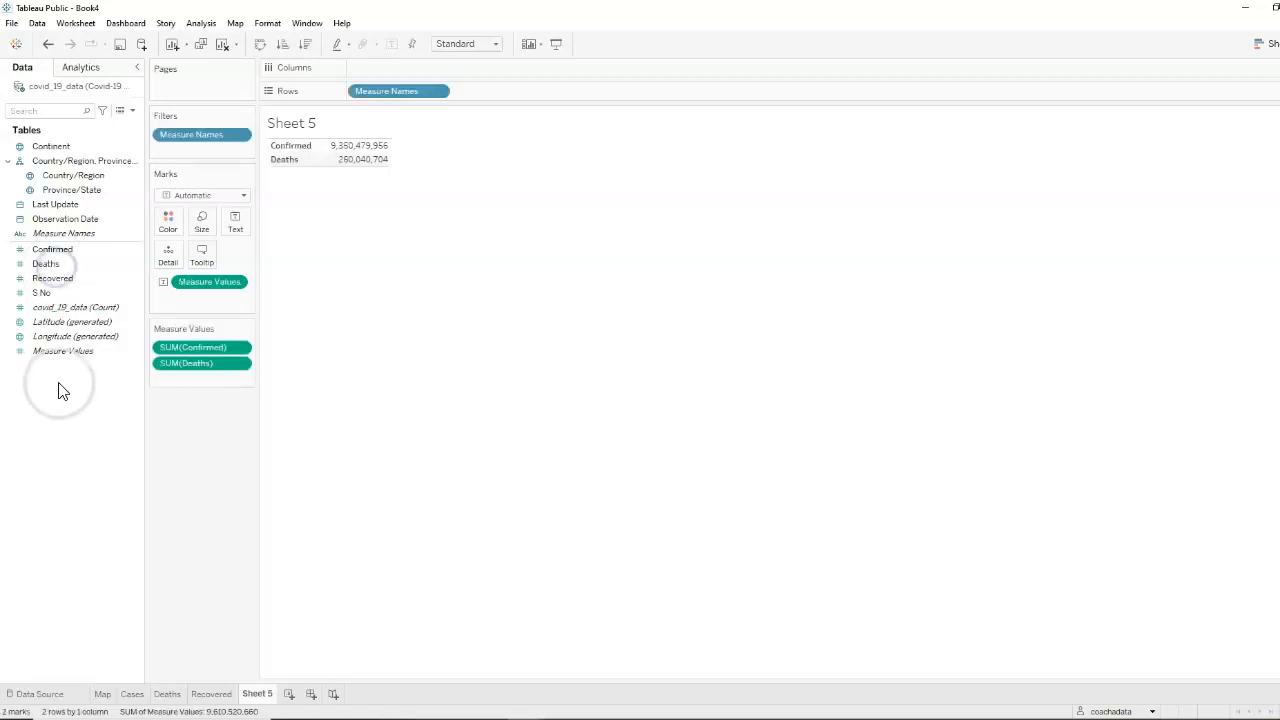
pyautogui.click(58, 281)
pyautogui.doubleClick(57, 278)
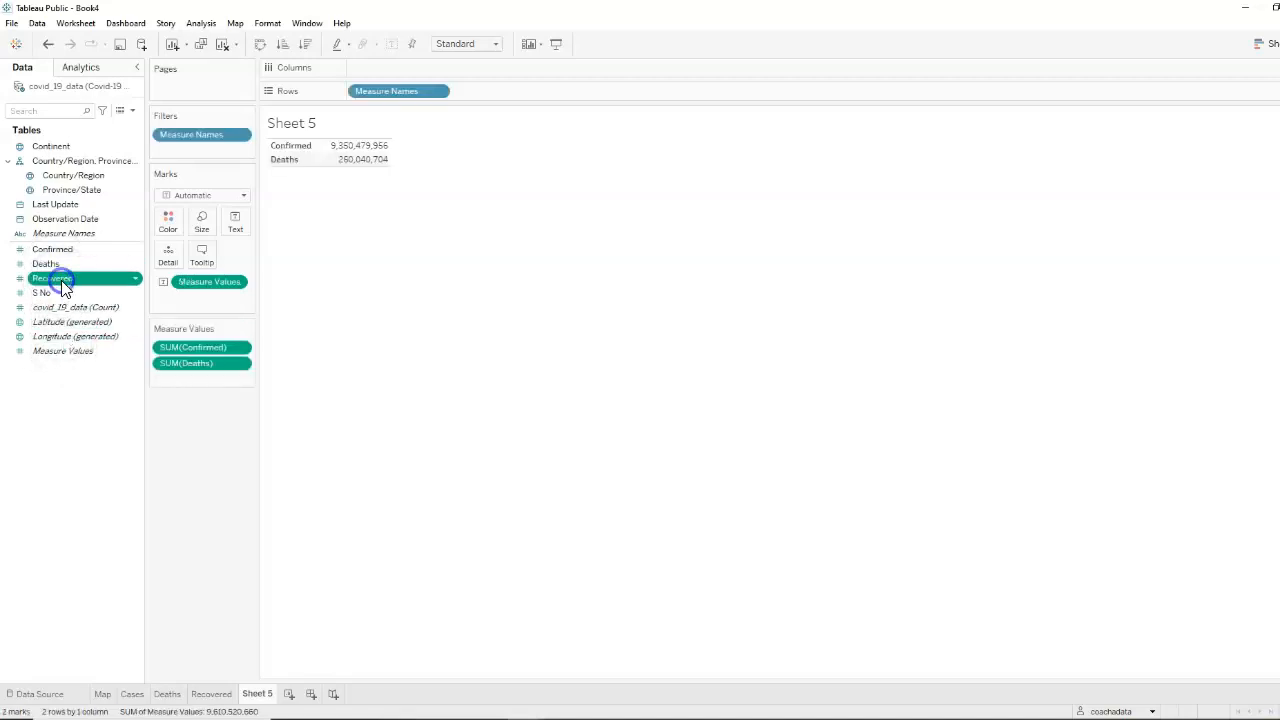
pyautogui.click(60, 372)
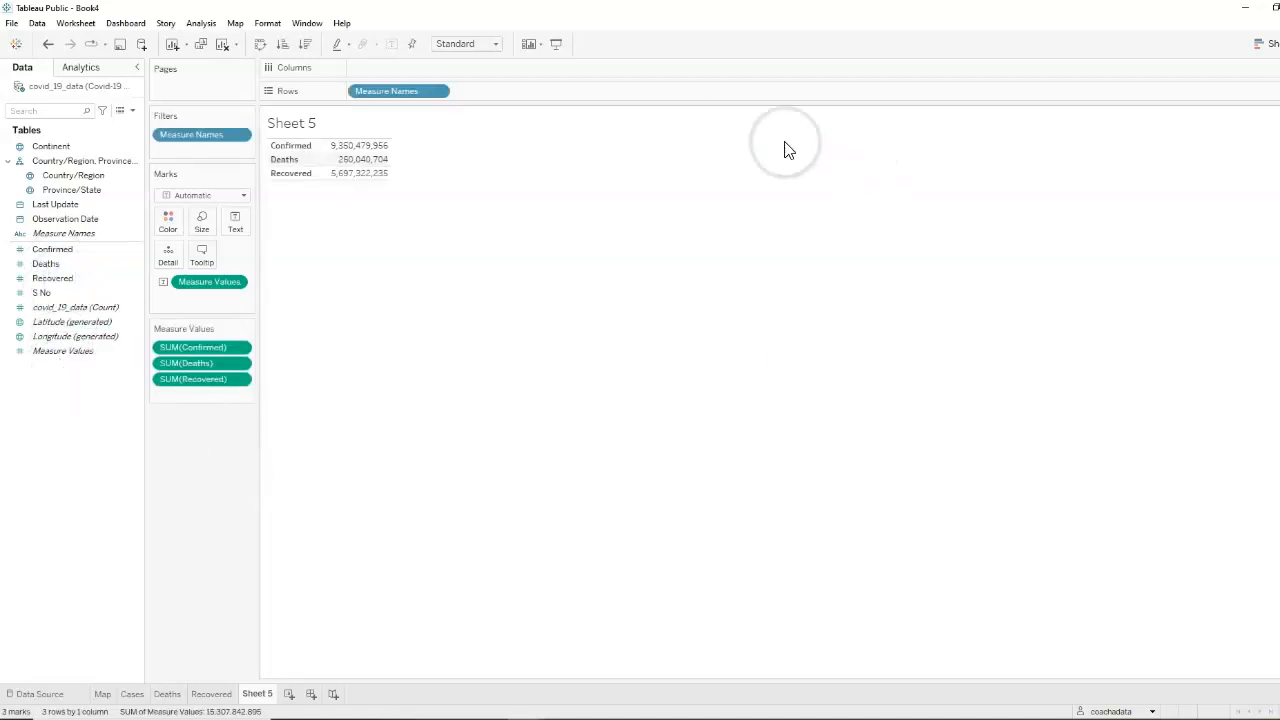
# Lay out the measure names of the totals table as columns and fit the table to Entire View
pyautogui.moveTo(428, 94); pyautogui.dragTo(366, 67)
pyautogui.click(449, 46)
pyautogui.click(436, 94)
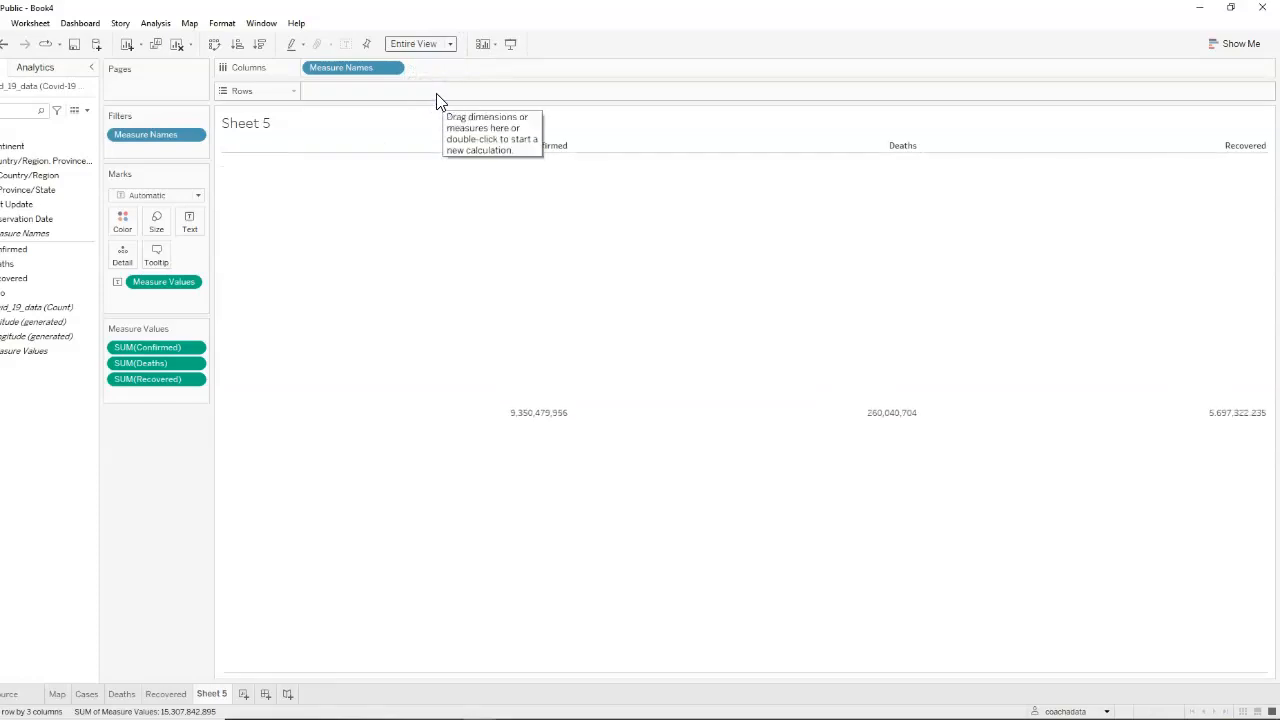
# Add the measure names to the text labels of the totals table while keeping them as columns
pyautogui.click(432, 90)
pyautogui.click(466, 177)
pyautogui.click(532, 424)
pyautogui.click(347, 80)
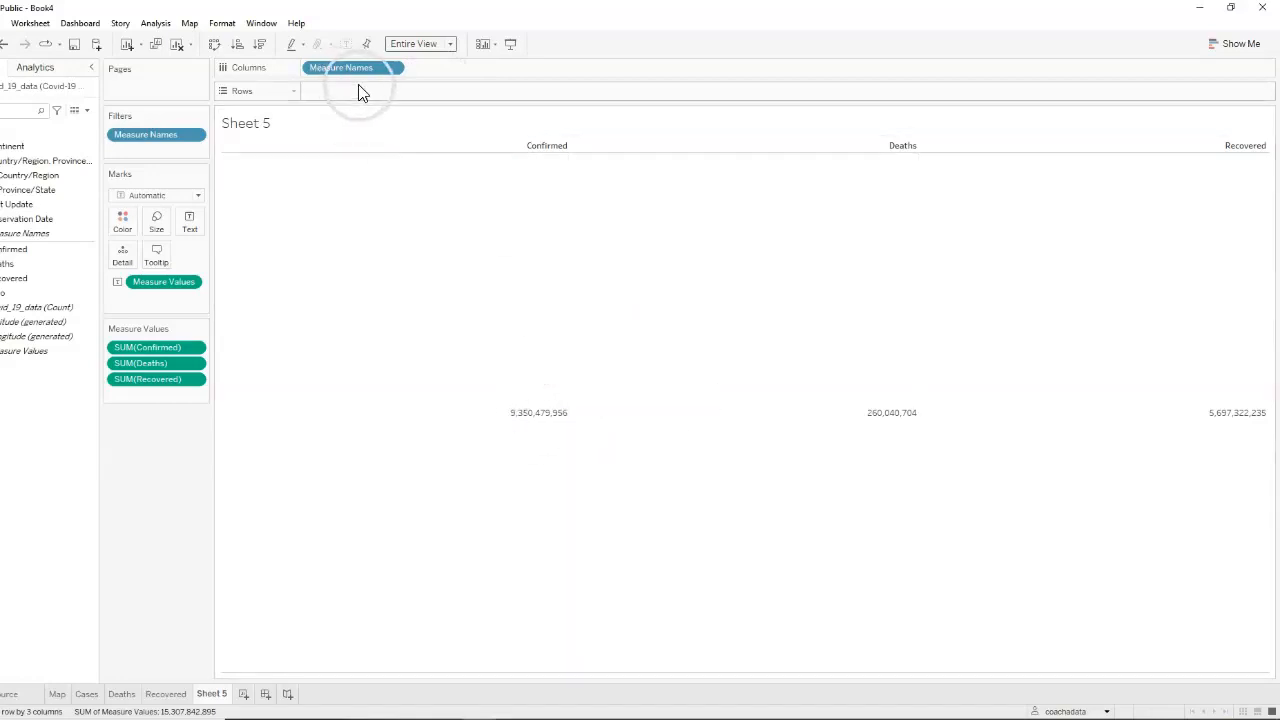
pyautogui.moveTo(357, 74); pyautogui.dragTo(190, 224)
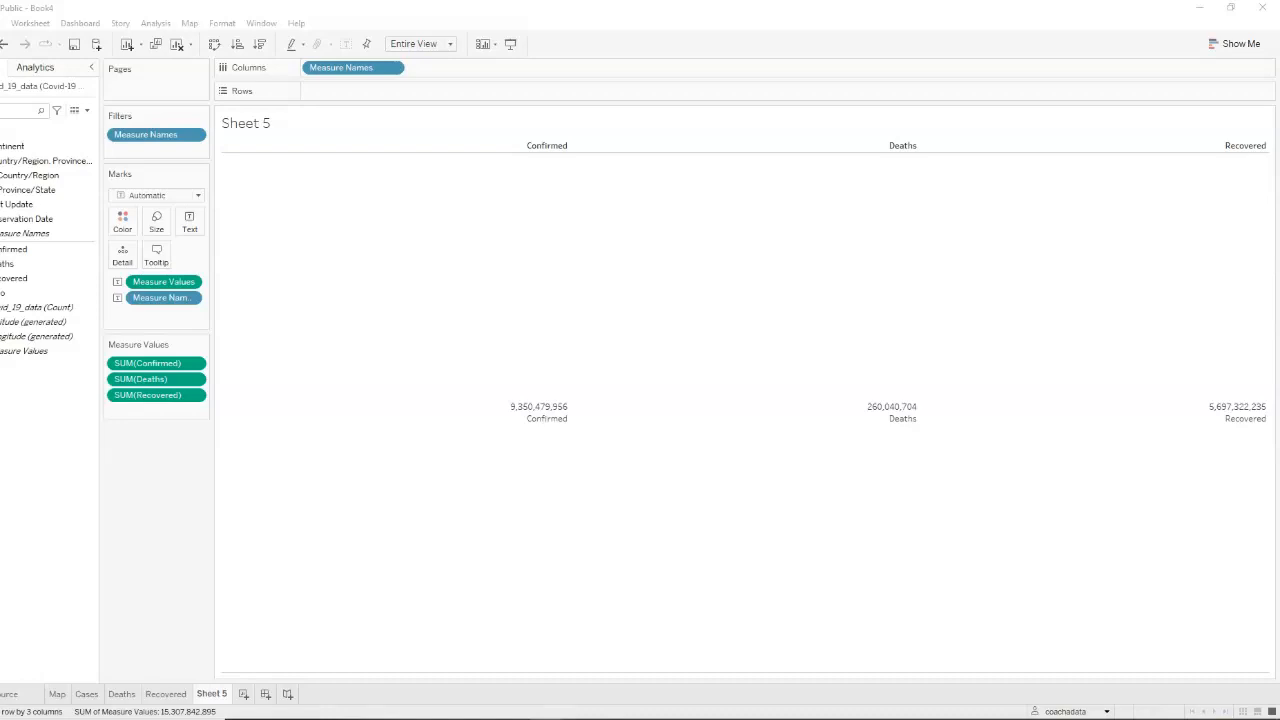
# Format the Measure Values line of the totals label as bold at size 16
pyautogui.click(190, 224)
pyautogui.click(309, 254)
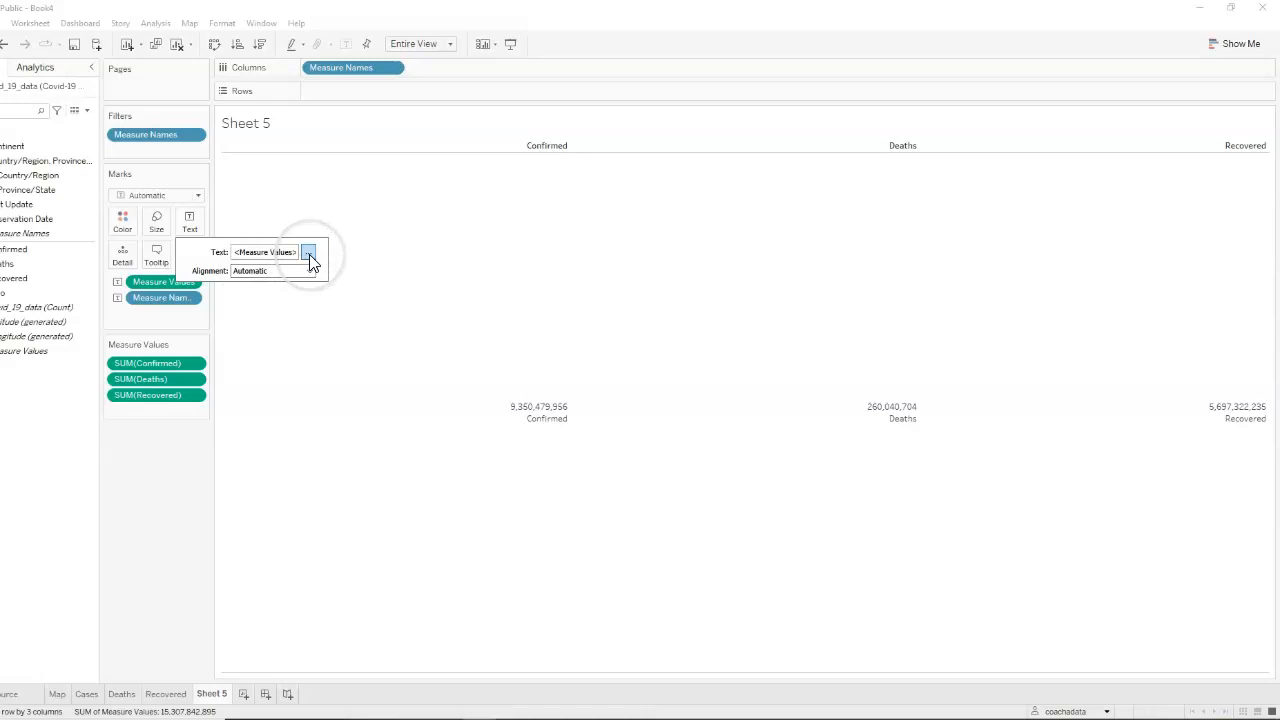
pyautogui.click(309, 256)
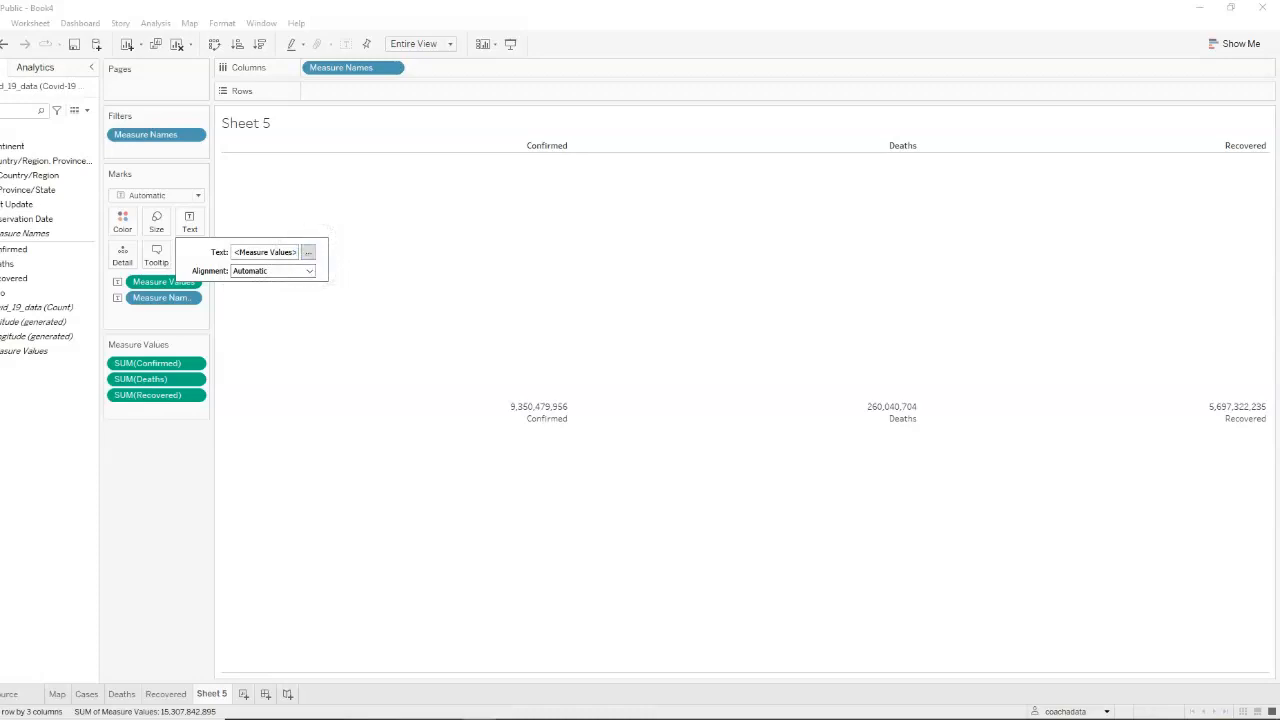
pyautogui.click(680, 210)
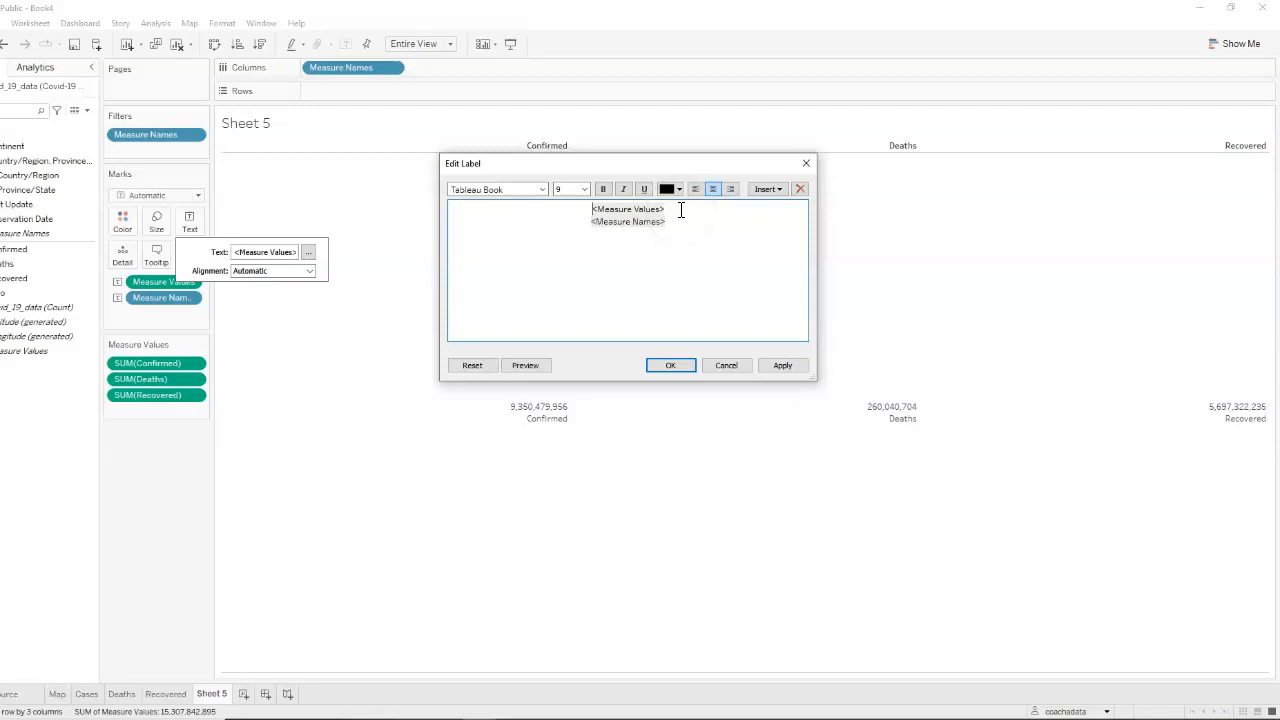
pyautogui.moveTo(680, 210); pyautogui.dragTo(584, 209)
pyautogui.click(562, 188)
pyautogui.write('16')
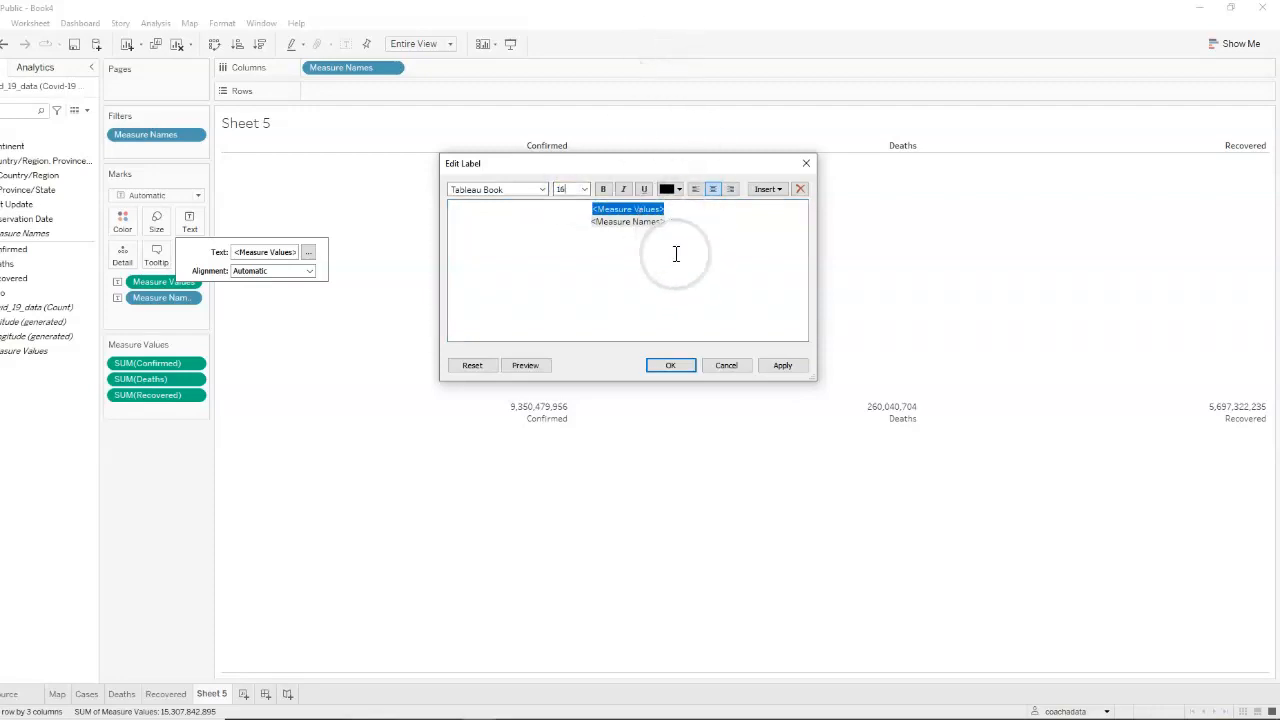
pyautogui.click(603, 189)
pyautogui.click(783, 366)
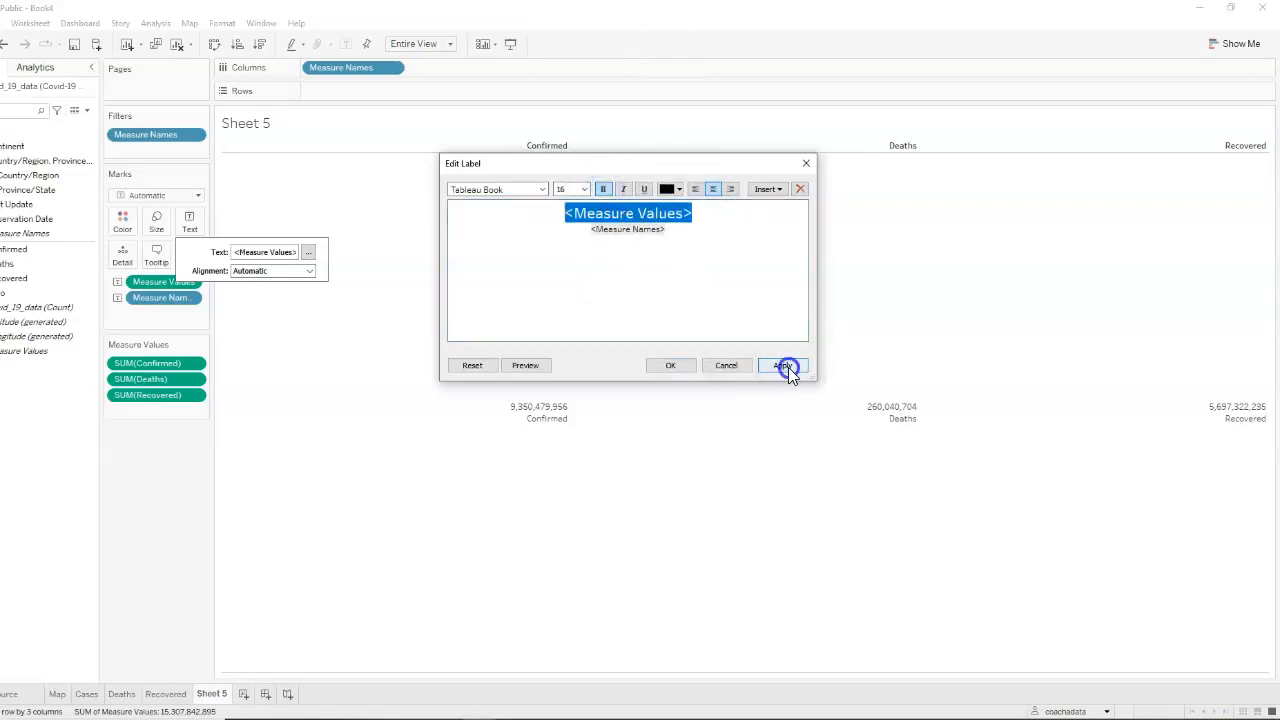
# Format the Measure Names line of the totals label as bold at size 12
pyautogui.click(677, 282)
pyautogui.click(678, 238)
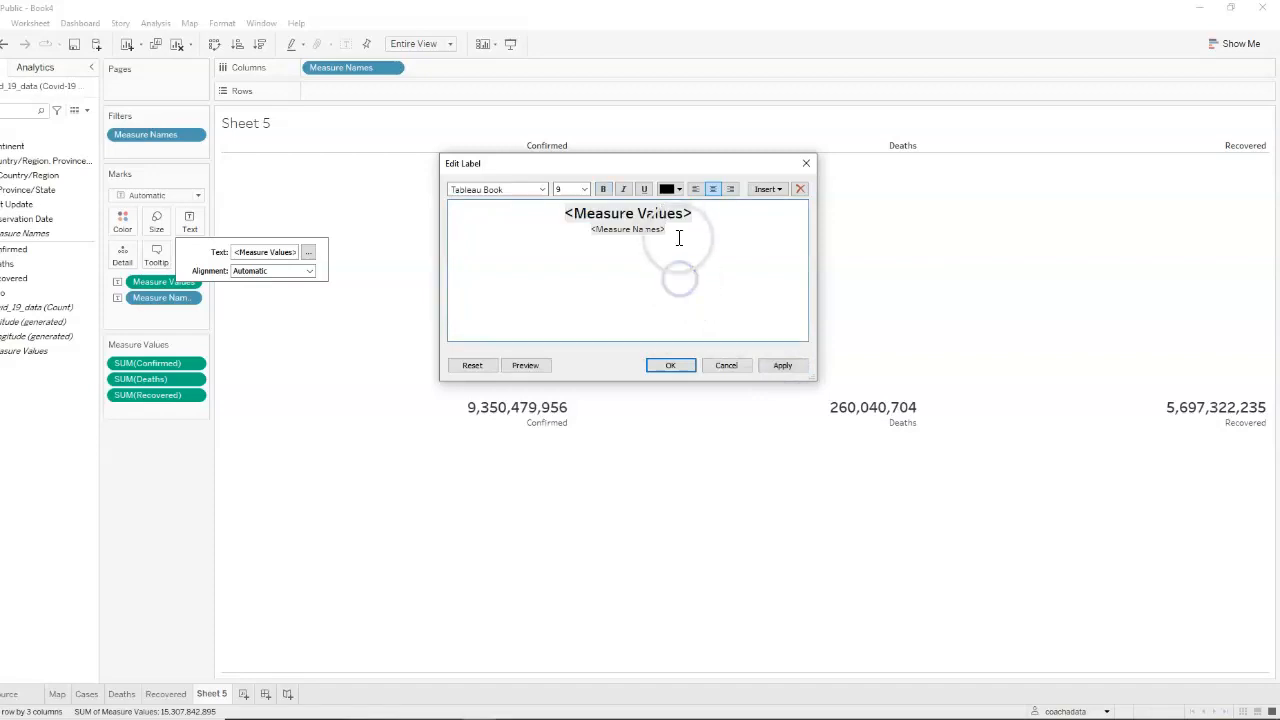
pyautogui.moveTo(679, 238); pyautogui.dragTo(578, 232)
pyautogui.click(572, 202)
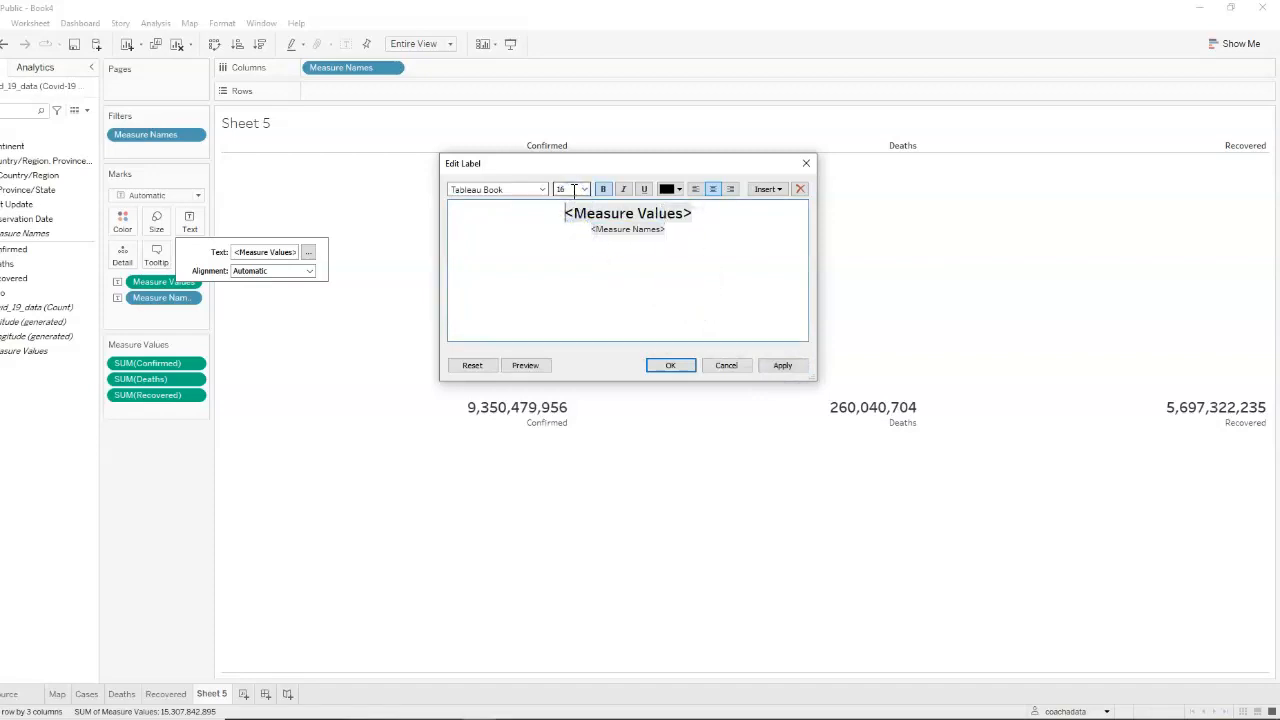
pyautogui.moveTo(680, 239); pyautogui.dragTo(547, 190)
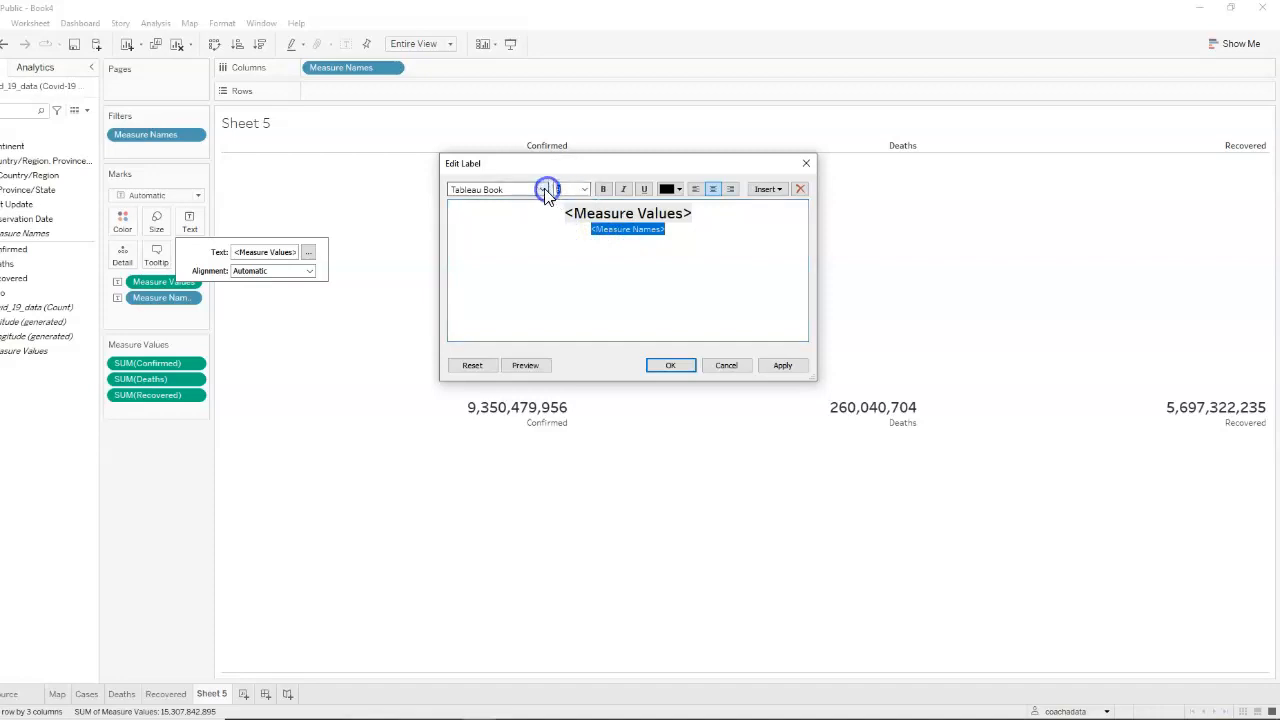
pyautogui.write('12')
pyautogui.click(603, 189)
pyautogui.click(782, 366)
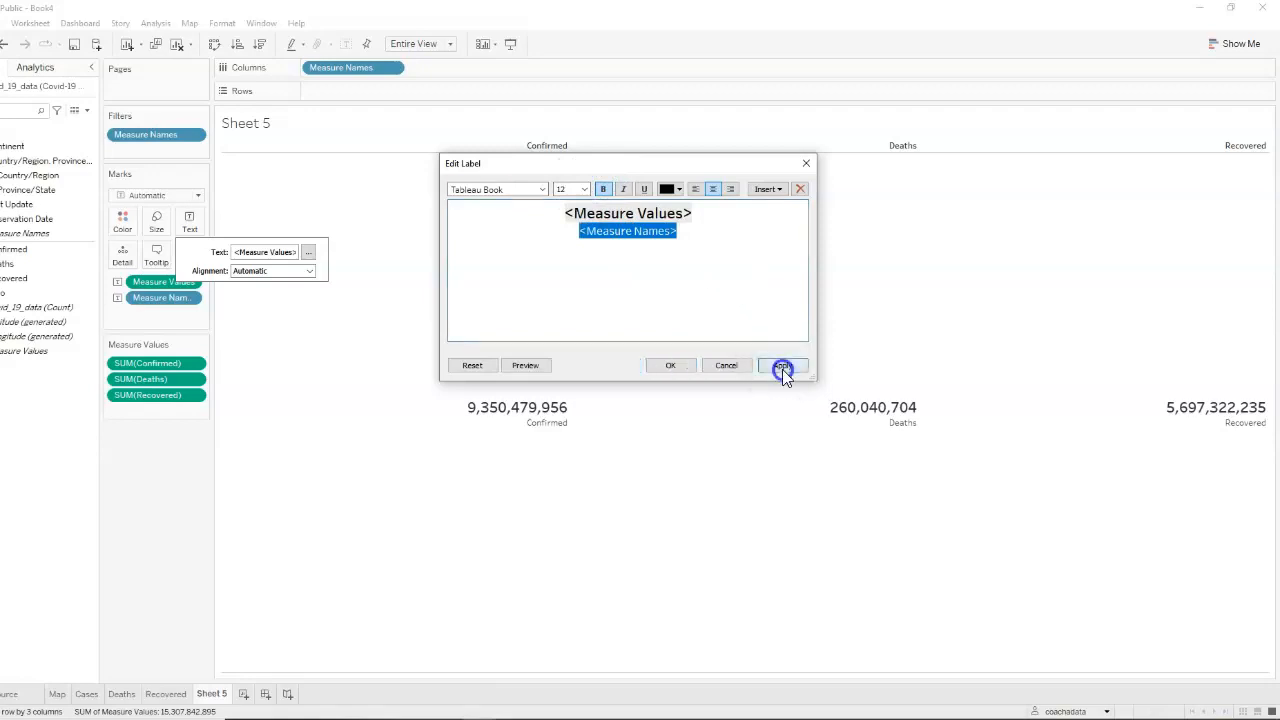
pyautogui.click(665, 364)
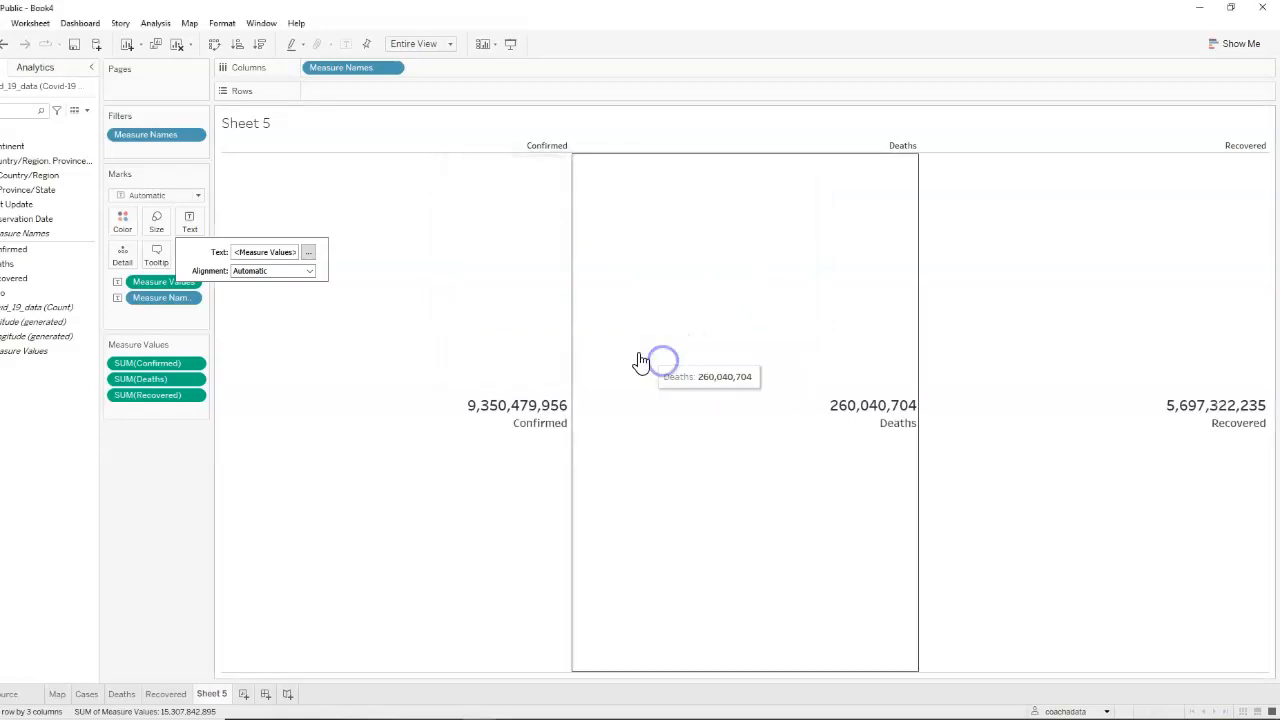
# Align the totals labels to middle center and hide the column headers above them
pyautogui.click(309, 272)
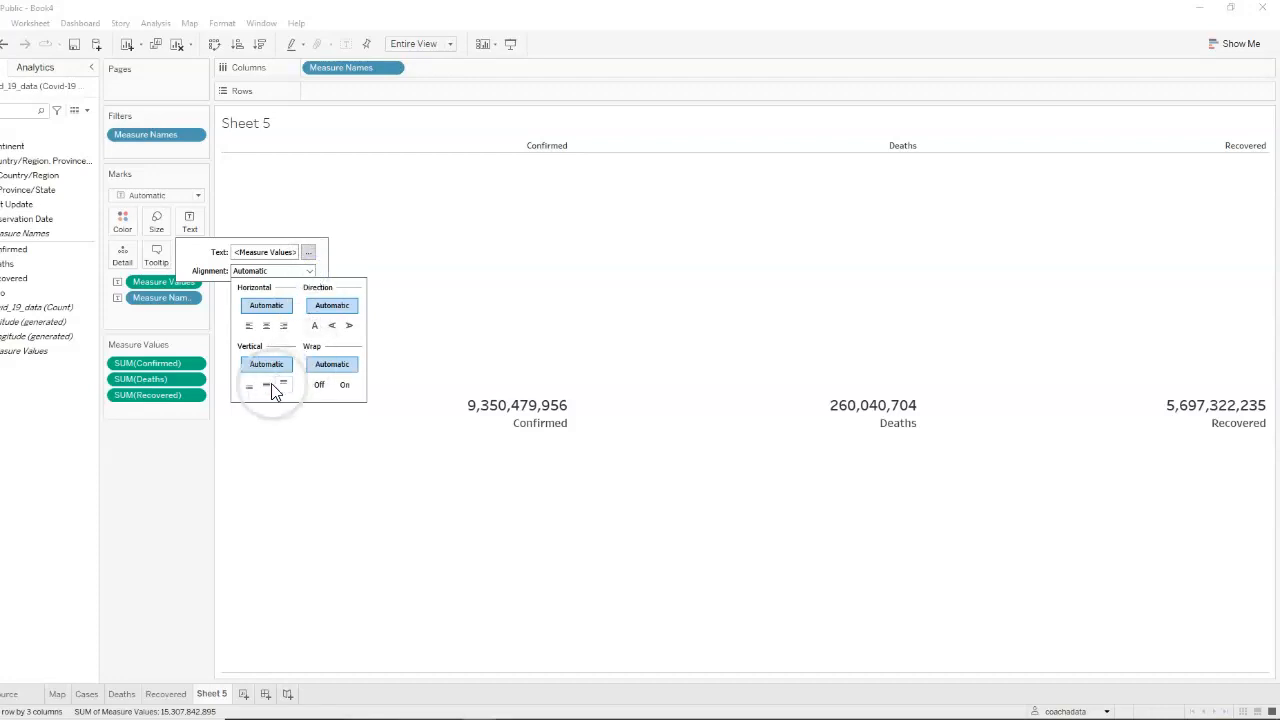
pyautogui.click(266, 384)
pyautogui.click(308, 318)
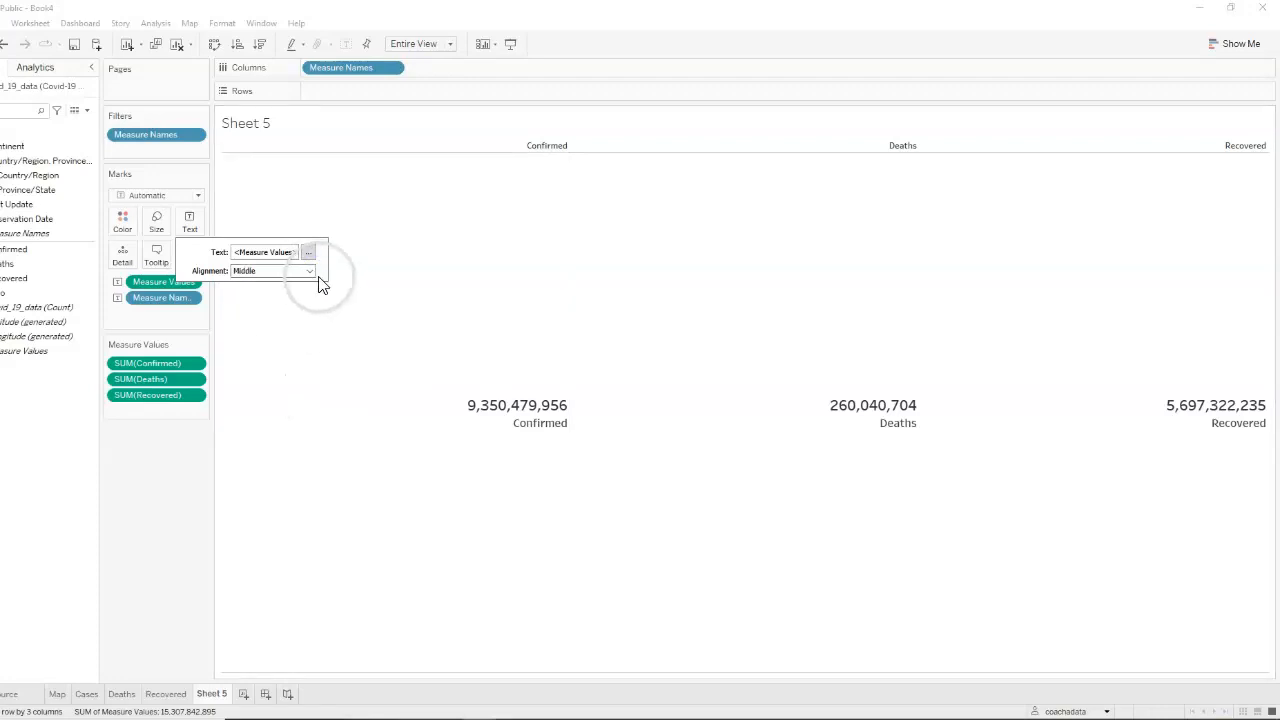
pyautogui.click(310, 271)
pyautogui.click(267, 328)
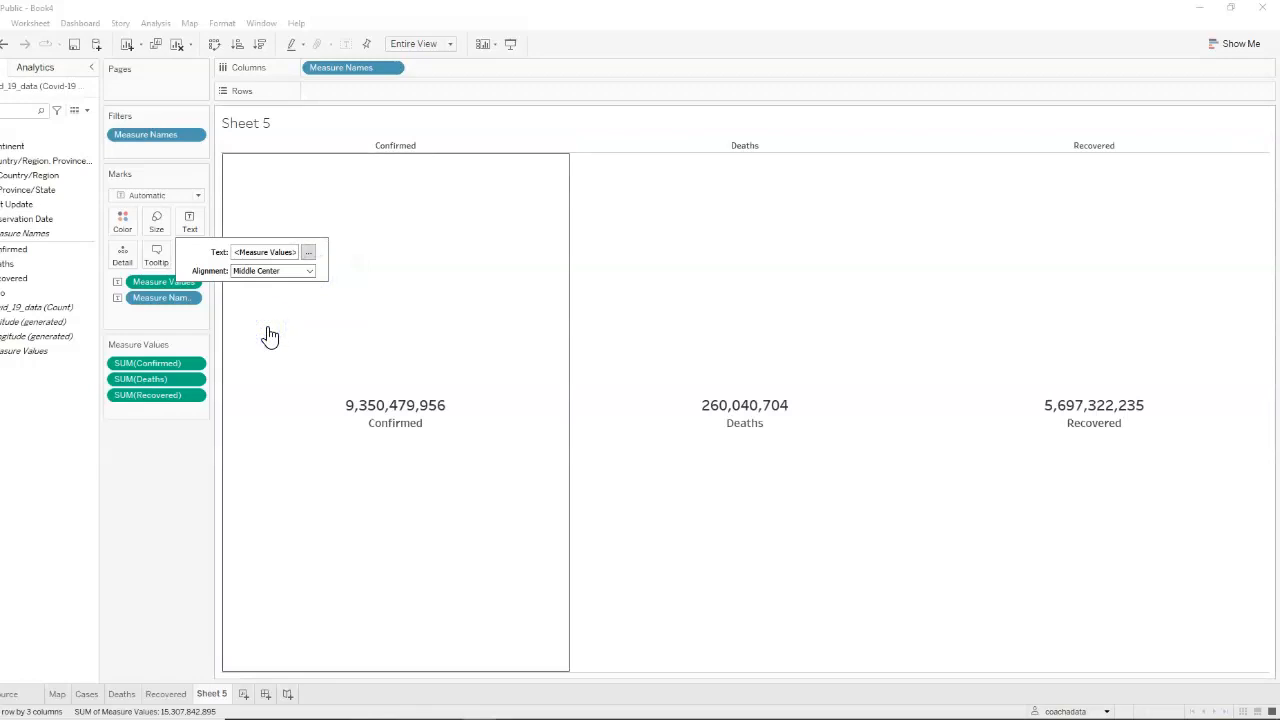
pyautogui.click(29, 474)
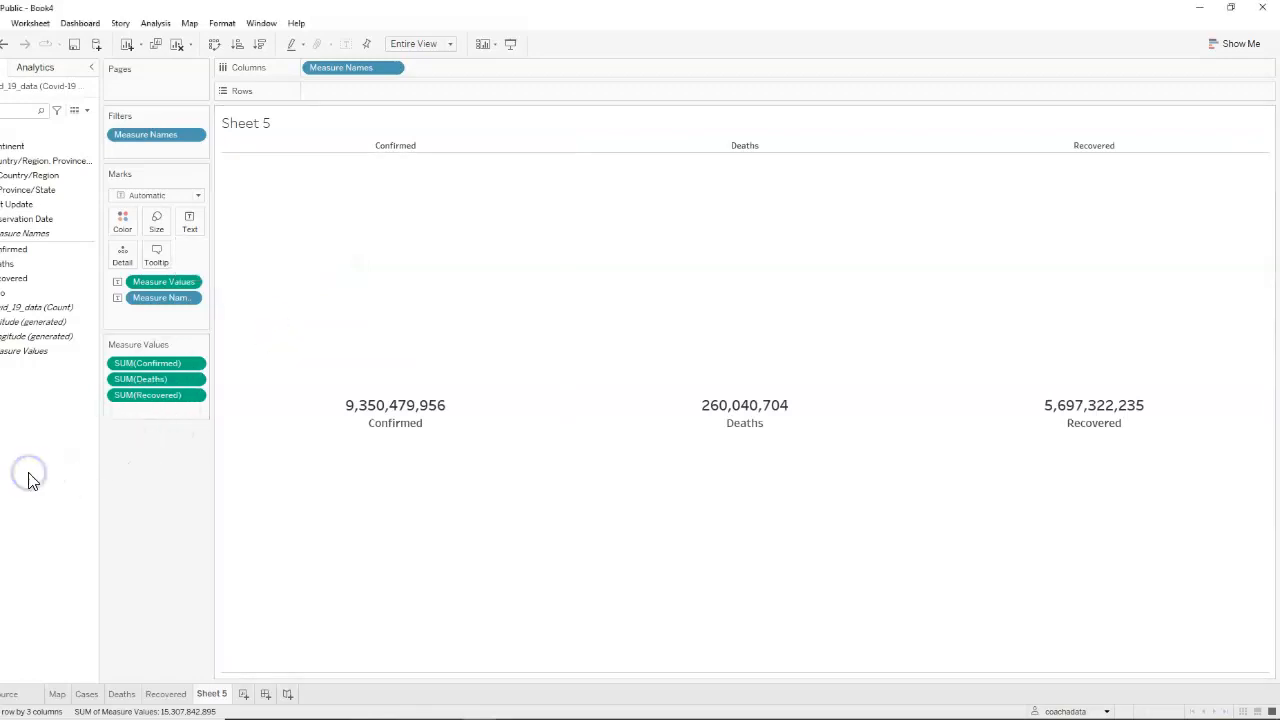
pyautogui.rightClick(517, 143)
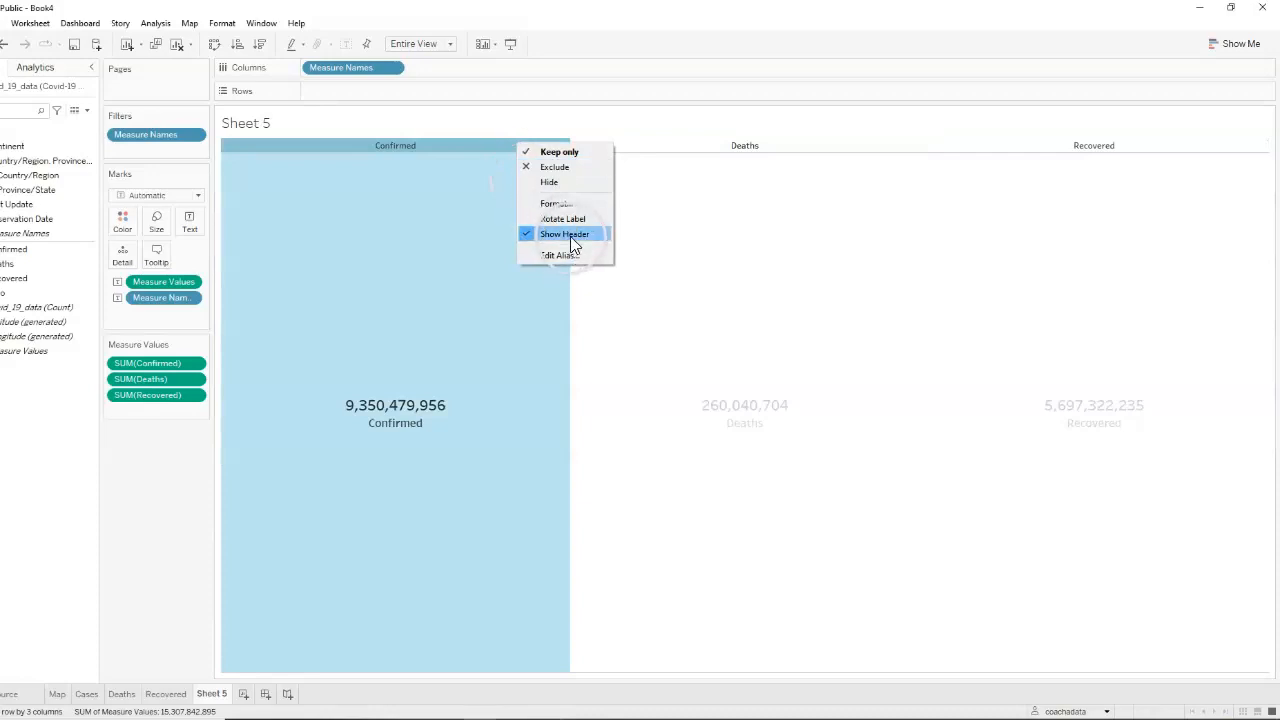
pyautogui.click(571, 236)
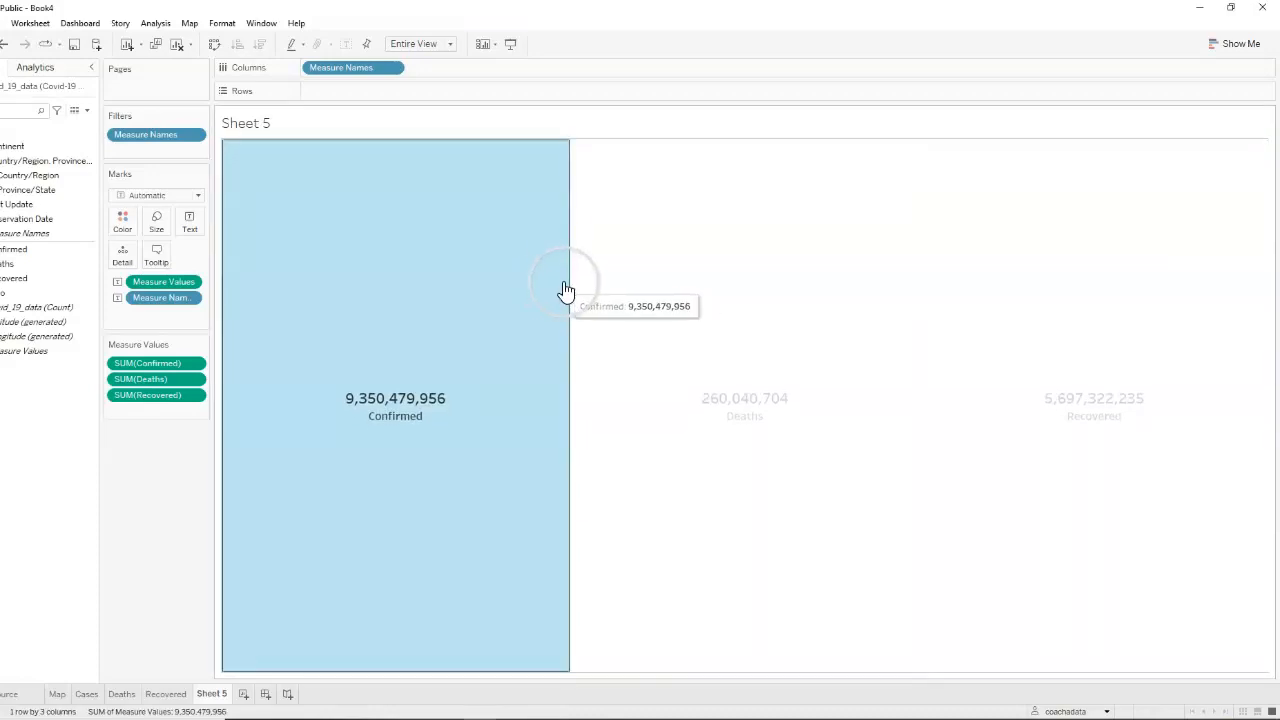
# Set the totals table's title to "Covid-19 Summary" in bold at size 16
pyautogui.doubleClick(274, 124)
pyautogui.moveTo(497, 218); pyautogui.dragTo(288, 220)
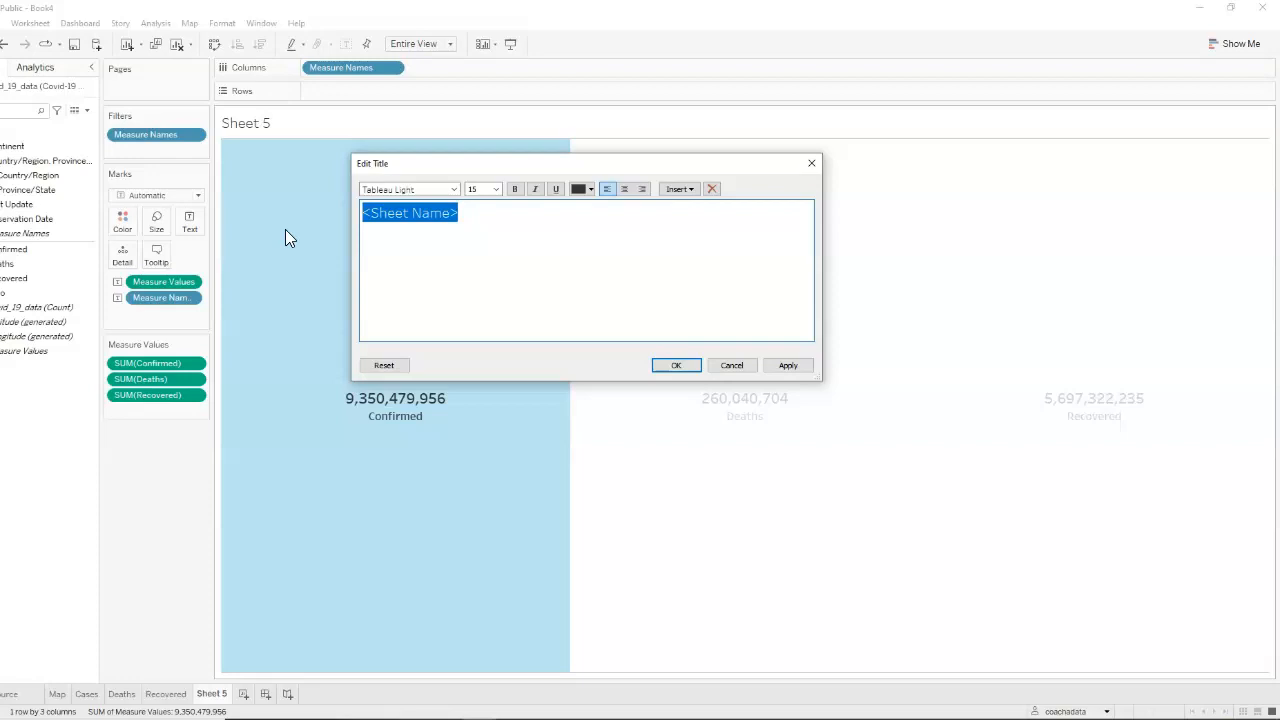
pyautogui.write('Cov')
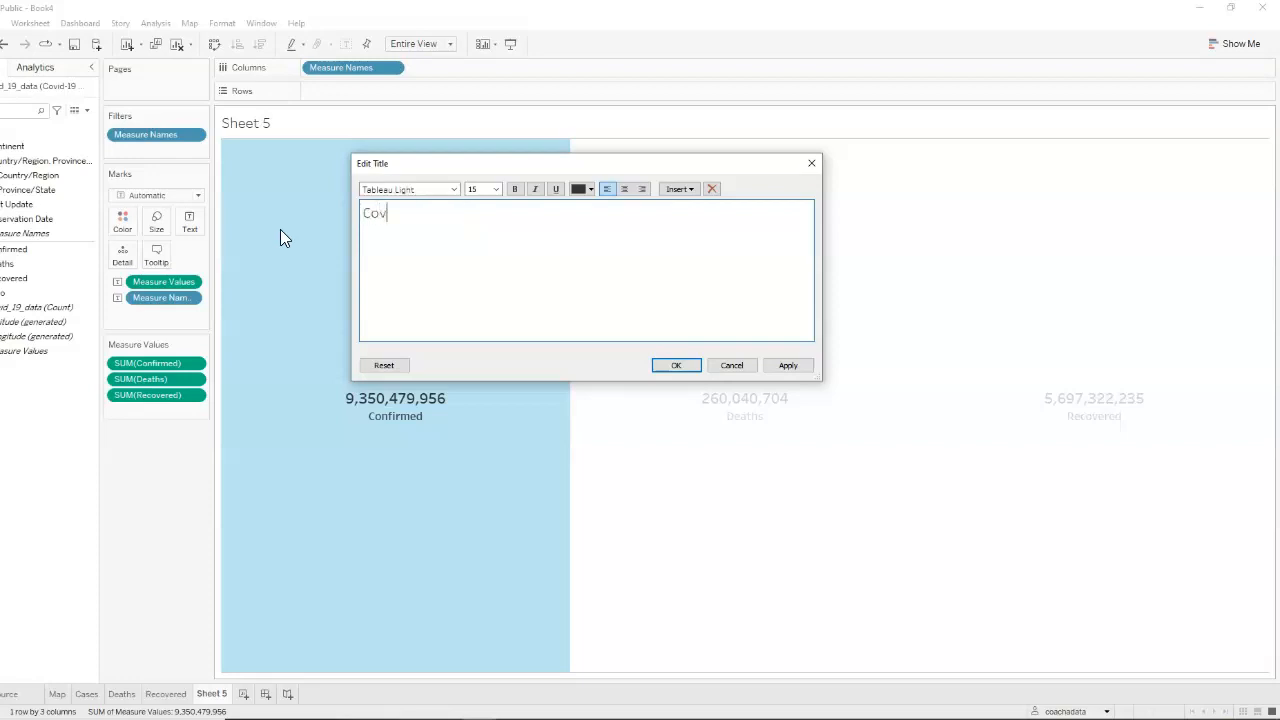
pyautogui.write('id-19 Summary')
pyautogui.hotkey('ctrl', 'a')
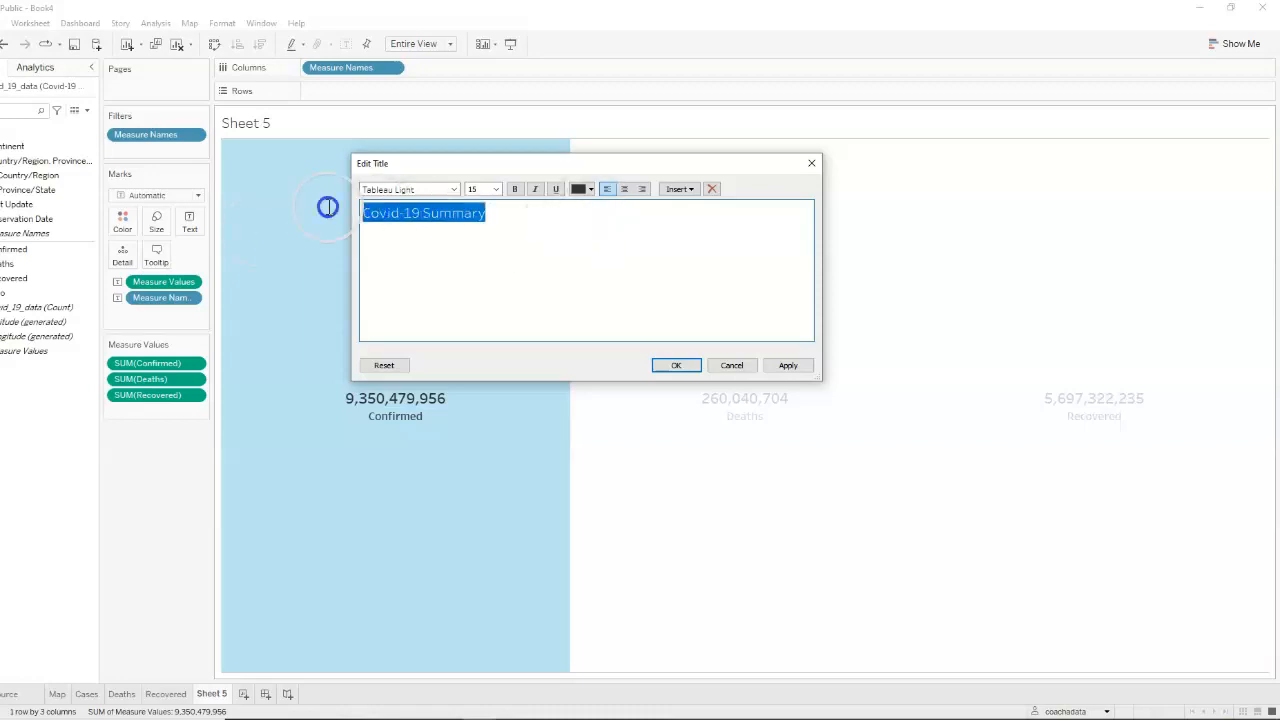
pyautogui.click(482, 188)
pyautogui.write('1')
pyautogui.click(514, 188)
pyautogui.click(788, 365)
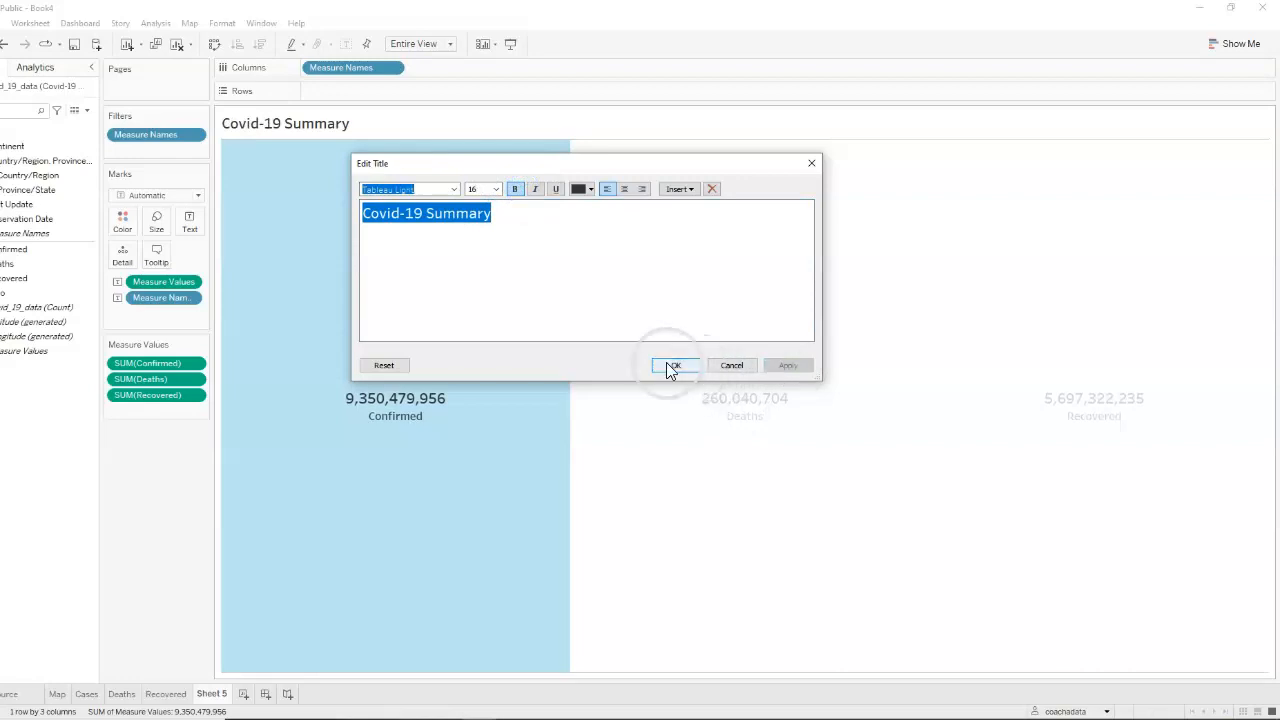
pyautogui.click(673, 365)
pyautogui.click(505, 277)
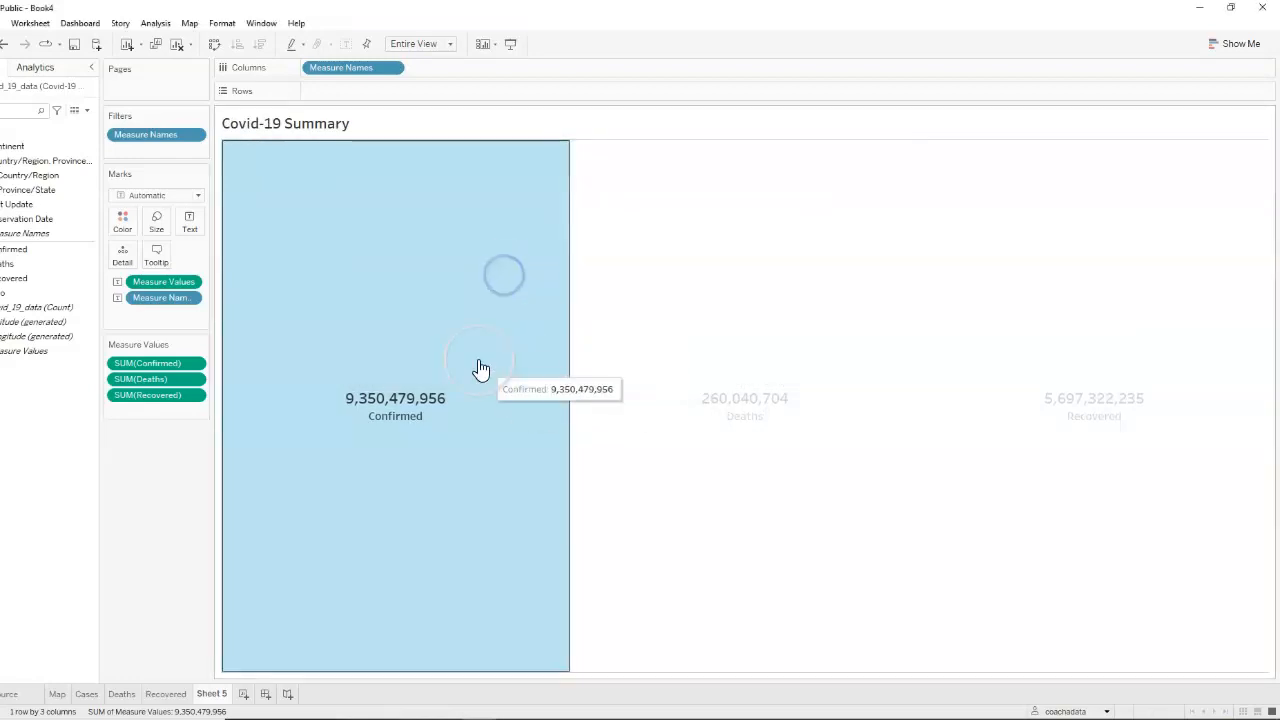
# Rename the totals table's worksheet as Summary
pyautogui.click(216, 693)
pyautogui.doubleClick(216, 693)
pyautogui.write('Summary')
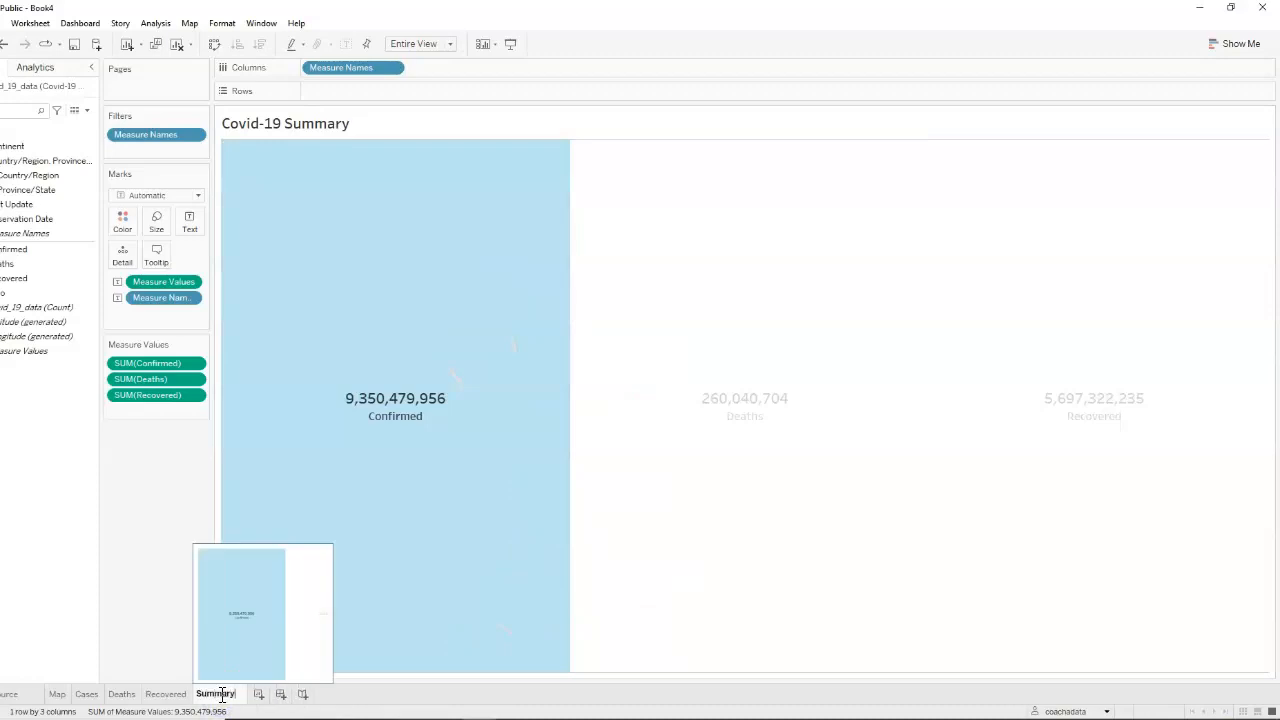
pyautogui.click(127, 578)
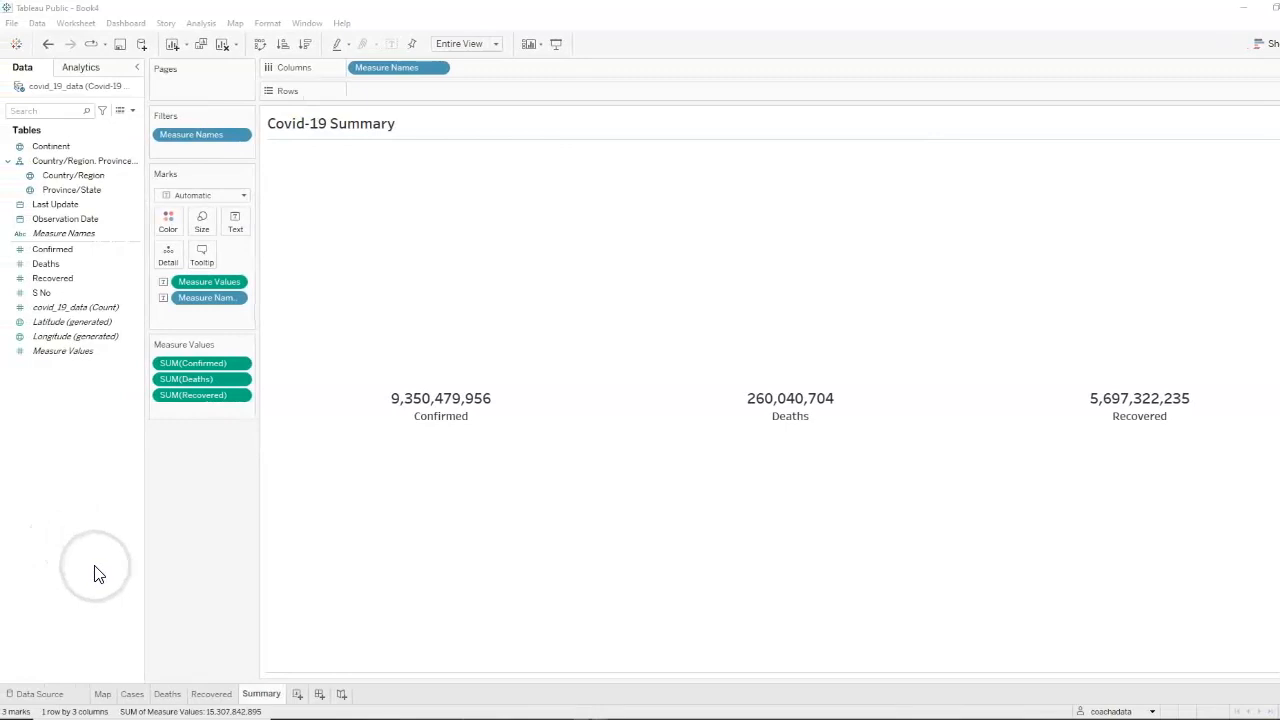
# Shade the Summary worksheet's background in a light beige colour
pyautogui.click(273, 27)
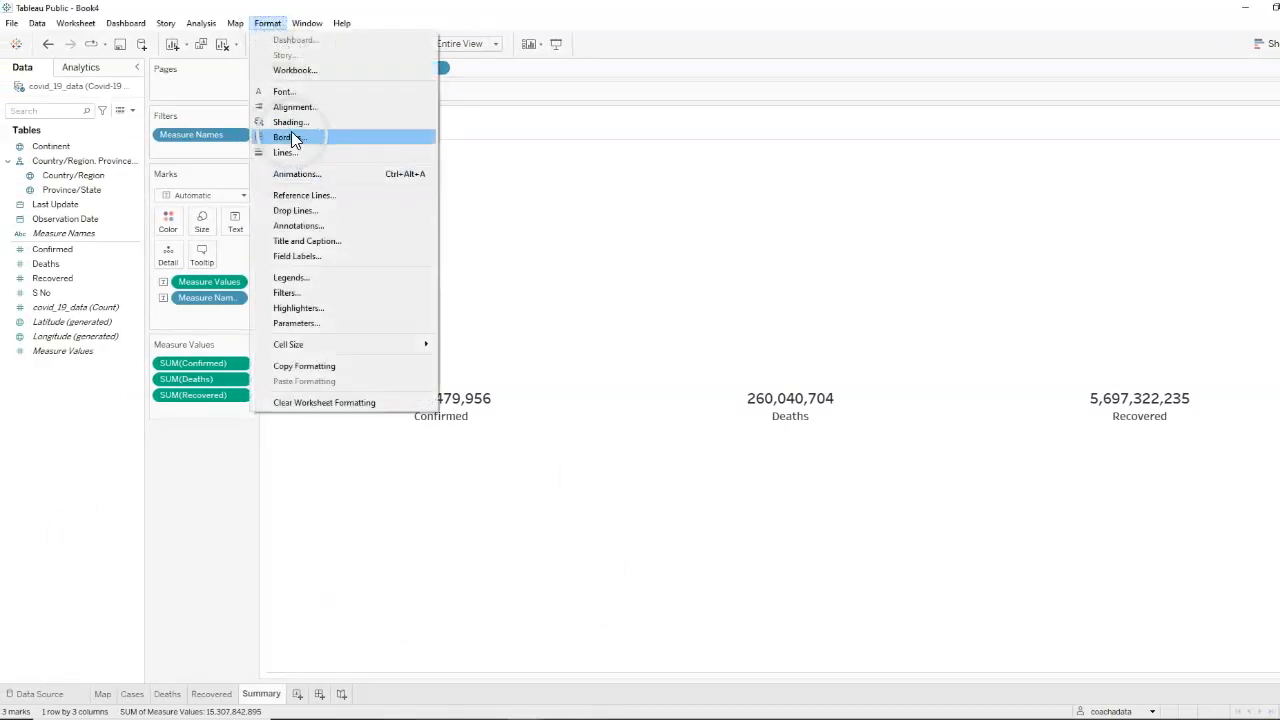
pyautogui.click(292, 123)
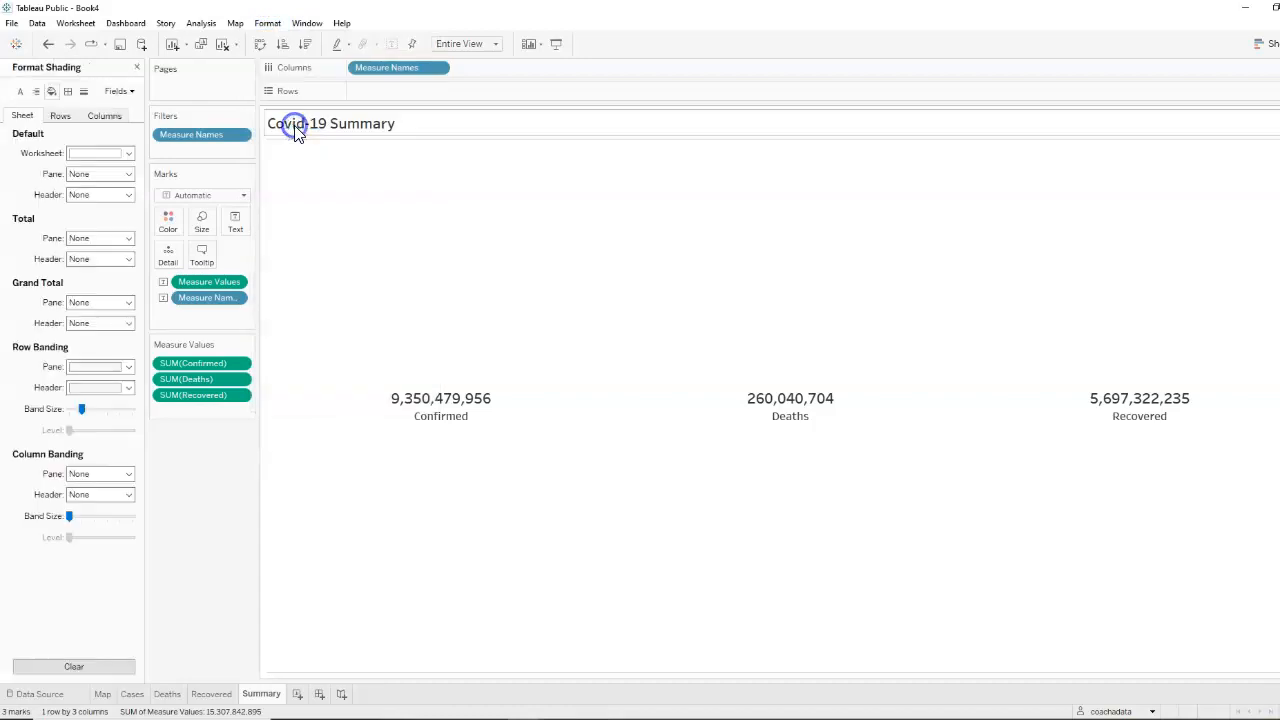
pyautogui.click(129, 157)
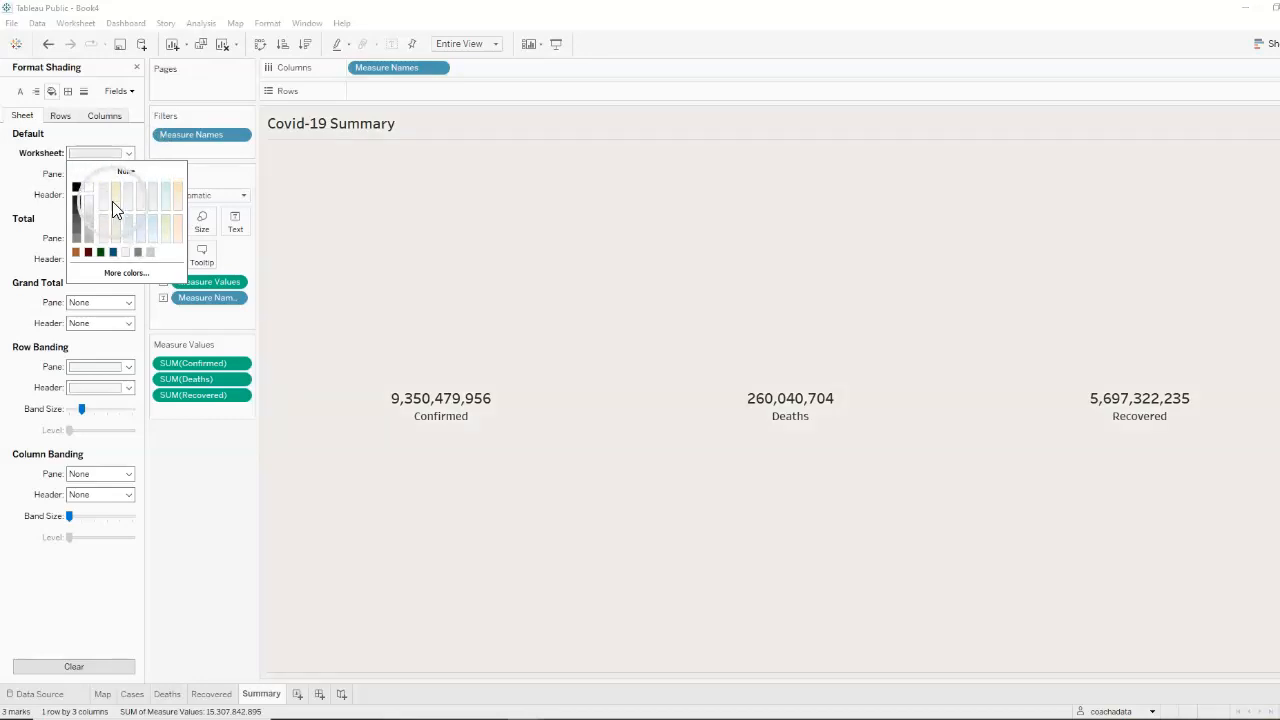
pyautogui.click(64, 610)
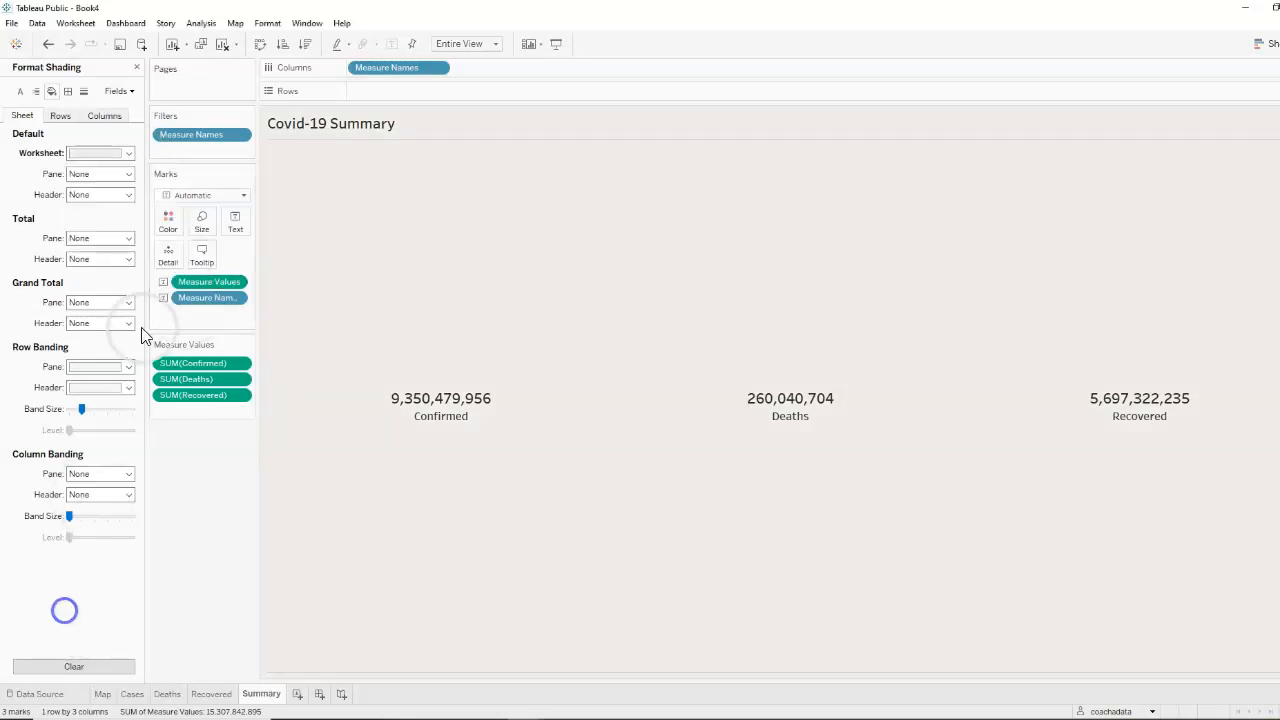
# Set the row divider's pane border to None on the Summary worksheet and finish formatting
pyautogui.click(68, 91)
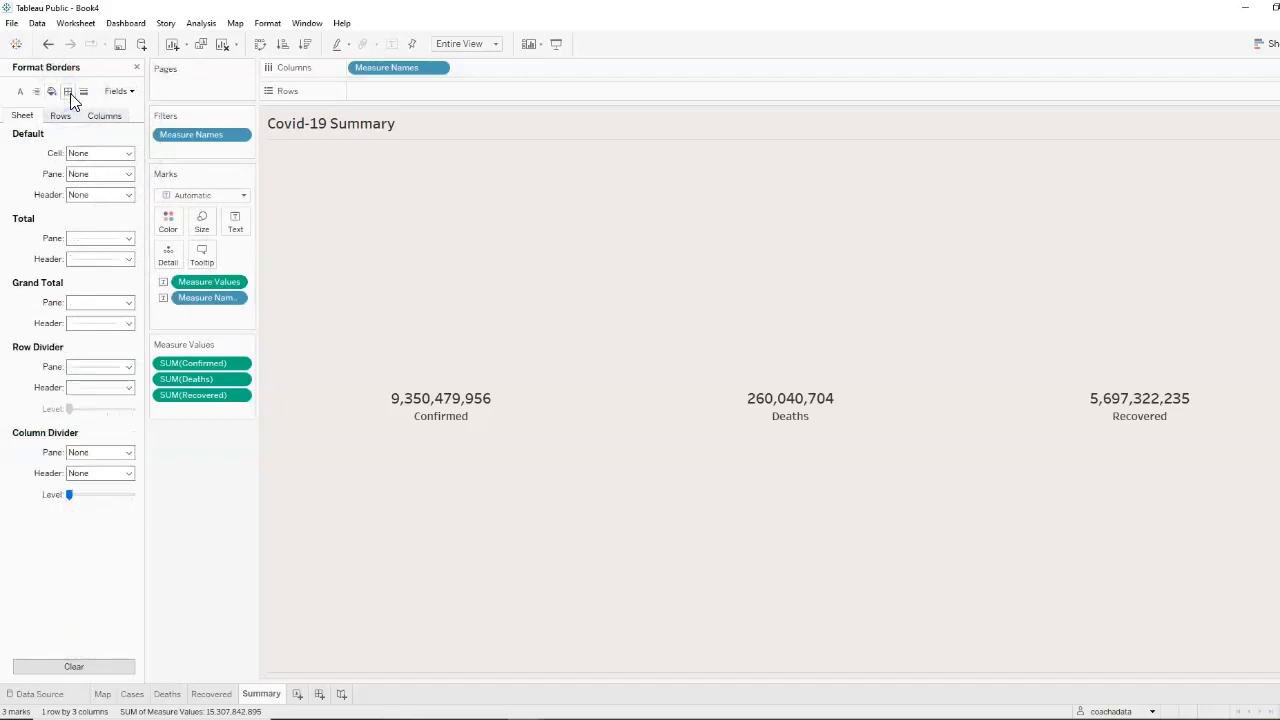
pyautogui.click(131, 367)
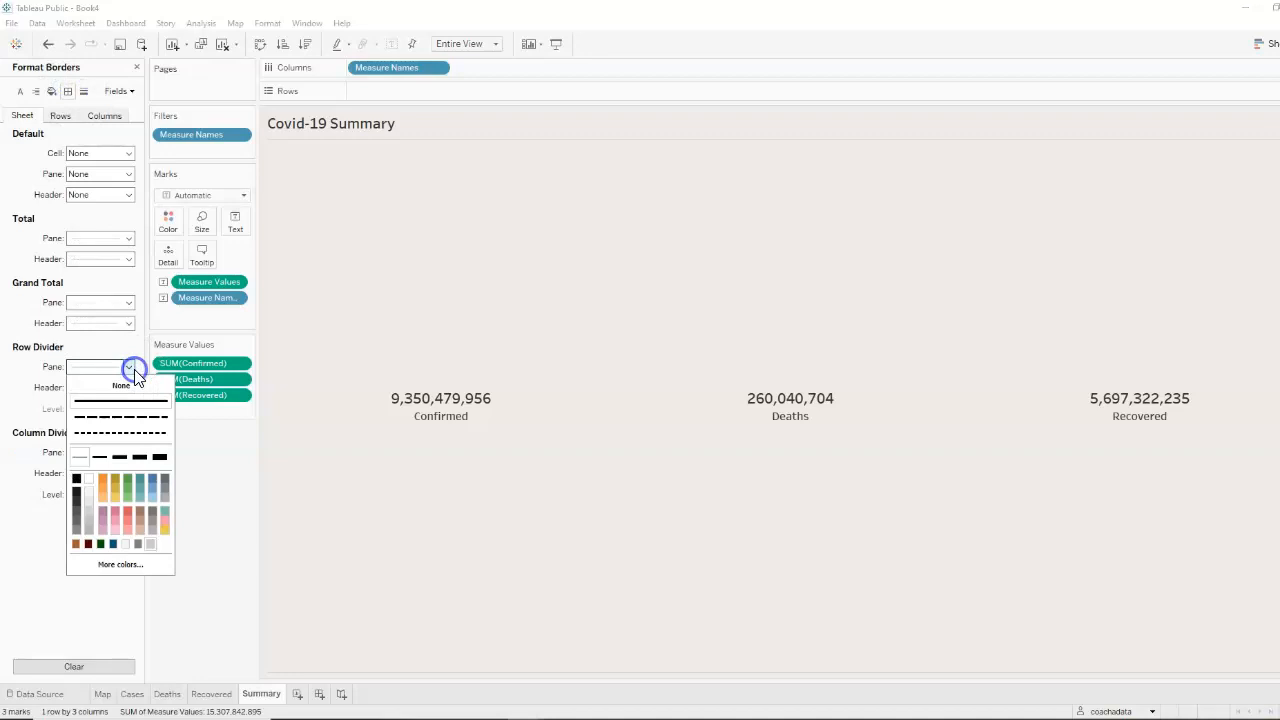
pyautogui.click(121, 386)
pyautogui.click(15, 532)
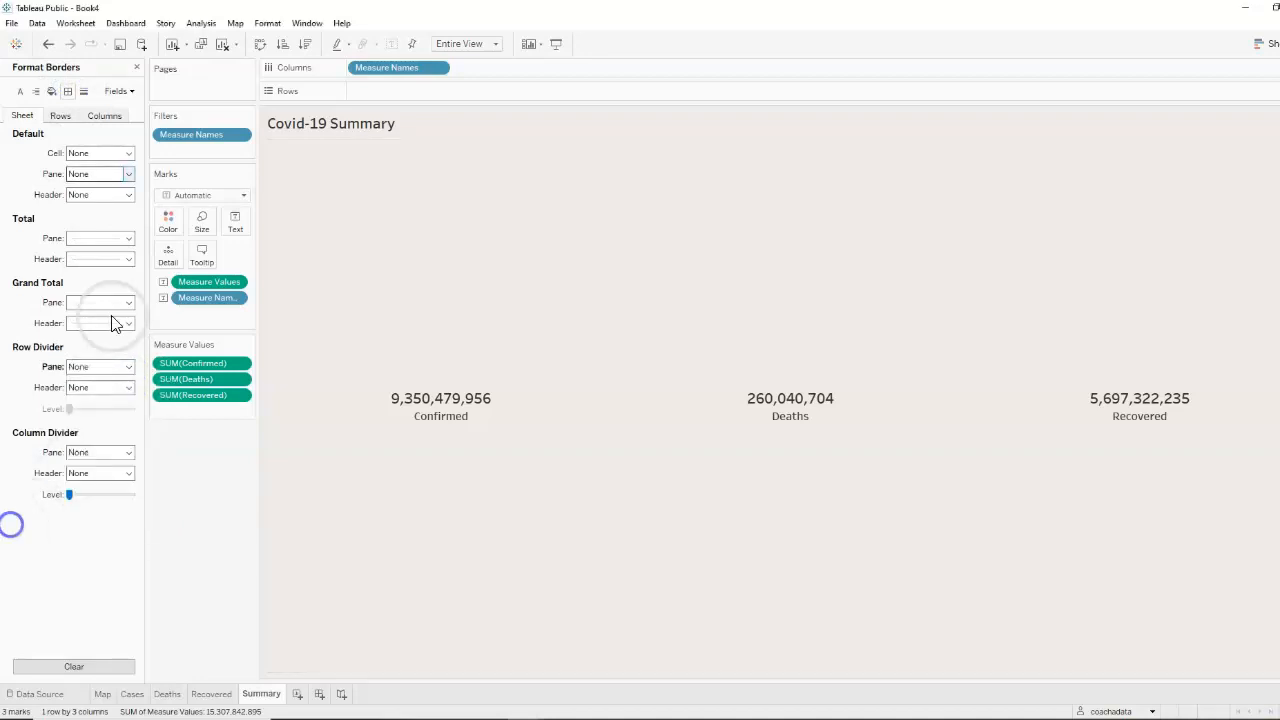
pyautogui.click(137, 68)
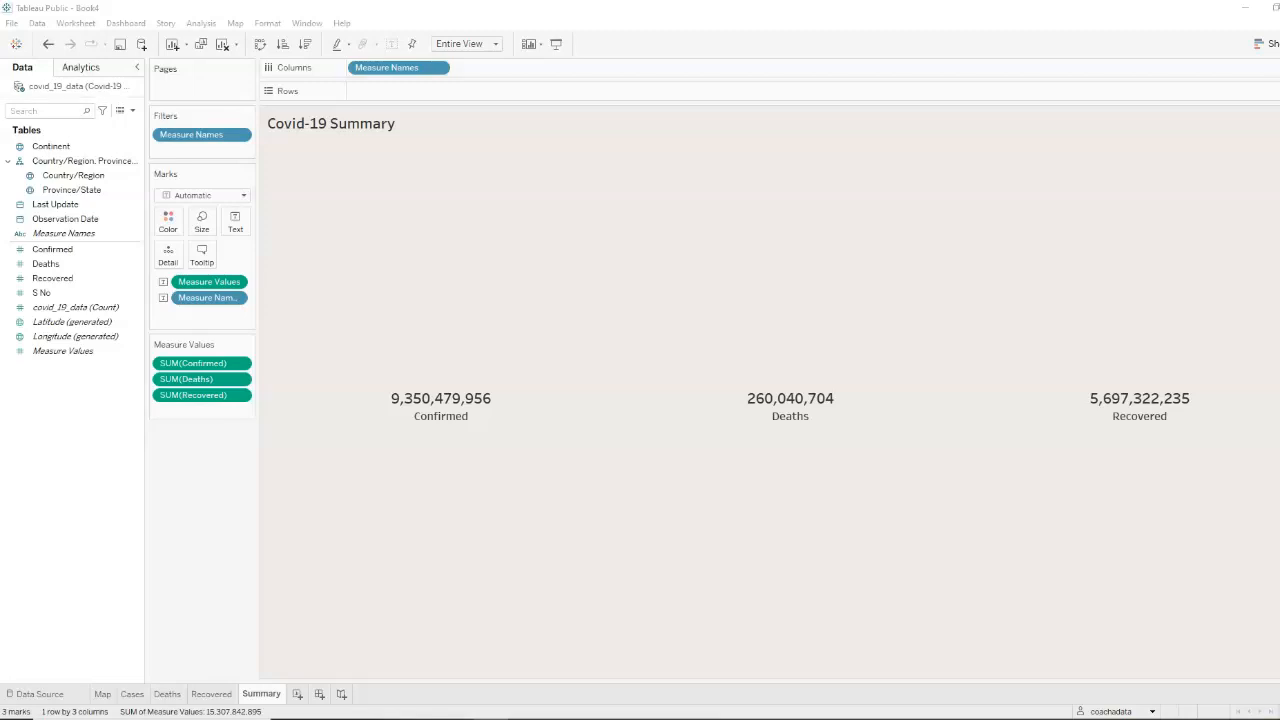
# Add a new worksheet and create a calculated field named "data source" containing an empty string ""
pyautogui.click(297, 693)
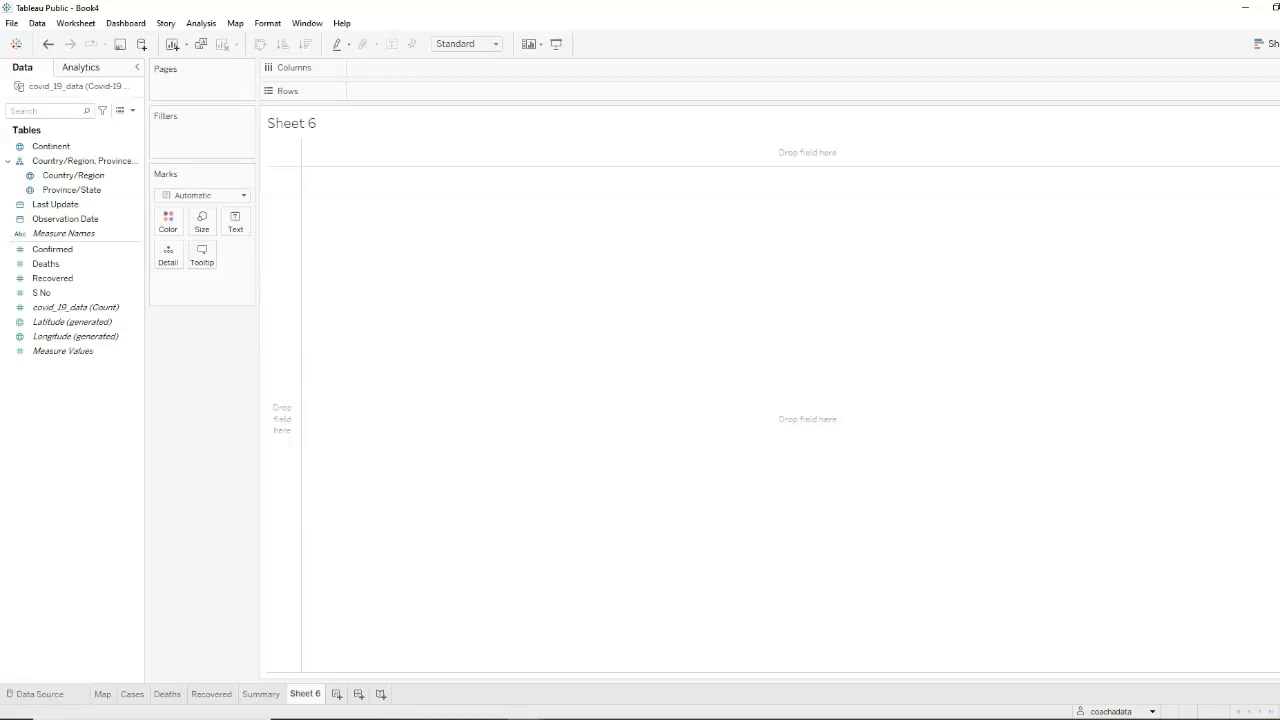
pyautogui.click(134, 111)
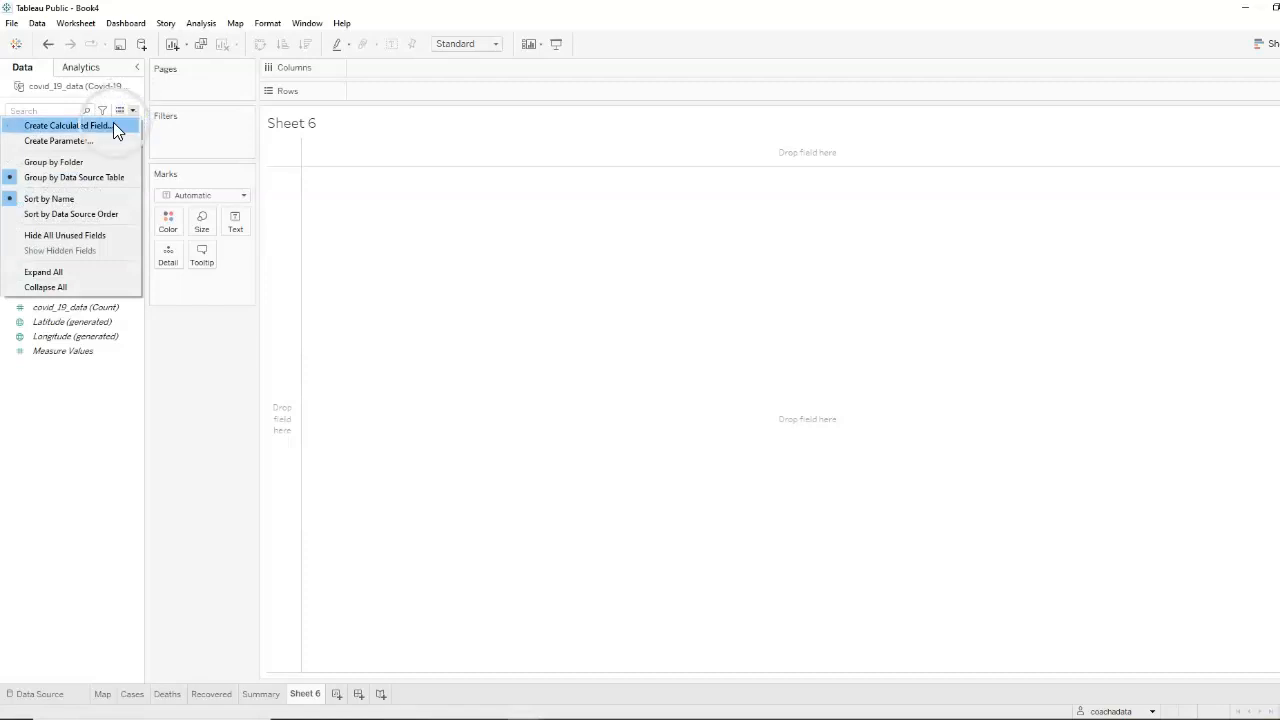
pyautogui.click(86, 127)
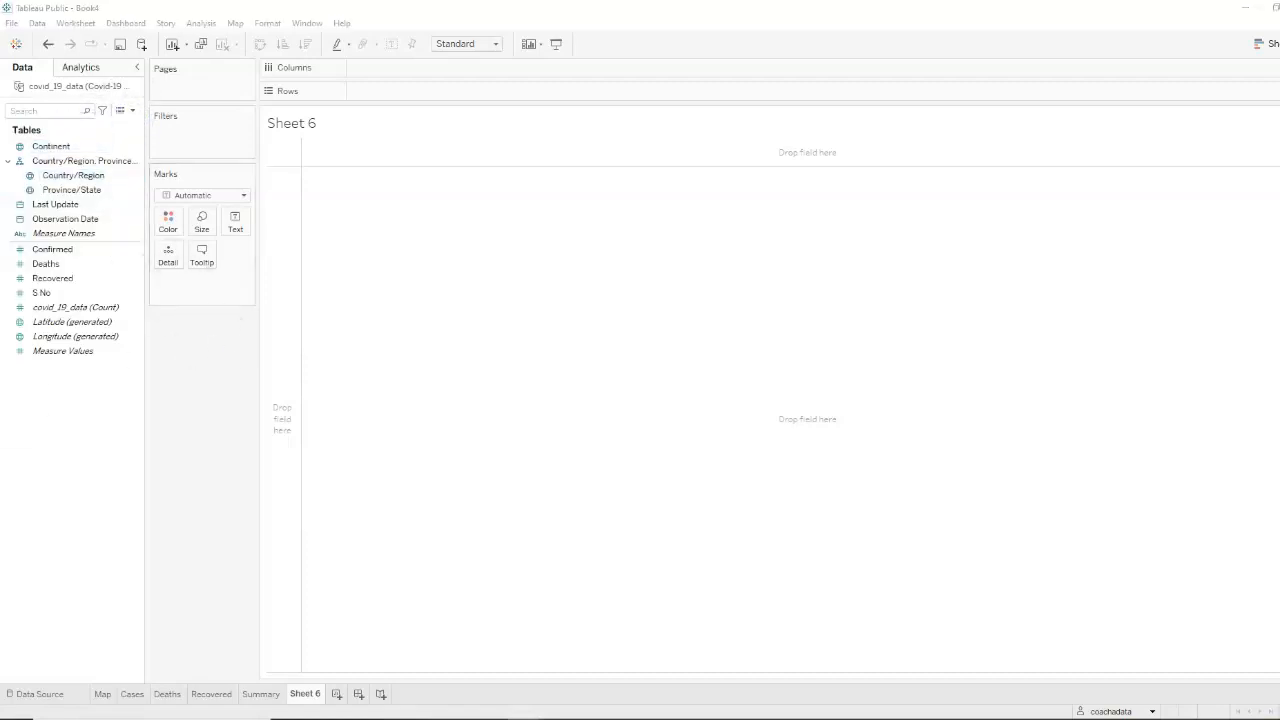
pyautogui.moveTo(862, 253); pyautogui.dragTo(838, 190)
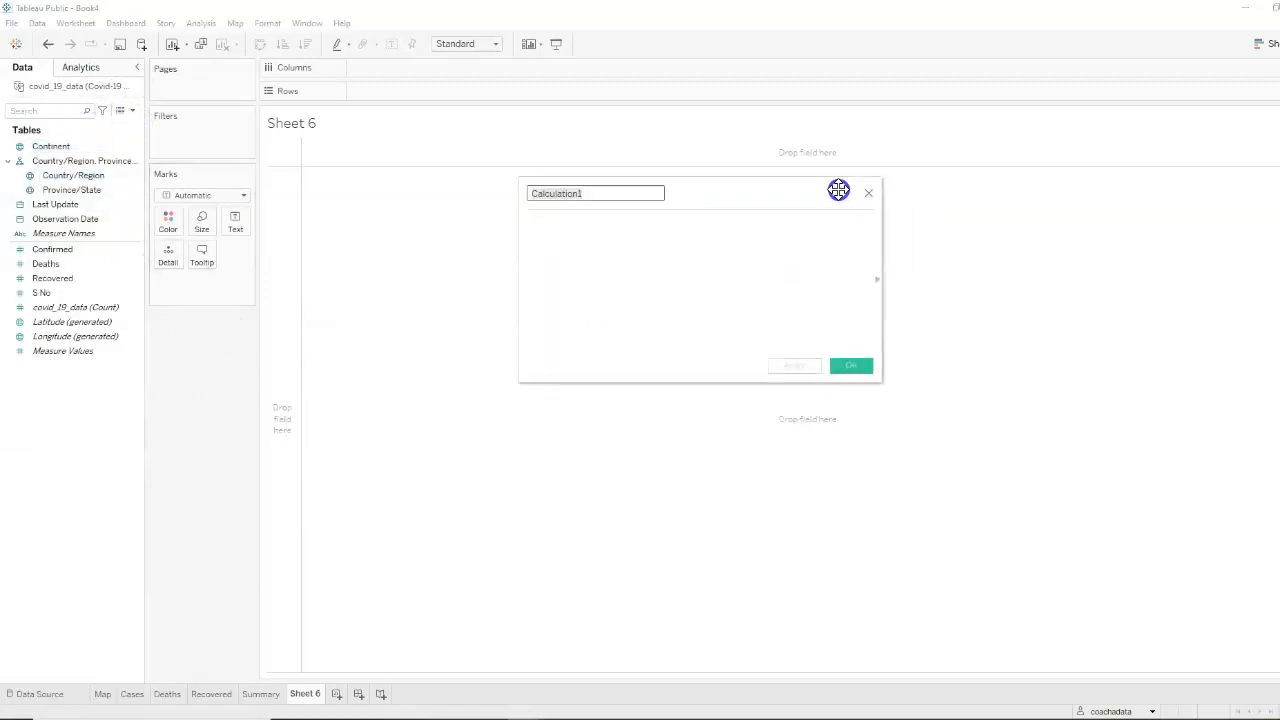
pyautogui.write('data source')
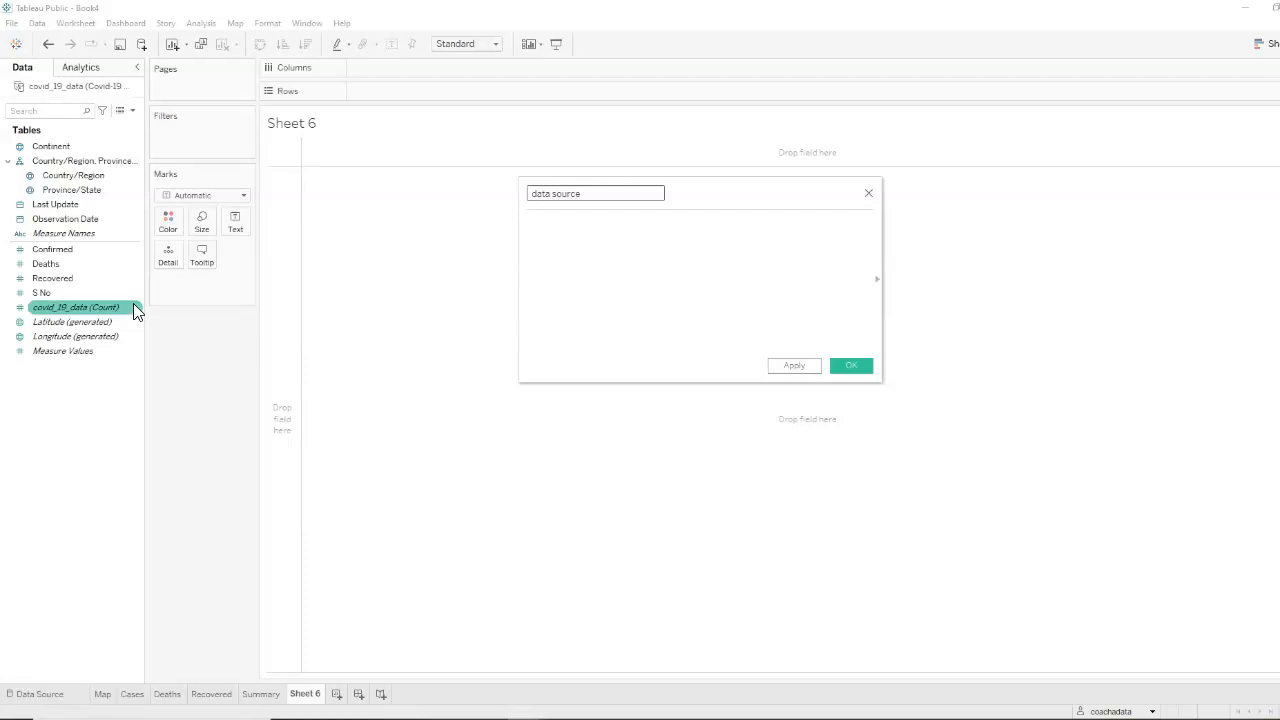
pyautogui.click(600, 253)
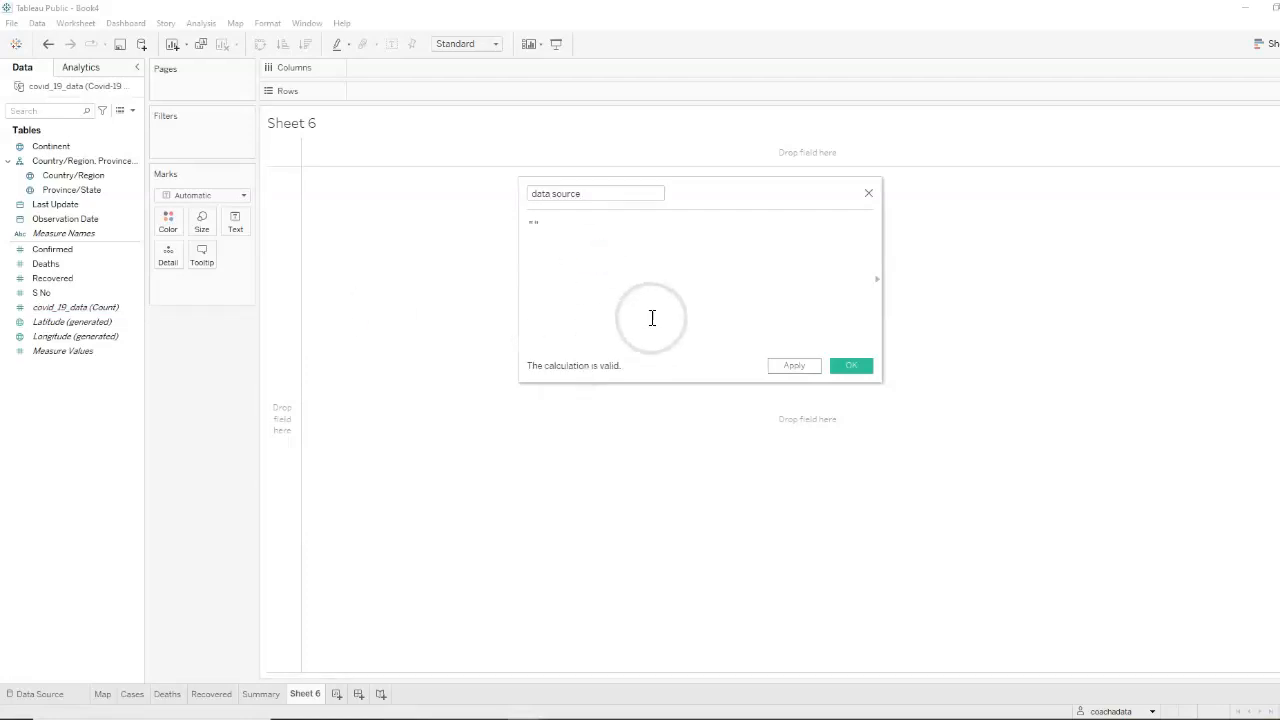
pyautogui.click(852, 366)
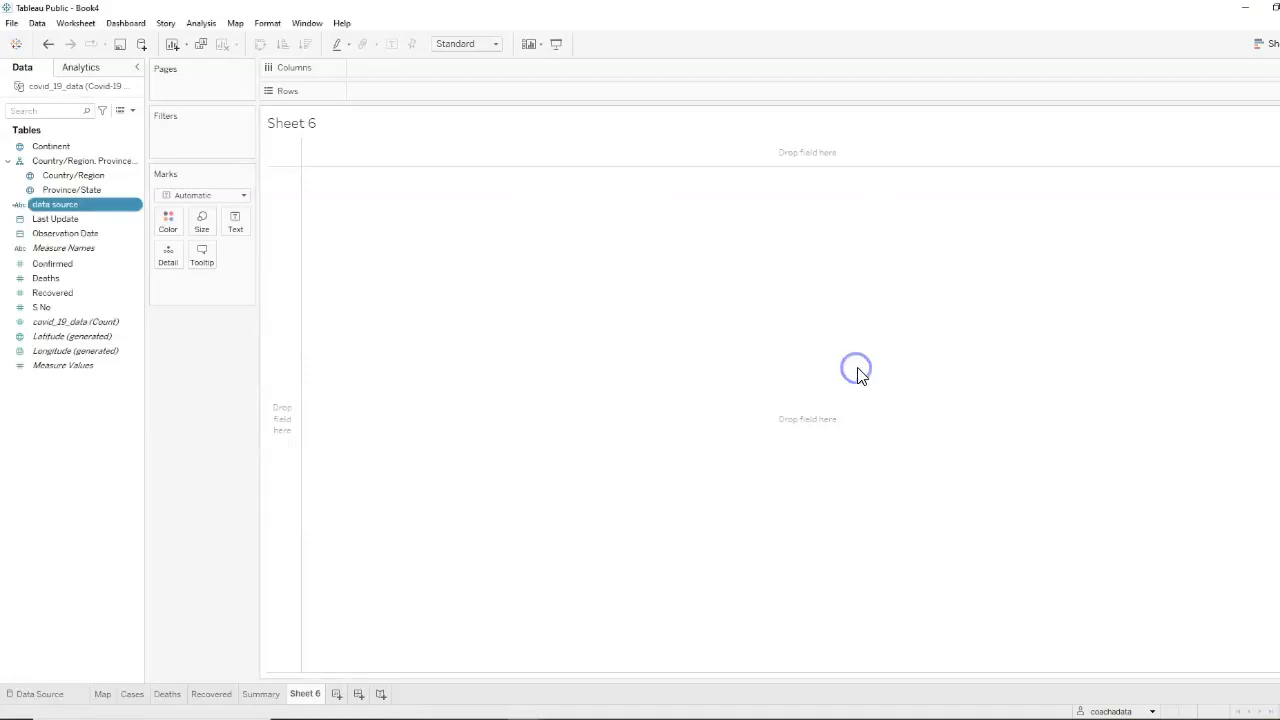
# Set Sheet 6's title to "Data Source: <Data Source Name> as of <Data Update Time>" using inserted dynamic fields
pyautogui.doubleClick(320, 122)
pyautogui.moveTo(508, 223); pyautogui.dragTo(352, 224)
pyautogui.write('Dfa')
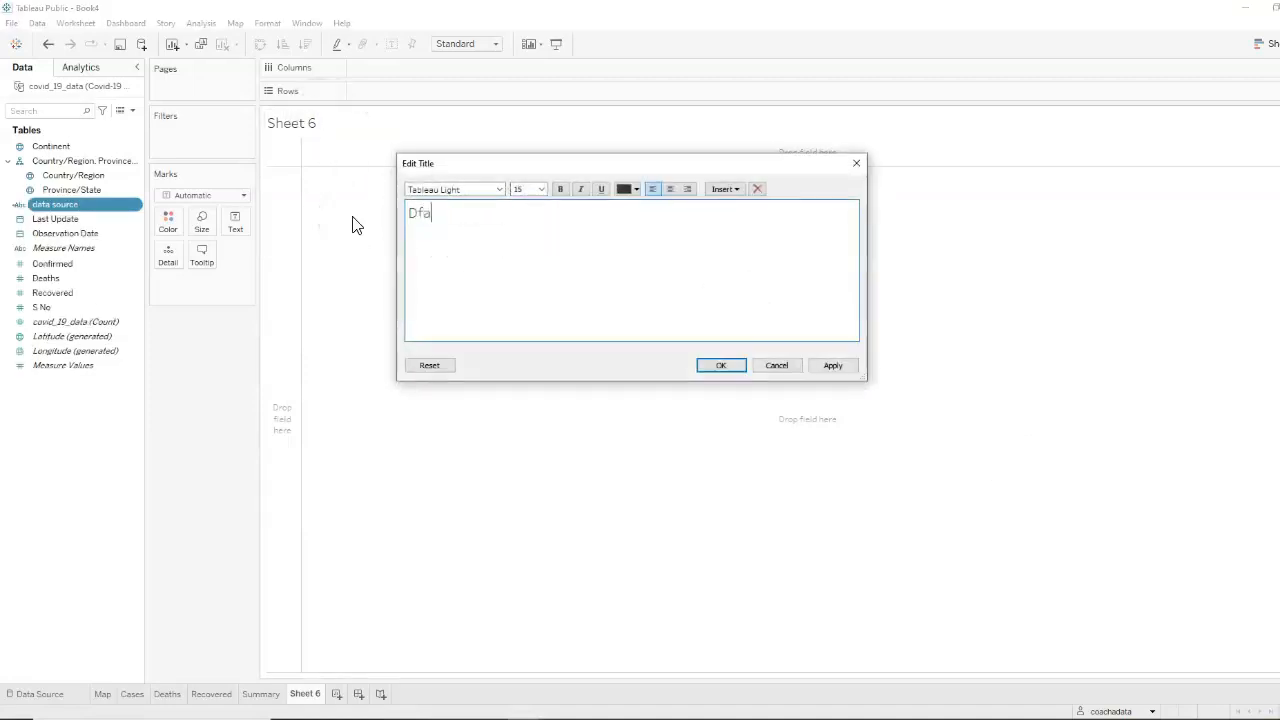
pyautogui.press('BackSpace')
pyautogui.press('BackSpace')
pyautogui.press('BackSpace')
pyautogui.click(738, 187)
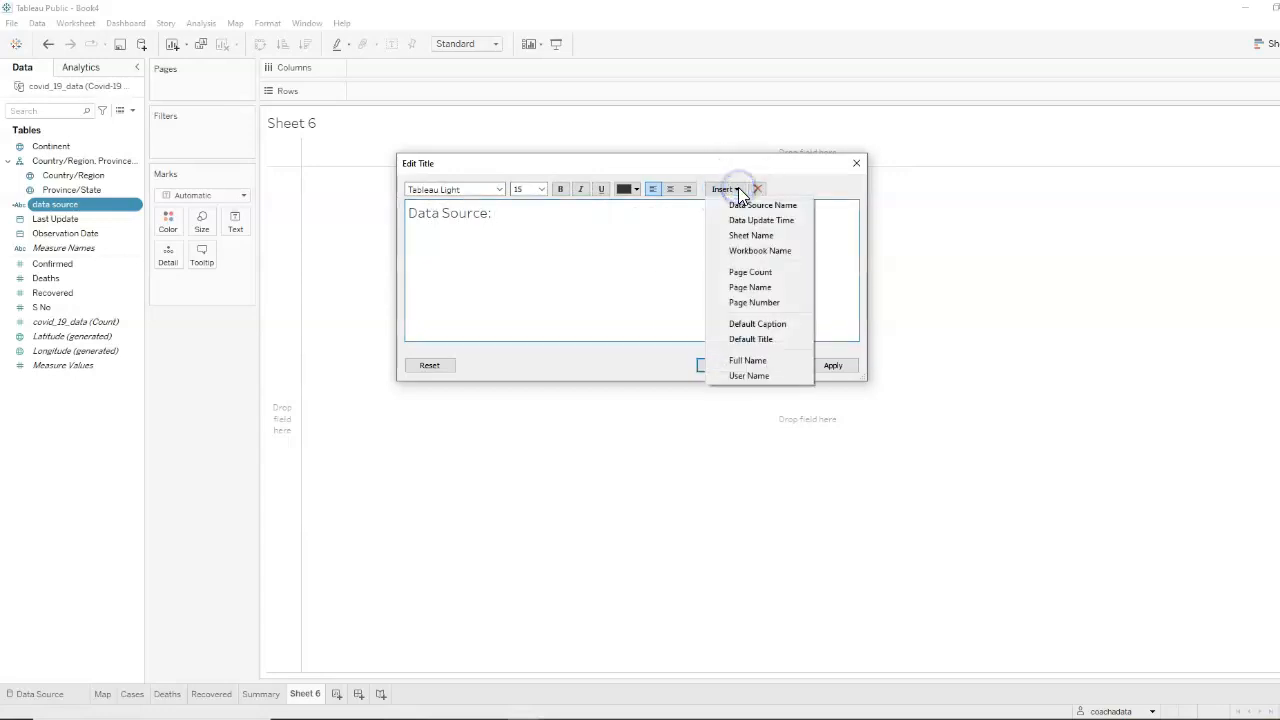
pyautogui.click(755, 200)
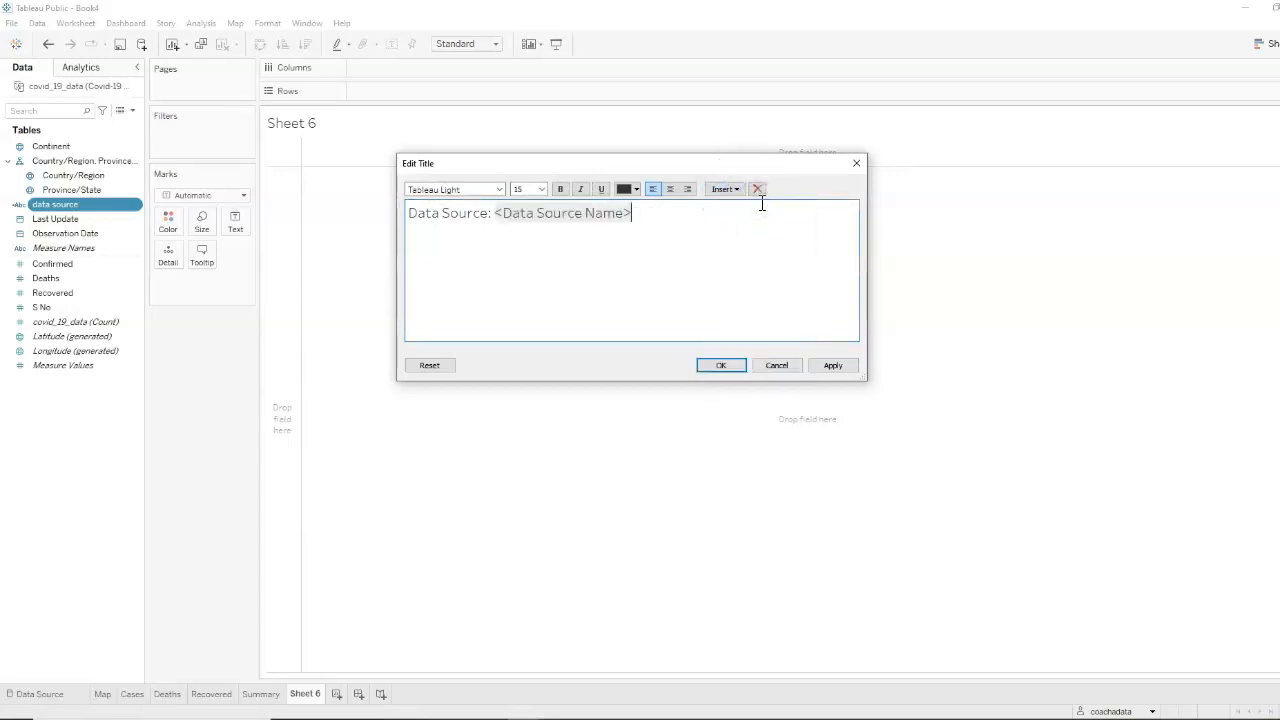
pyautogui.write('as of')
pyautogui.click(738, 187)
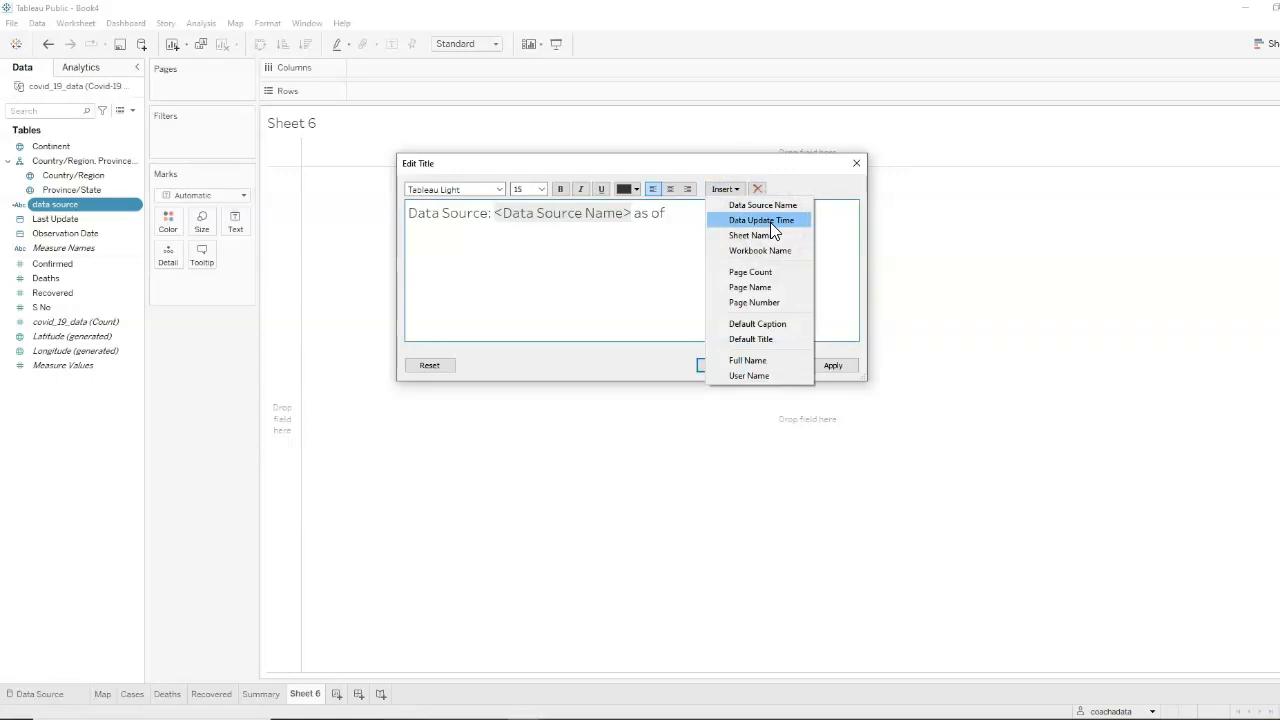
pyautogui.click(770, 222)
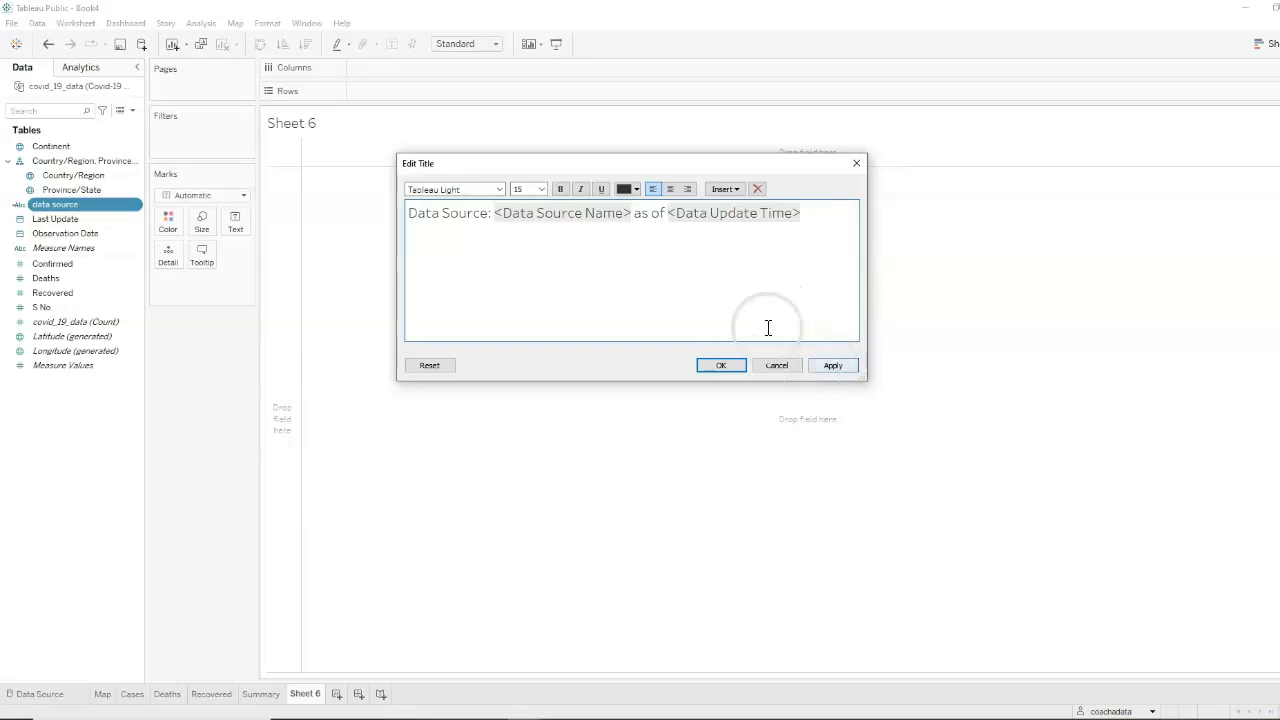
# Format Sheet 6's title text as right-aligned italic at size 10 and apply it
pyautogui.moveTo(780, 222); pyautogui.dragTo(389, 213)
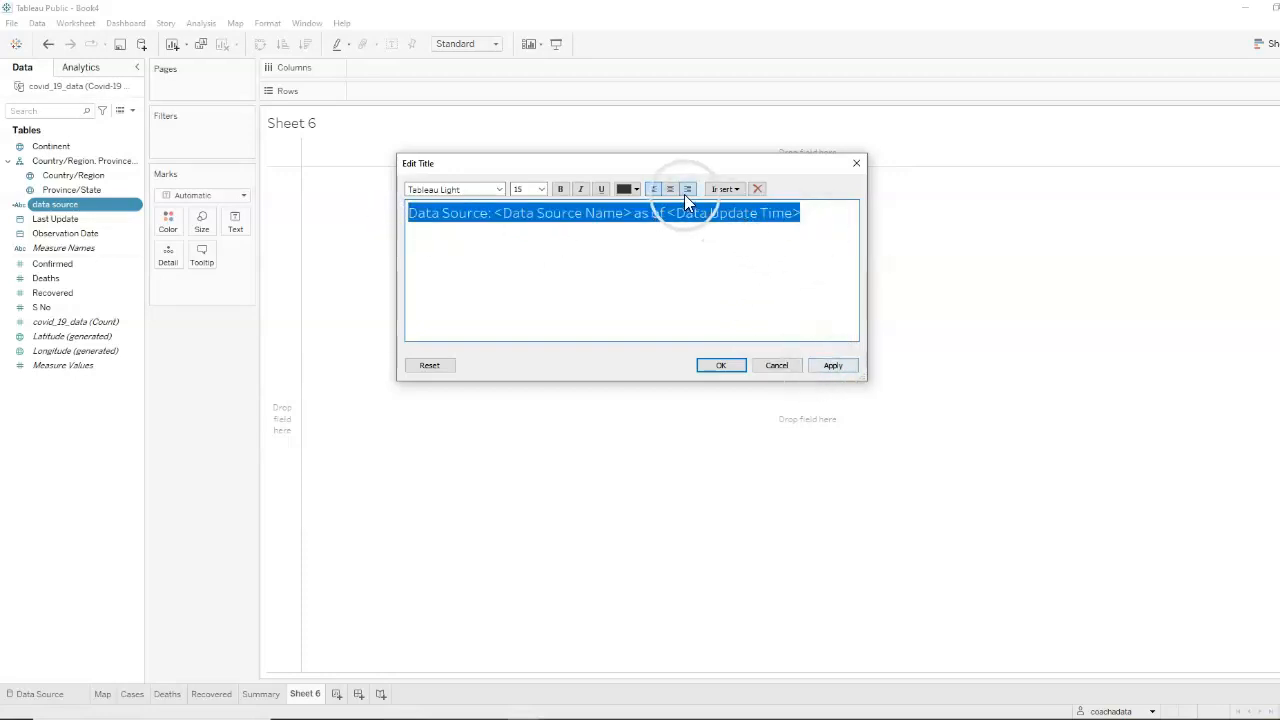
pyautogui.click(687, 189)
pyautogui.click(580, 189)
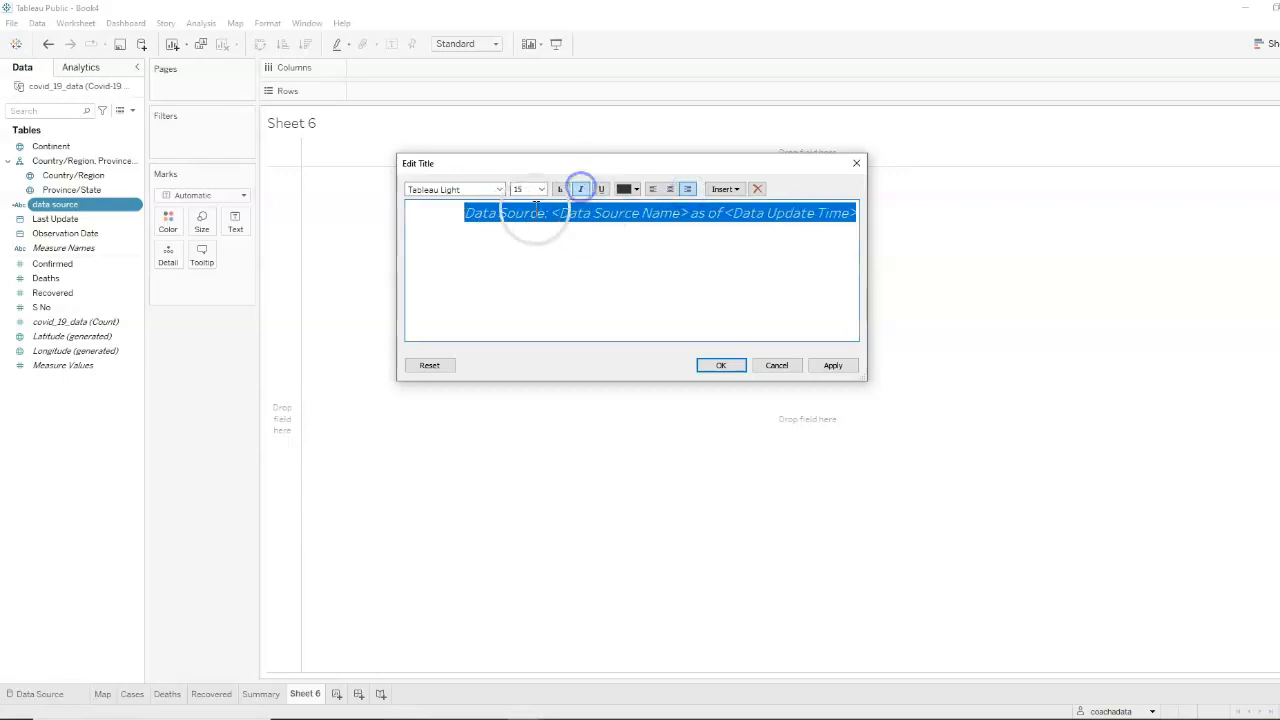
pyautogui.click(541, 189)
pyautogui.click(520, 219)
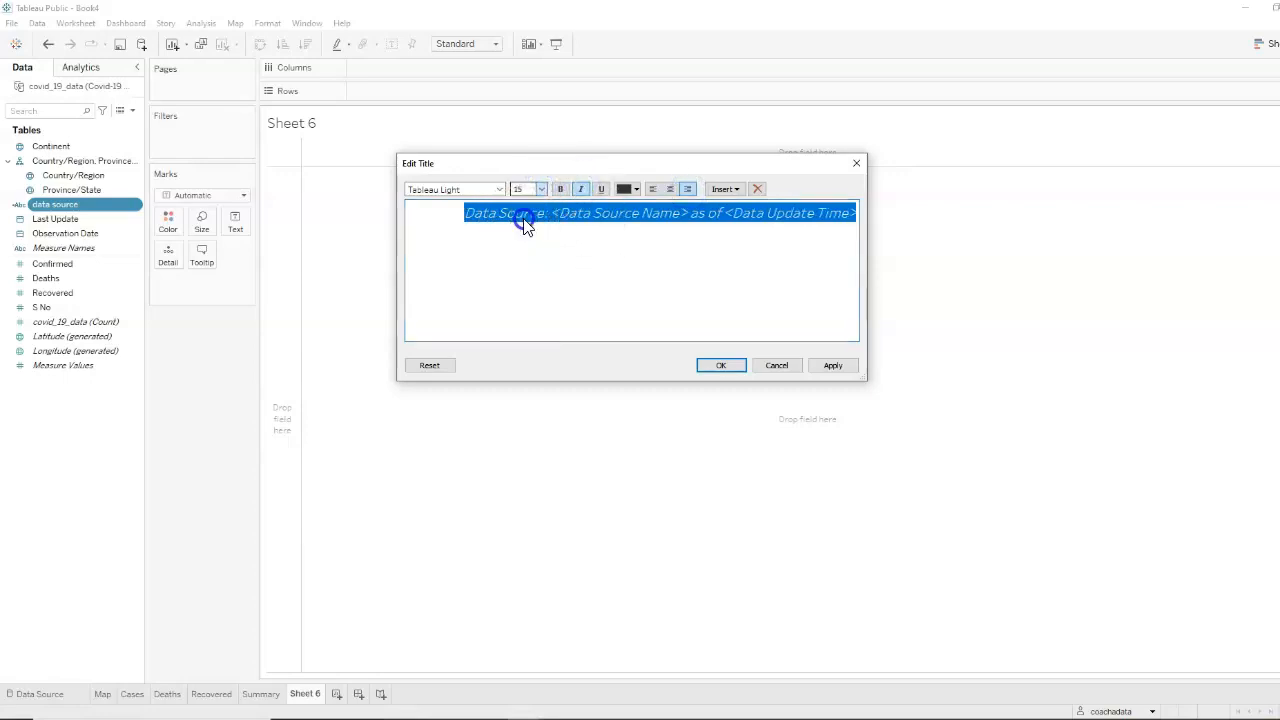
pyautogui.click(793, 298)
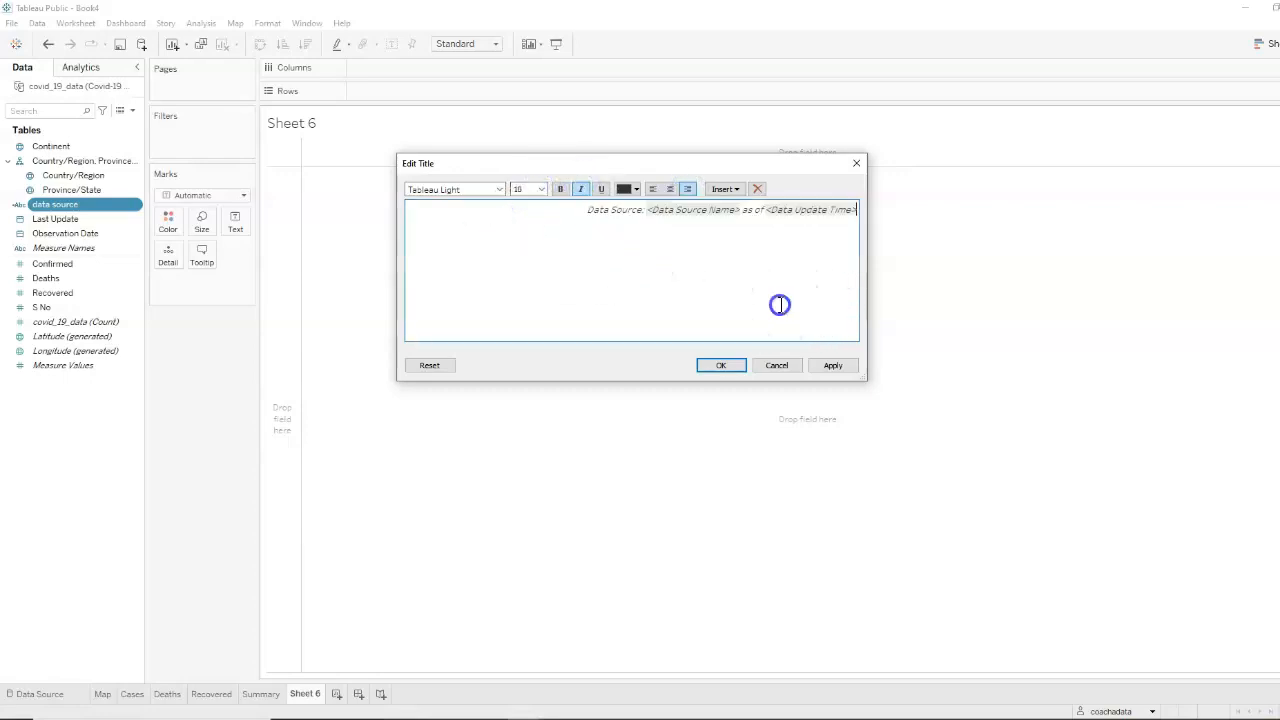
pyautogui.click(832, 365)
pyautogui.click(721, 366)
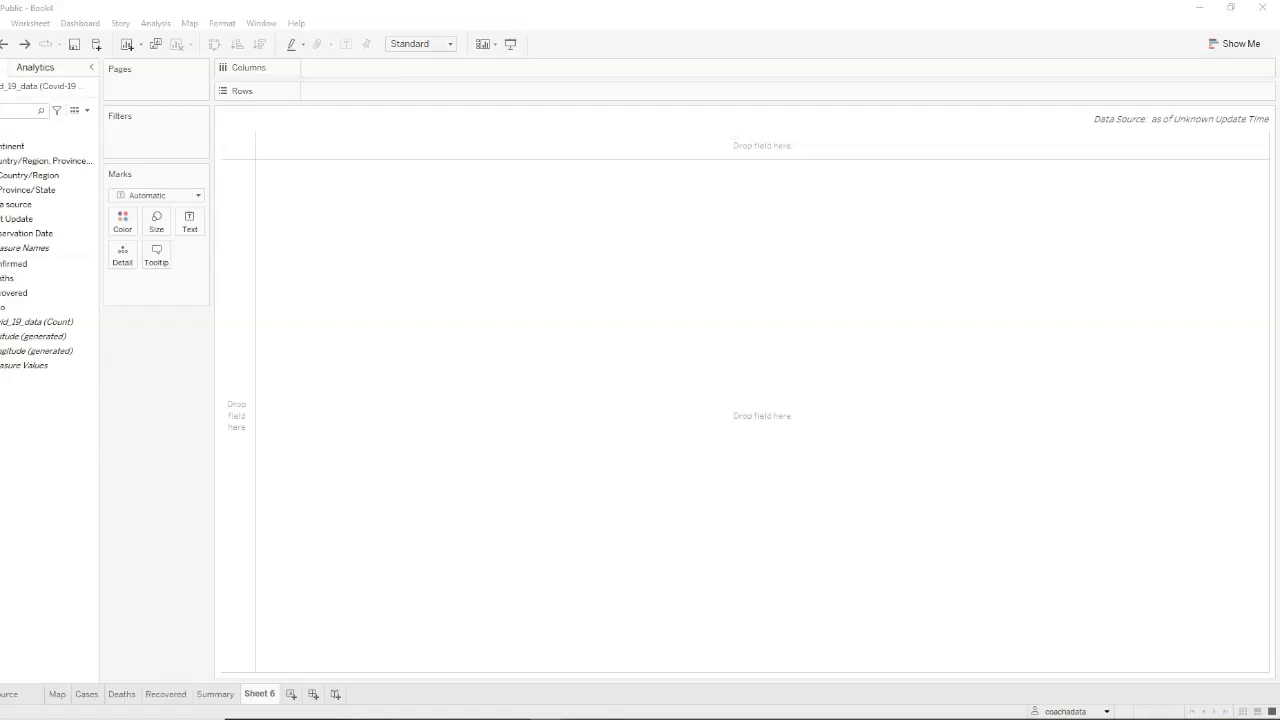
# Place the data source calculated field on Sheet 6's Text mark
pyautogui.click(12, 208)
pyautogui.moveTo(55, 212); pyautogui.dragTo(231, 220)
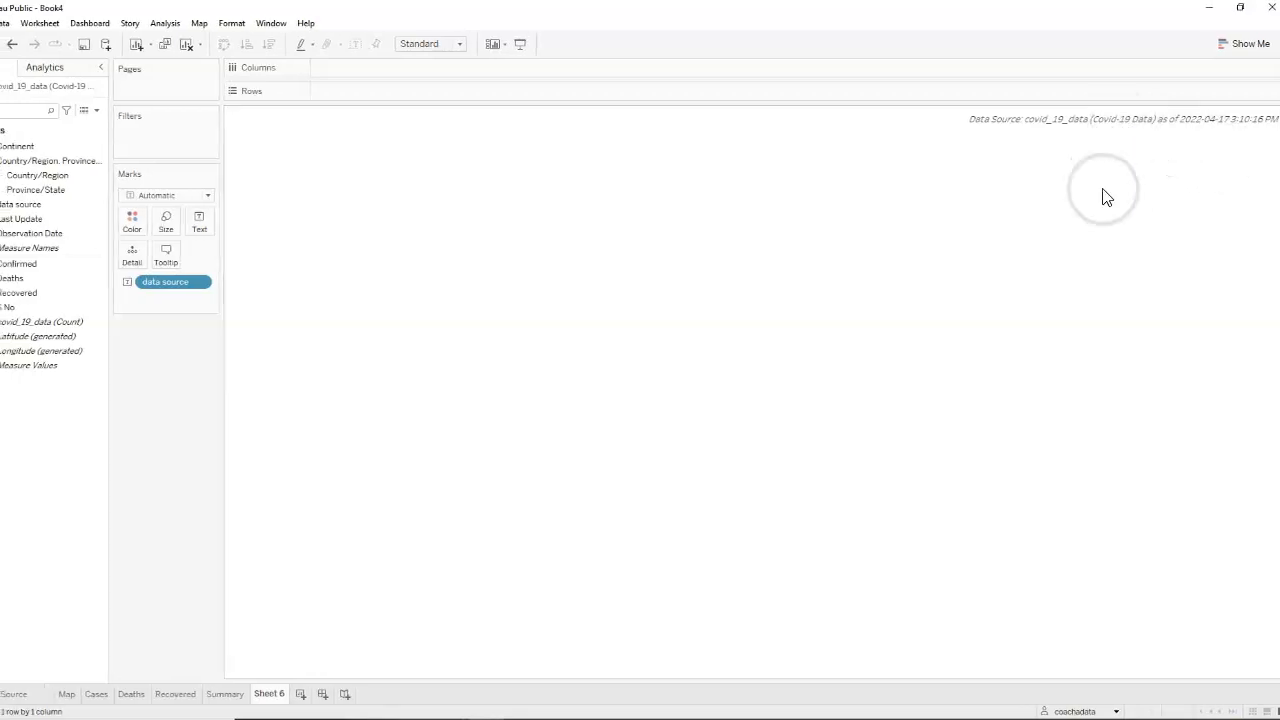
# Rename the workbook's data source to covid_19_data
pyautogui.click(57, 697)
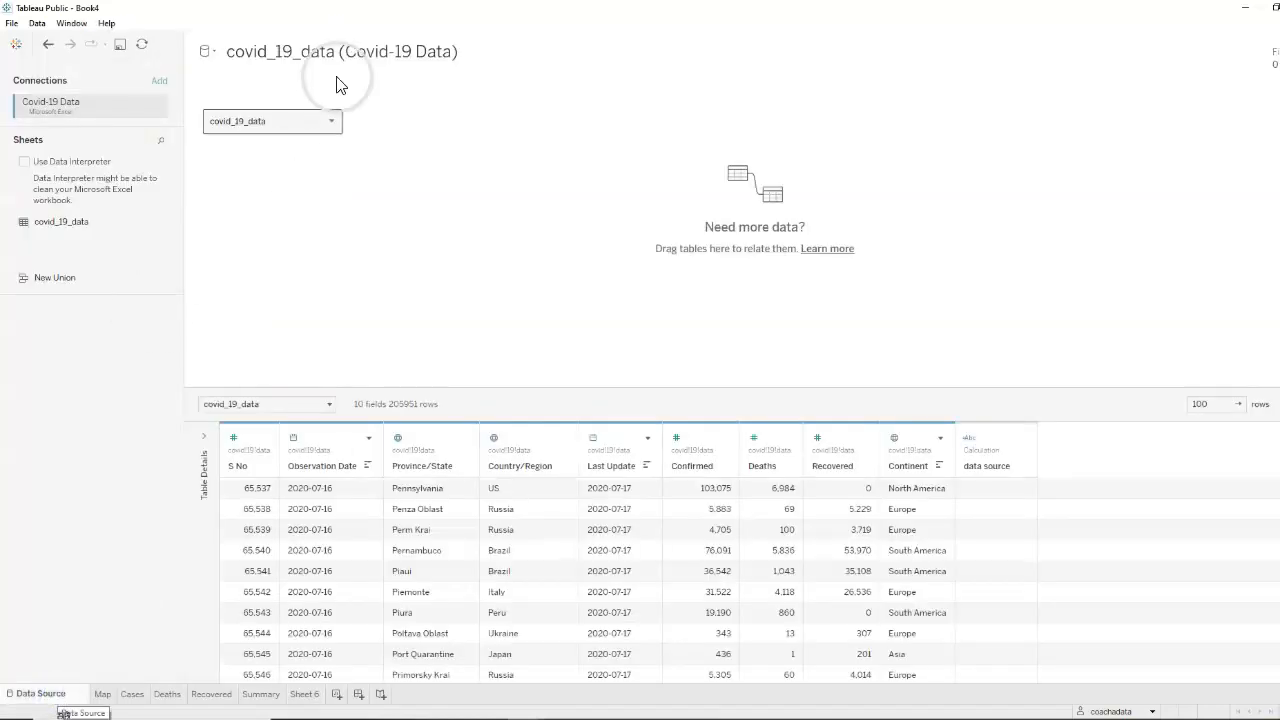
pyautogui.click(474, 50)
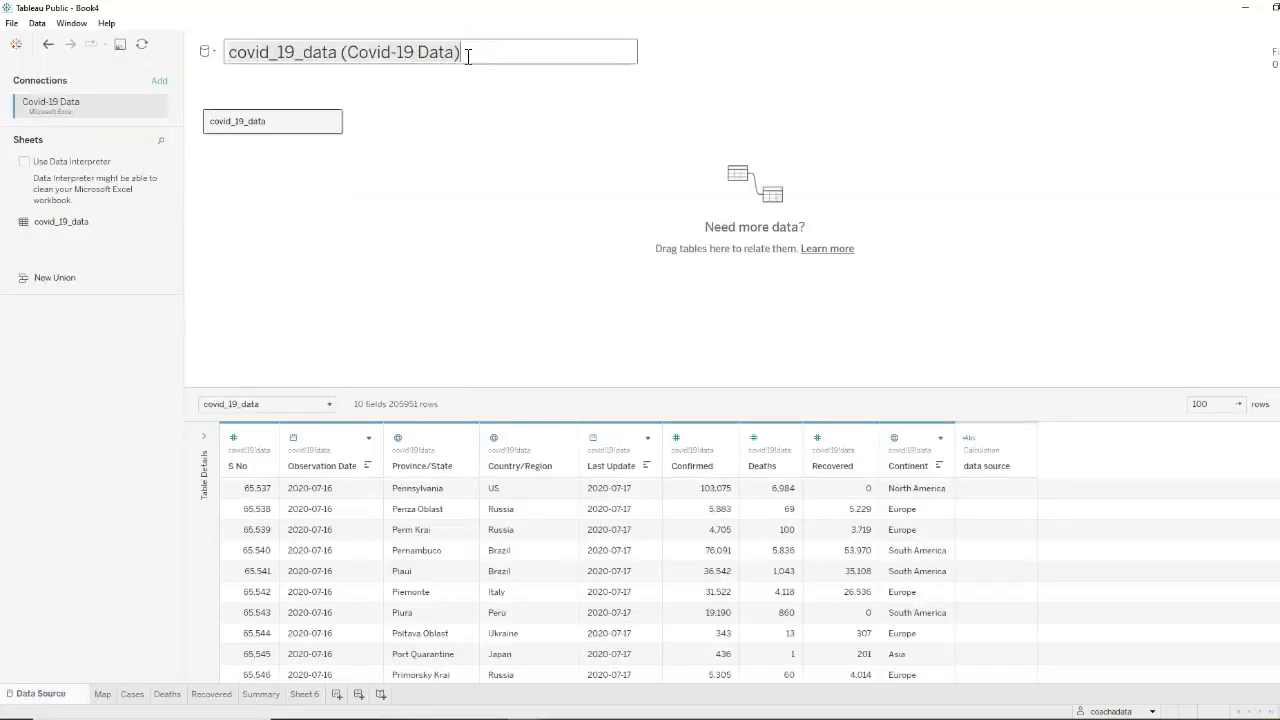
pyautogui.press('BackSpace')
pyautogui.press('BackSpace')
pyautogui.press('BackSpace')
pyautogui.press('BackSpace')
pyautogui.press('BackSpace')
pyautogui.press('BackSpace')
pyautogui.press('BackSpace')
pyautogui.press('BackSpace')
pyautogui.press('BackSpace')
pyautogui.press('BackSpace')
pyautogui.press('BackSpace')
pyautogui.press('BackSpace')
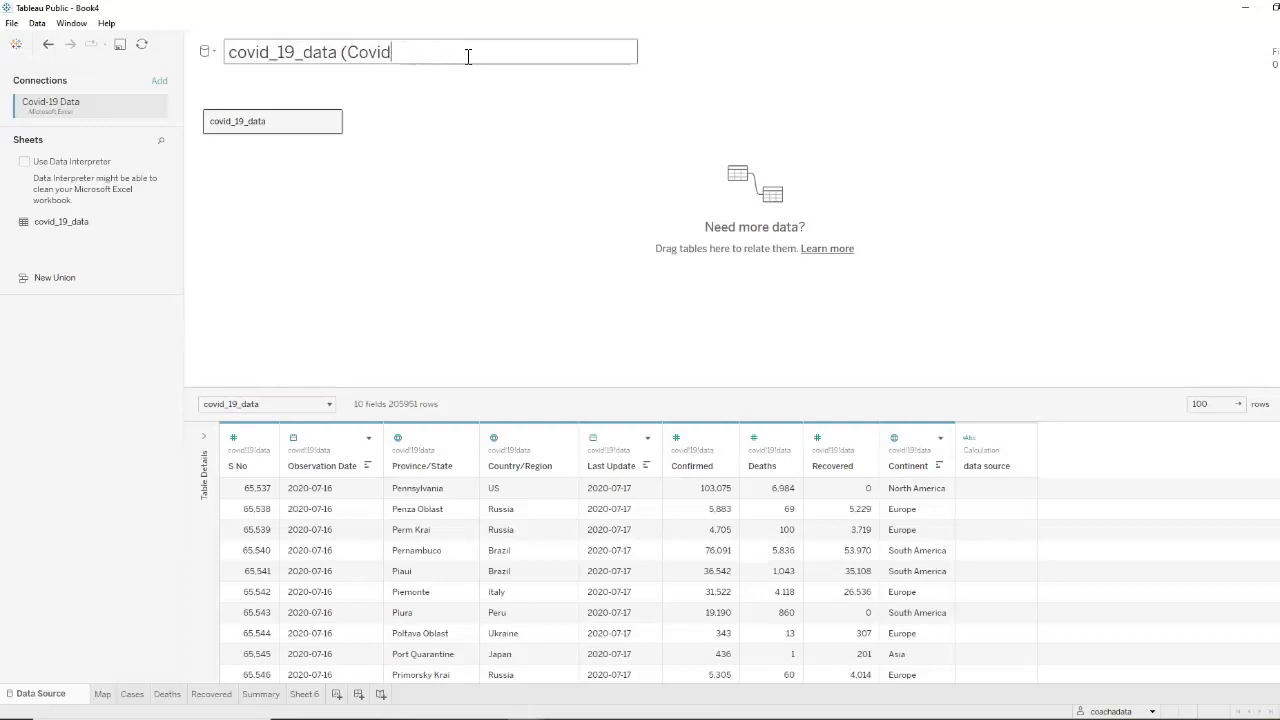
pyautogui.press('Return')
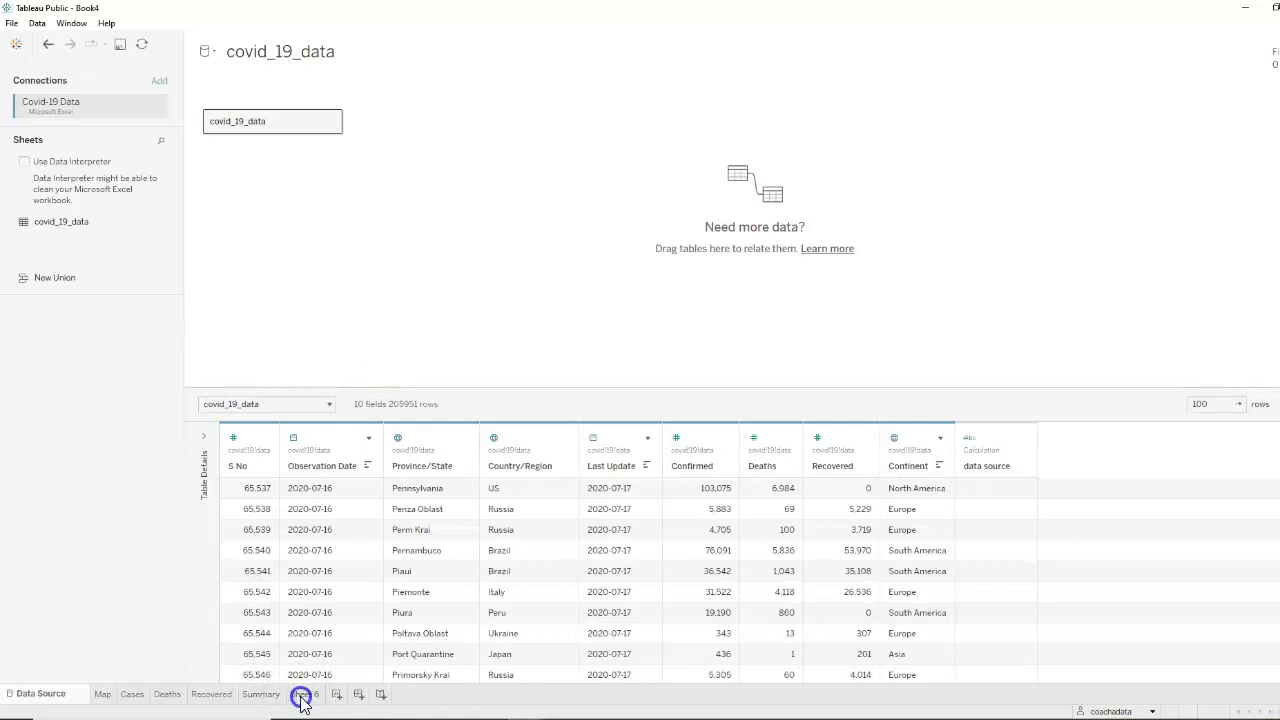
# Rename the Sheet 6 worksheet as data_source
pyautogui.click(301, 697)
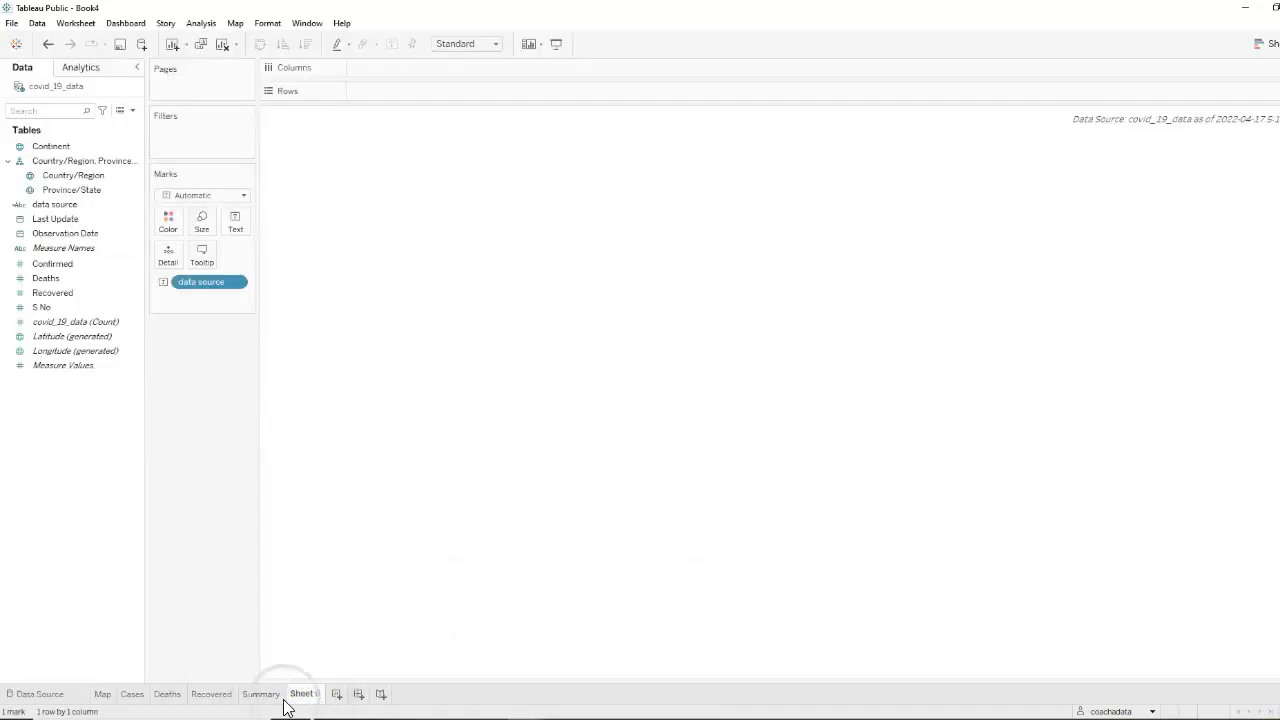
pyautogui.doubleClick(307, 699)
pyautogui.write('data source')
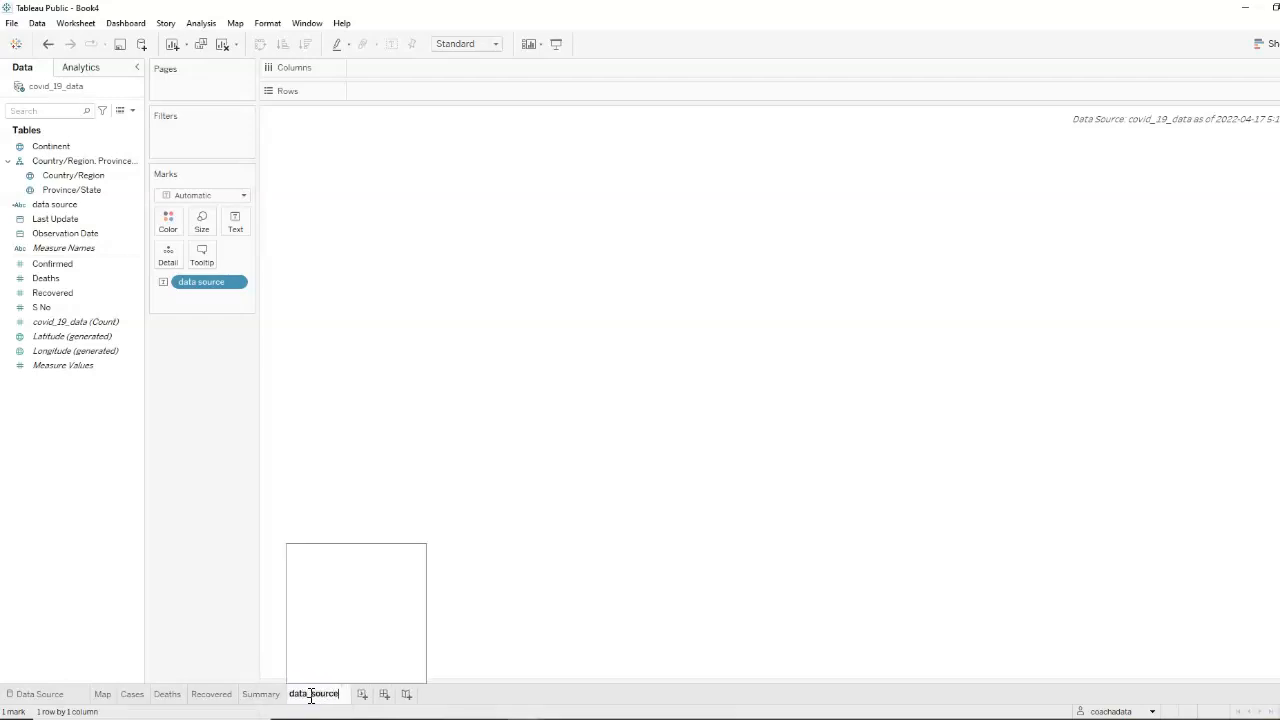
pyautogui.press('Return')
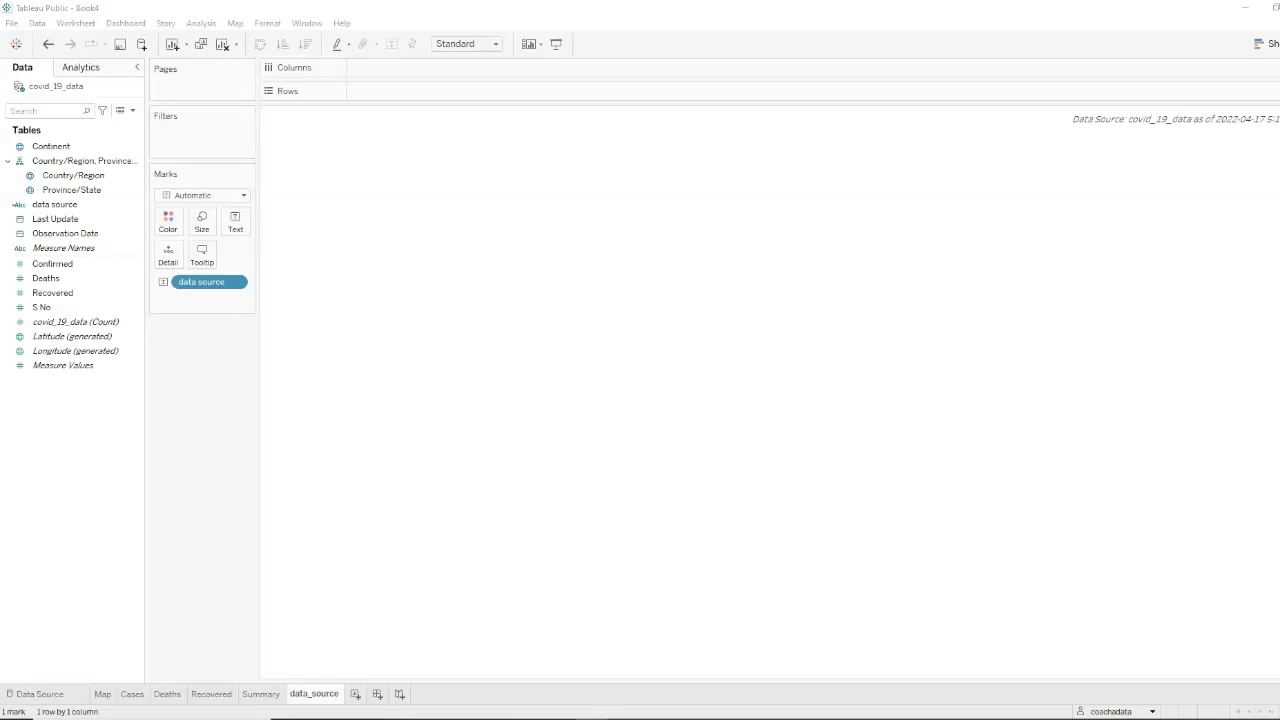
# Review the chart worksheets and turn the grid lines off for the whole workbook
pyautogui.click(133, 694)
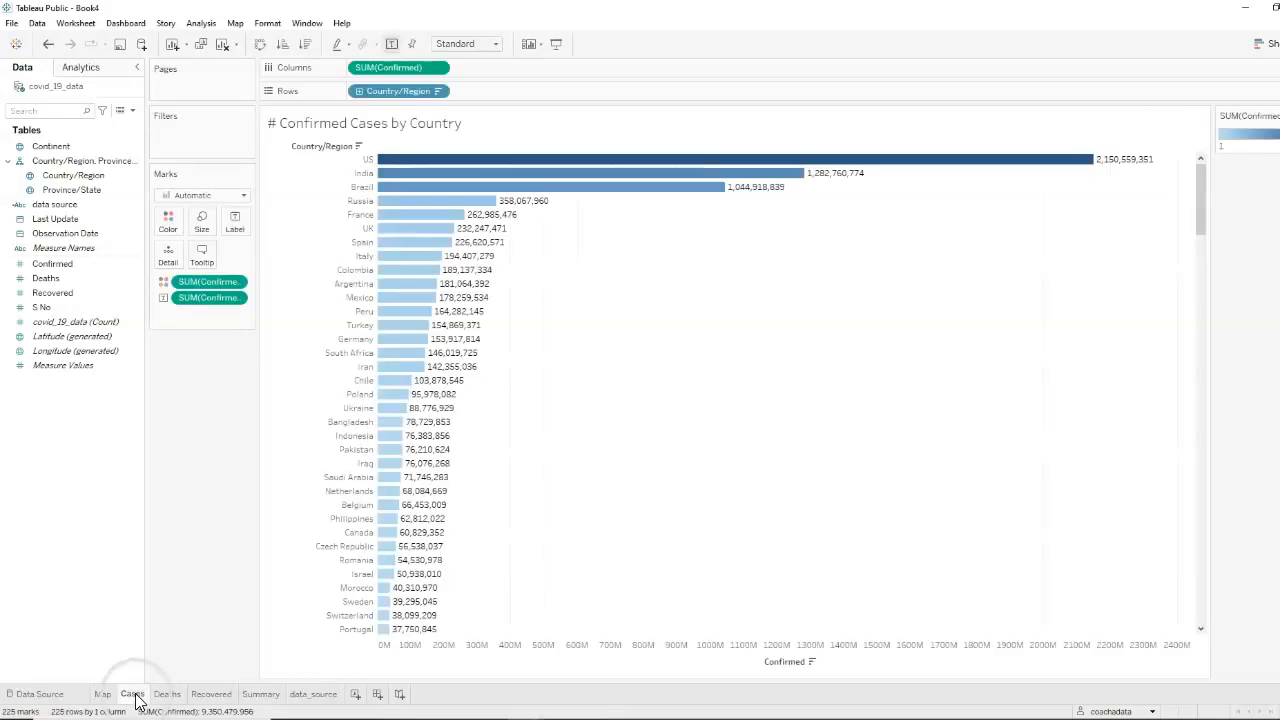
pyautogui.click(167, 694)
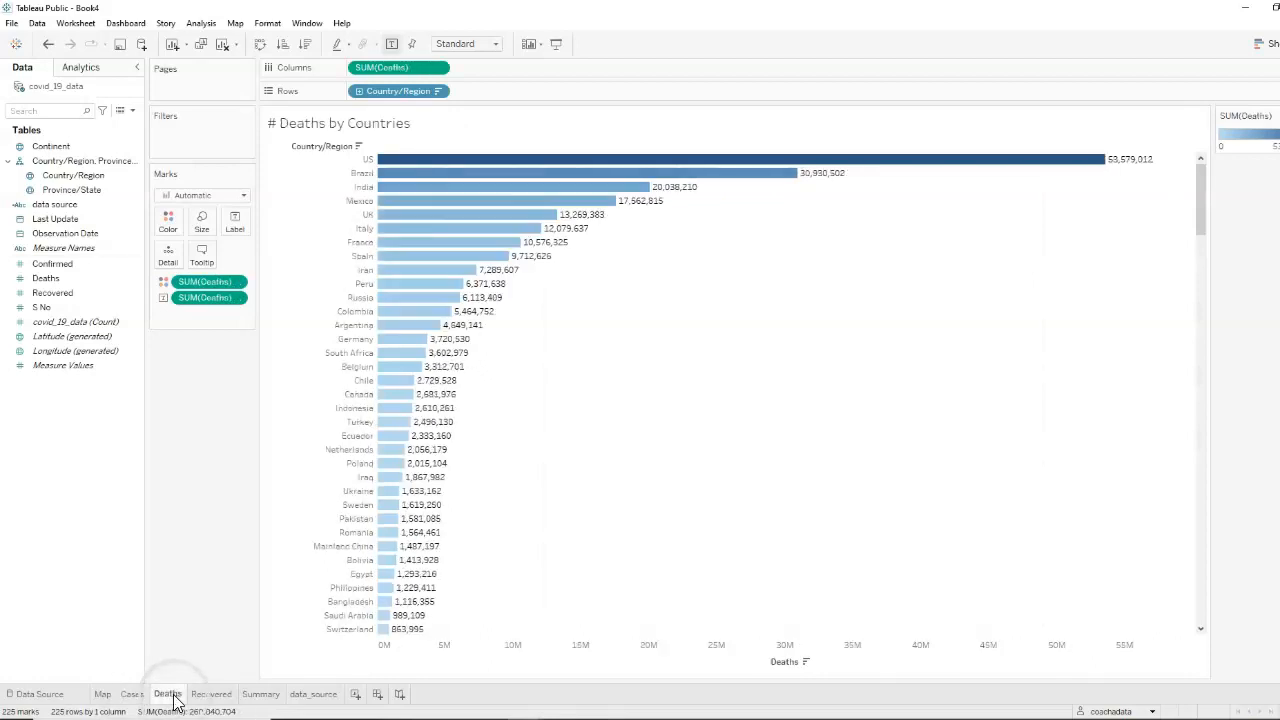
pyautogui.click(211, 694)
pyautogui.click(110, 700)
pyautogui.click(134, 694)
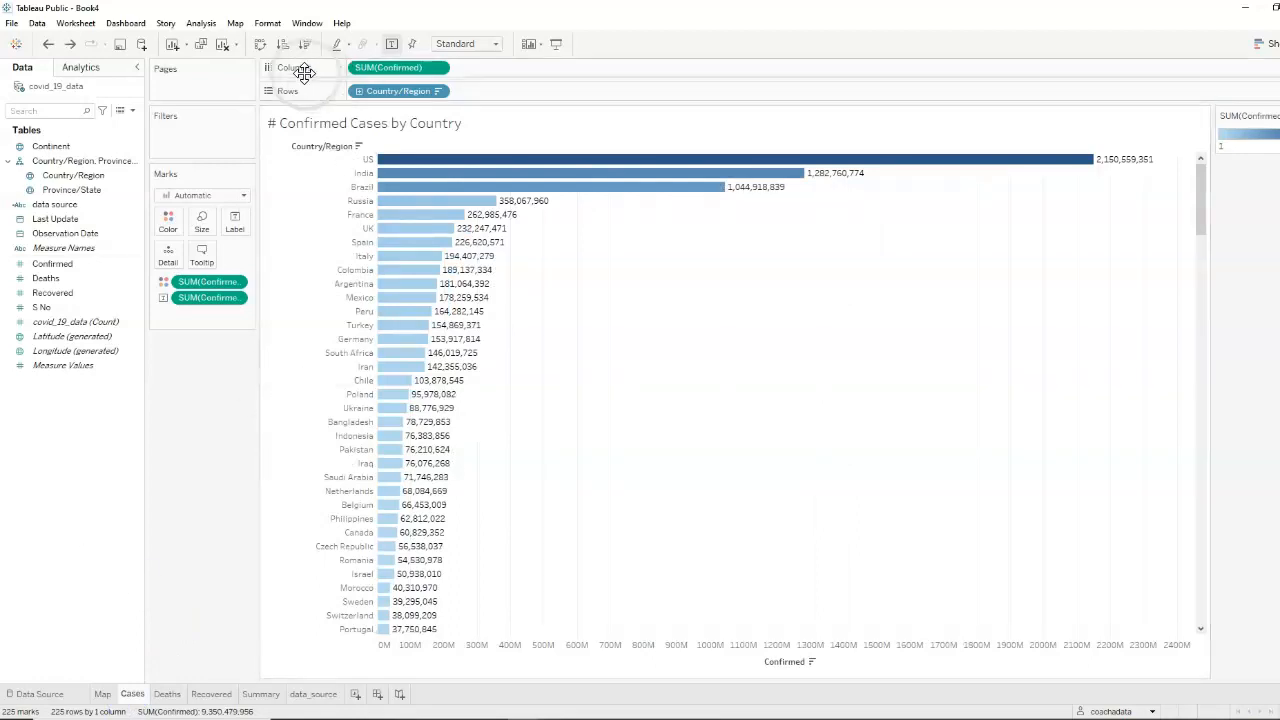
pyautogui.click(267, 23)
pyautogui.click(295, 72)
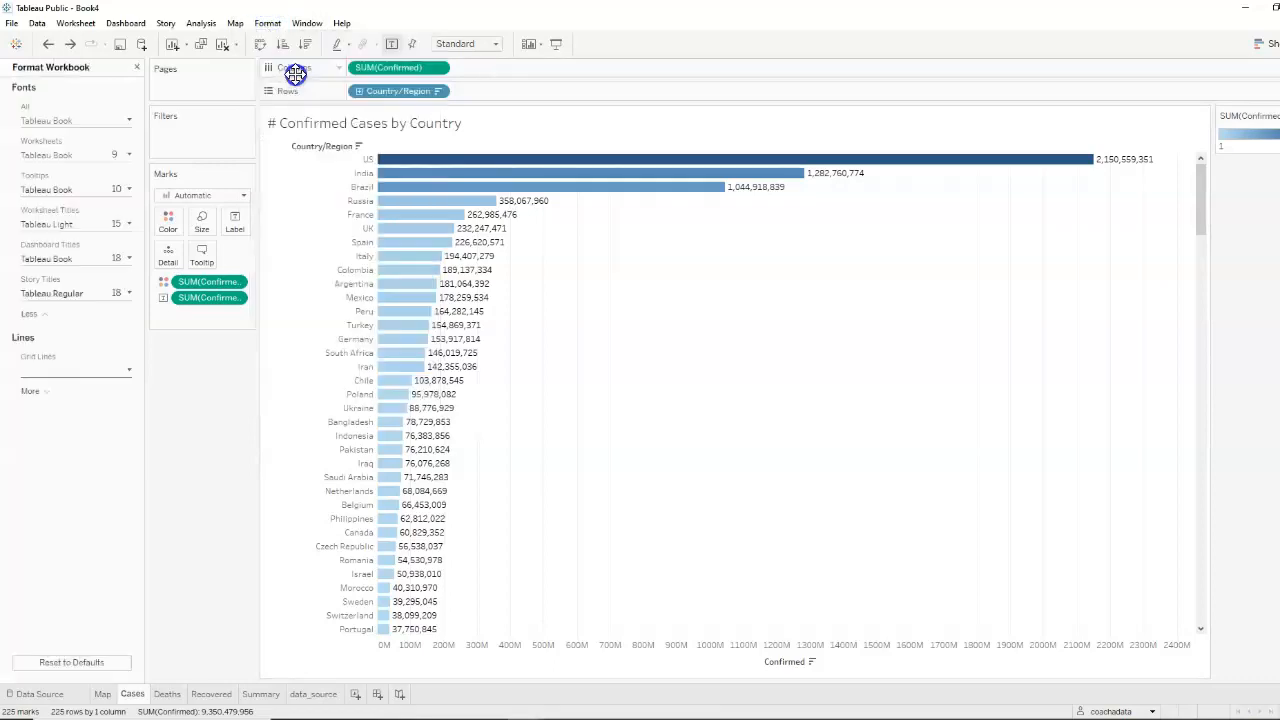
pyautogui.click(129, 370)
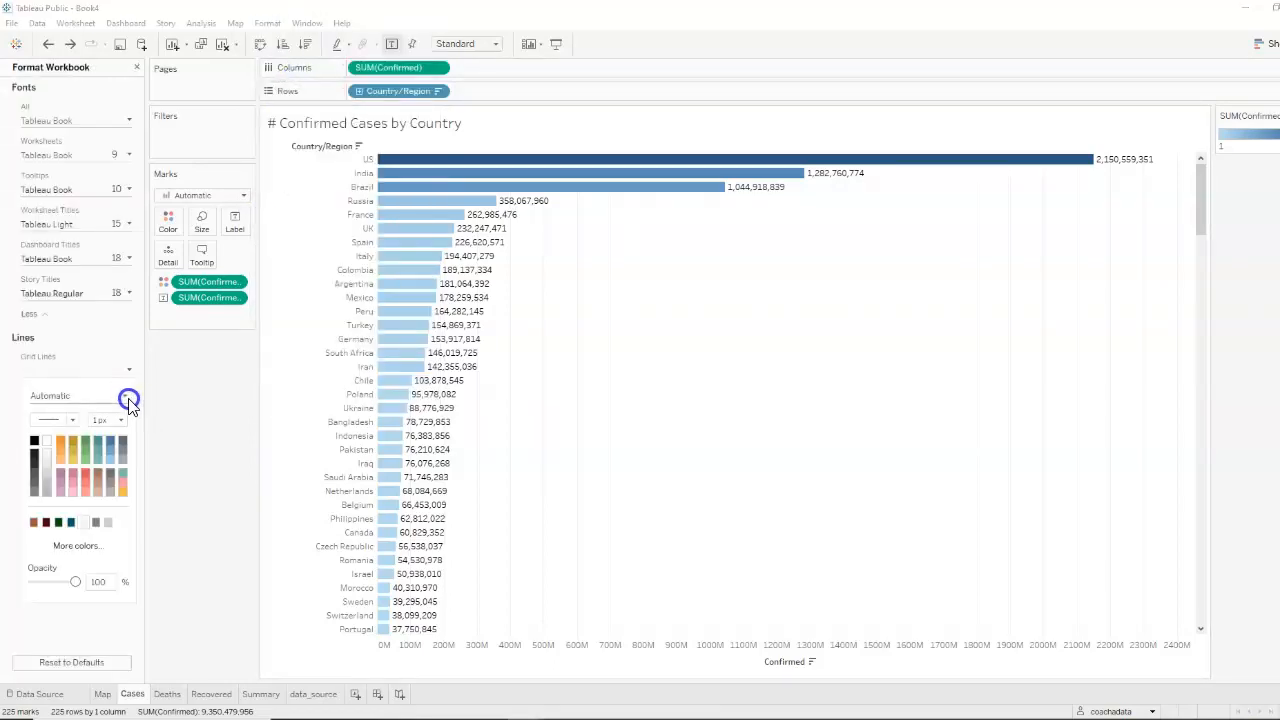
pyautogui.click(127, 400)
pyautogui.click(68, 431)
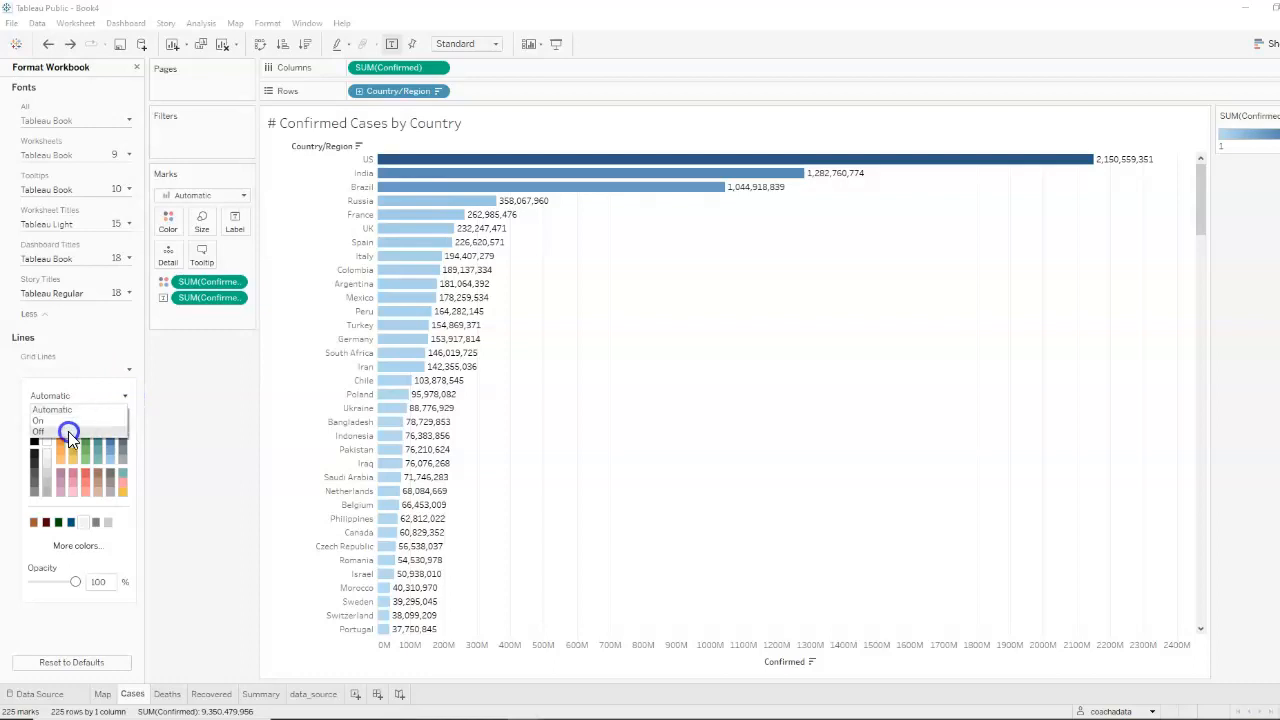
pyautogui.click(137, 67)
pyautogui.click(137, 67)
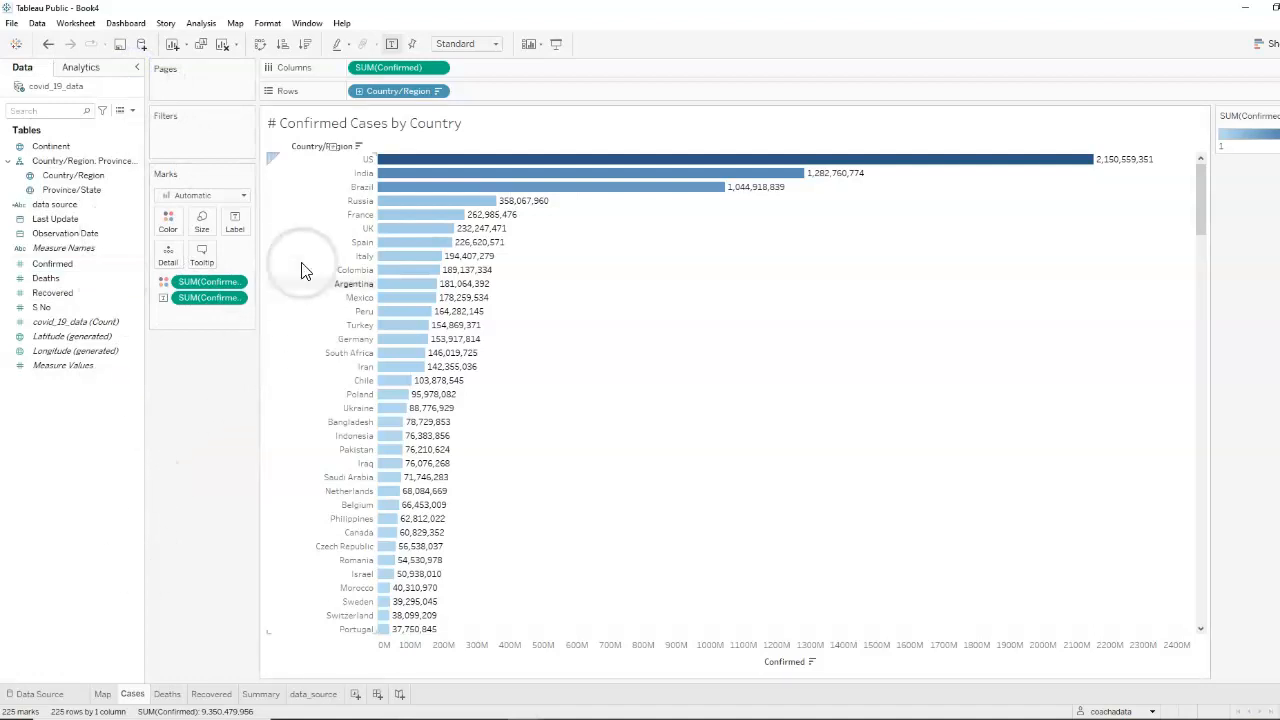
# Format the Cases worksheet title as 12-point bold brown text
pyautogui.doubleClick(400, 130)
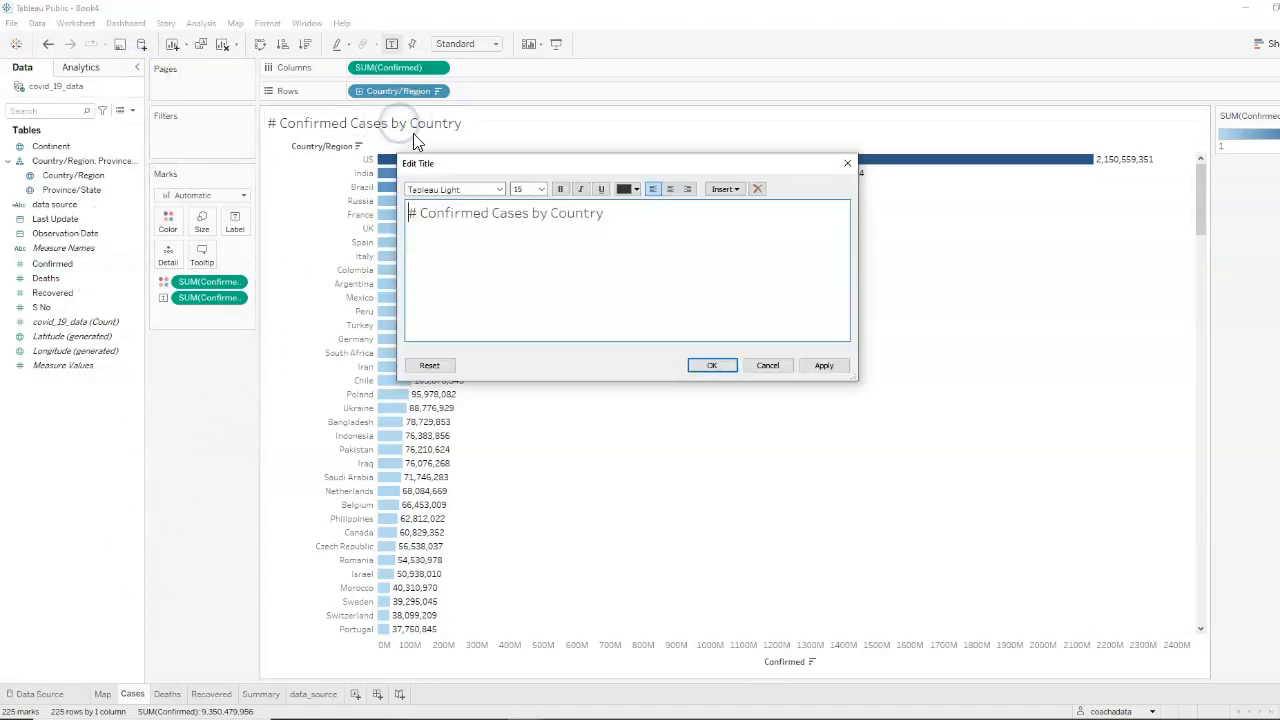
pyautogui.hotkey('ctrl', 'a')
pyautogui.click(524, 190)
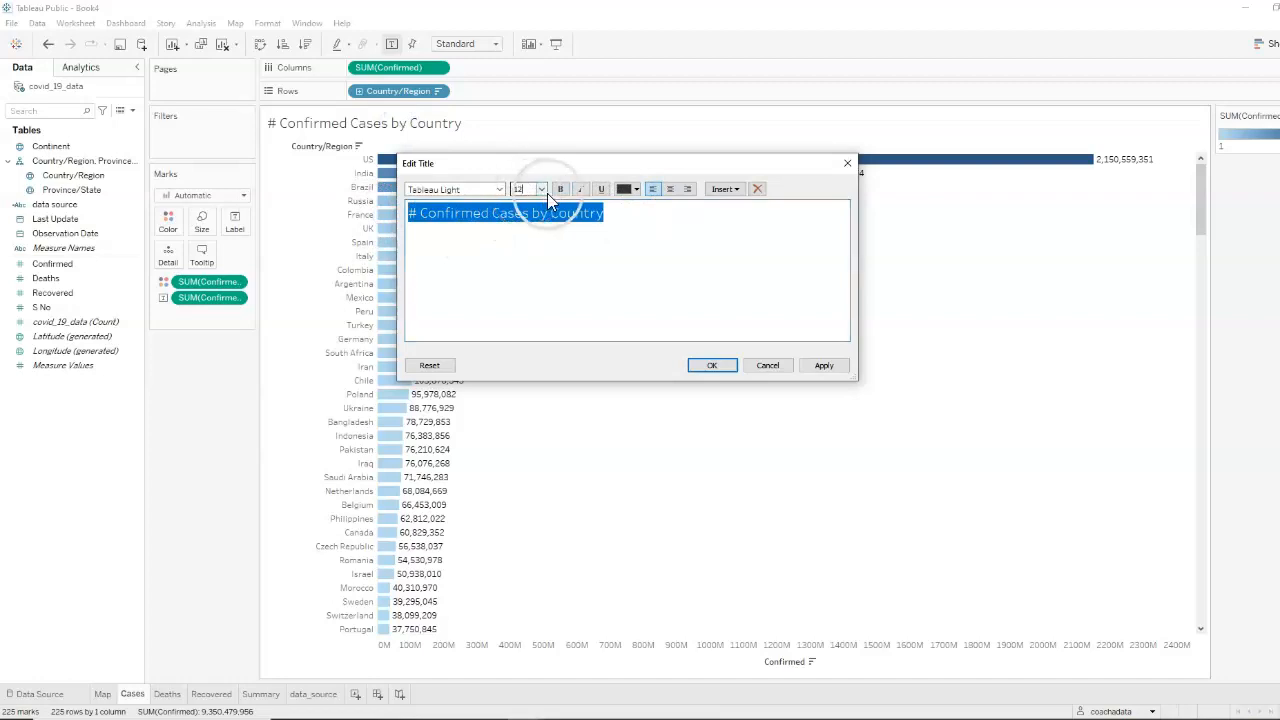
pyautogui.click(560, 189)
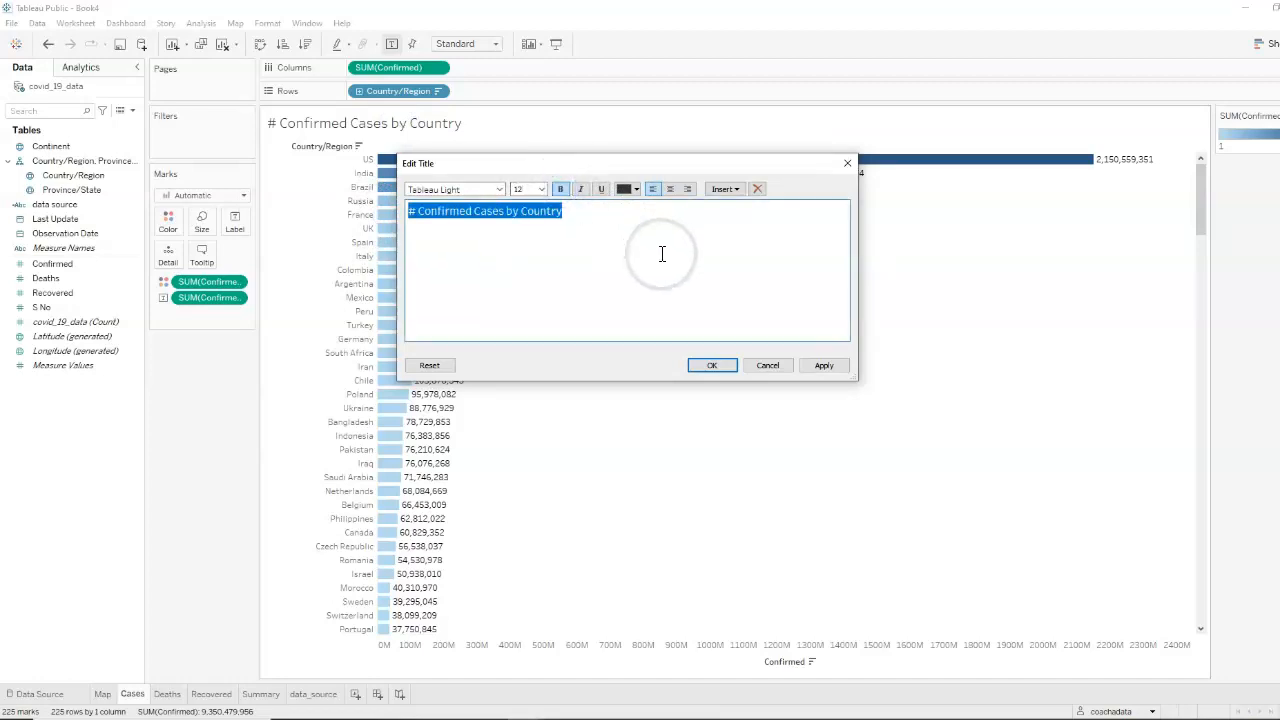
pyautogui.click(636, 190)
pyautogui.click(625, 270)
pyautogui.click(821, 364)
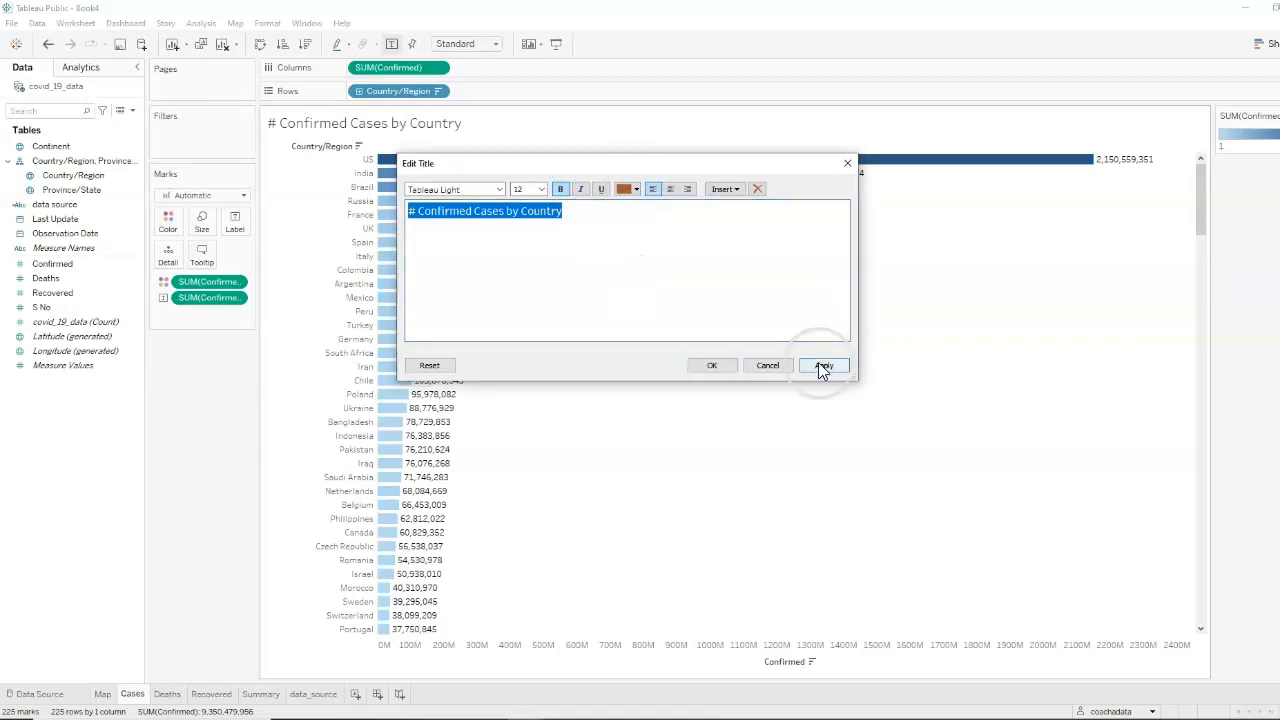
pyautogui.click(718, 365)
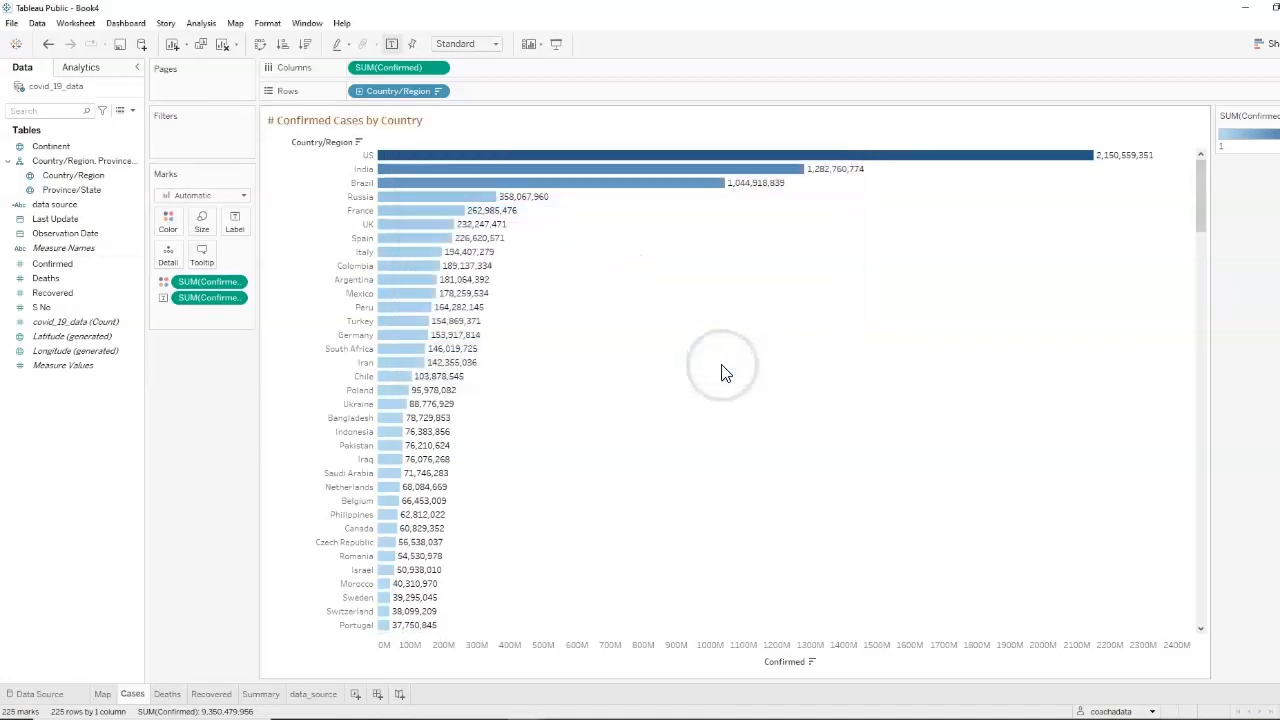
# Hide the row field labels and the Confirmed axis header on the Cases chart
pyautogui.rightClick(310, 150)
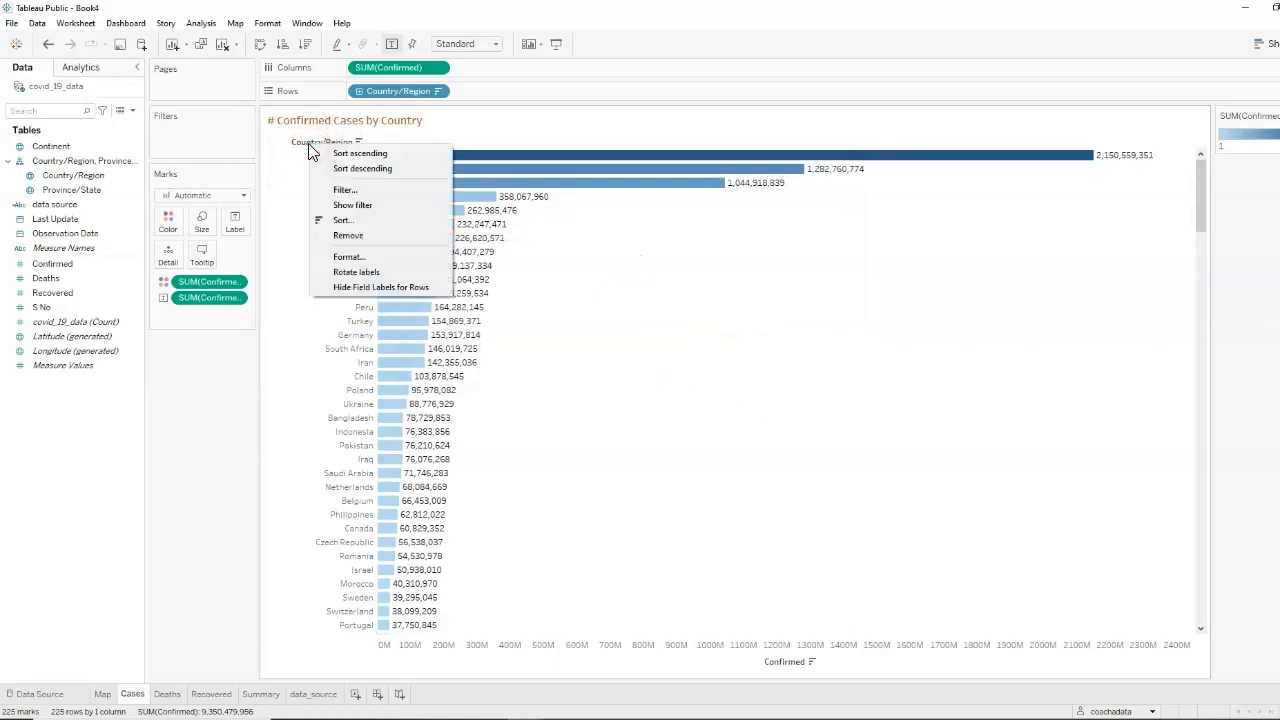
pyautogui.click(369, 288)
pyautogui.rightClick(790, 663)
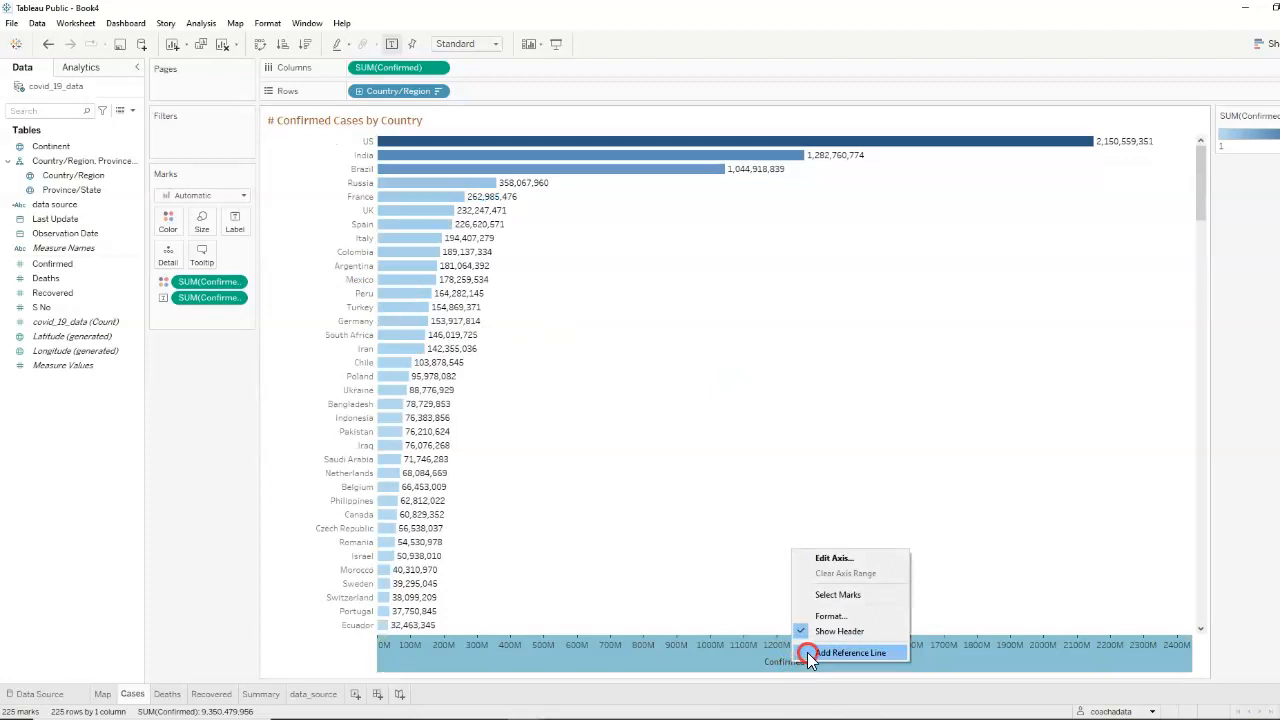
pyautogui.click(801, 632)
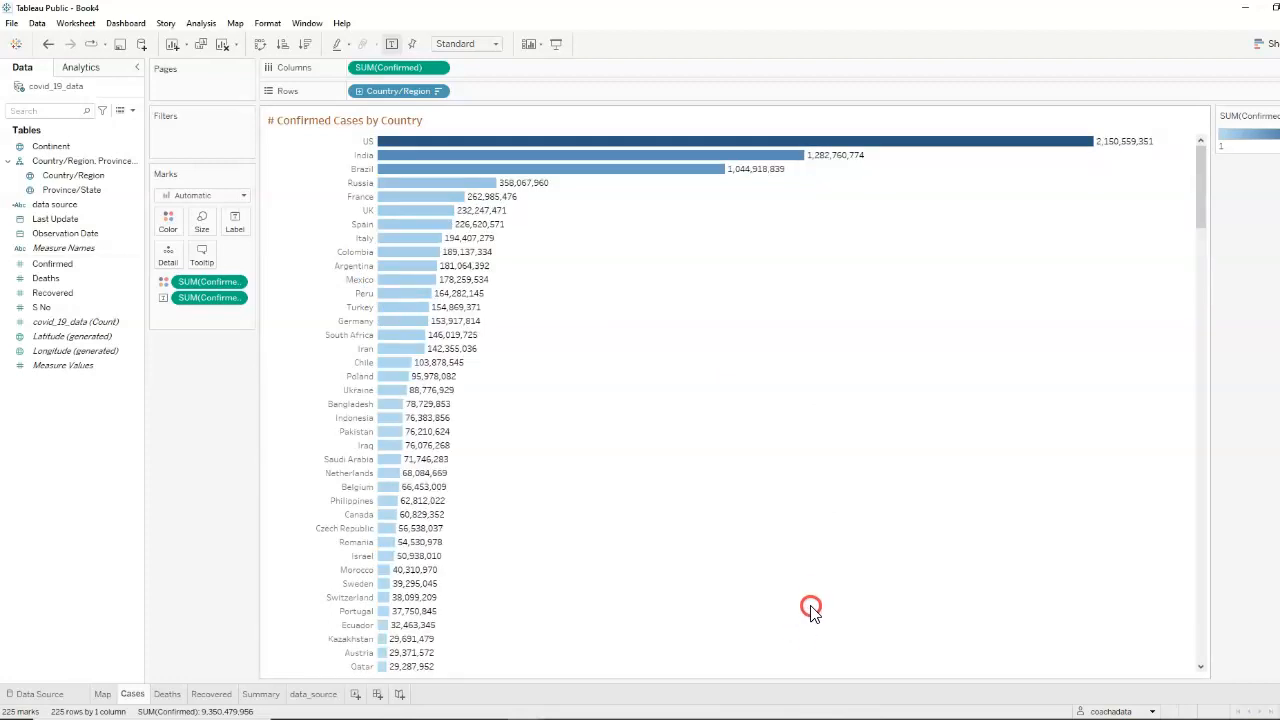
# Format the Deaths worksheet title as 12-point bold brown text
pyautogui.click(168, 695)
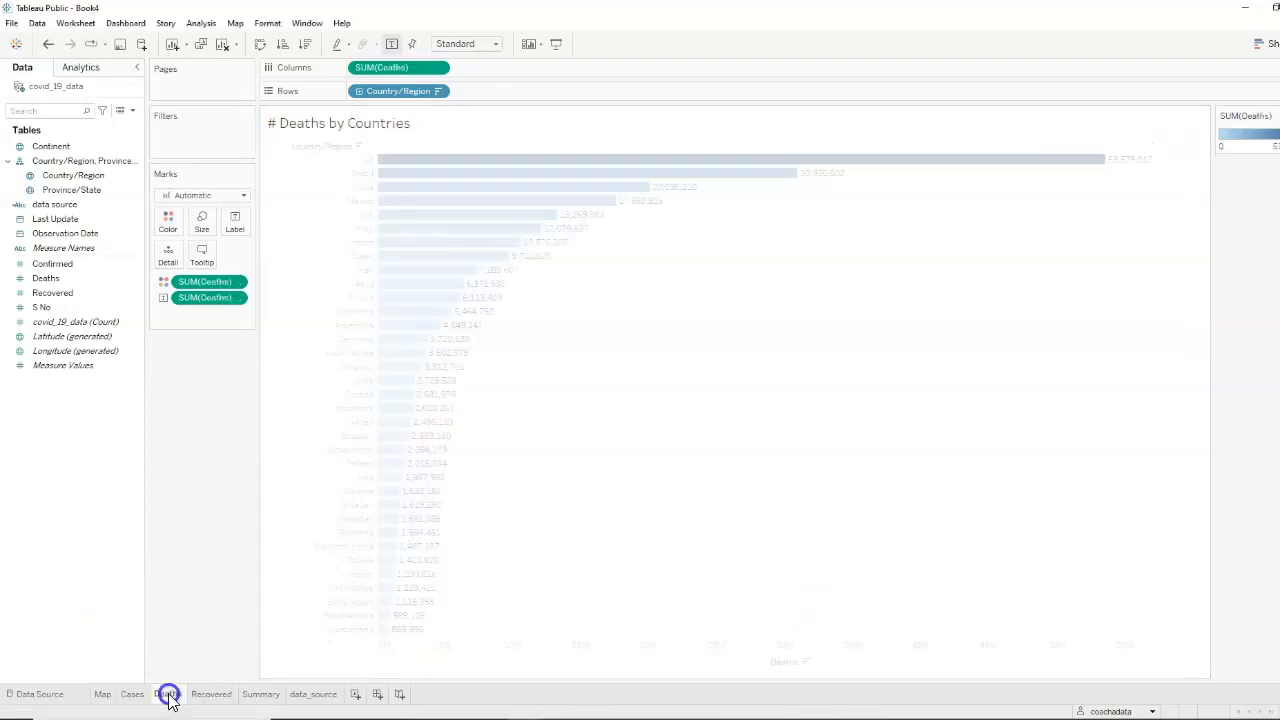
pyautogui.doubleClick(390, 125)
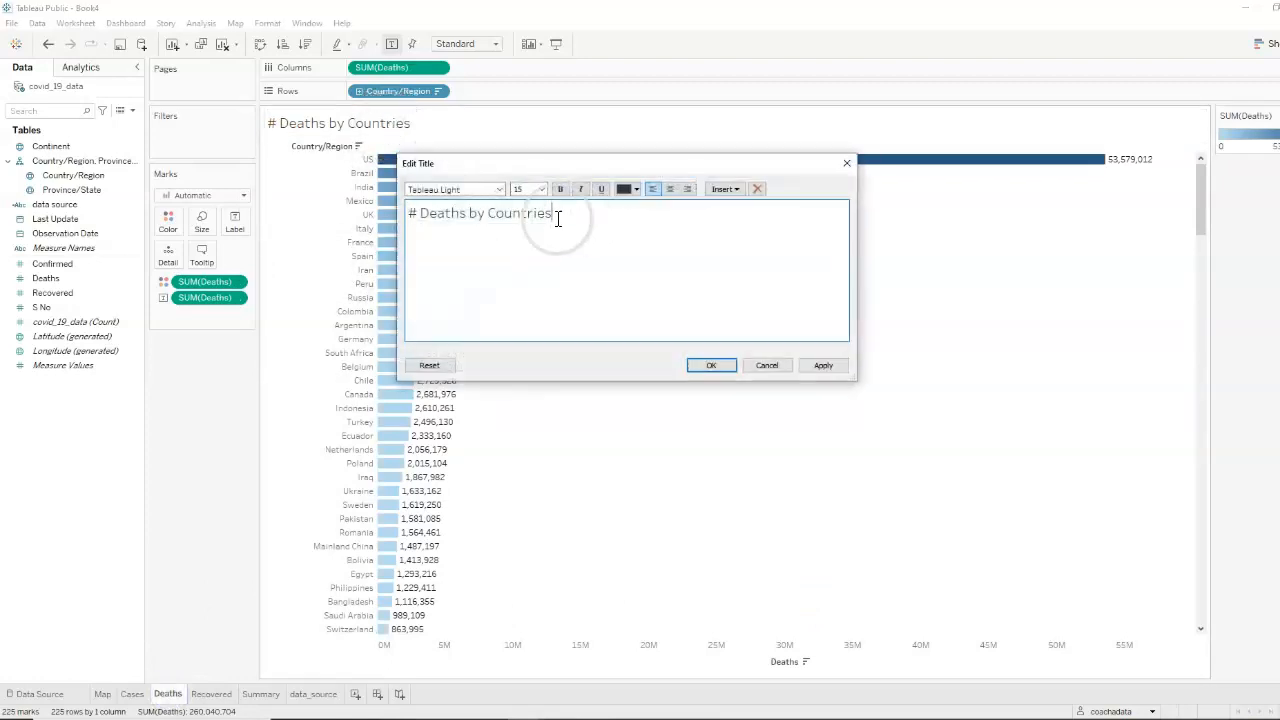
pyautogui.moveTo(558, 218); pyautogui.dragTo(320, 217)
pyautogui.click(512, 190)
pyautogui.write('12')
pyautogui.click(560, 189)
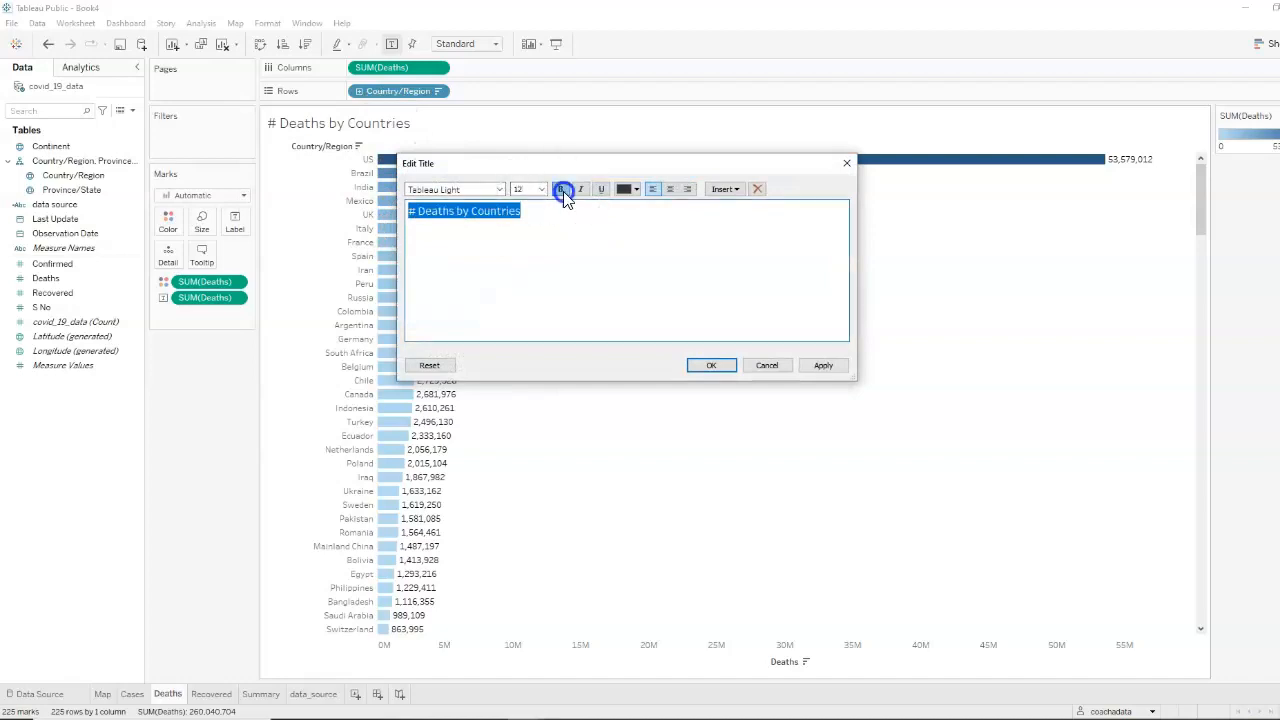
pyautogui.click(636, 189)
pyautogui.click(628, 272)
pyautogui.click(823, 365)
pyautogui.click(719, 365)
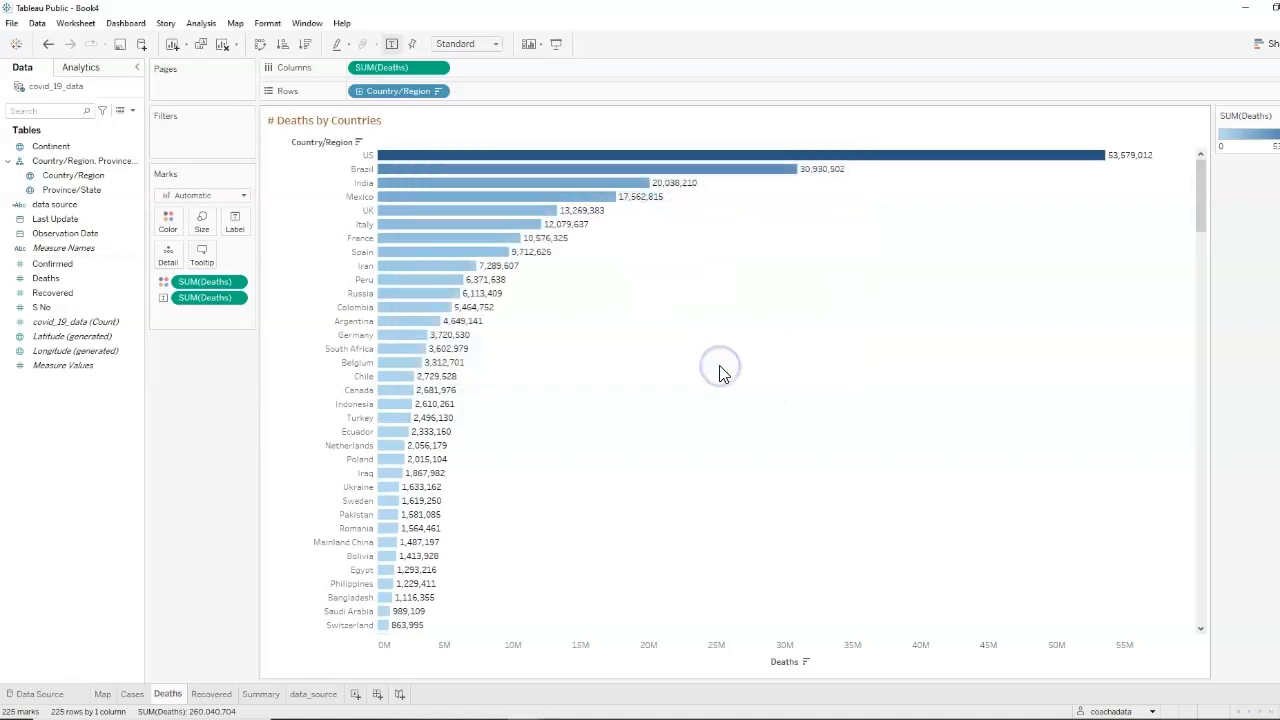
# Hide the row field labels and the Deaths axis header on the Deaths chart
pyautogui.rightClick(311, 143)
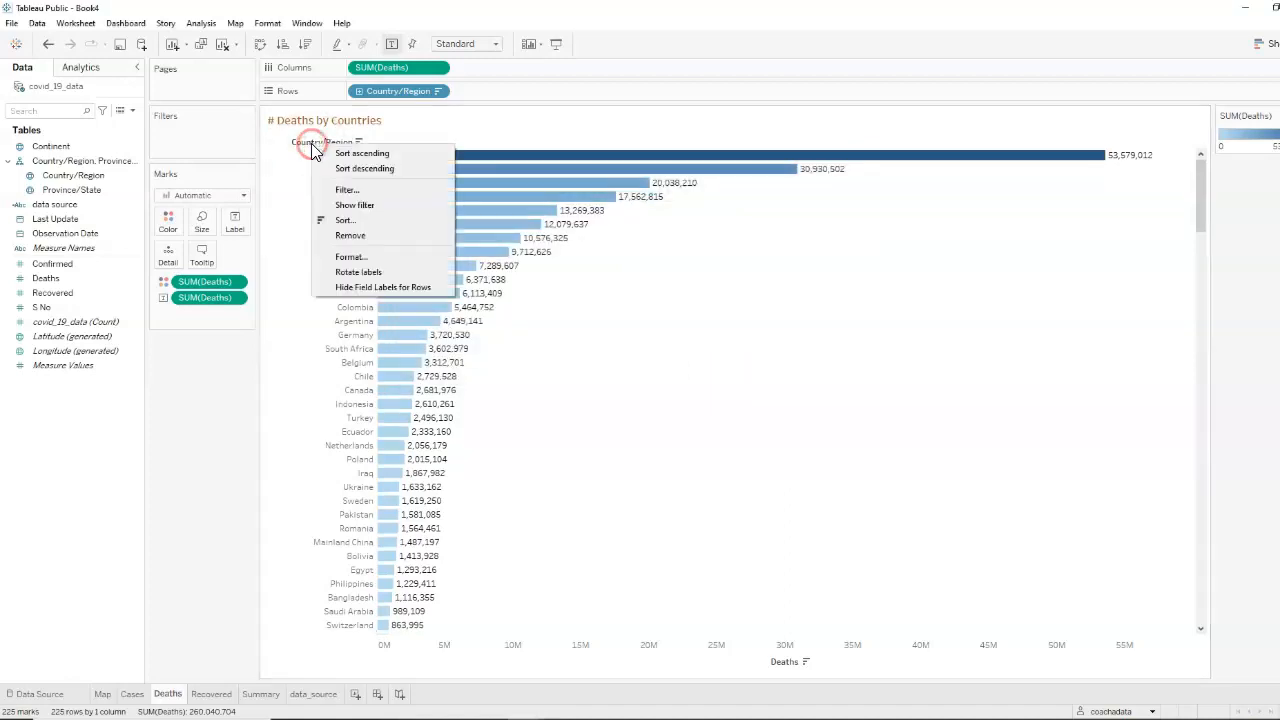
pyautogui.click(382, 288)
pyautogui.click(775, 662)
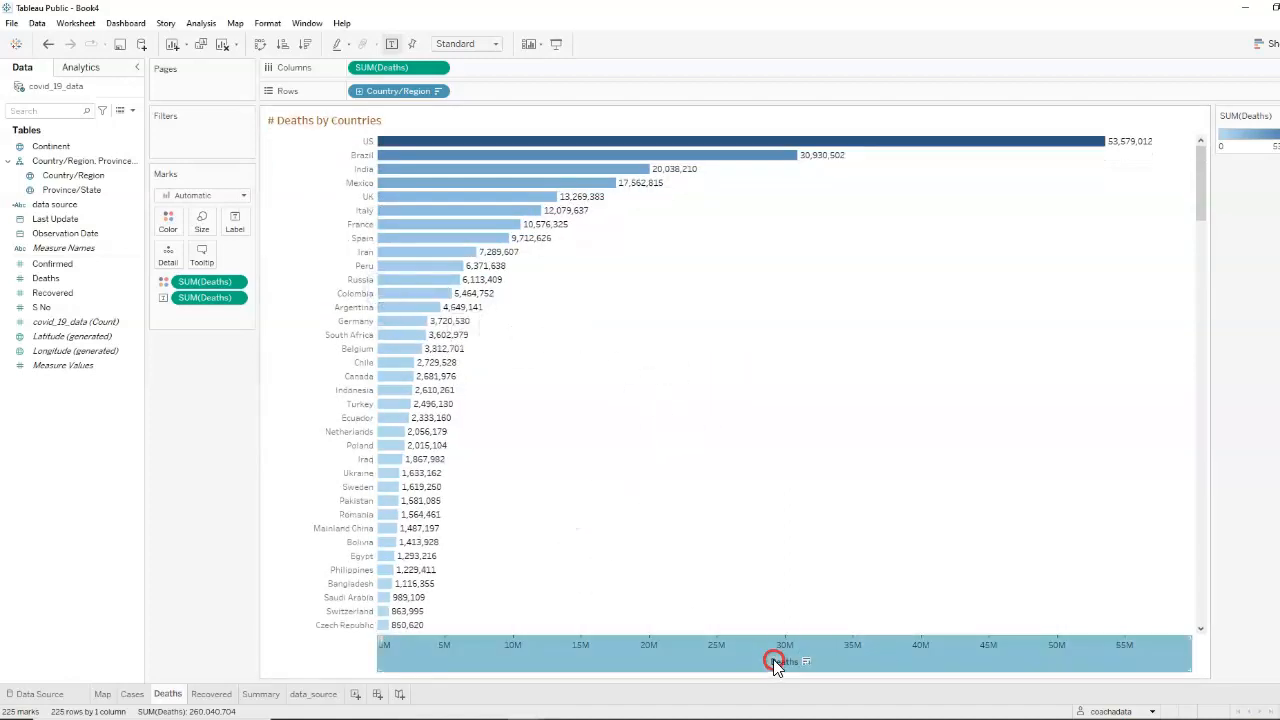
pyautogui.rightClick(775, 662)
pyautogui.click(810, 626)
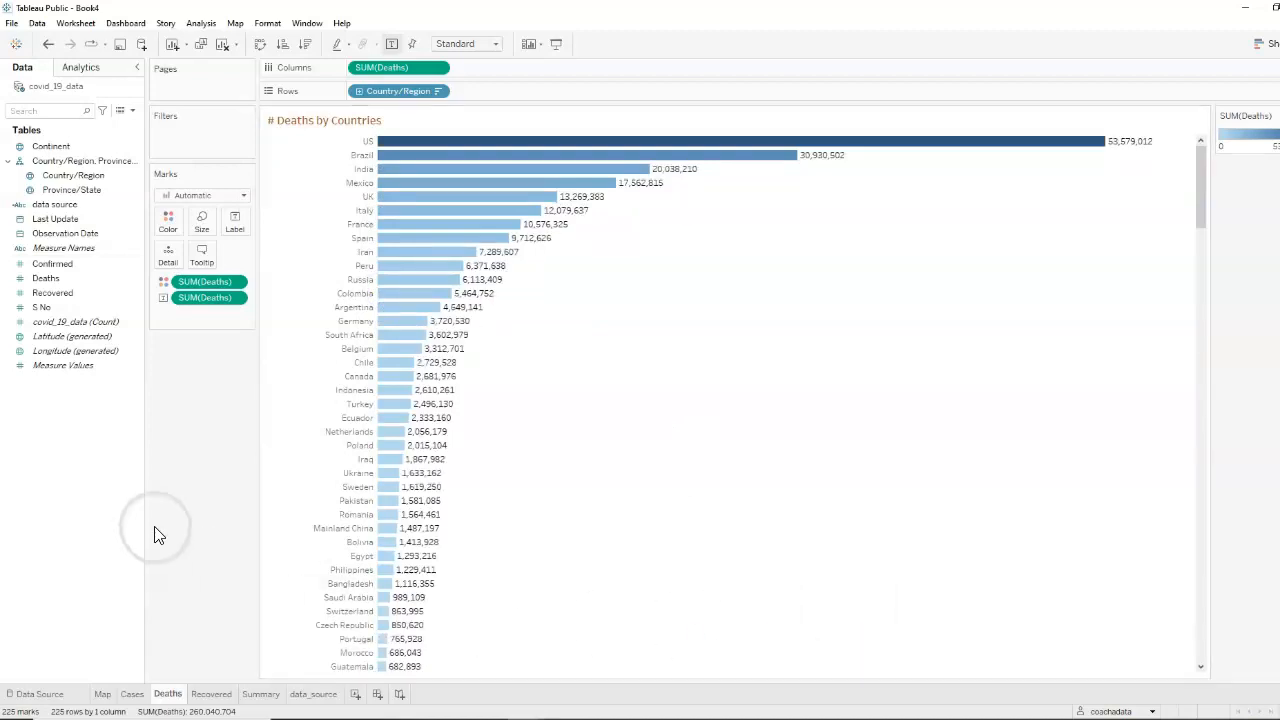
# Format the Recovered worksheet title as 12-point bold brown text
pyautogui.click(210, 698)
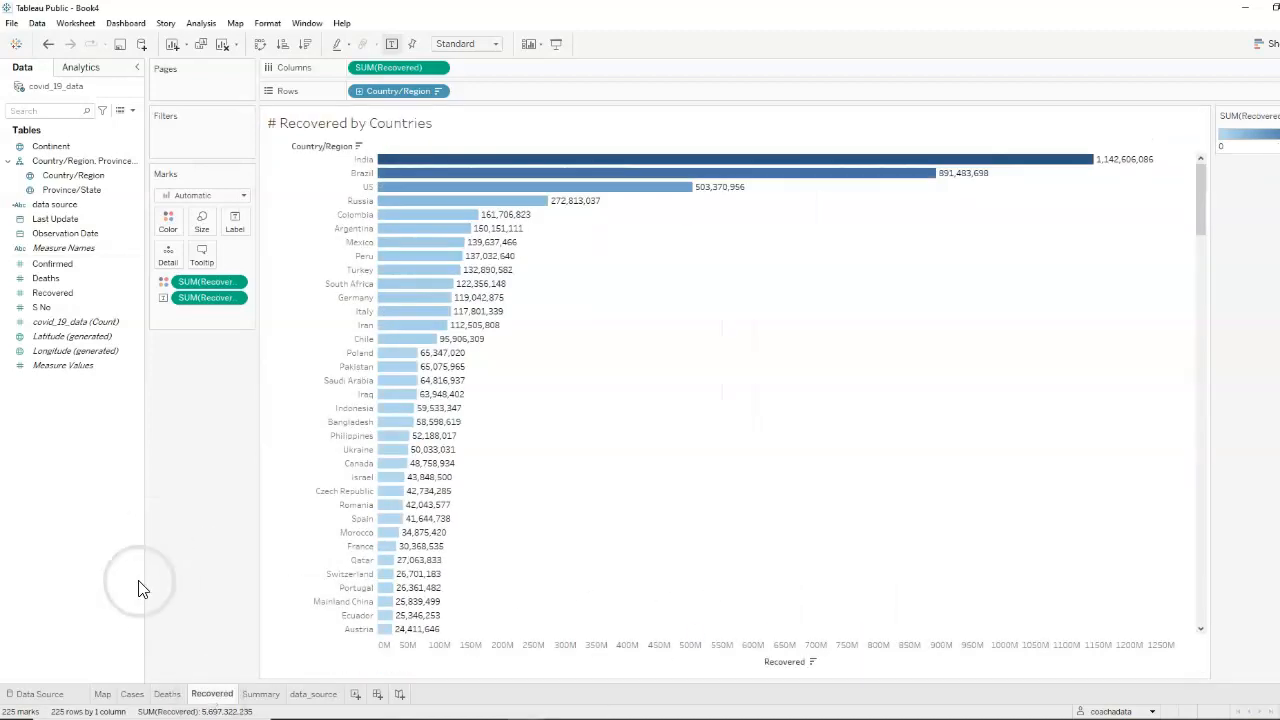
pyautogui.click(396, 133)
pyautogui.doubleClick(396, 133)
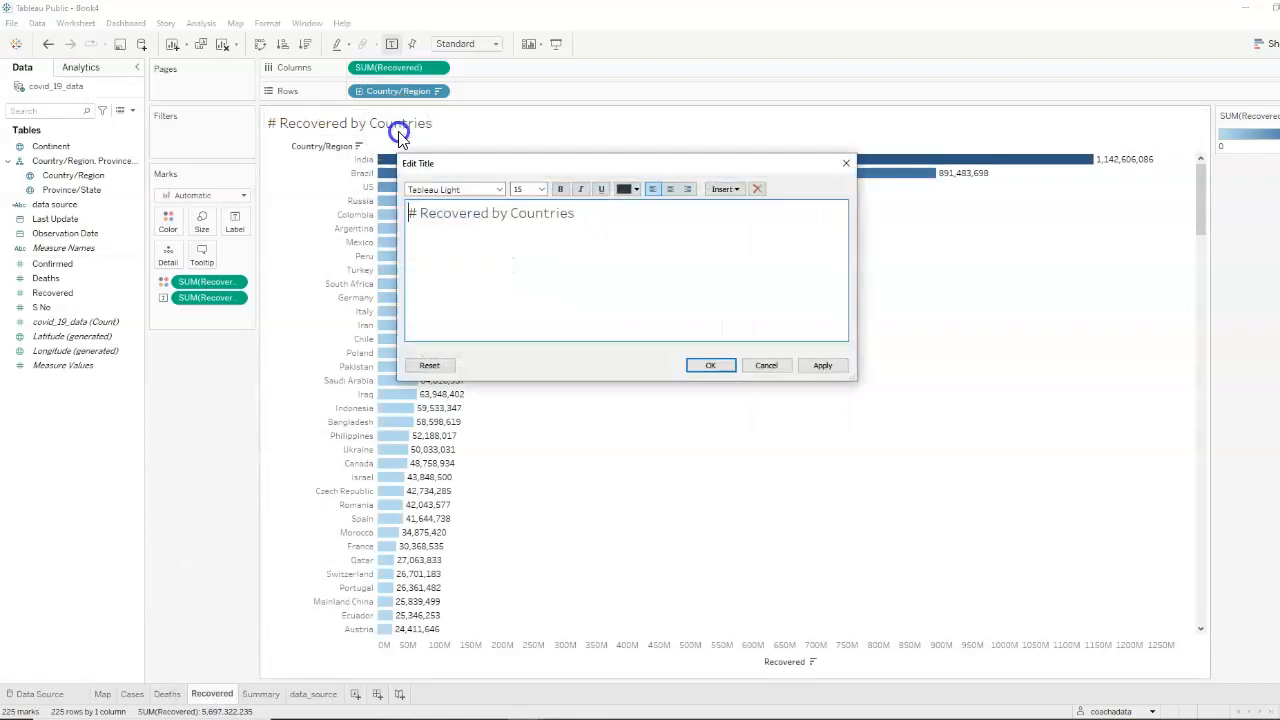
pyautogui.moveTo(600, 228); pyautogui.dragTo(323, 214)
pyautogui.click(521, 192)
pyautogui.write('12')
pyautogui.click(564, 186)
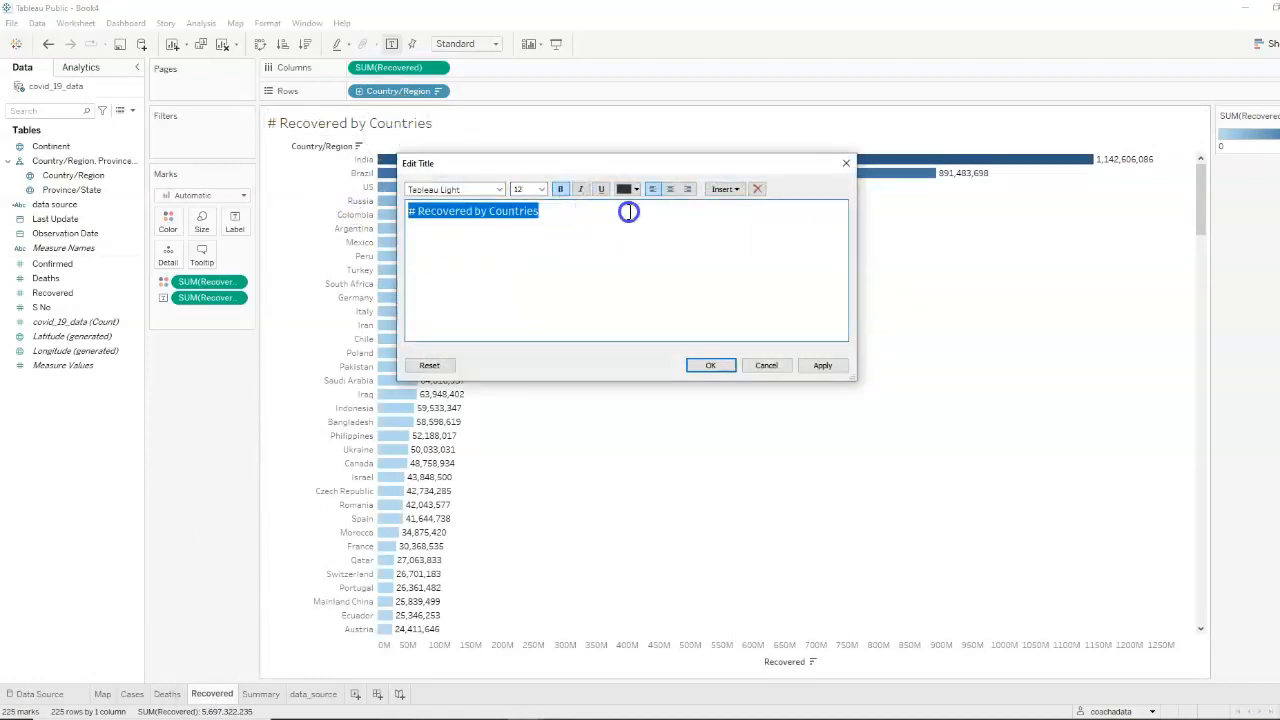
pyautogui.click(637, 190)
pyautogui.click(623, 271)
pyautogui.click(712, 366)
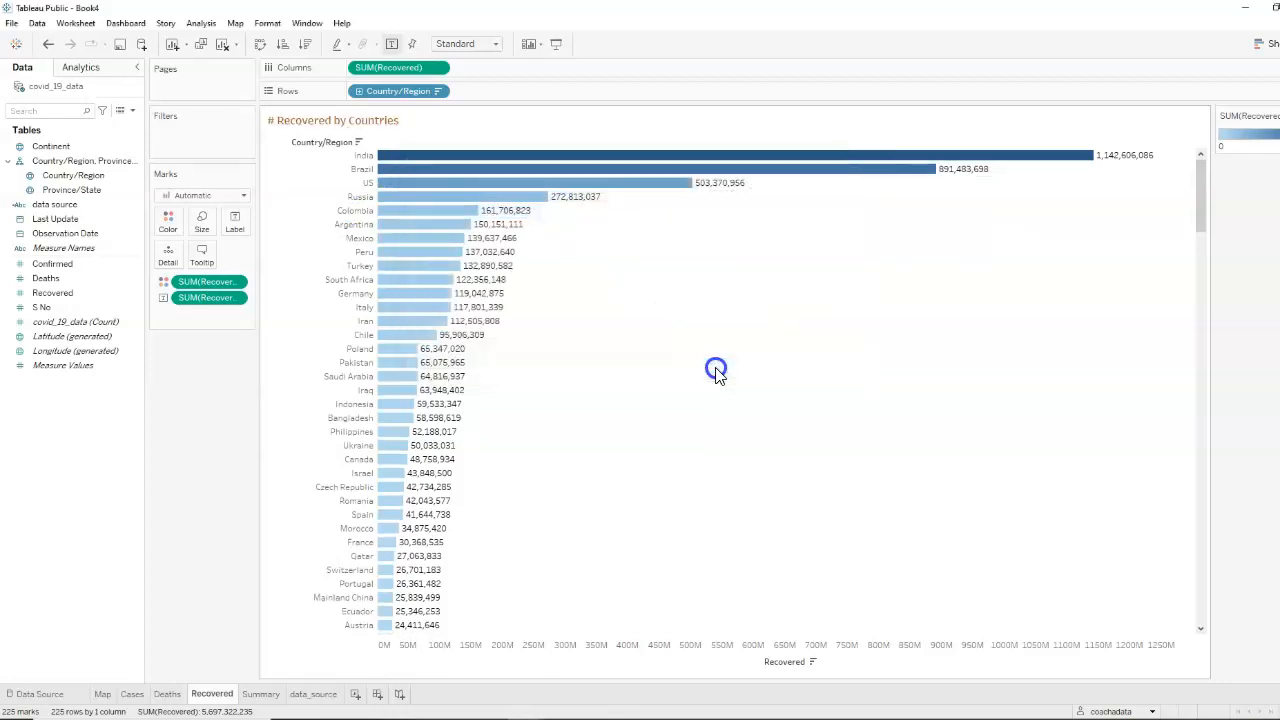
# Hide the row field labels and the Recovered axis header on the Recovered chart
pyautogui.click(318, 143)
pyautogui.rightClick(307, 145)
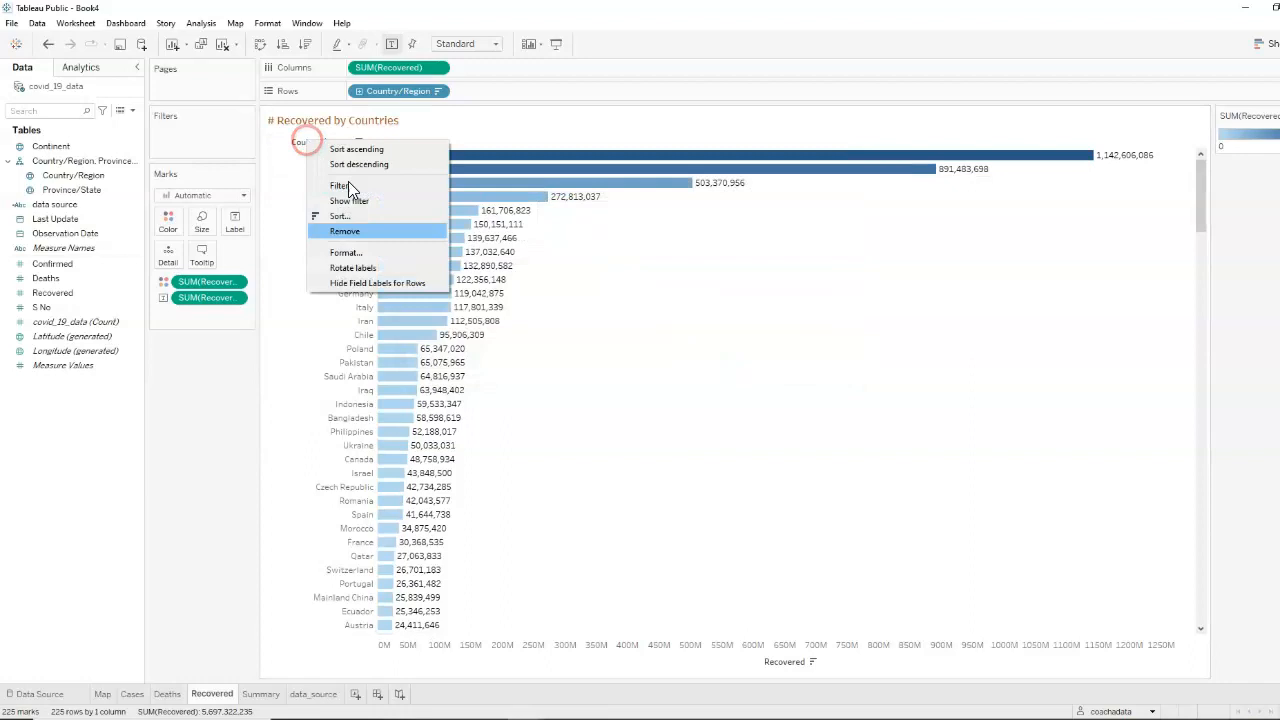
pyautogui.click(375, 286)
pyautogui.click(790, 658)
pyautogui.rightClick(790, 658)
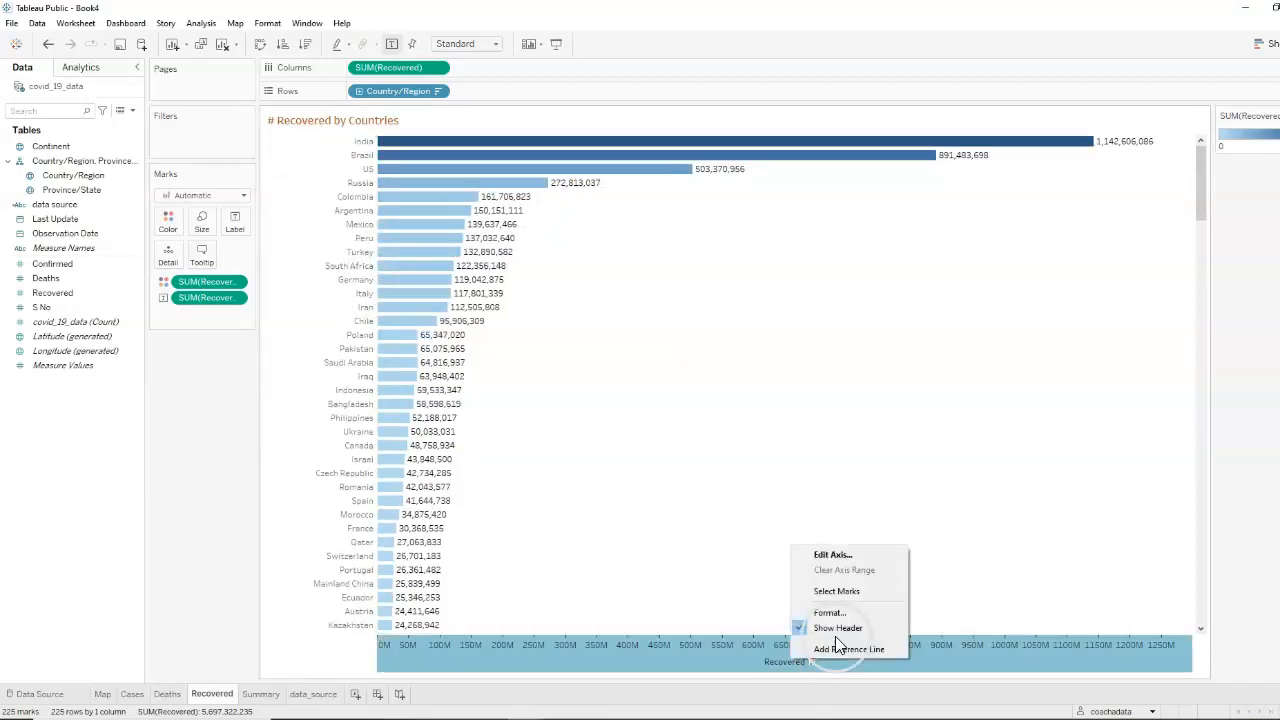
pyautogui.click(810, 629)
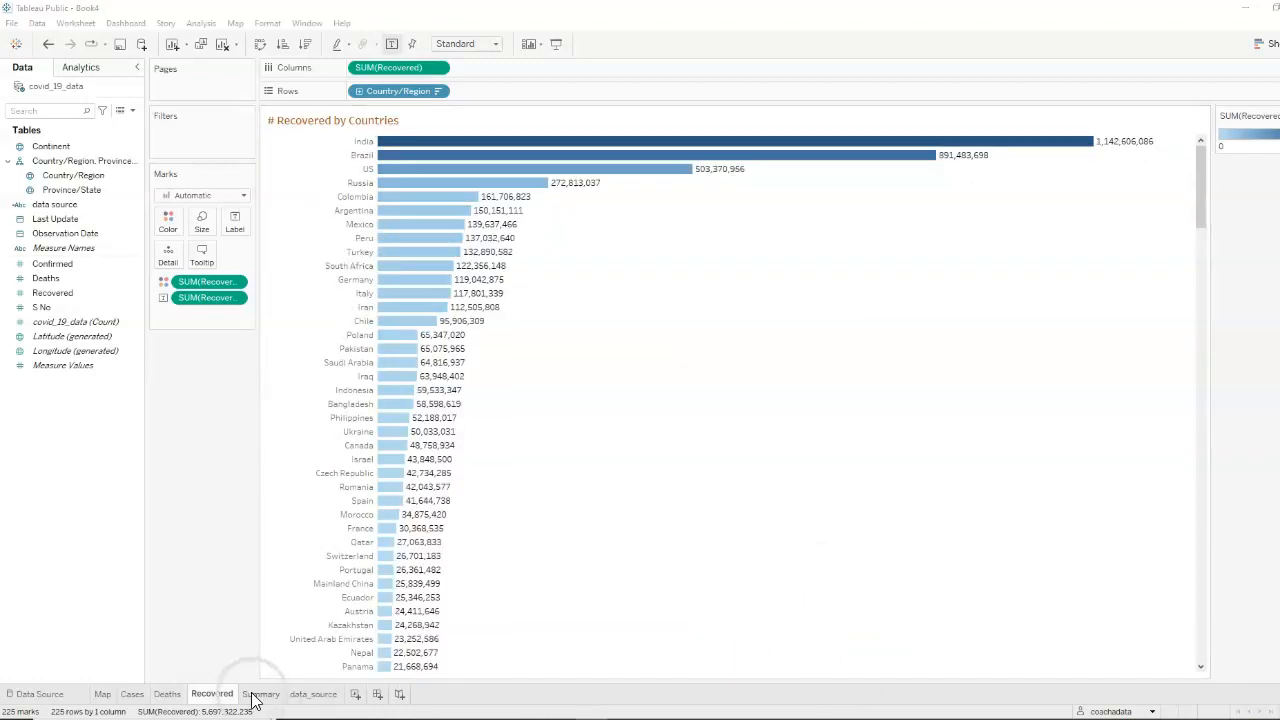
# Change the whole title text of the data_source worksheet to the same brown colour as the chart titles
pyautogui.click(260, 693)
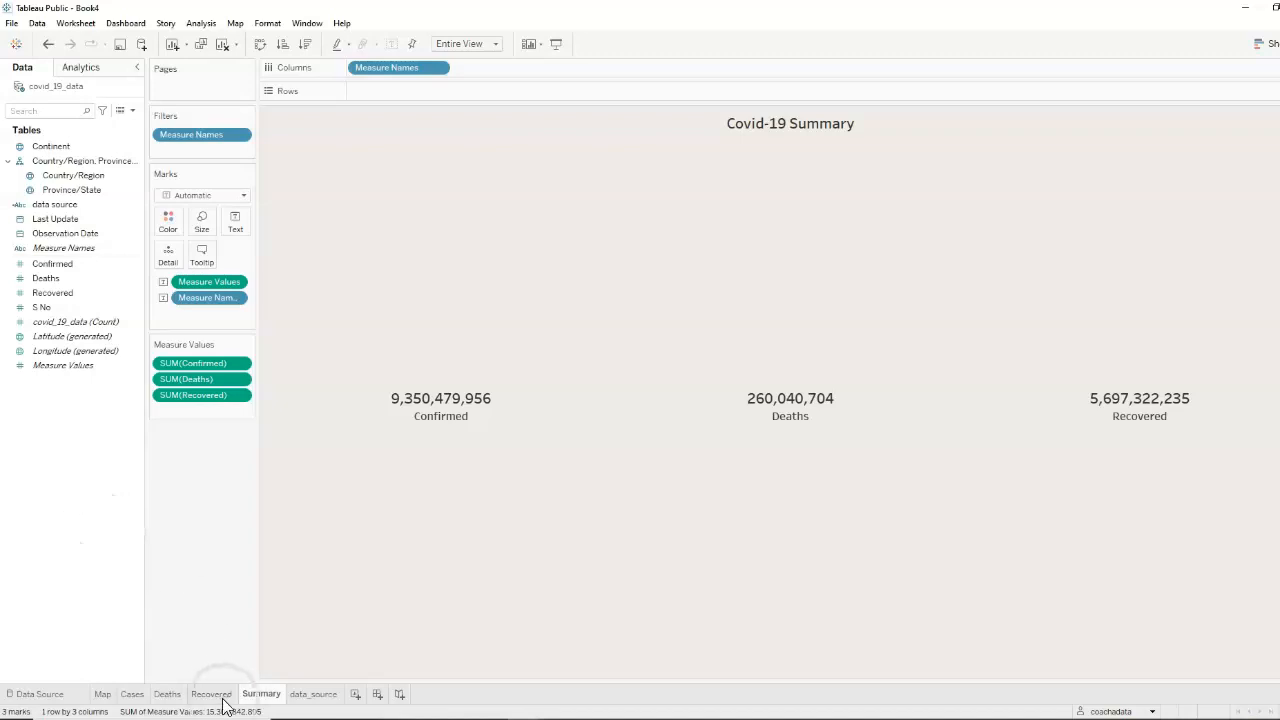
pyautogui.click(316, 694)
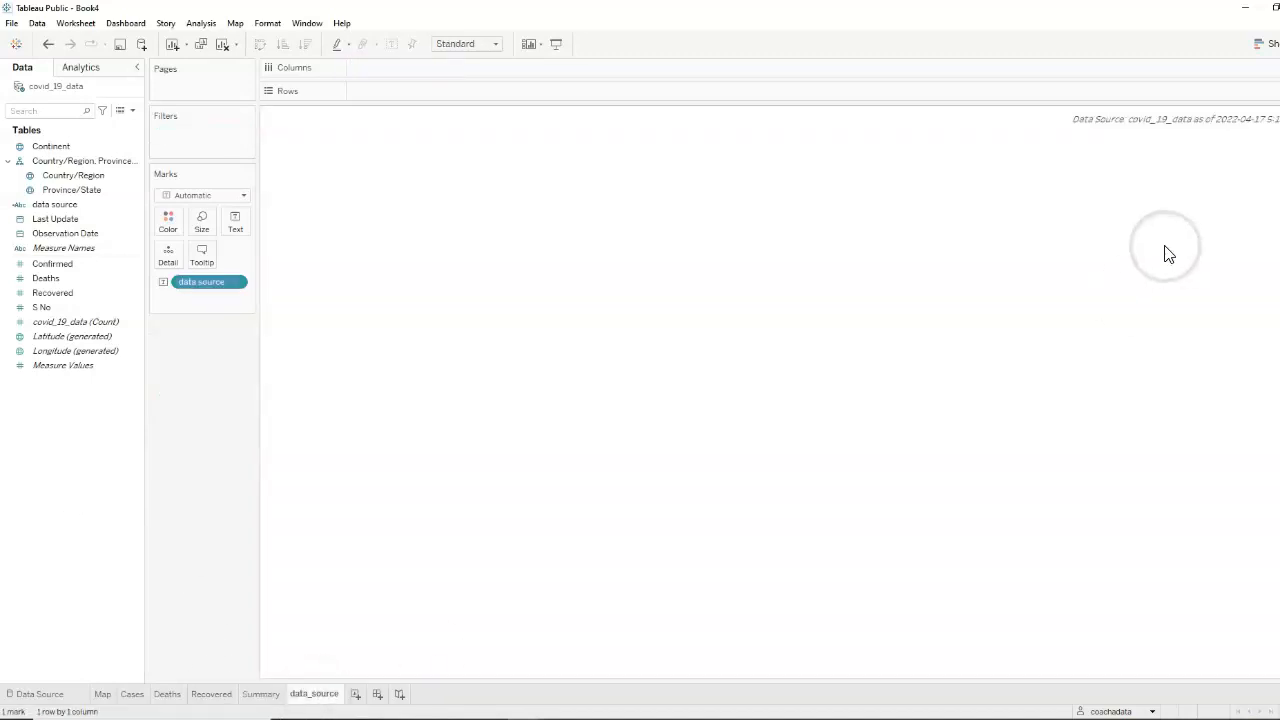
pyautogui.doubleClick(1125, 120)
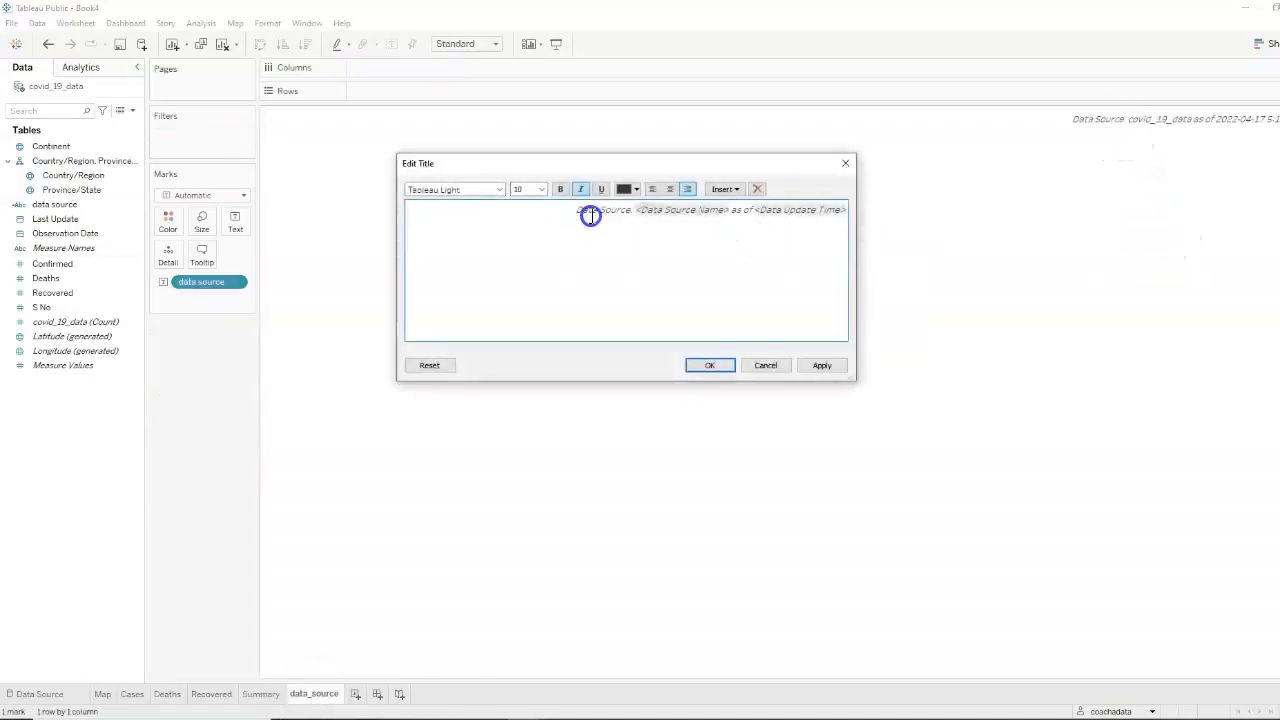
pyautogui.hotkey('ctrl', 'a')
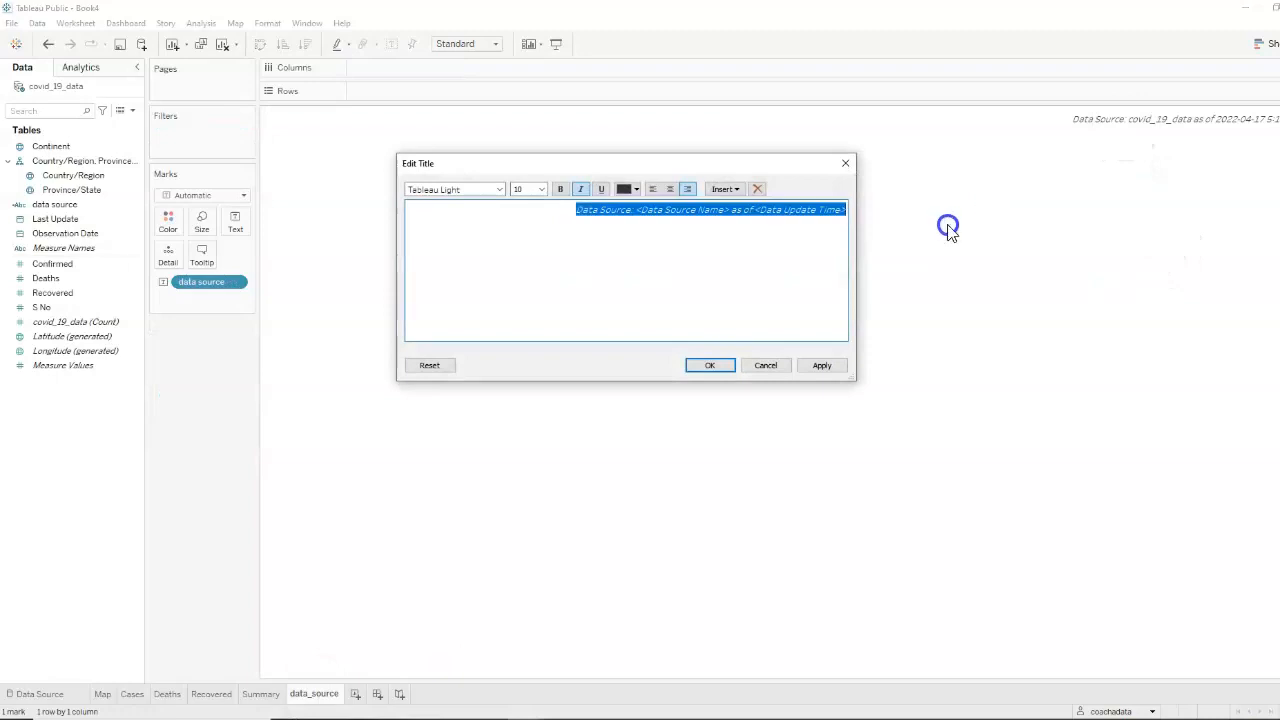
pyautogui.click(635, 188)
pyautogui.click(624, 270)
pyautogui.click(719, 366)
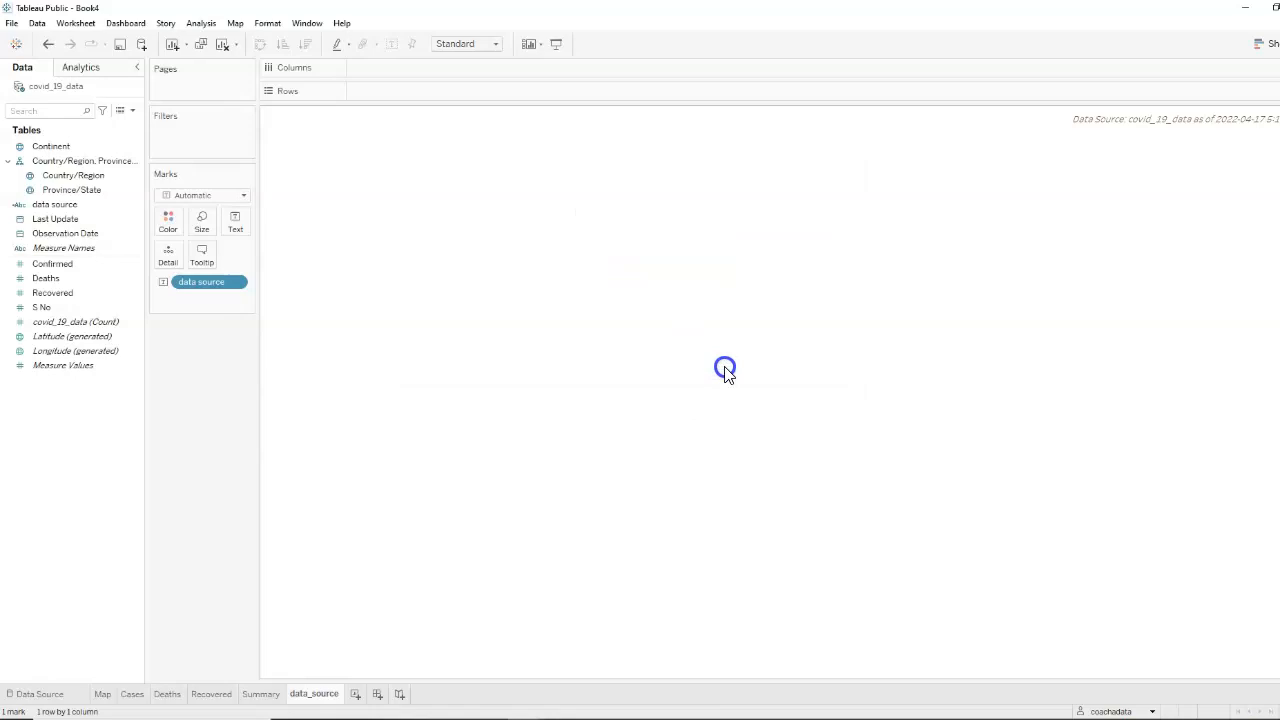
# Create a new dashboard and delete its Phone layout
pyautogui.click(380, 695)
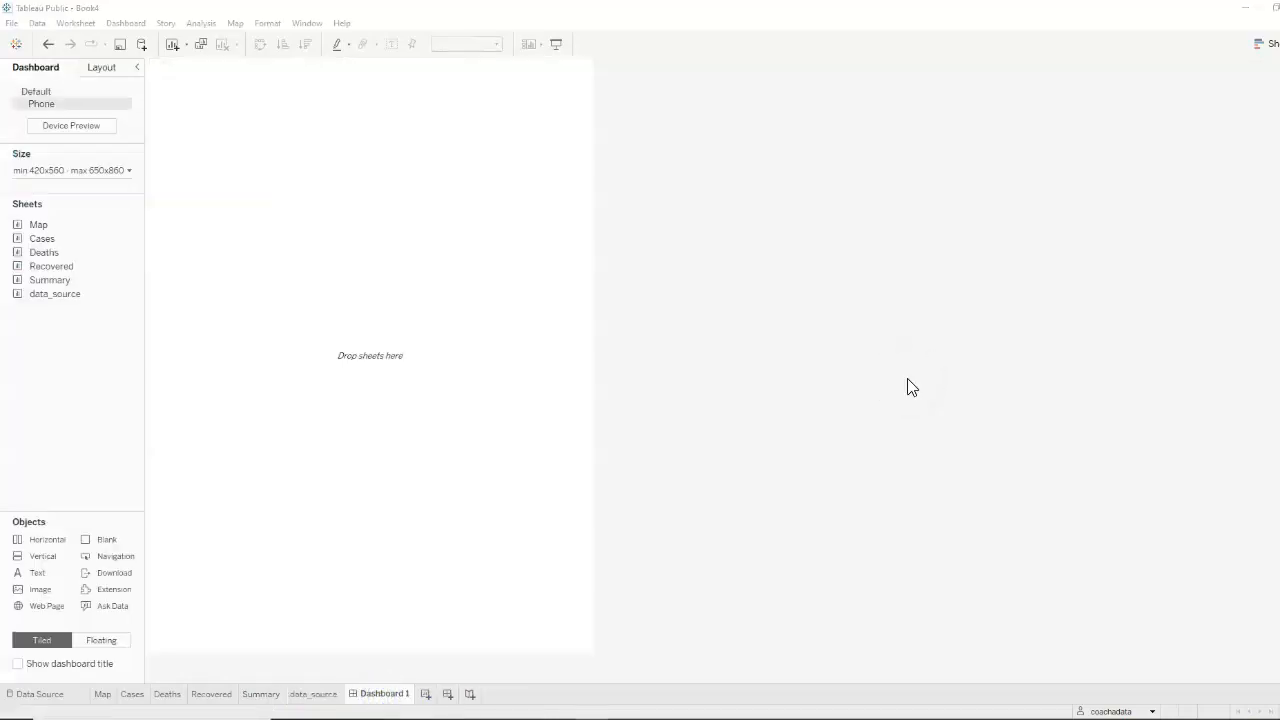
pyautogui.moveTo(59, 104)
pyautogui.click(124, 104)
pyautogui.click(136, 150)
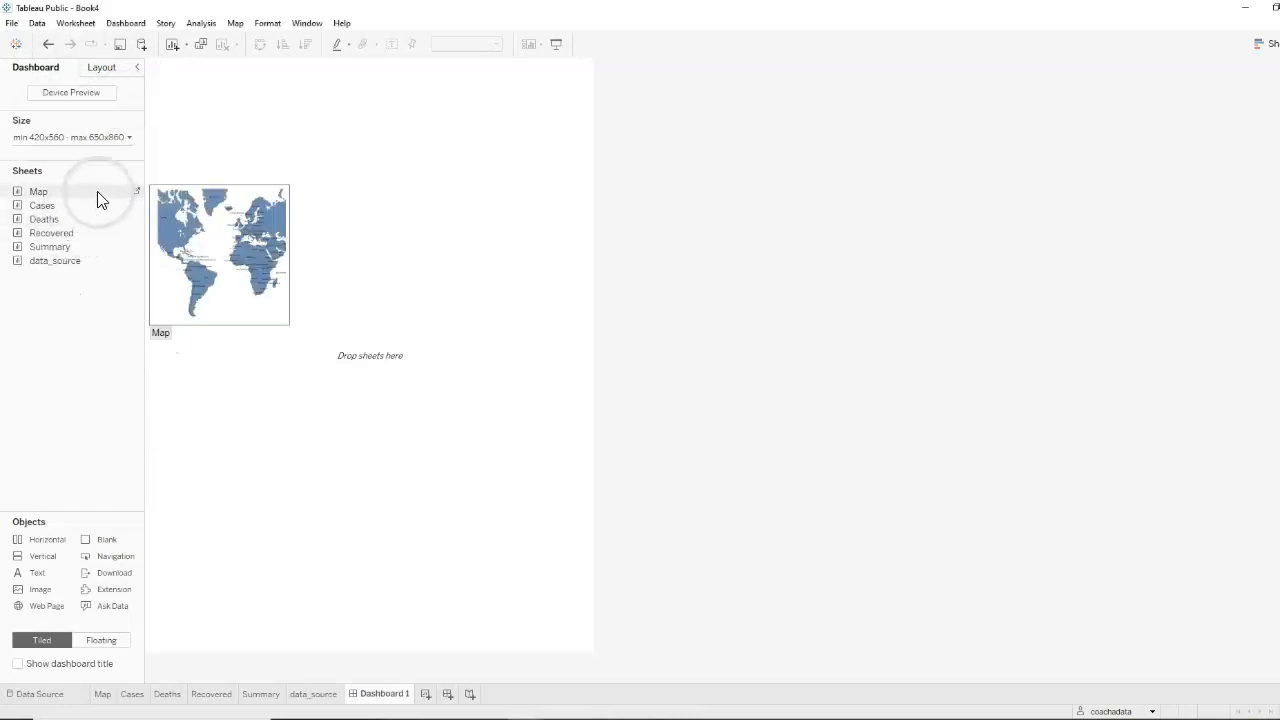
# Set the dashboard to a fixed size using the Desktop Browser (1000 x 800) preset
pyautogui.click(110, 140)
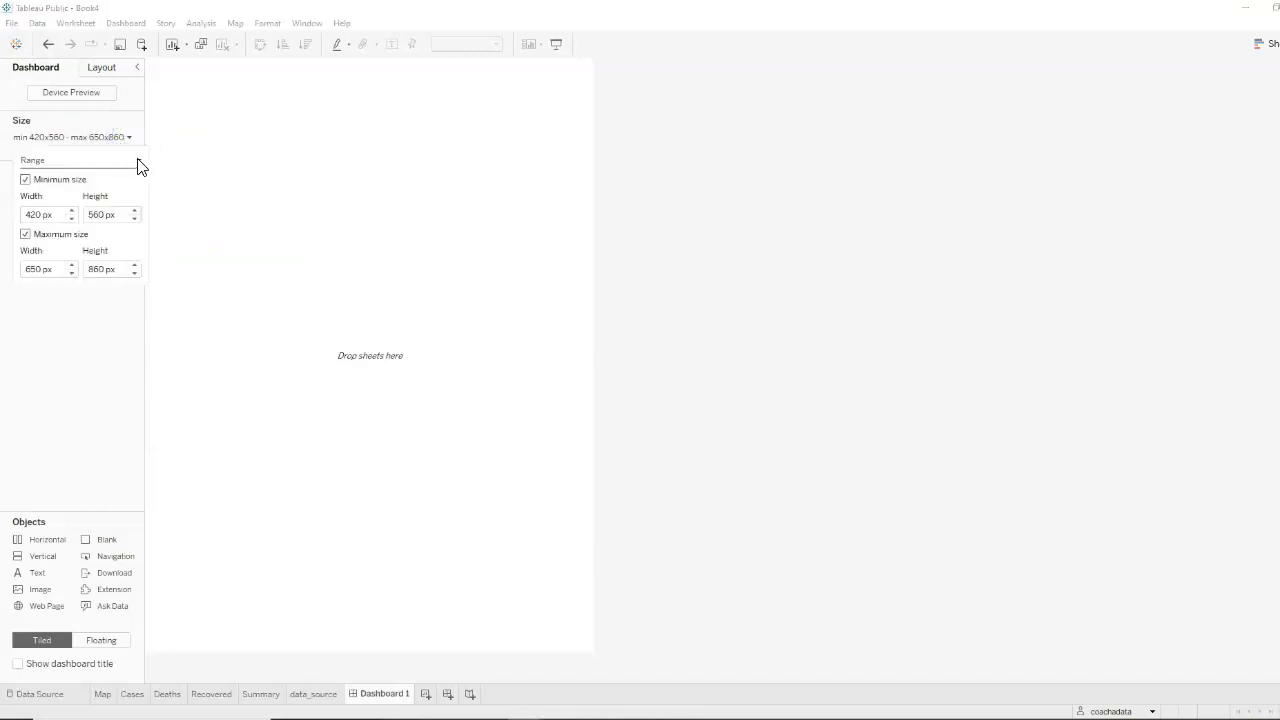
pyautogui.click(139, 163)
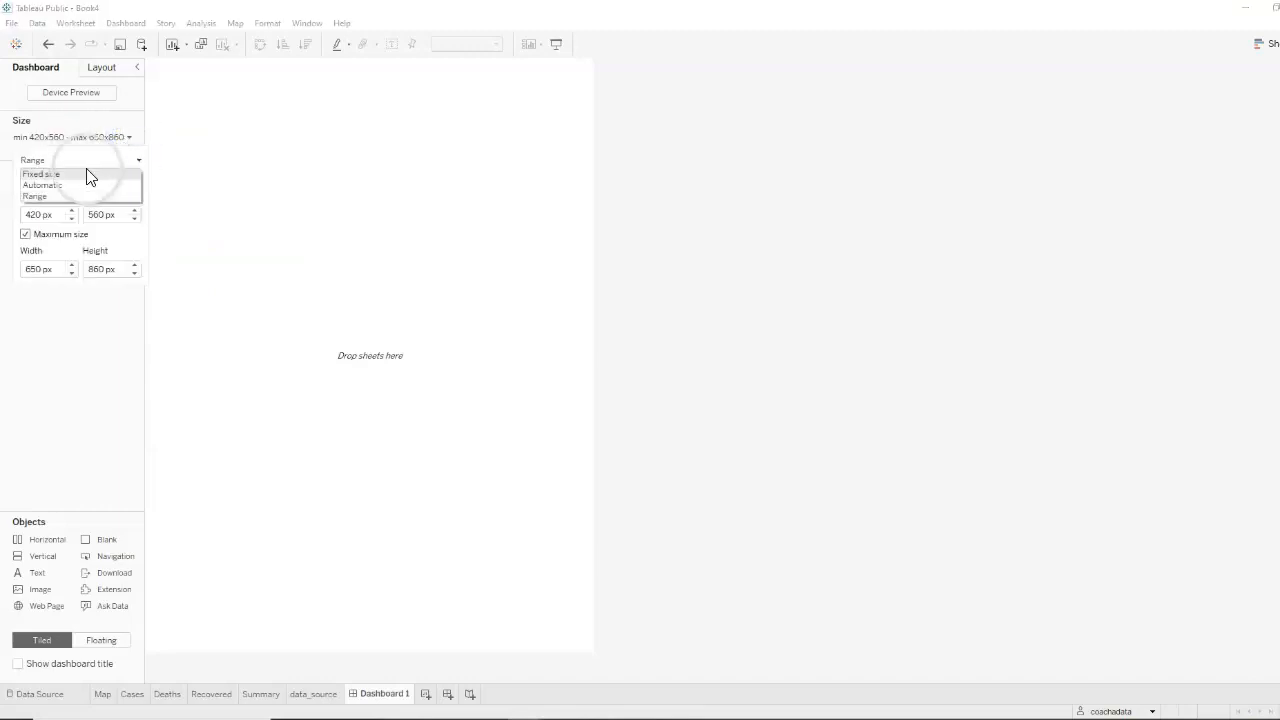
pyautogui.click(79, 174)
pyautogui.click(128, 184)
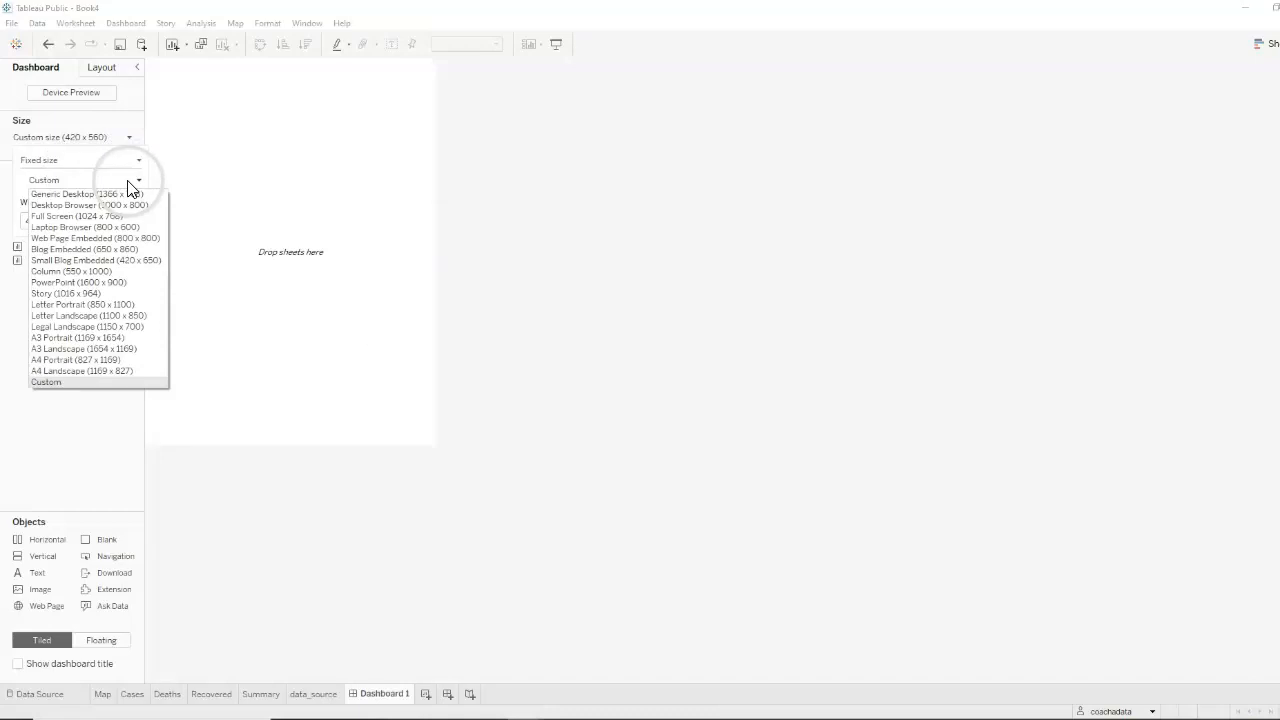
pyautogui.click(85, 206)
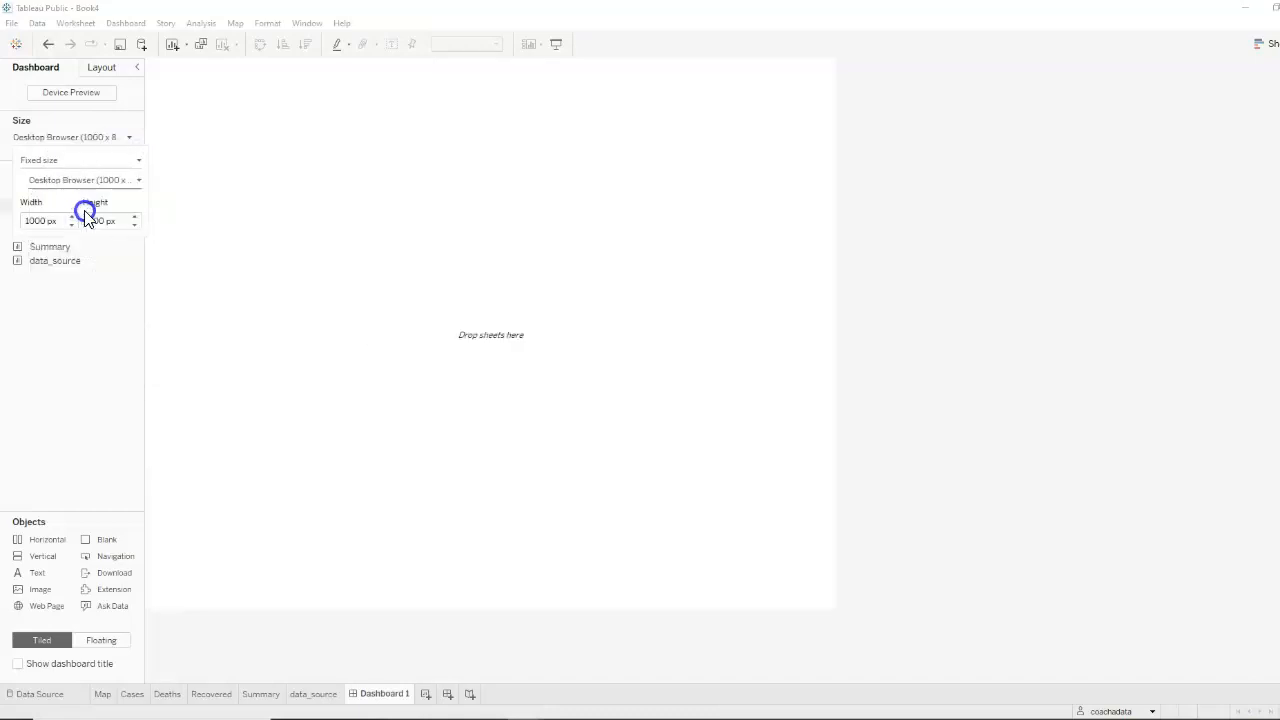
pyautogui.click(118, 358)
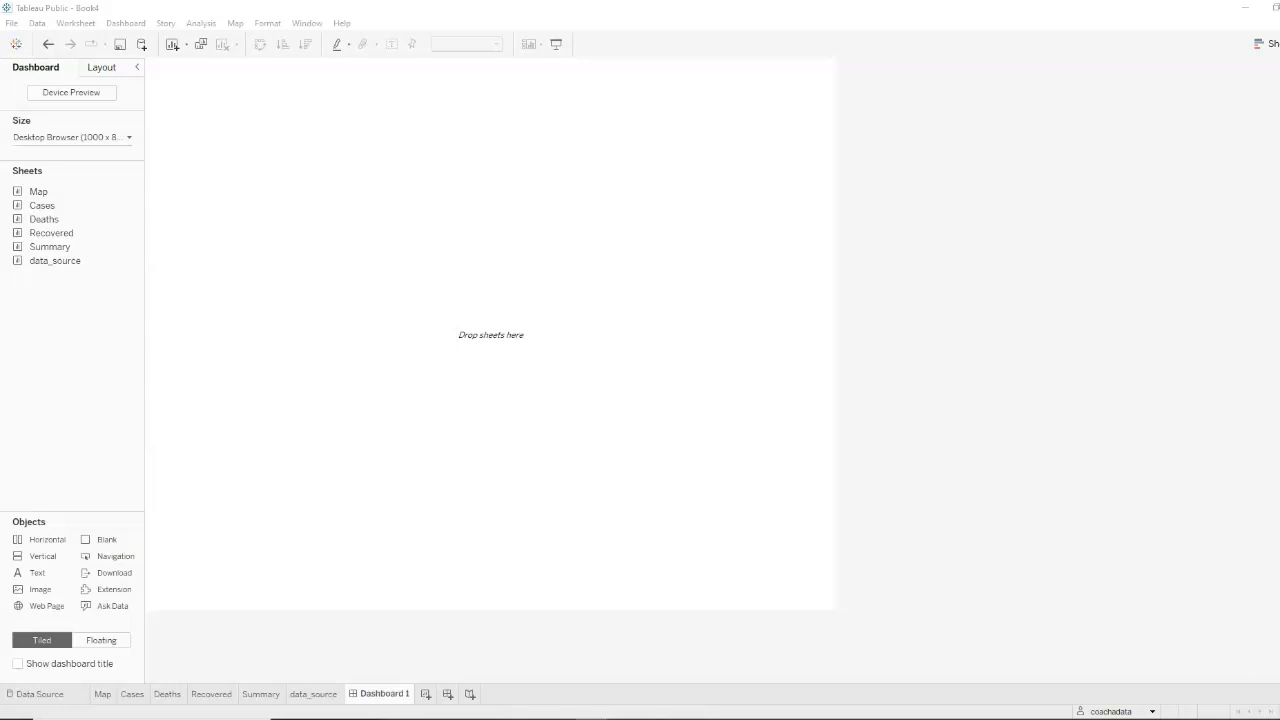
# Place the Map sheet on the dashboard with the Summary sheet above it as a narrow full-width strip
pyautogui.moveTo(42, 190); pyautogui.dragTo(322, 237)
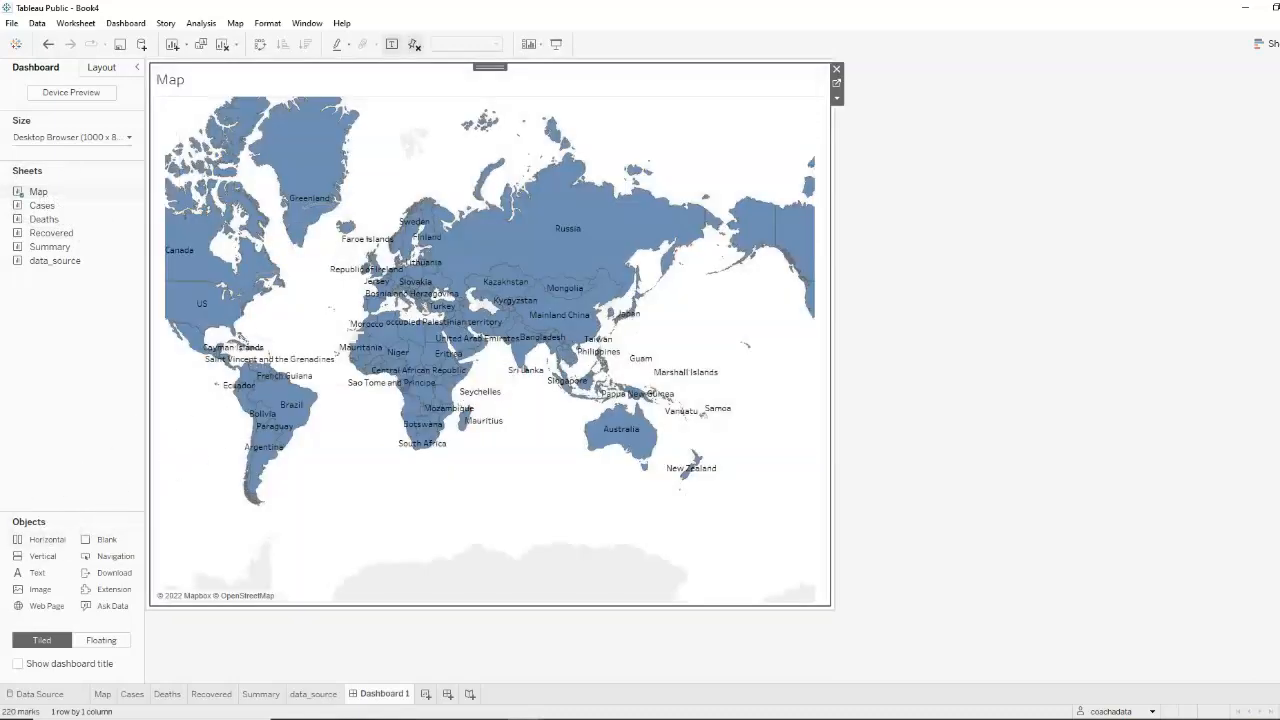
pyautogui.moveTo(48, 246)
pyautogui.mouseDown()
pyautogui.moveTo(176, 212)
pyautogui.moveTo(465, 217)
pyautogui.mouseUp()
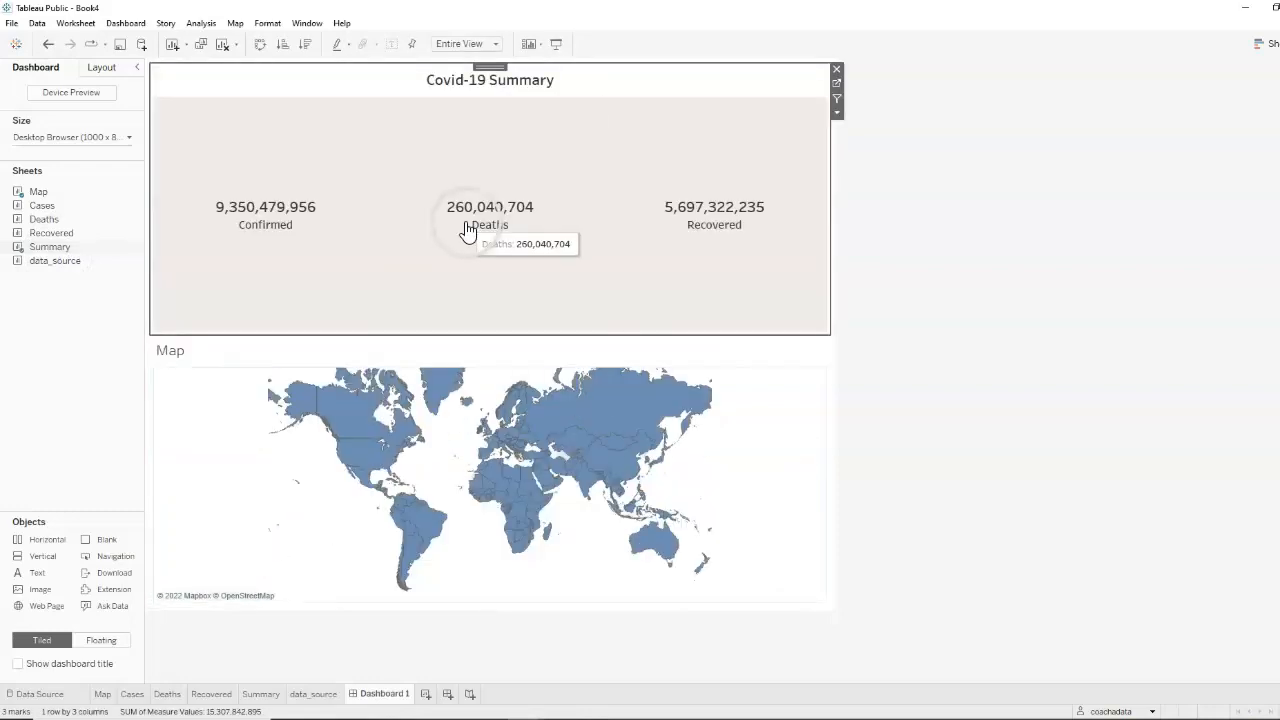
pyautogui.moveTo(401, 333); pyautogui.dragTo(459, 140)
pyautogui.click(1157, 434)
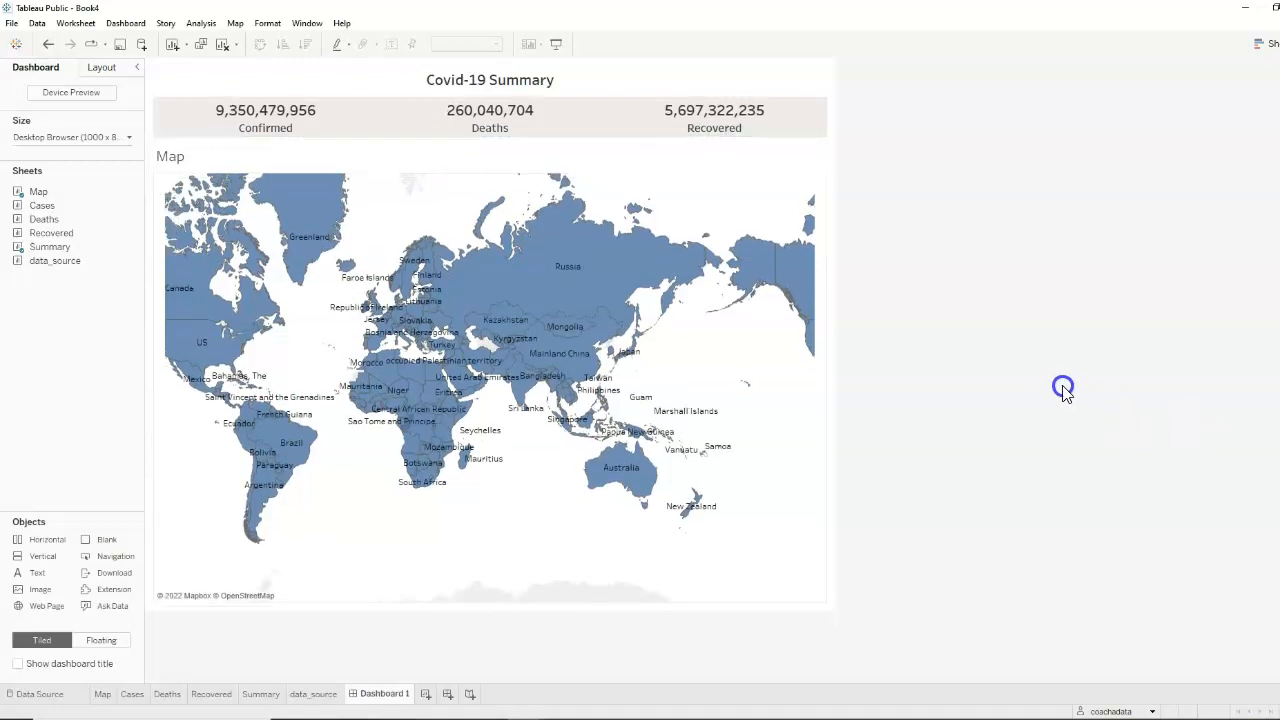
# Hide the title of the Map sheet on the dashboard
pyautogui.click(180, 161)
pyautogui.rightClick(180, 161)
pyautogui.click(232, 198)
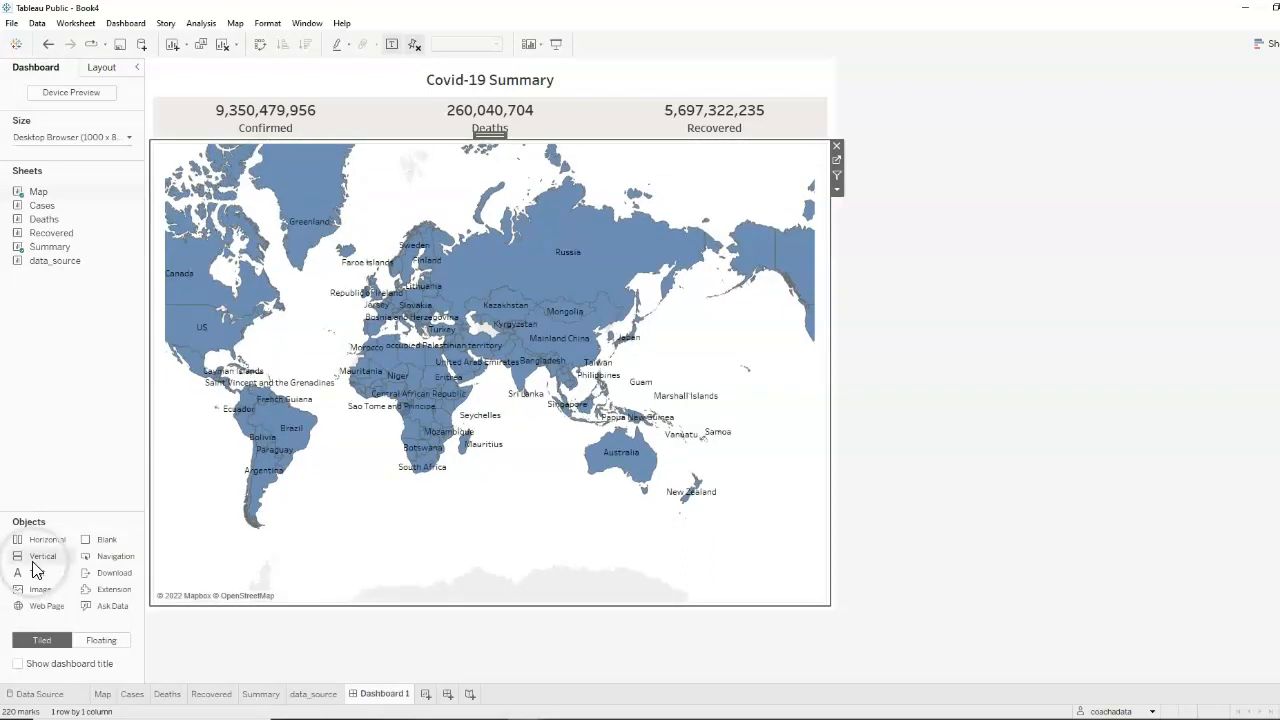
# Add a horizontal container below the map and place the Cases and Deaths sheets side by side in it
pyautogui.moveTo(35, 562); pyautogui.dragTo(392, 552)
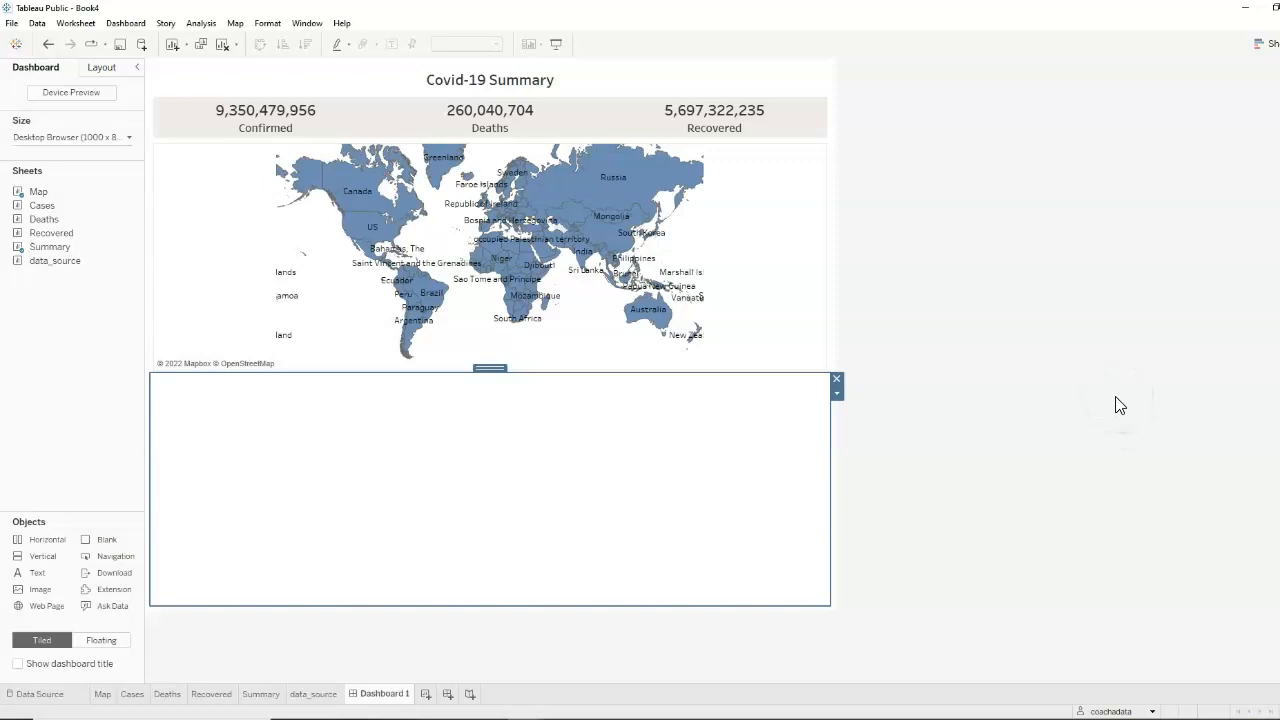
pyautogui.click(1116, 398)
pyautogui.moveTo(47, 206)
pyautogui.mouseDown()
pyautogui.moveTo(59, 285)
pyautogui.moveTo(259, 528)
pyautogui.mouseUp()
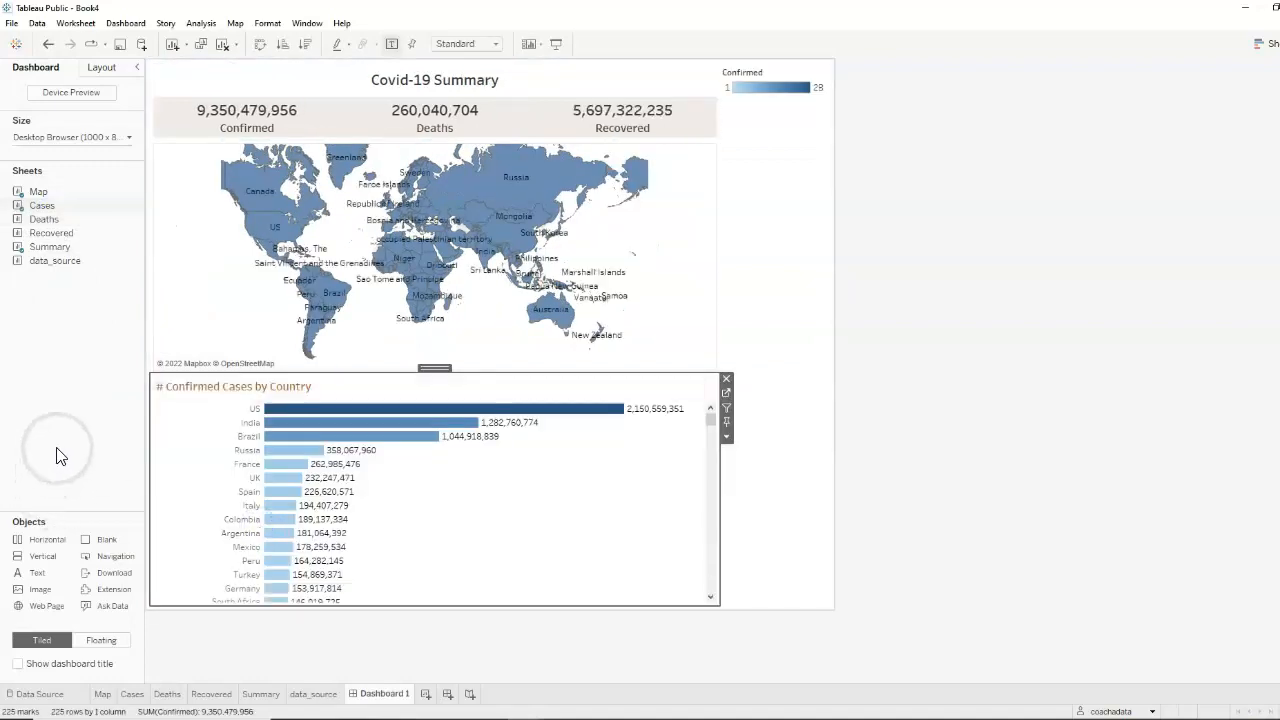
pyautogui.moveTo(43, 220); pyautogui.dragTo(768, 471)
pyautogui.click(697, 478)
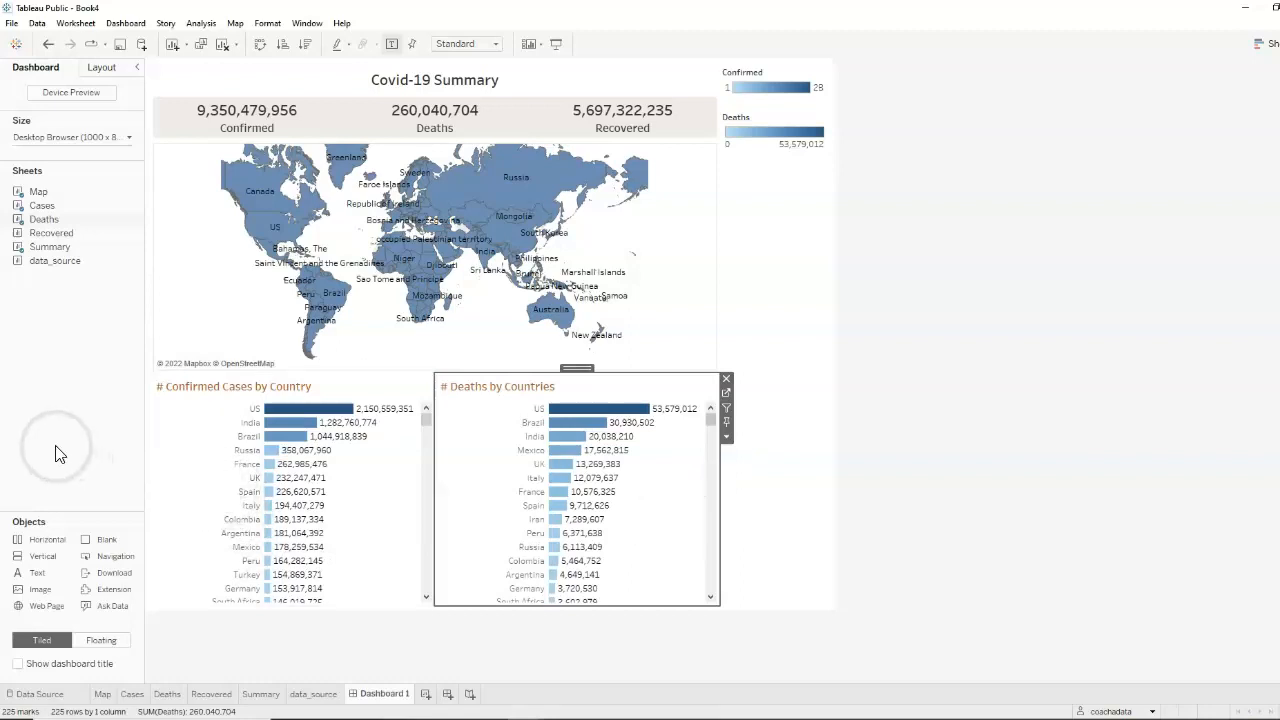
# Narrow the country label column of the Confirmed Cases chart and set its fit to Fit Width
pyautogui.moveTo(262, 456); pyautogui.dragTo(209, 464)
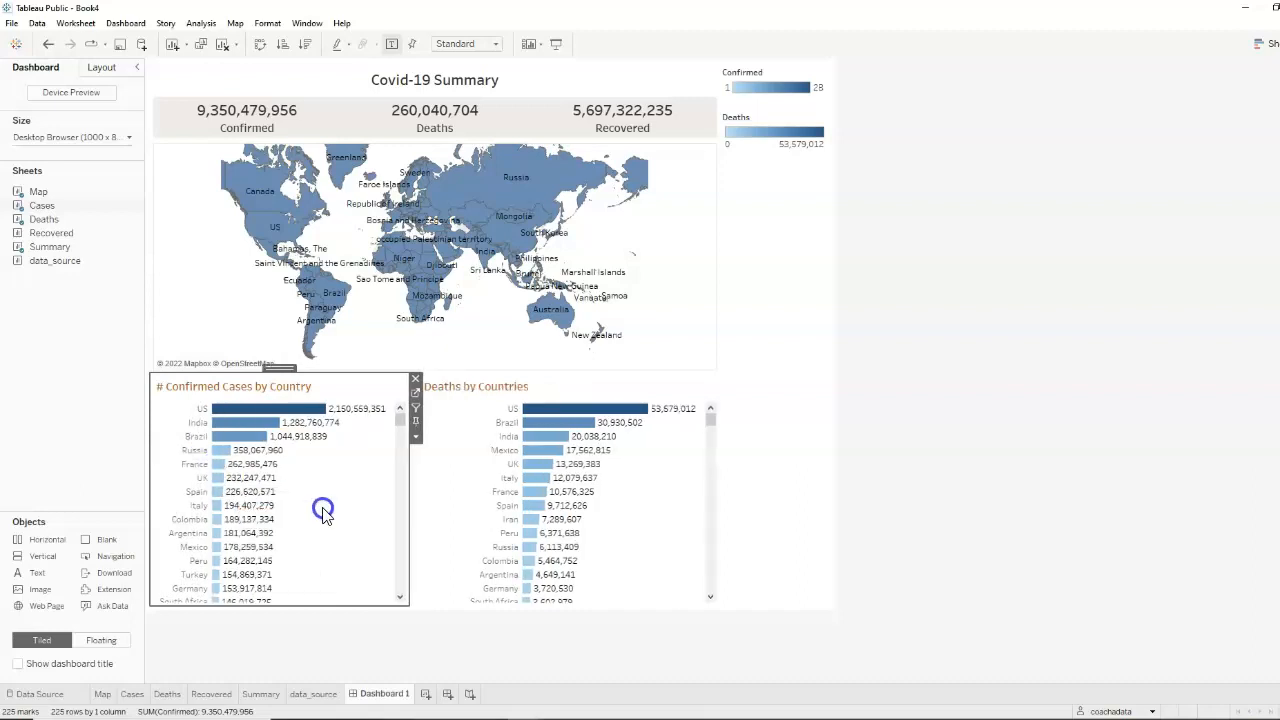
pyautogui.click(417, 441)
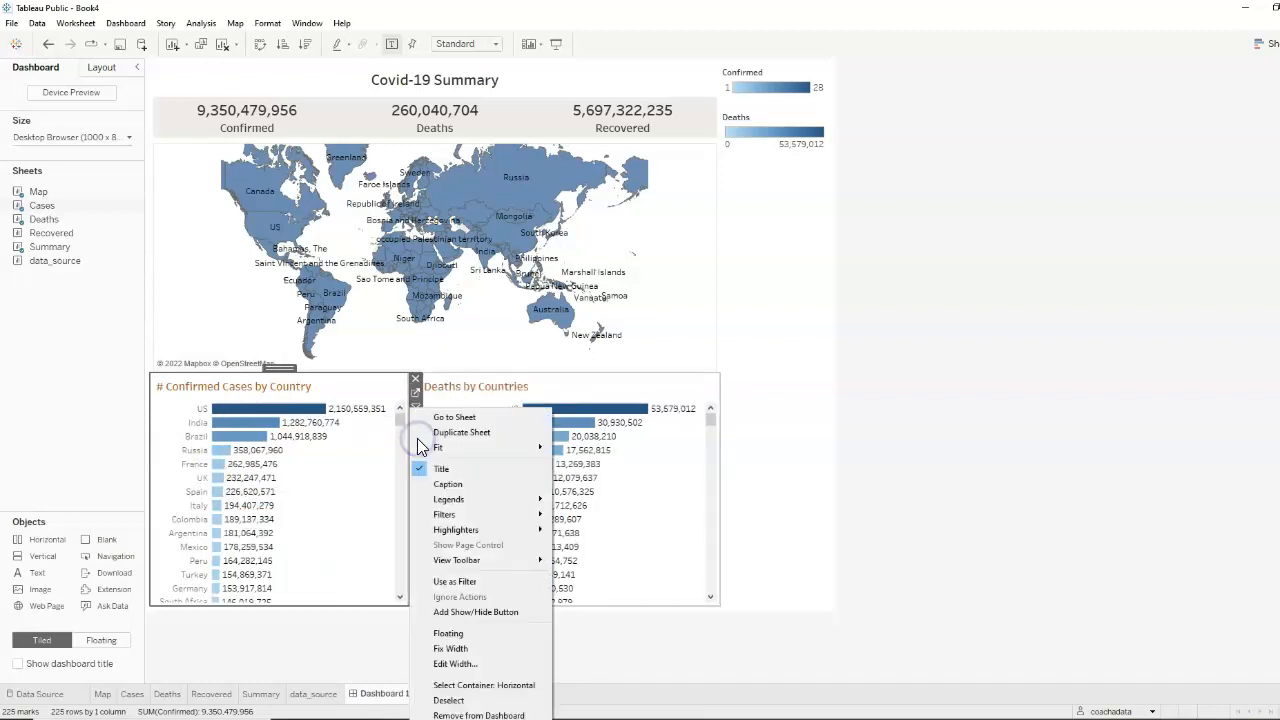
pyautogui.moveTo(490, 445)
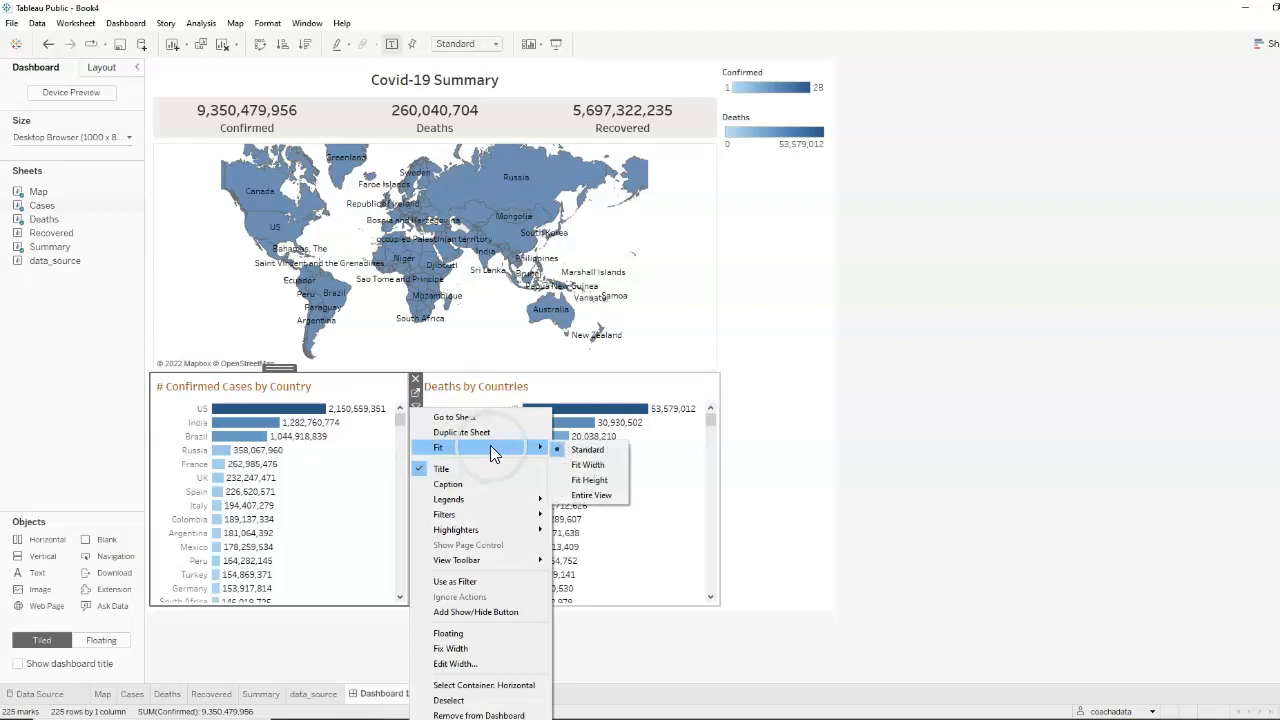
pyautogui.click(590, 466)
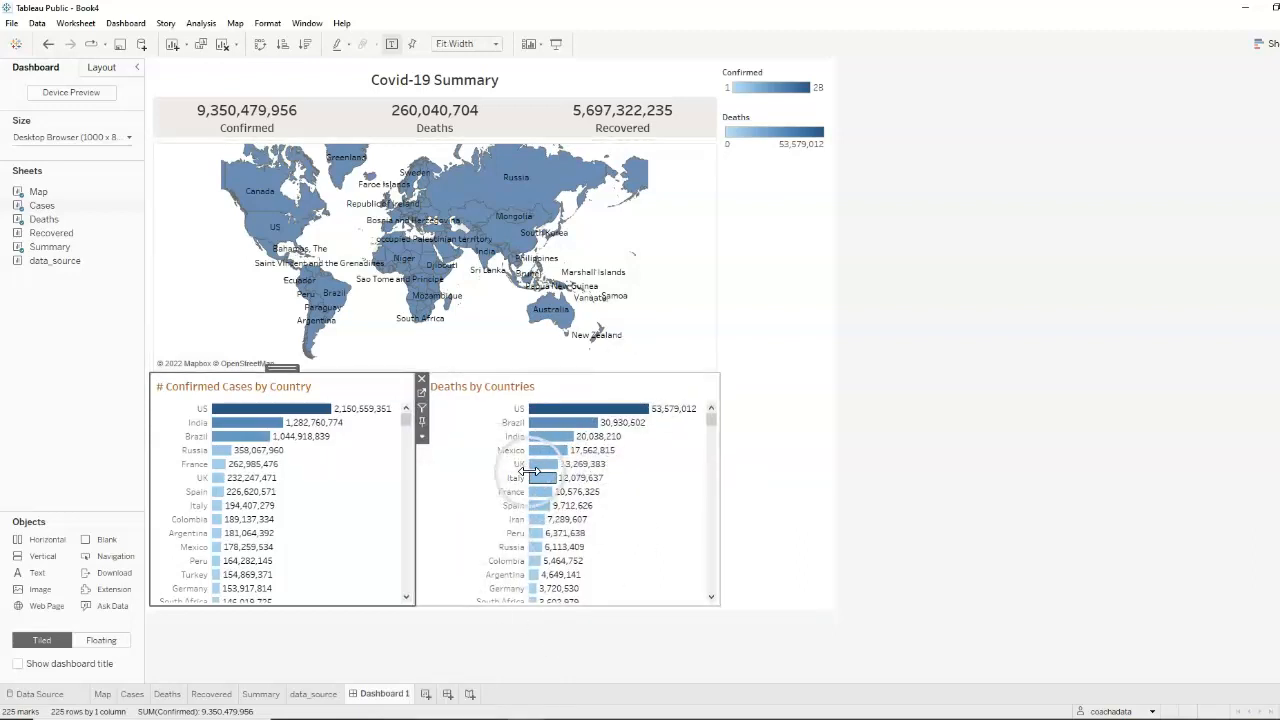
# Narrow the country label column of the Deaths chart and set its fit to Fit Width
pyautogui.click(506, 474)
pyautogui.moveTo(506, 474); pyautogui.dragTo(470, 483)
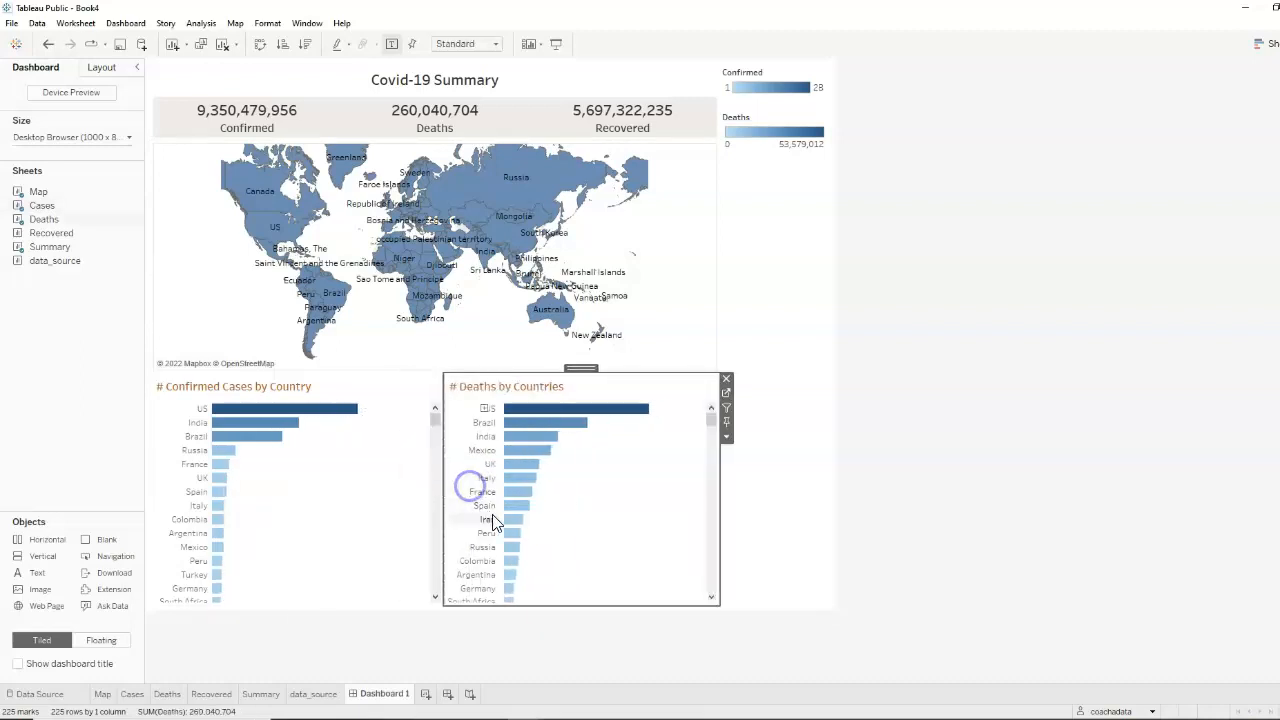
pyautogui.click(726, 440)
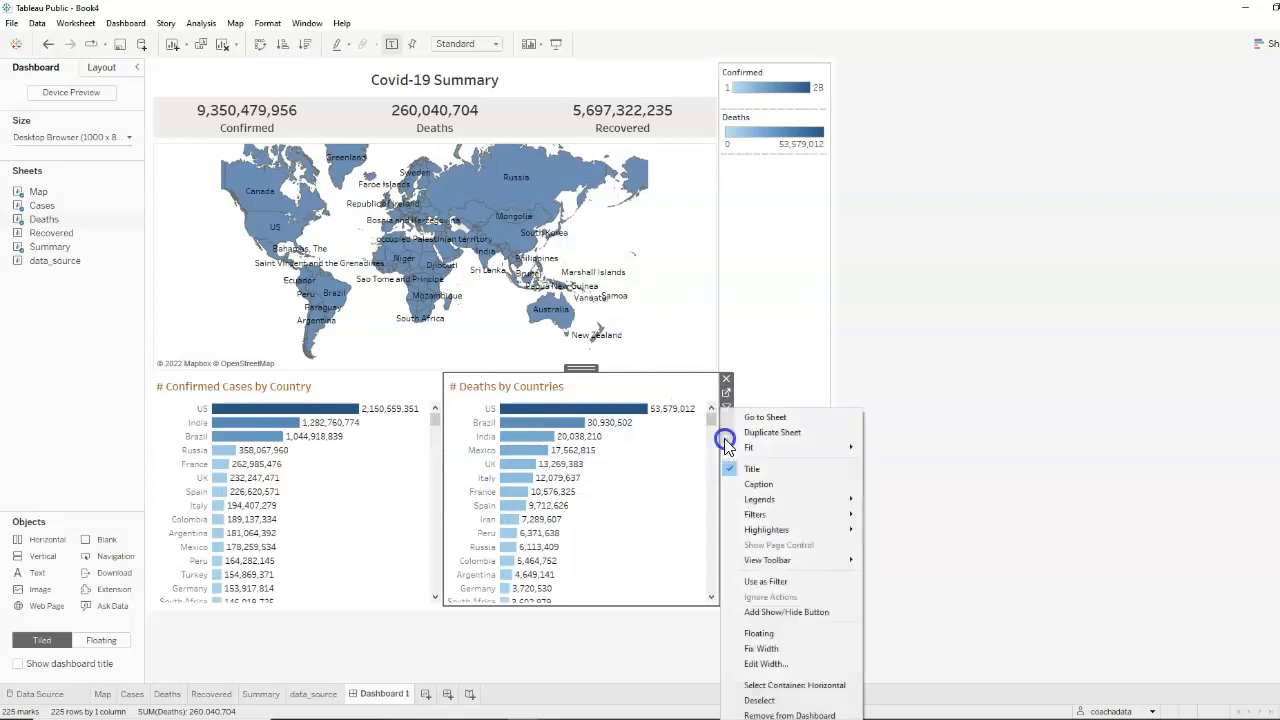
pyautogui.click(758, 447)
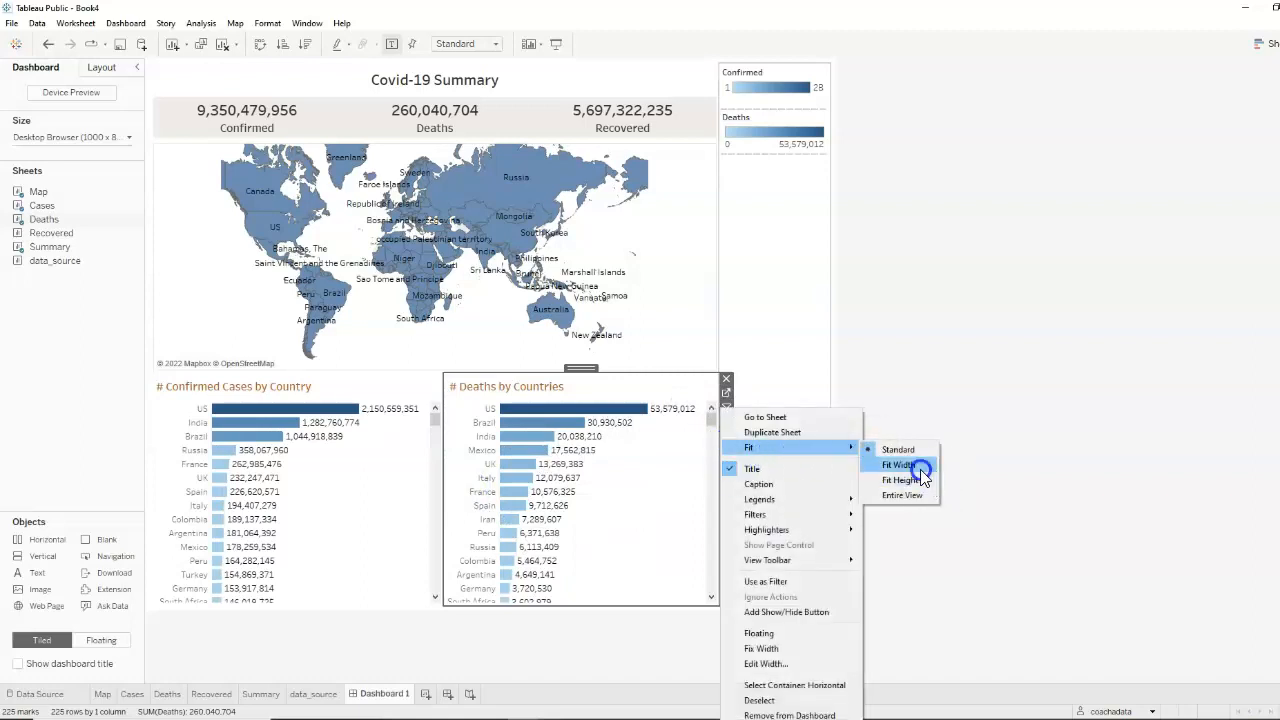
pyautogui.click(899, 465)
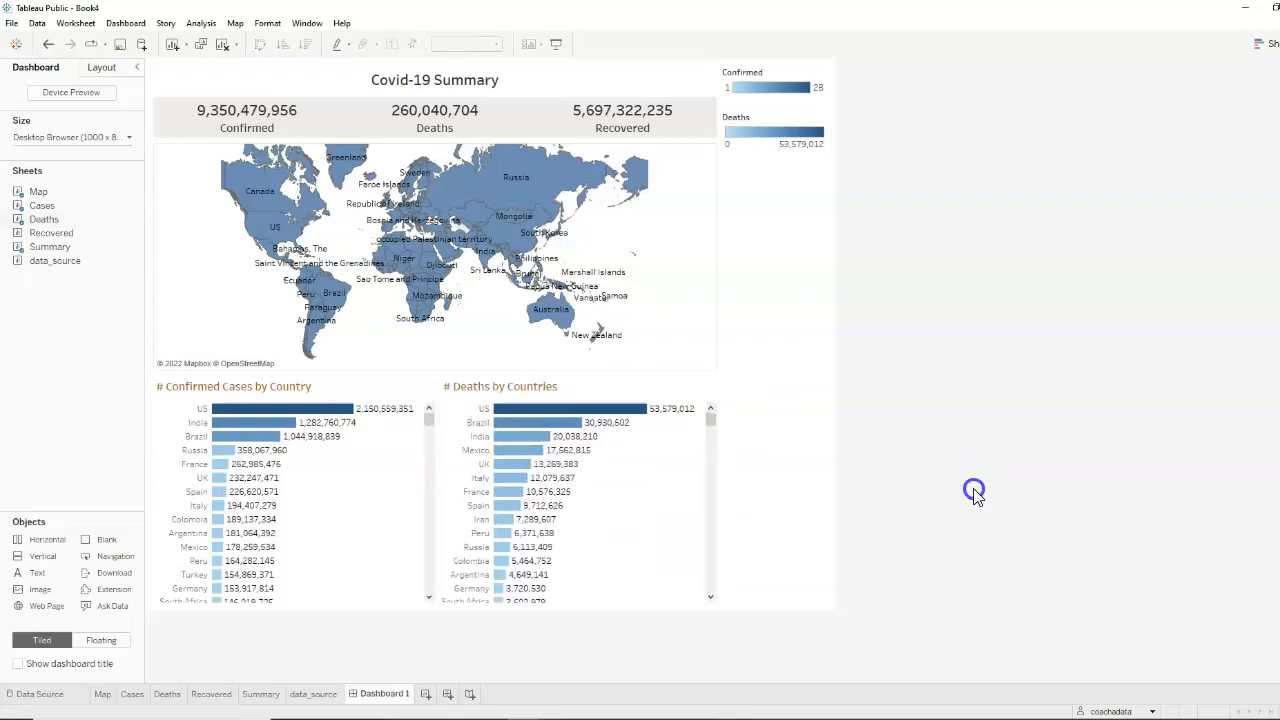
# Add the Recovered sheet beside the Deaths chart, with a narrower country label column and the Fit Width setting
pyautogui.moveTo(48, 243); pyautogui.dragTo(677, 497)
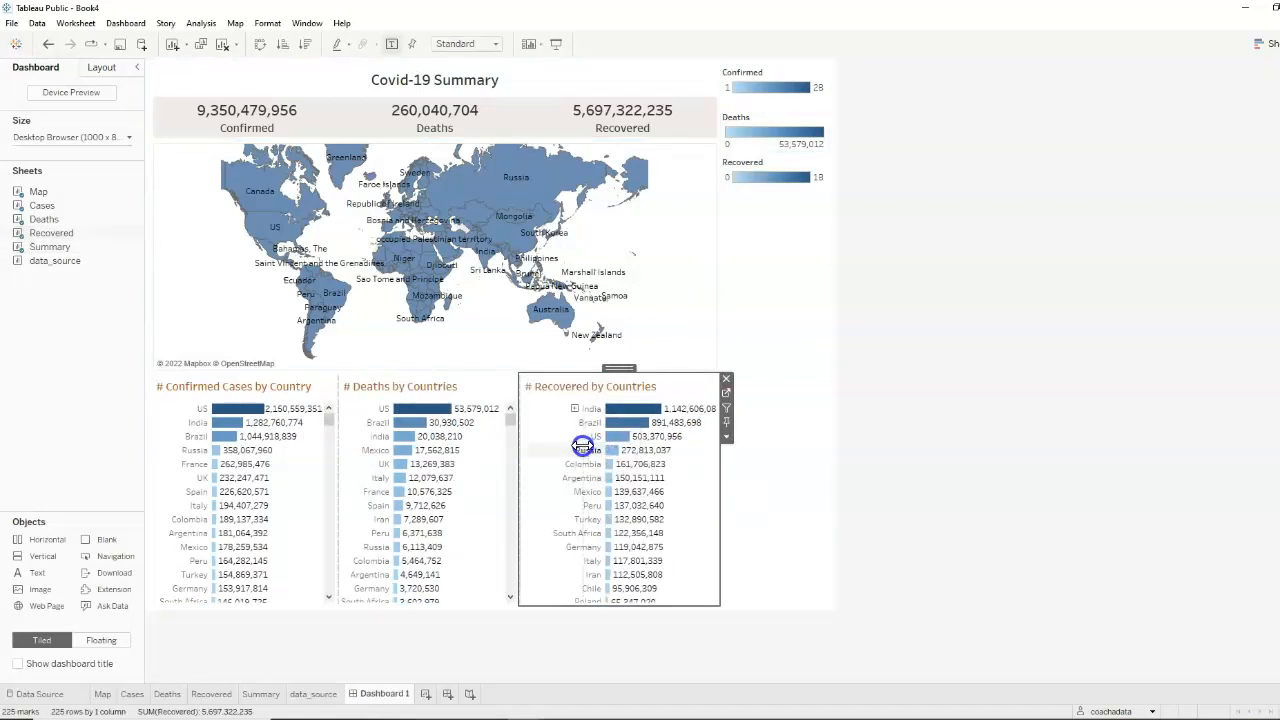
pyautogui.moveTo(576, 450); pyautogui.dragTo(576, 451)
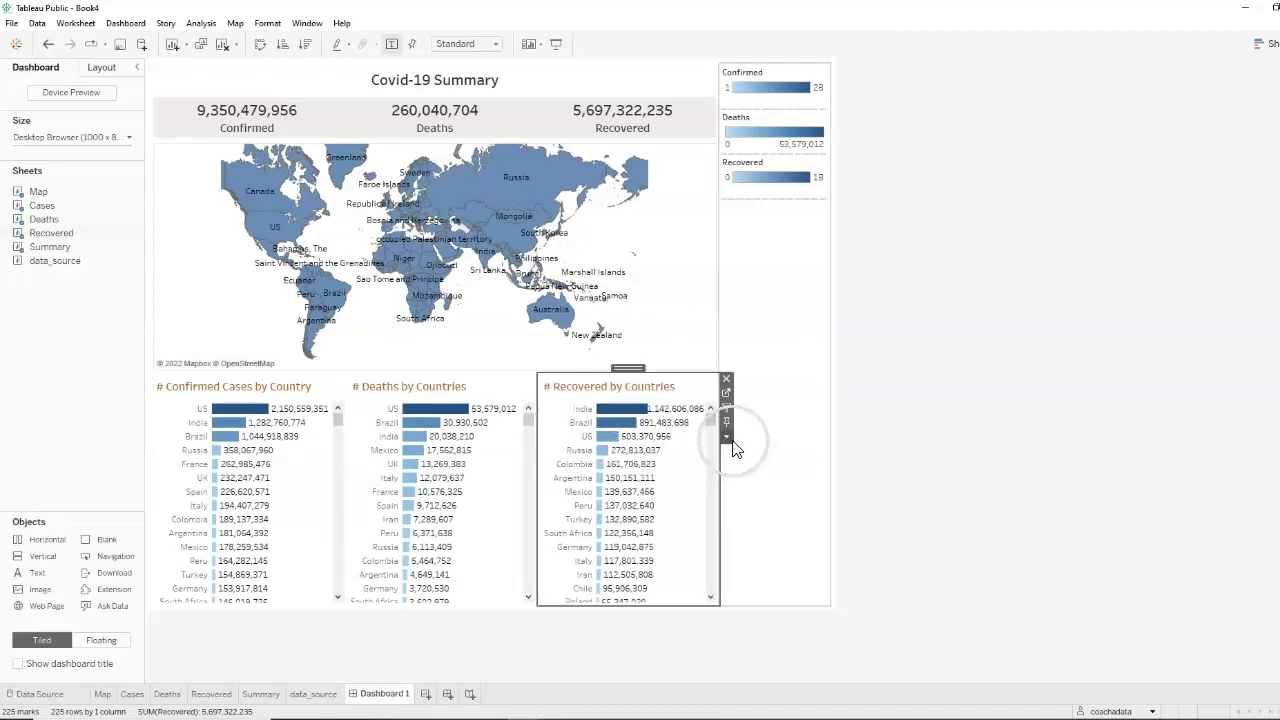
pyautogui.click(727, 437)
pyautogui.moveTo(760, 447)
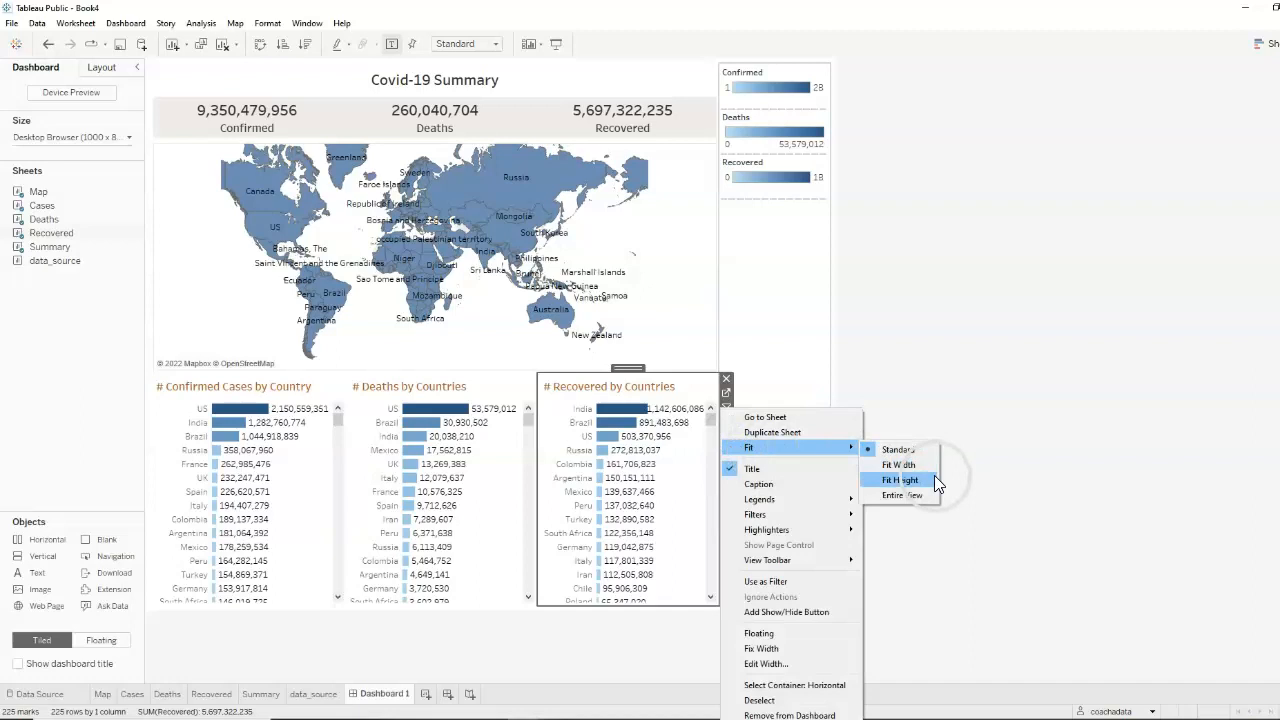
pyautogui.click(903, 465)
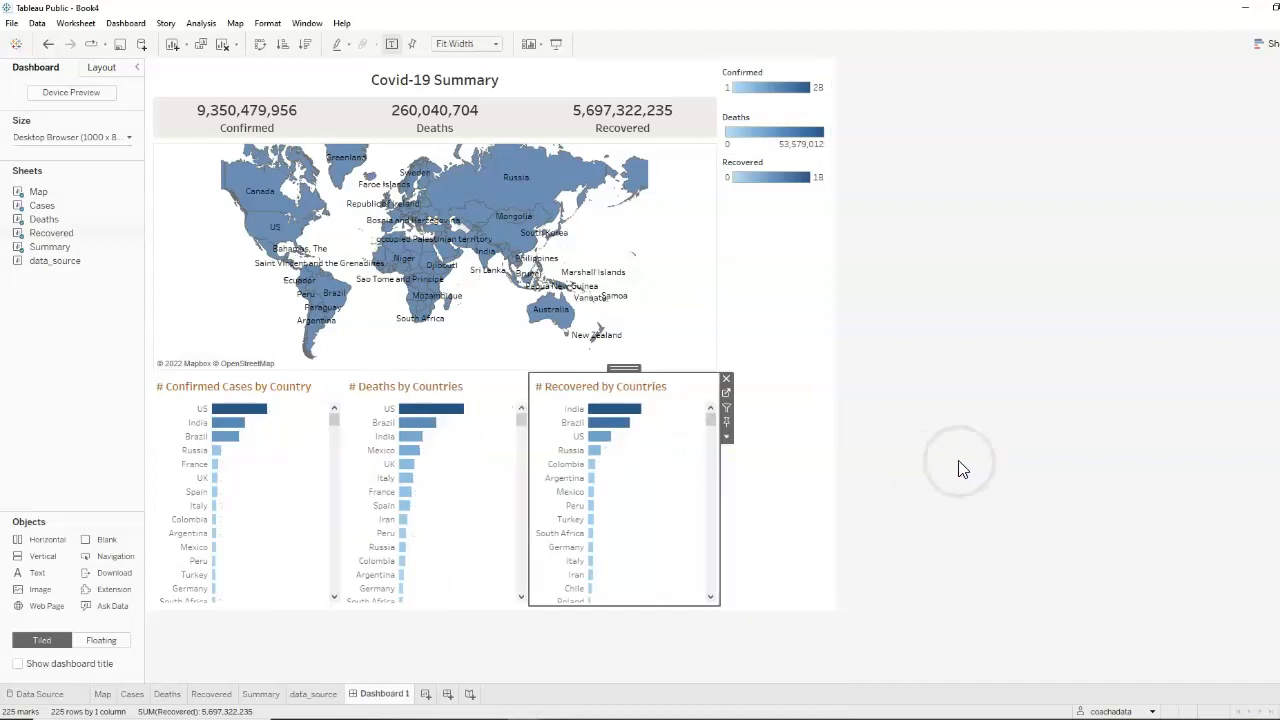
# Center the title "# Confirmed Cases by Country" above its chart
pyautogui.click(240, 388)
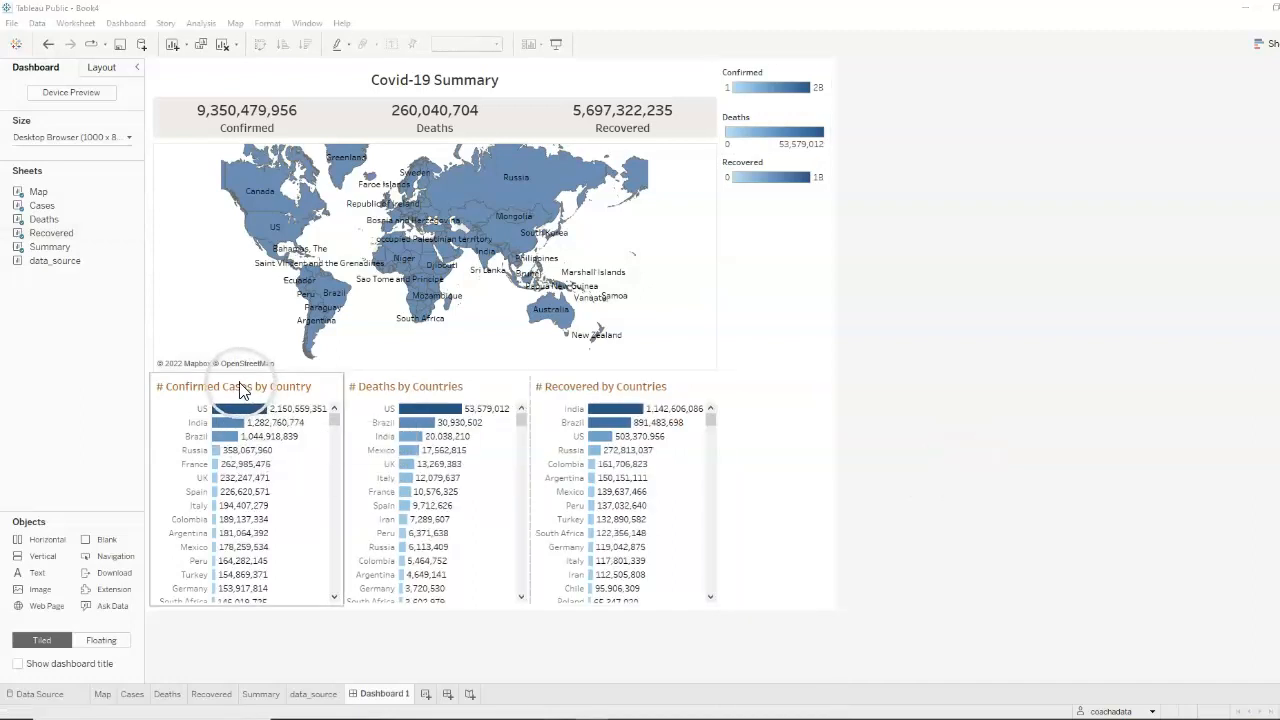
pyautogui.doubleClick(240, 388)
pyautogui.moveTo(595, 226); pyautogui.dragTo(387, 218)
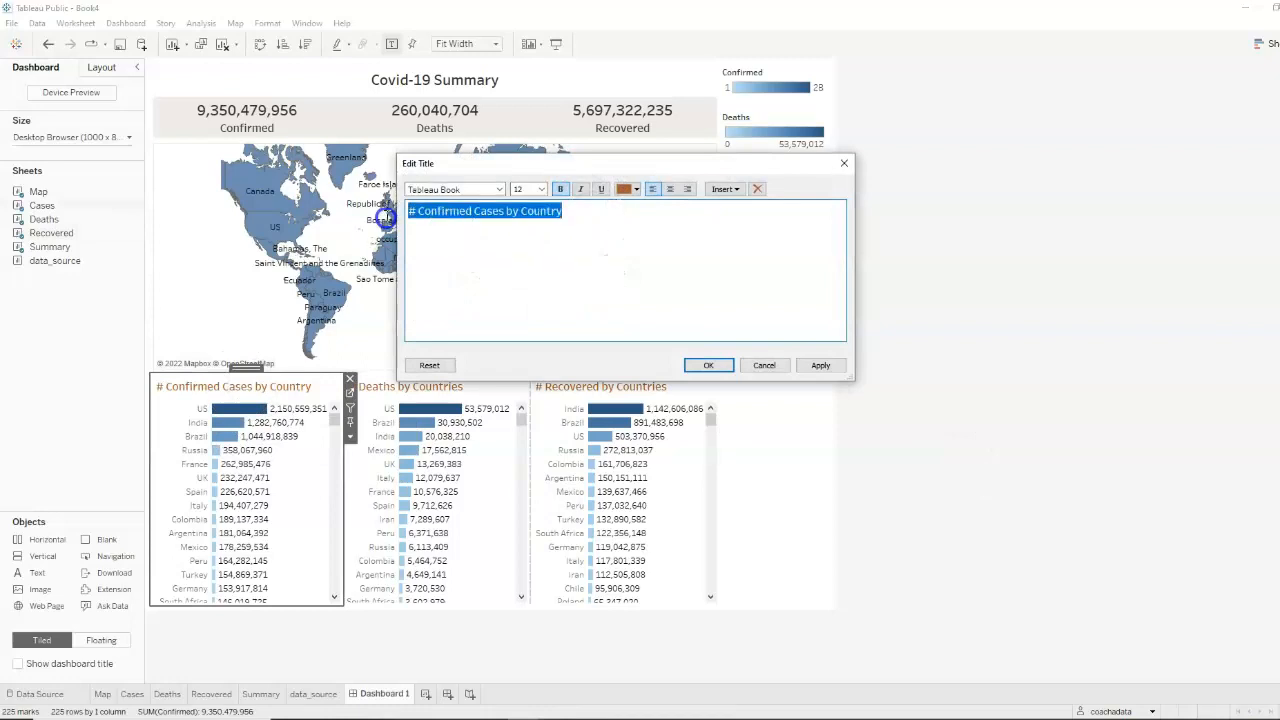
pyautogui.click(670, 189)
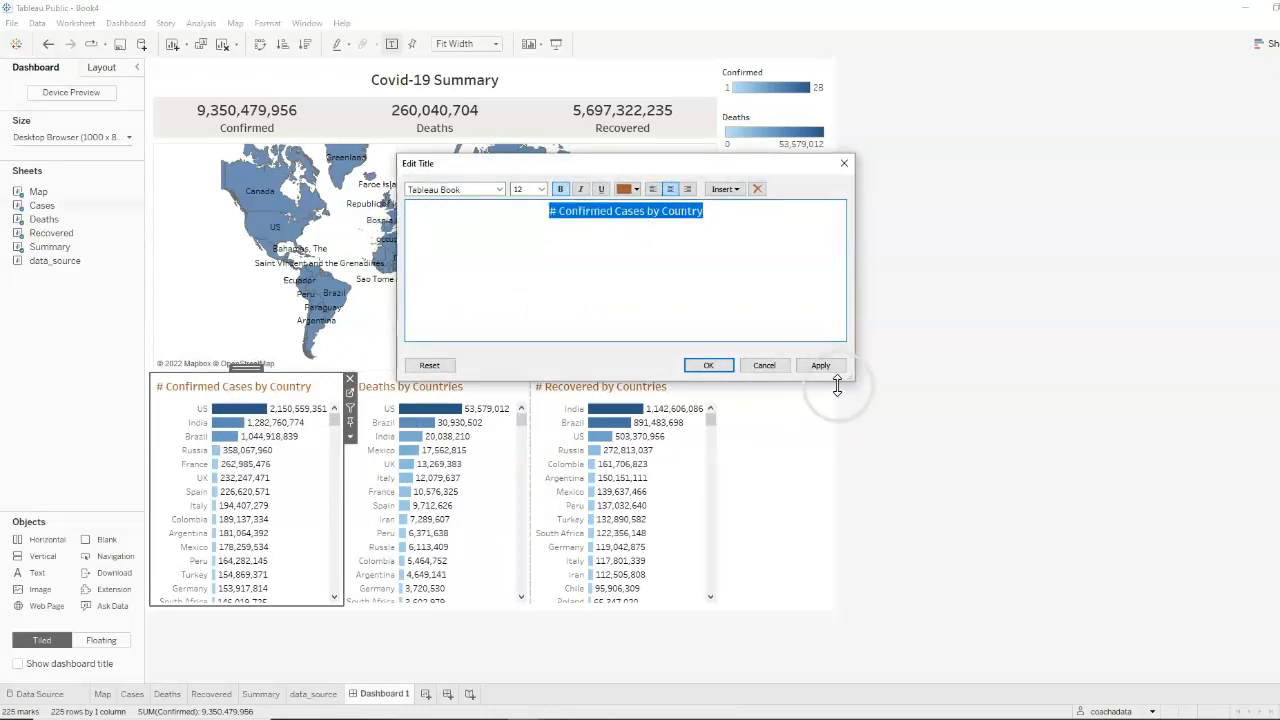
pyautogui.click(708, 365)
# Center the title "# Deaths by Countries" above its chart
pyautogui.doubleClick(430, 386)
pyautogui.moveTo(525, 212); pyautogui.dragTo(385, 216)
pyautogui.click(670, 190)
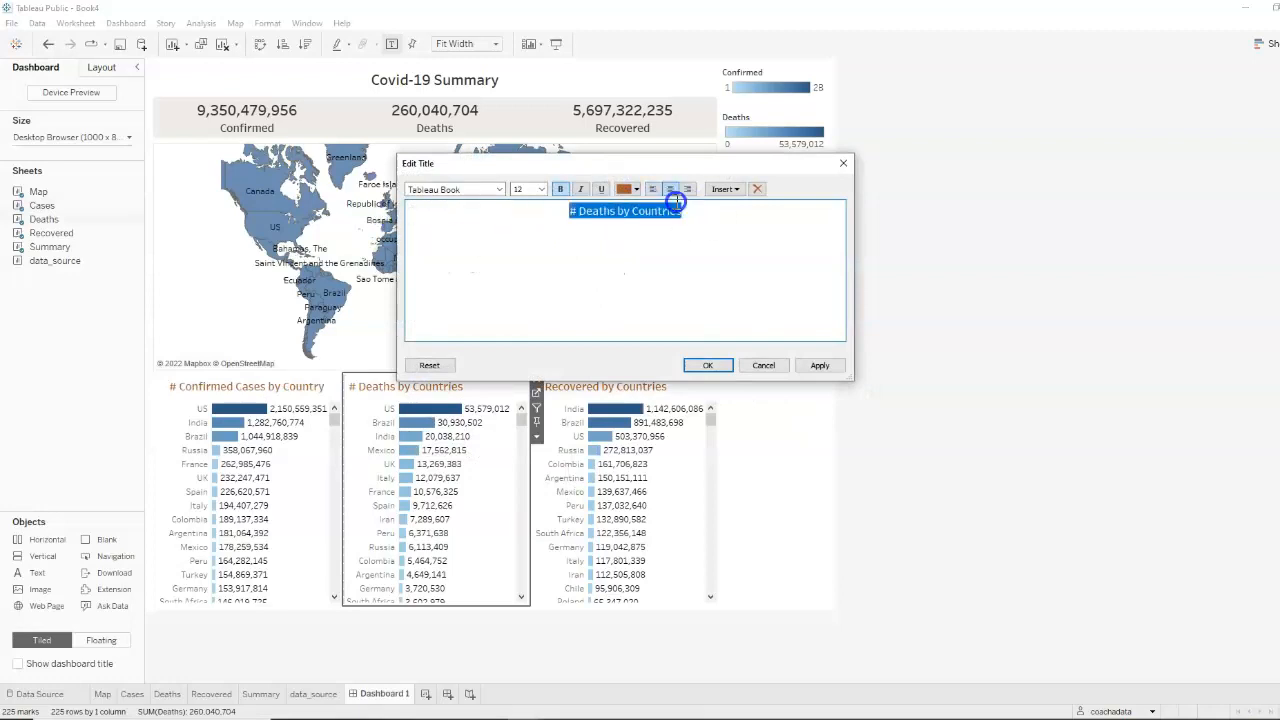
pyautogui.click(710, 365)
# Center the title "# Recovered by Countries" above its chart
pyautogui.doubleClick(664, 386)
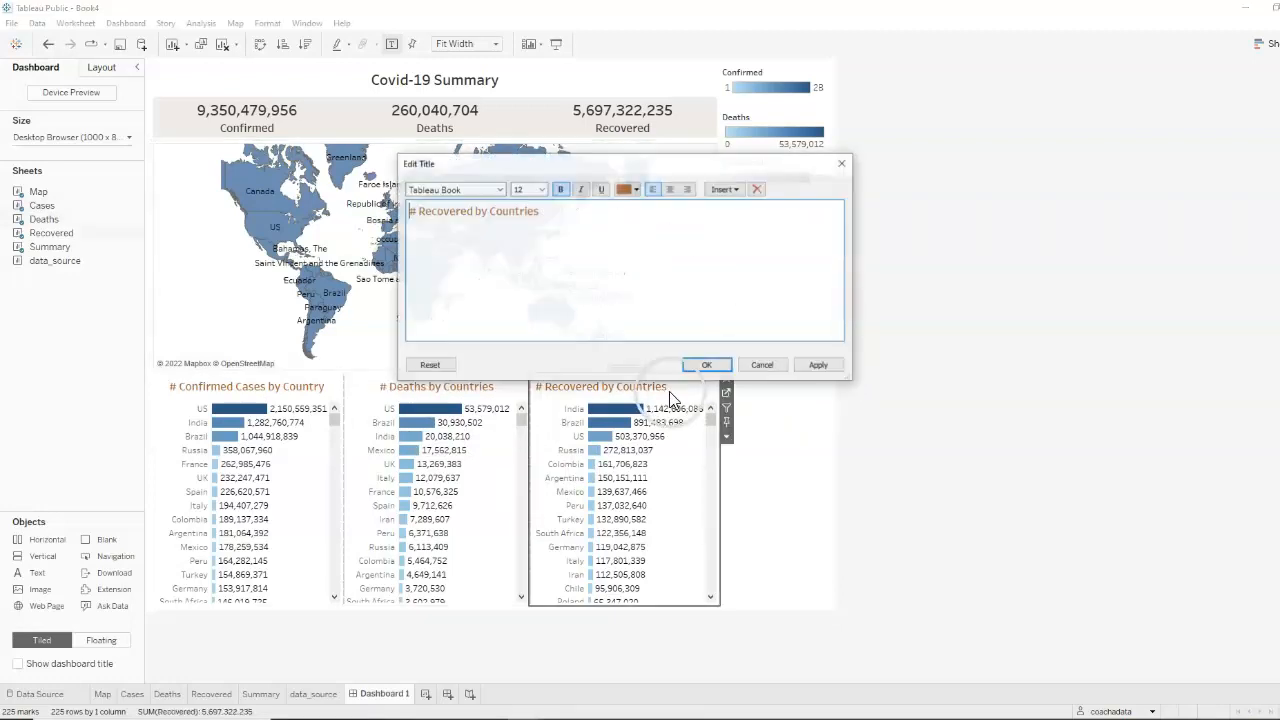
pyautogui.moveTo(619, 221); pyautogui.dragTo(402, 214)
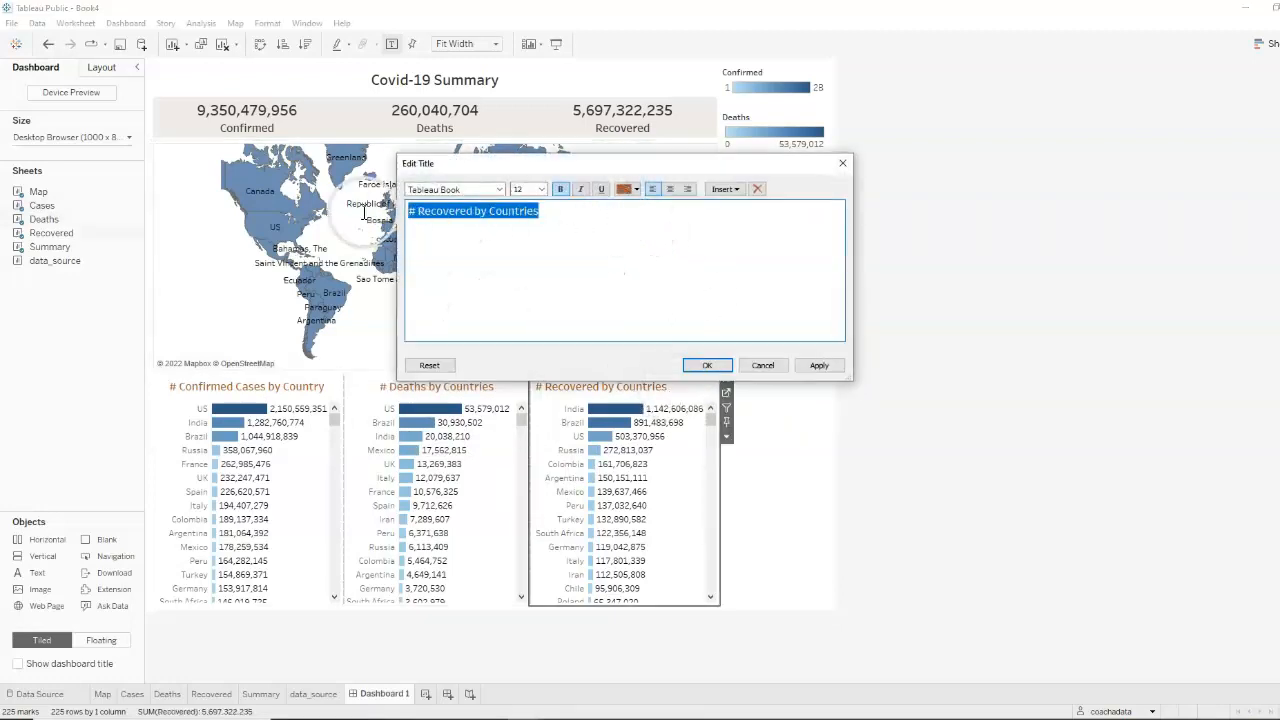
pyautogui.click(670, 189)
pyautogui.click(711, 363)
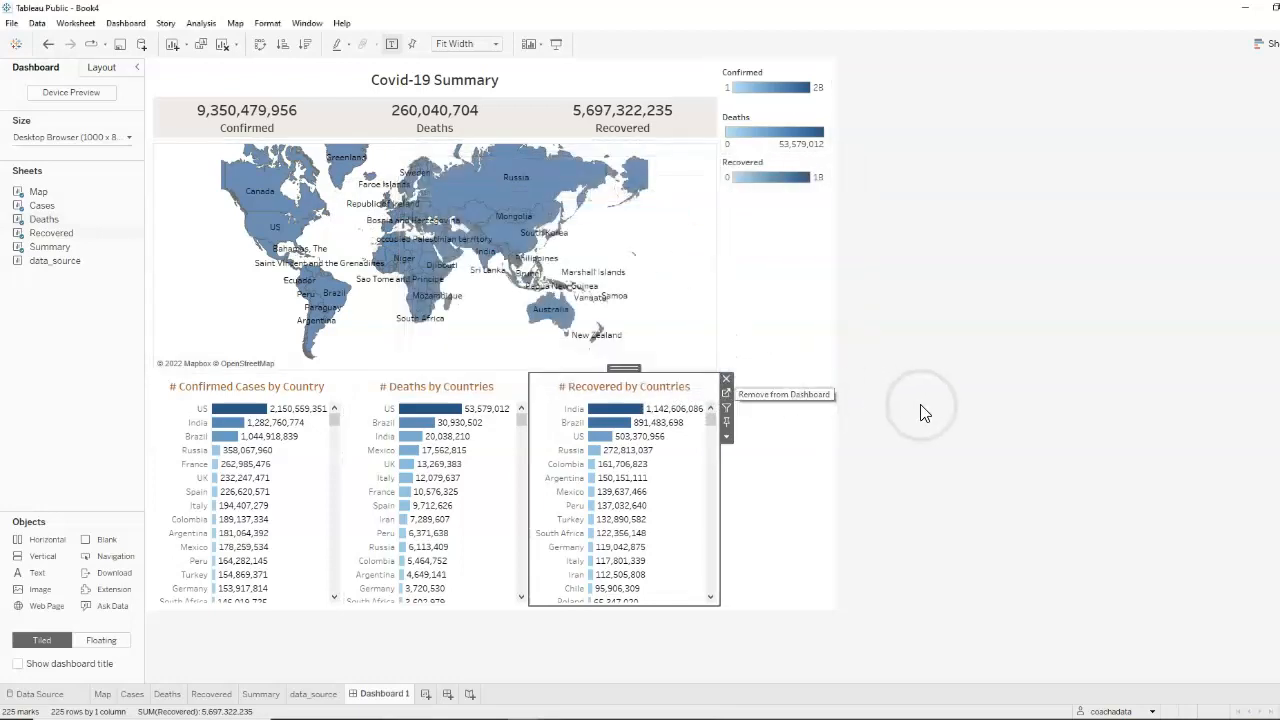
pyautogui.click(973, 415)
# Place the data_source sheet as a thin strip along the dashboard's bottom edge and set its fit to Entire View
pyautogui.moveTo(49, 265); pyautogui.dragTo(476, 618)
pyautogui.moveTo(421, 336); pyautogui.dragTo(474, 571)
pyautogui.click(656, 594)
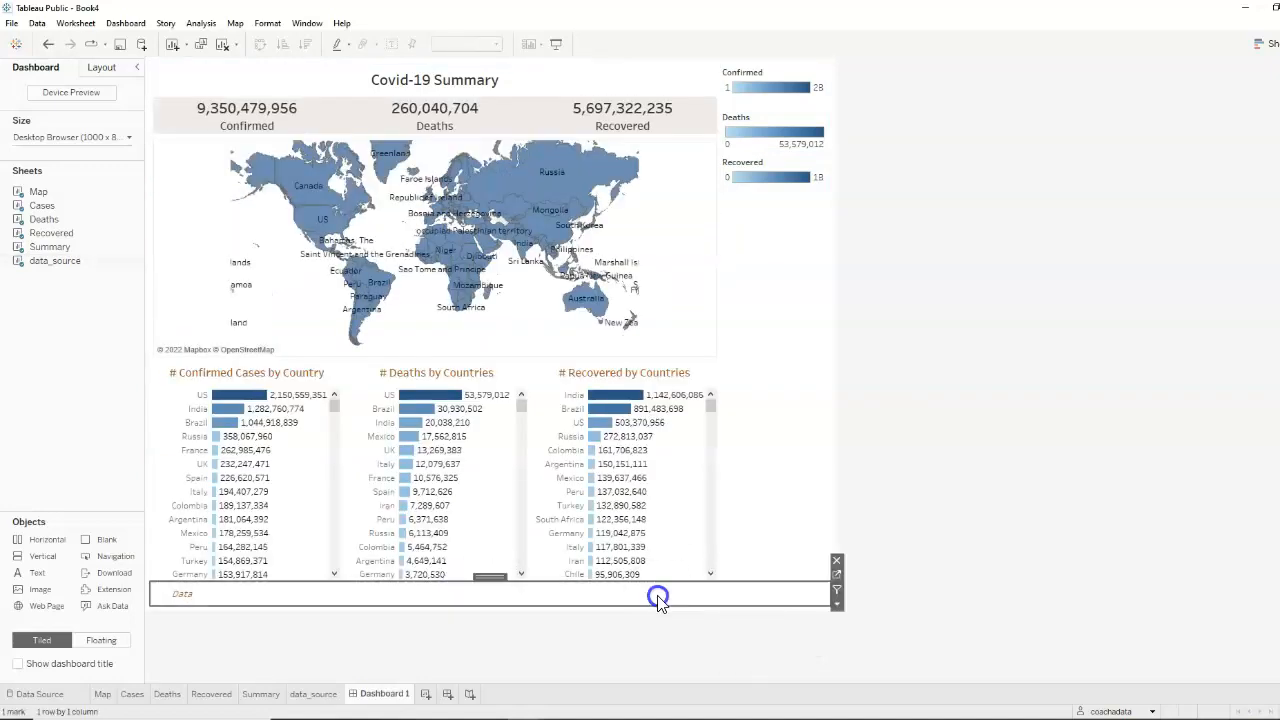
pyautogui.click(836, 604)
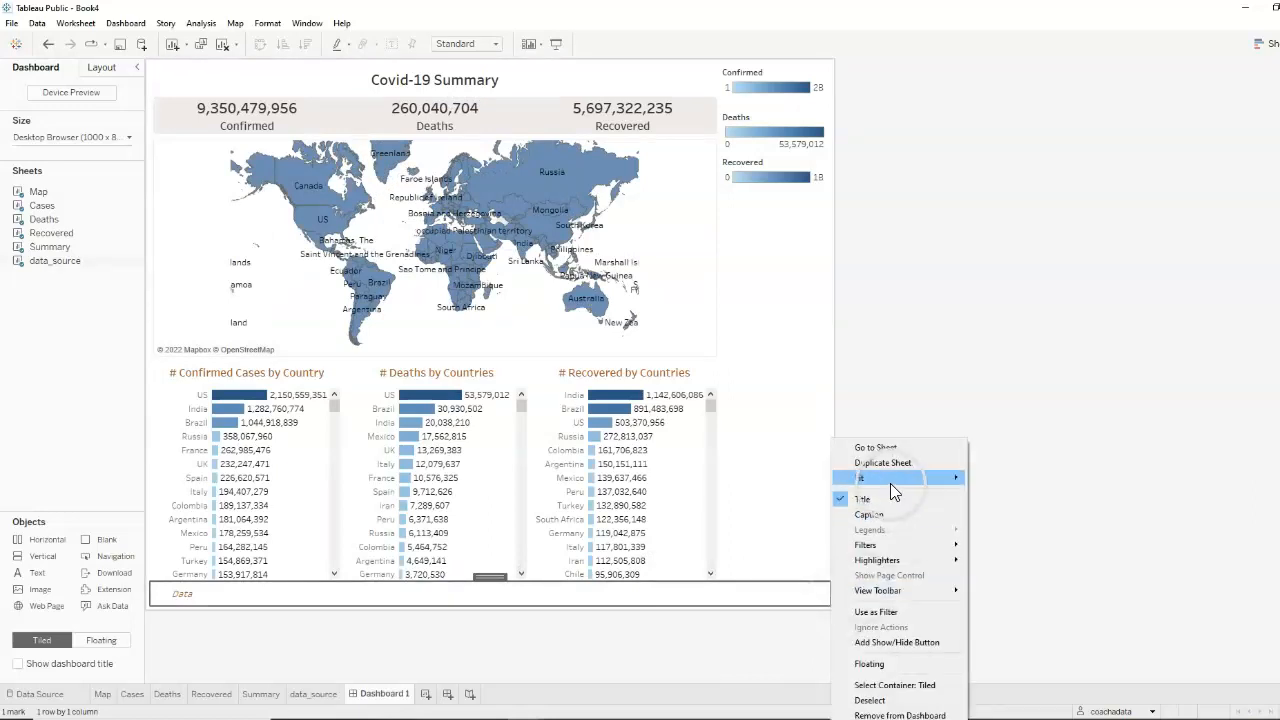
pyautogui.moveTo(890, 478)
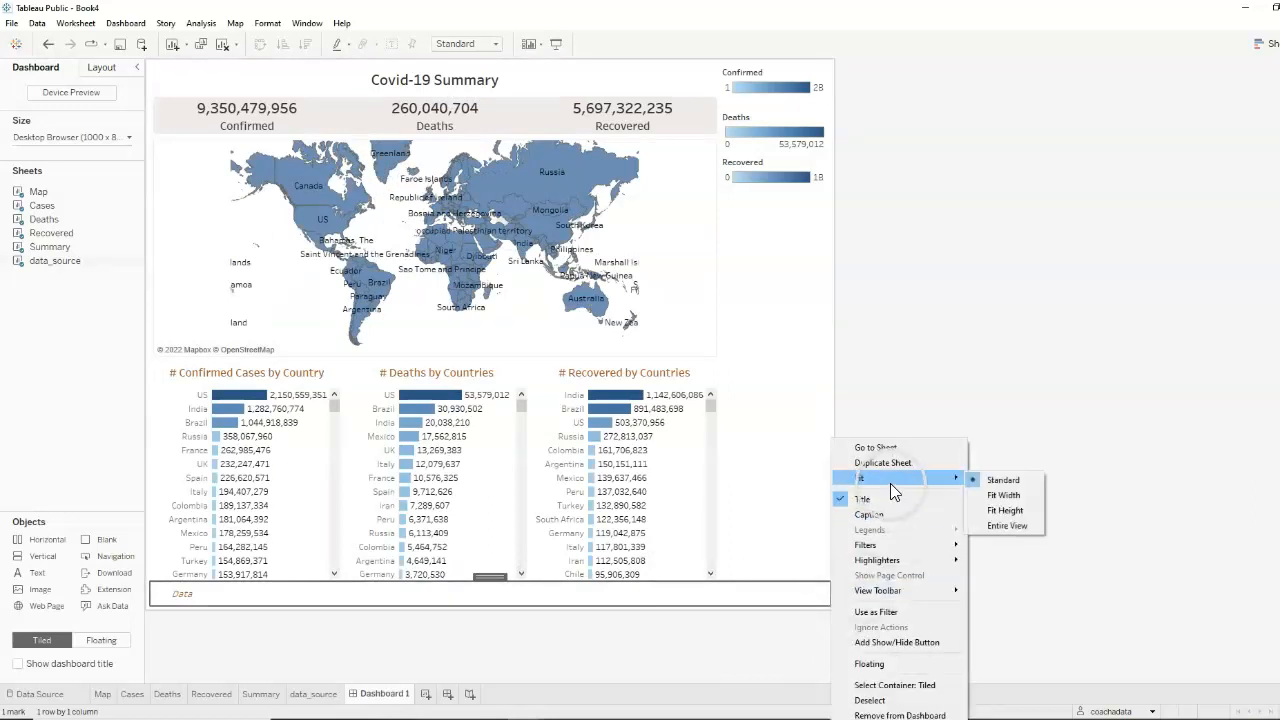
pyautogui.click(1010, 525)
pyautogui.click(1027, 530)
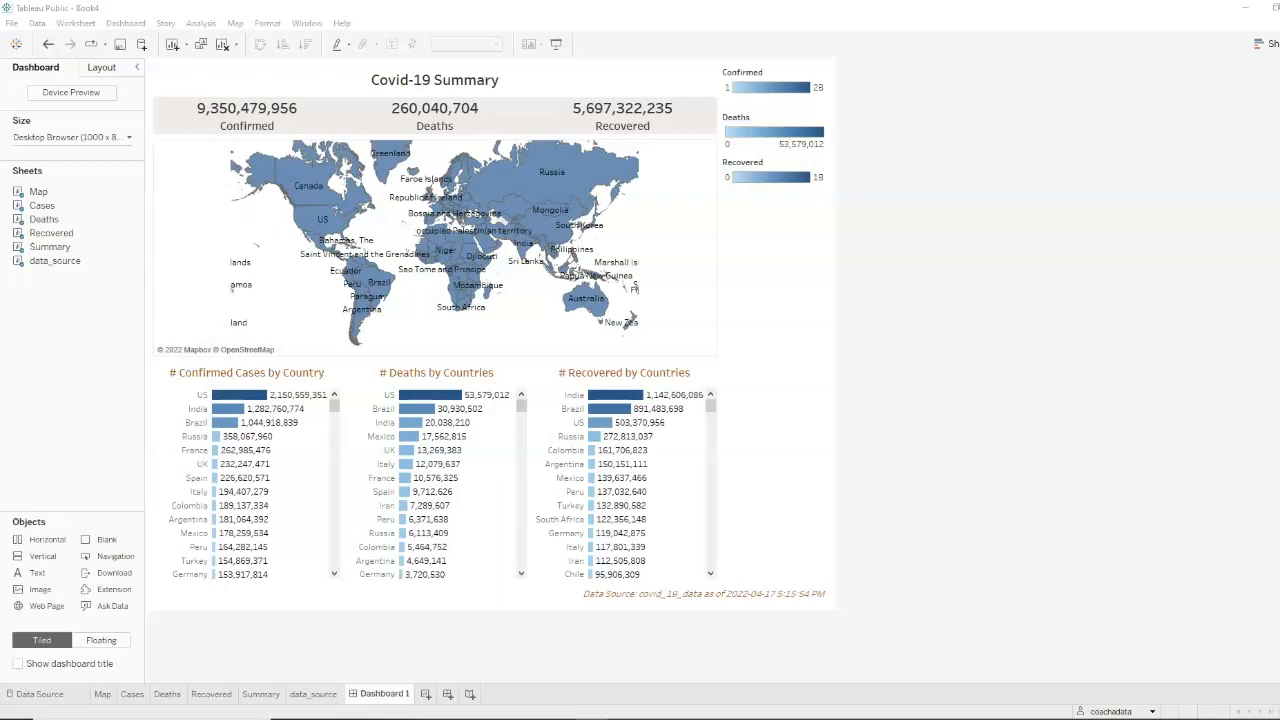
# Show a Continent filter on the Summary worksheet
pyautogui.click(254, 693)
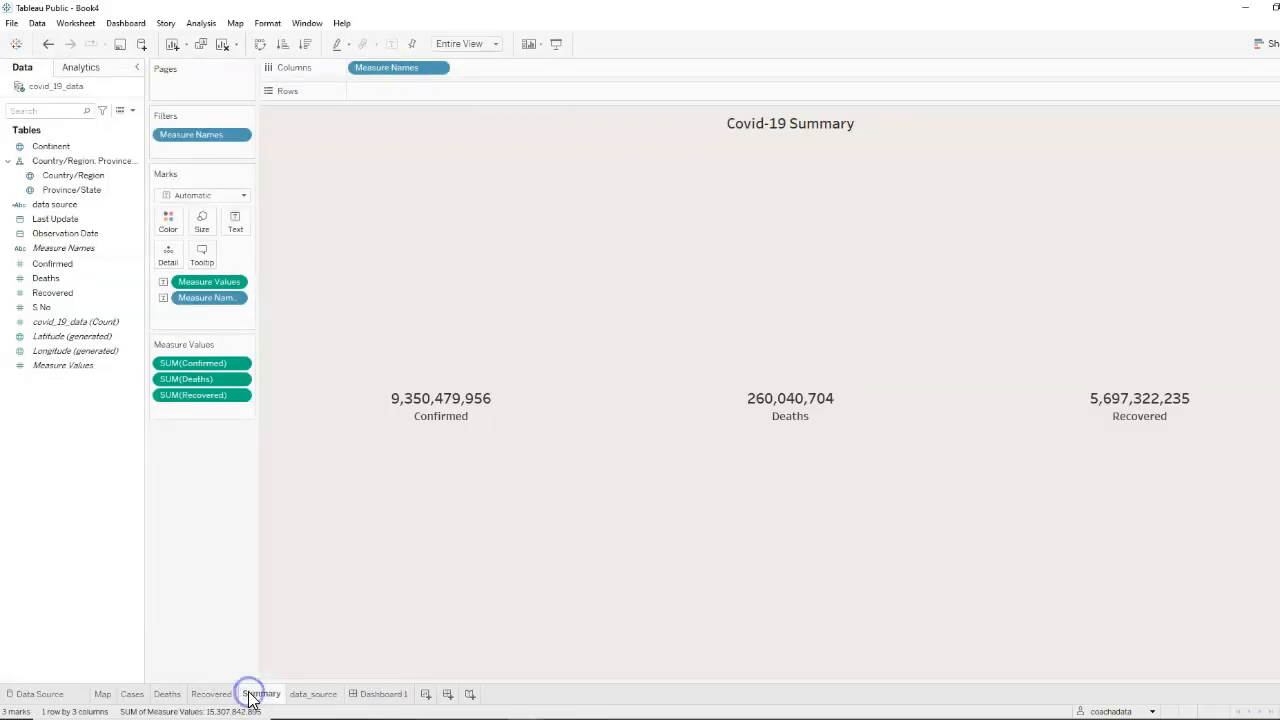
pyautogui.click(137, 146)
pyautogui.click(175, 171)
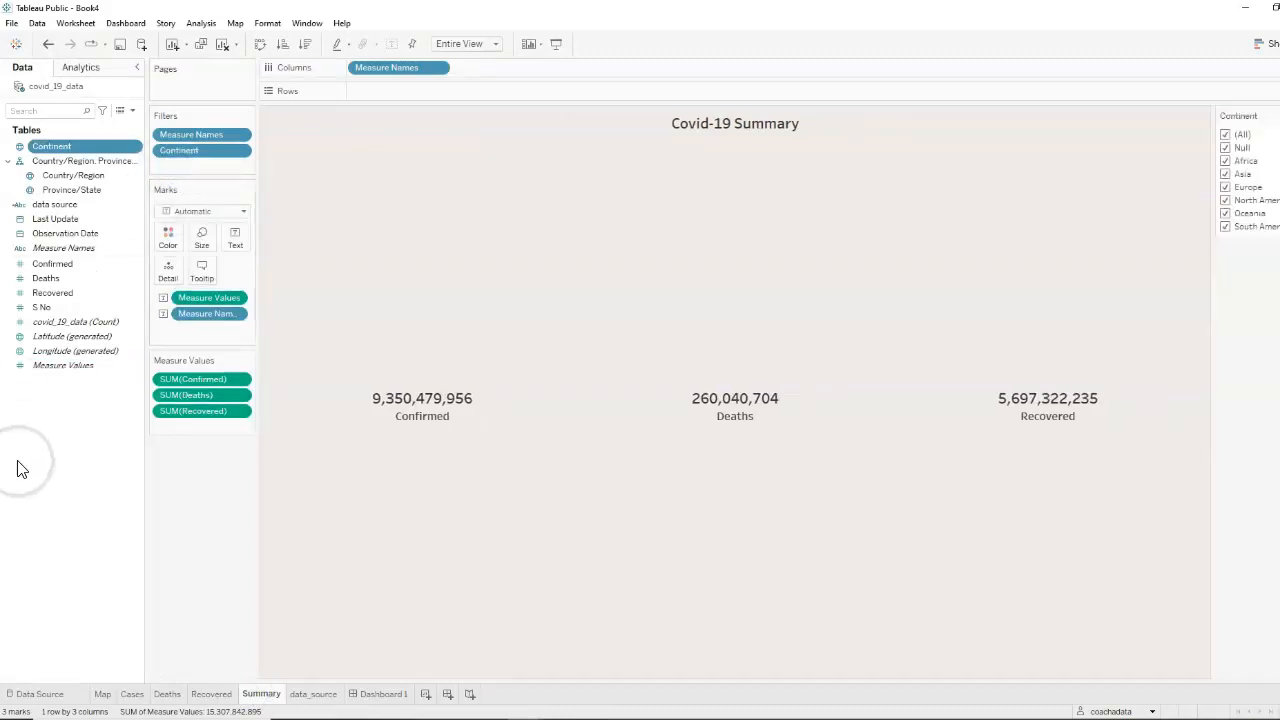
pyautogui.click(35, 513)
# Add the Summary sheet's Continent filter to Dashboard 1
pyautogui.click(382, 694)
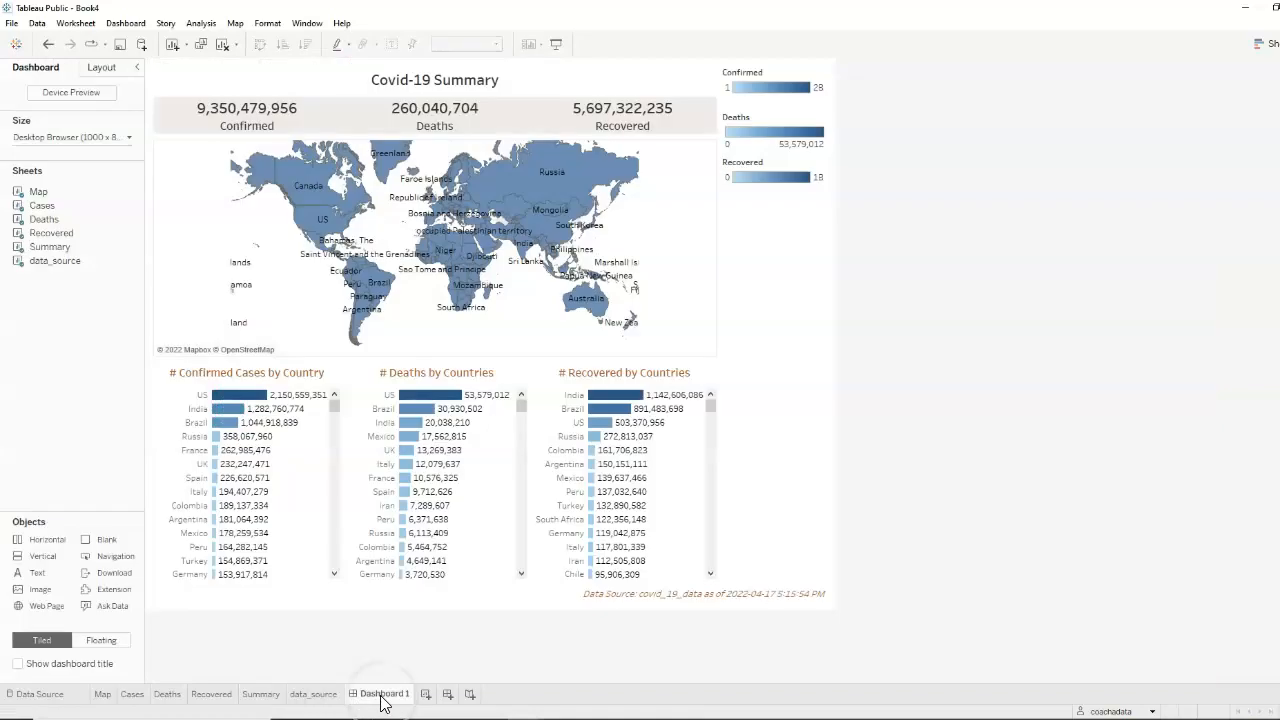
pyautogui.click(663, 76)
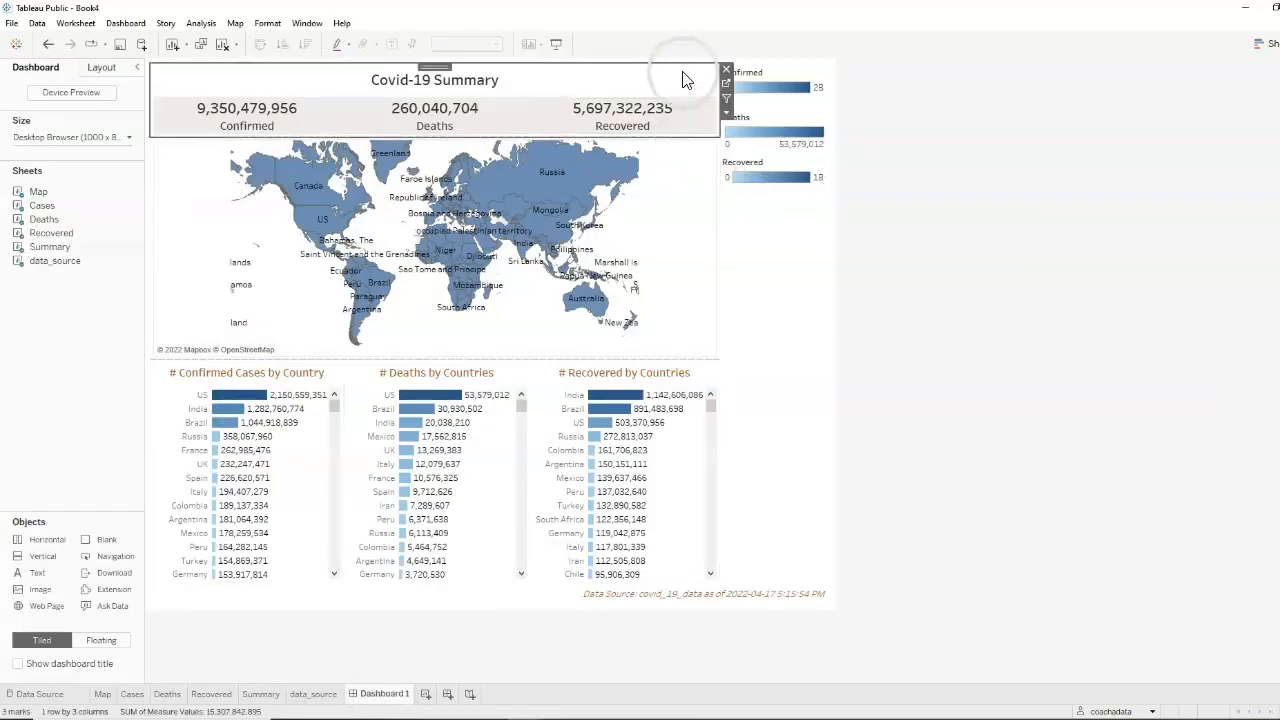
pyautogui.click(726, 111)
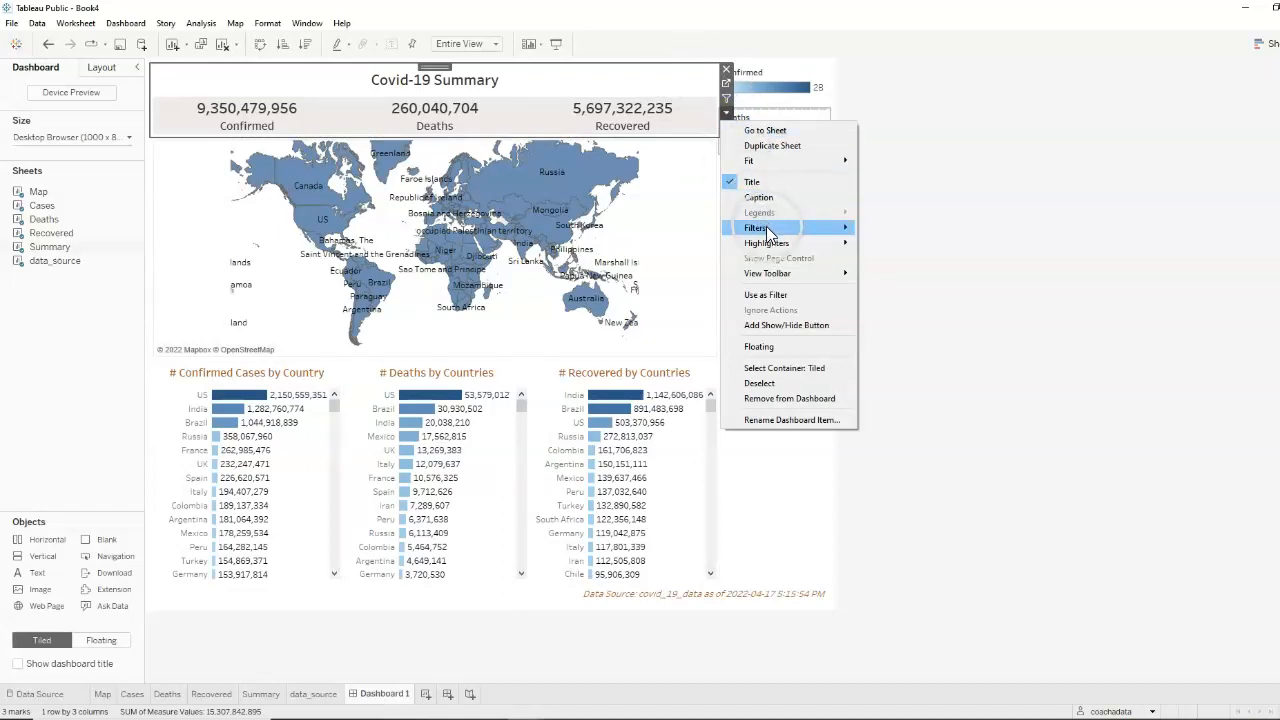
pyautogui.moveTo(766, 227)
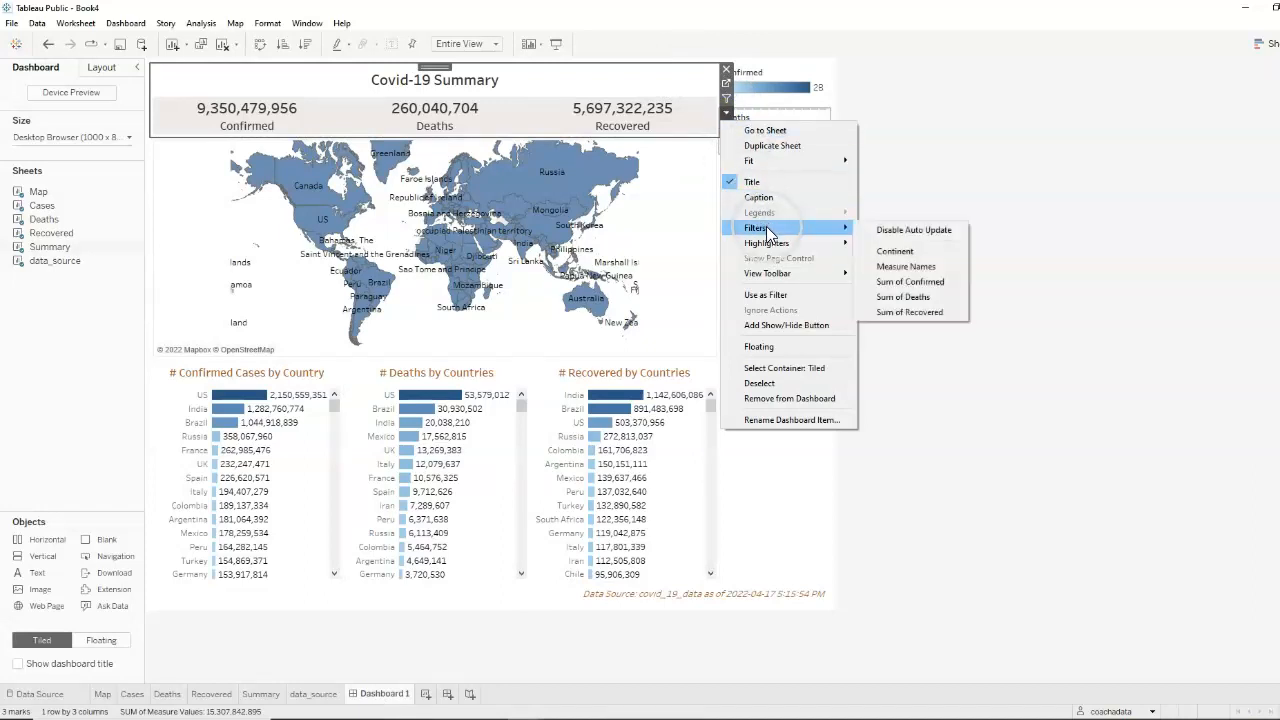
pyautogui.click(901, 252)
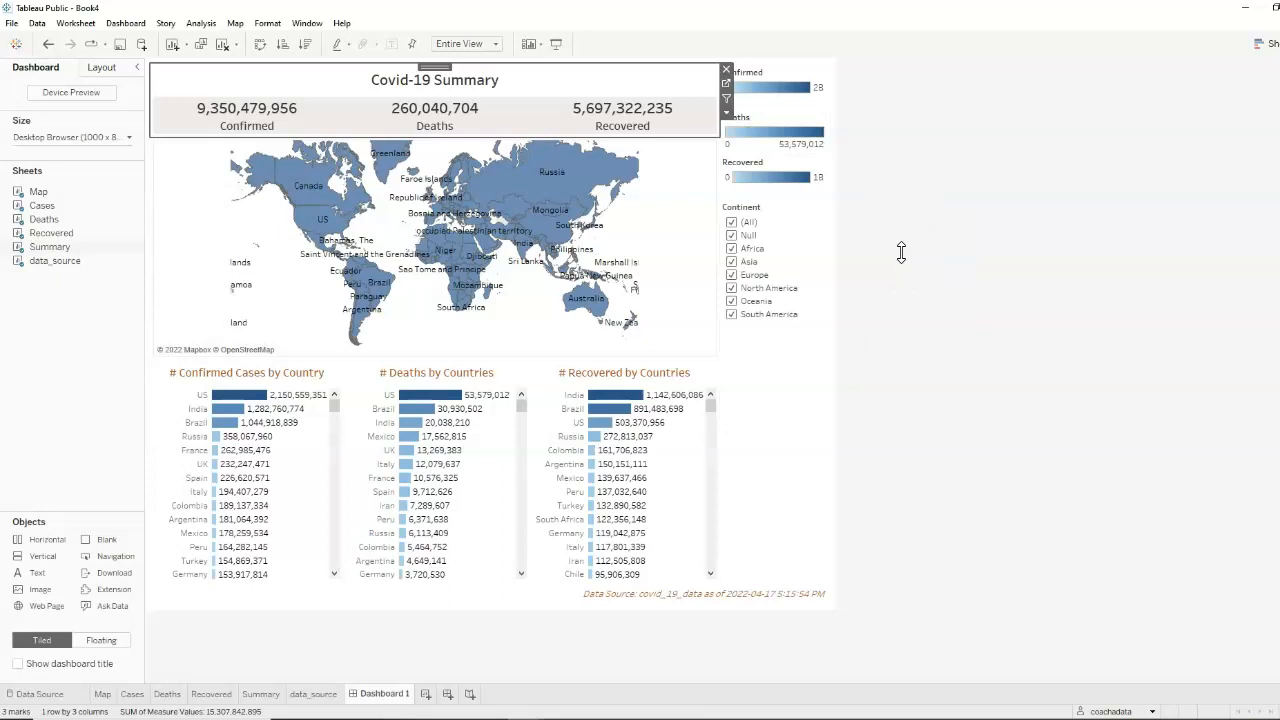
# Change the Continent filter to a single value list and select (All)
pyautogui.click(816, 287)
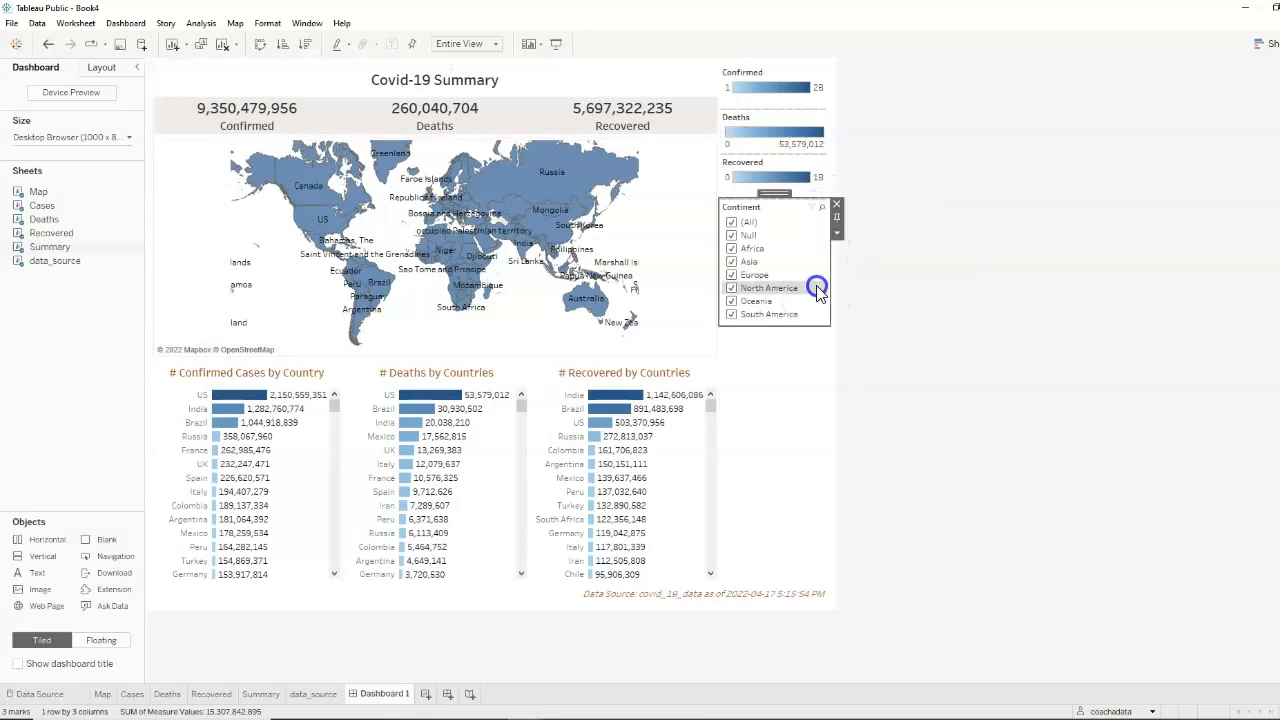
pyautogui.click(837, 232)
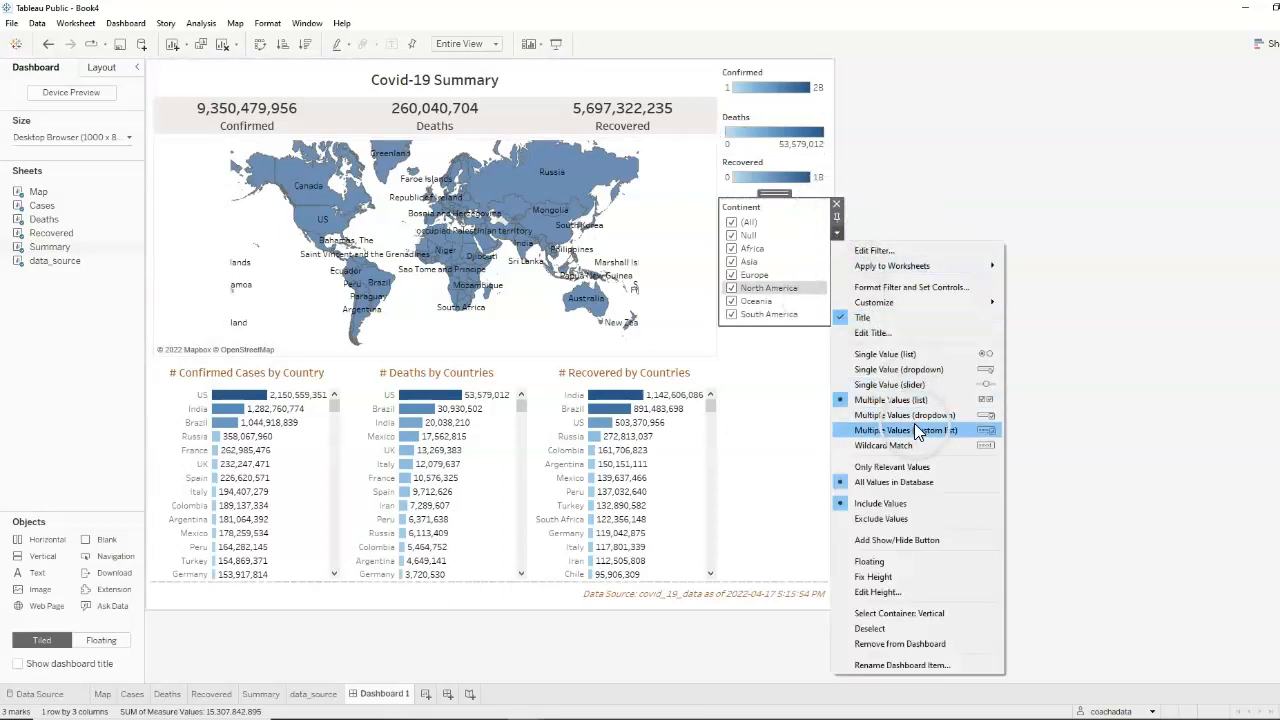
pyautogui.click(884, 354)
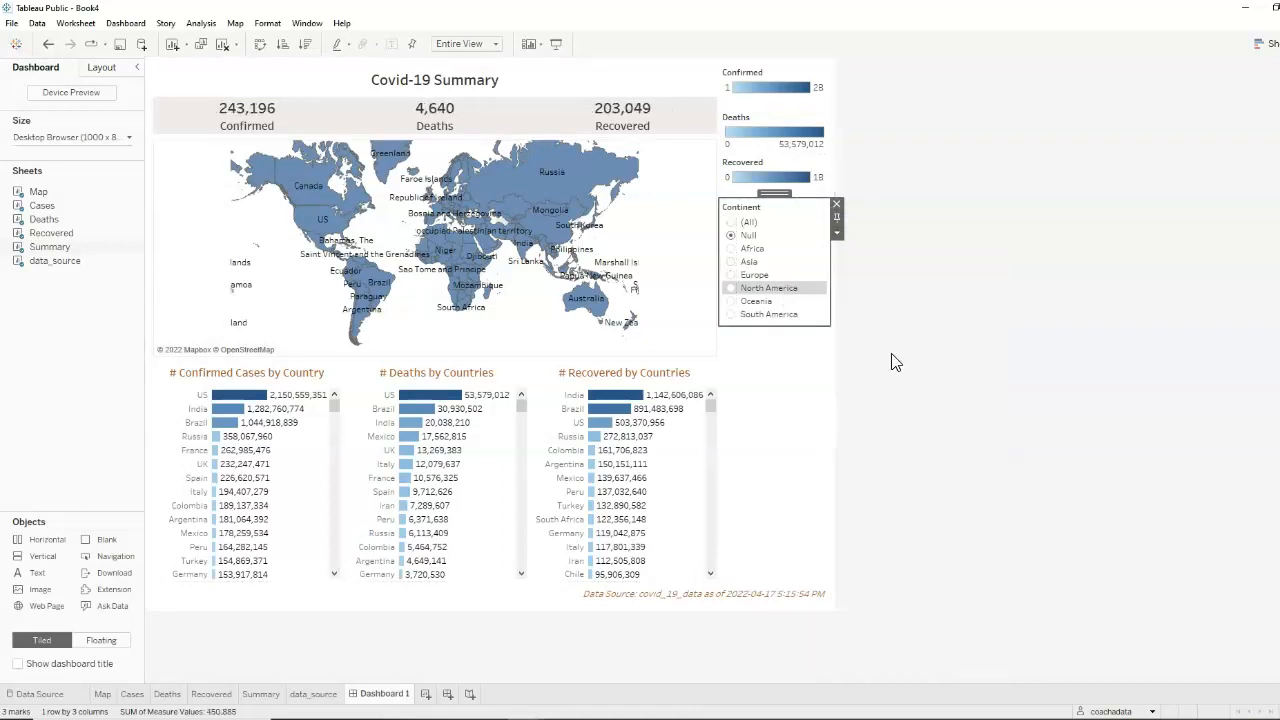
pyautogui.click(733, 223)
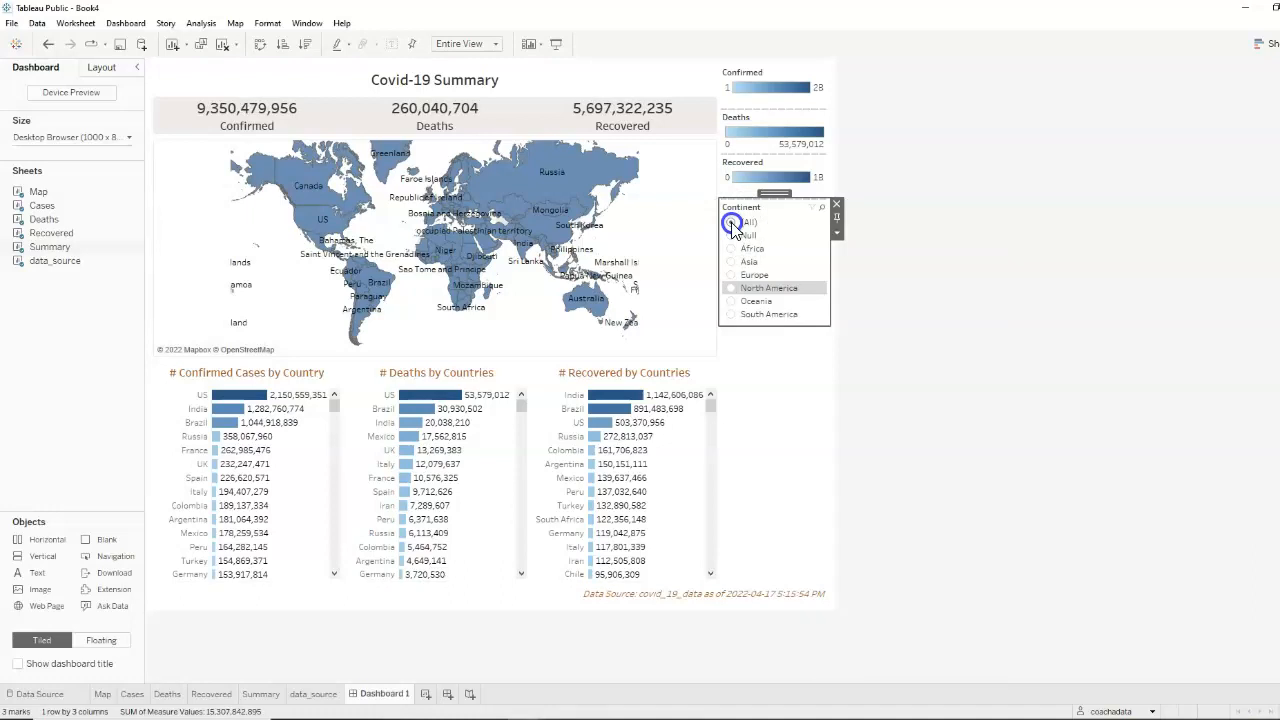
# Test the Continent filter on the summary figures with Africa, Asia, Europe, North America and Oceania, then return it to (All)
pyautogui.click(735, 250)
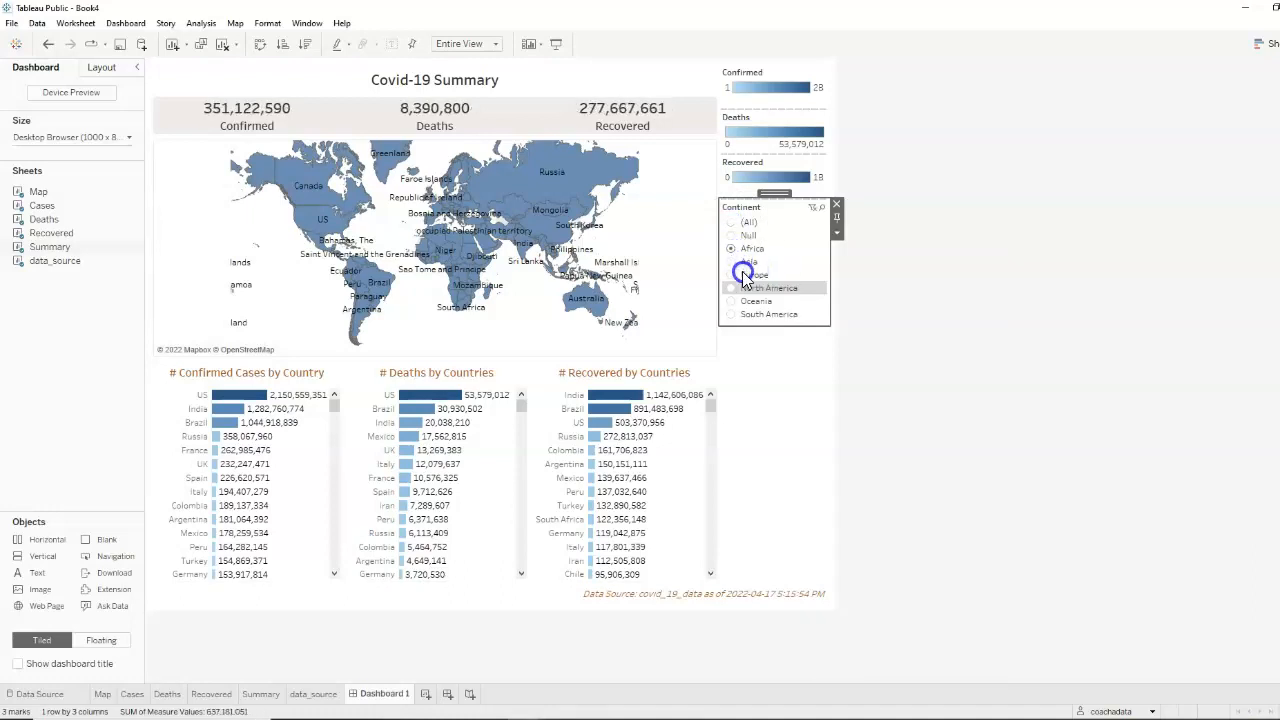
pyautogui.click(732, 261)
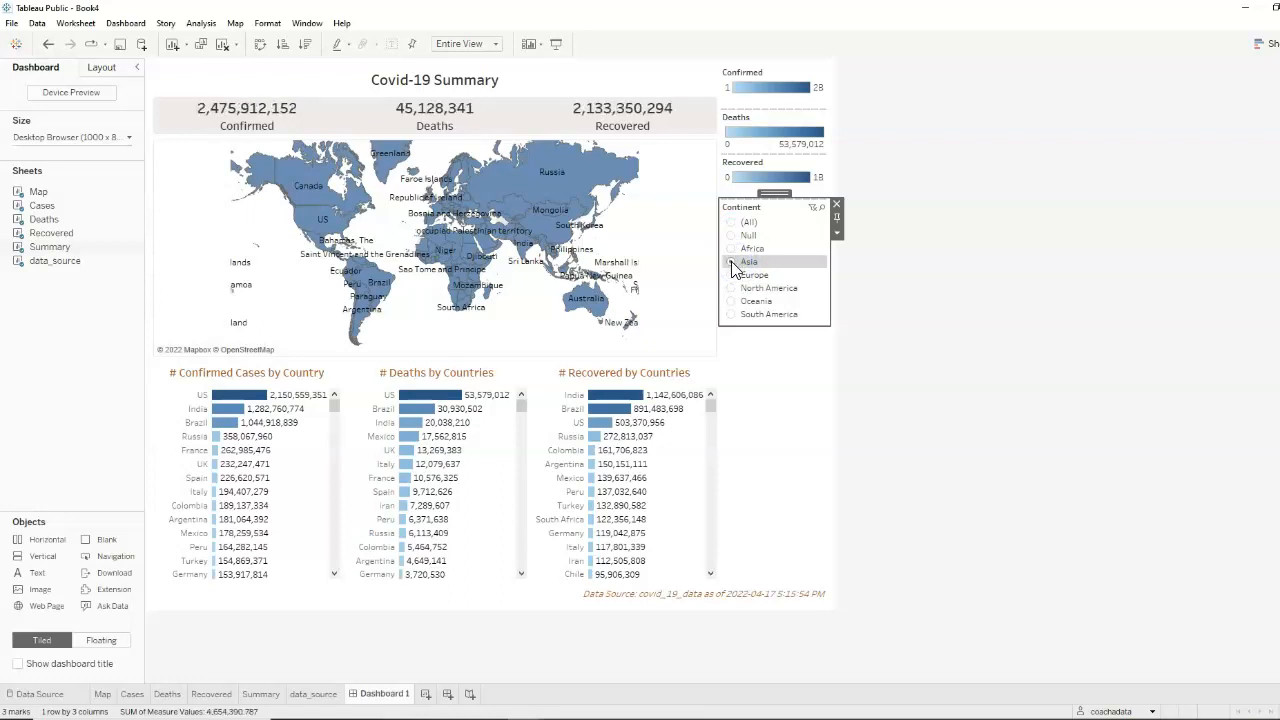
pyautogui.click(735, 274)
pyautogui.click(734, 288)
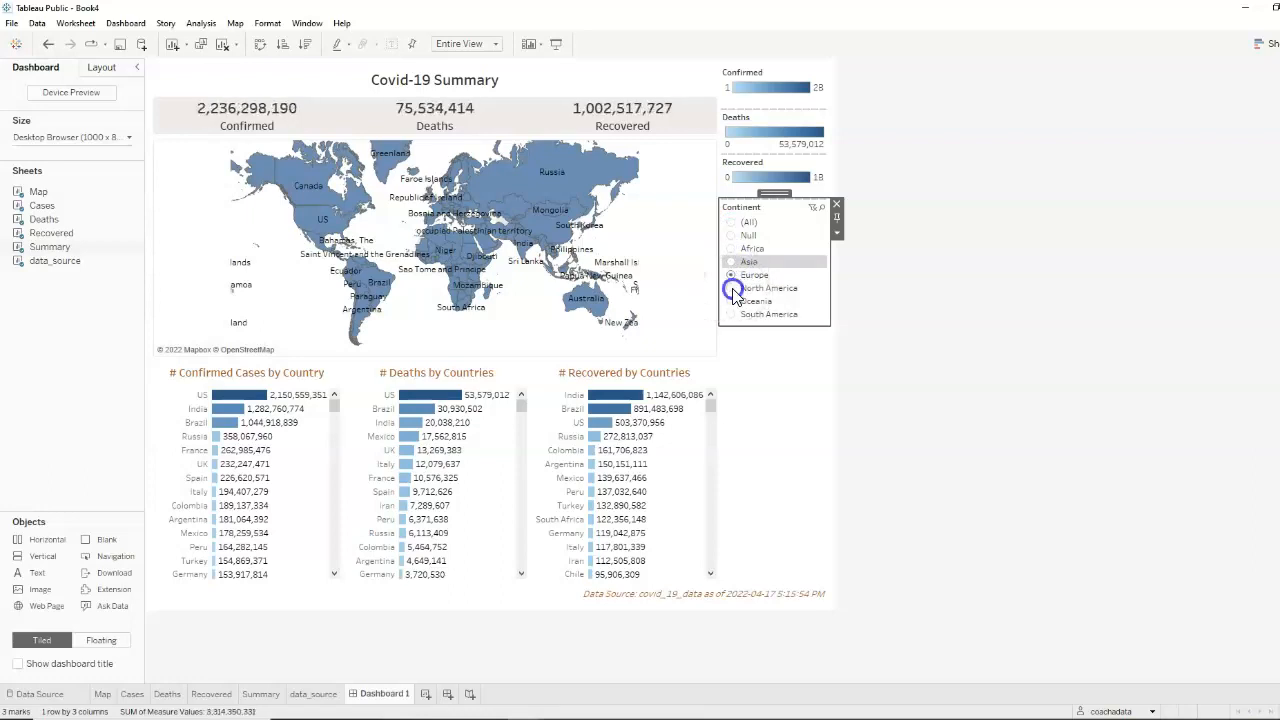
pyautogui.click(734, 301)
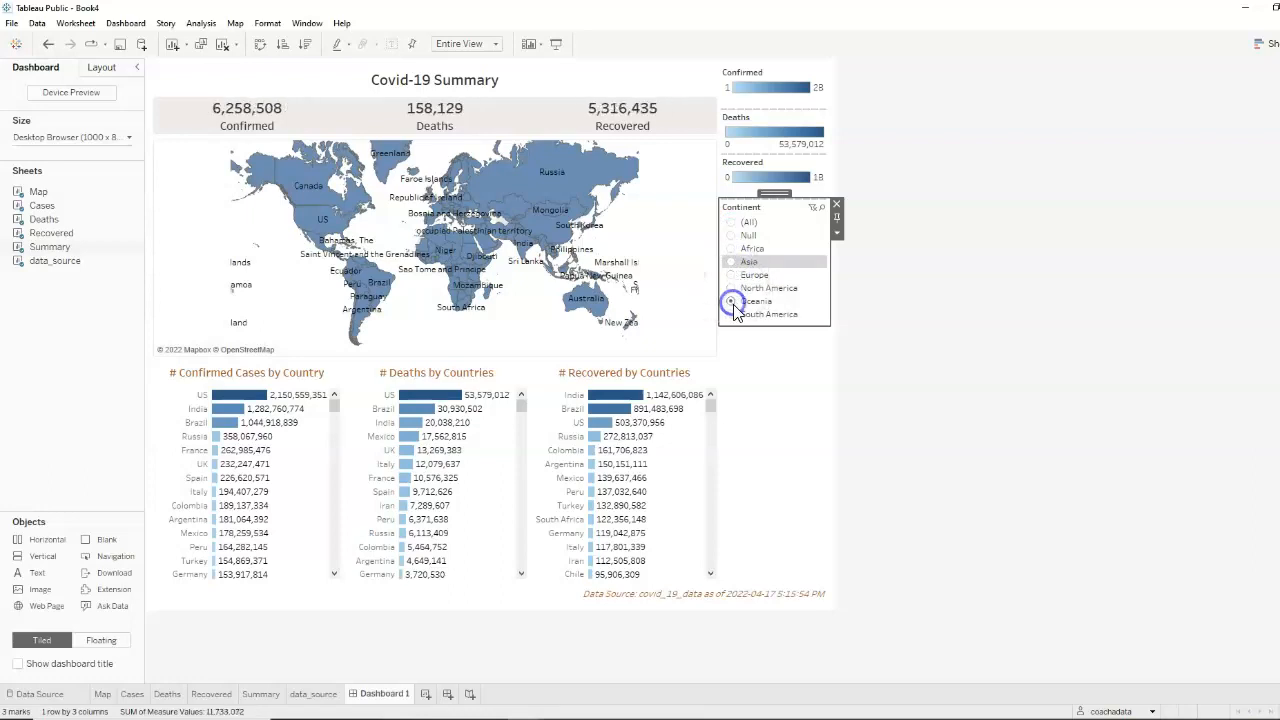
pyautogui.click(733, 224)
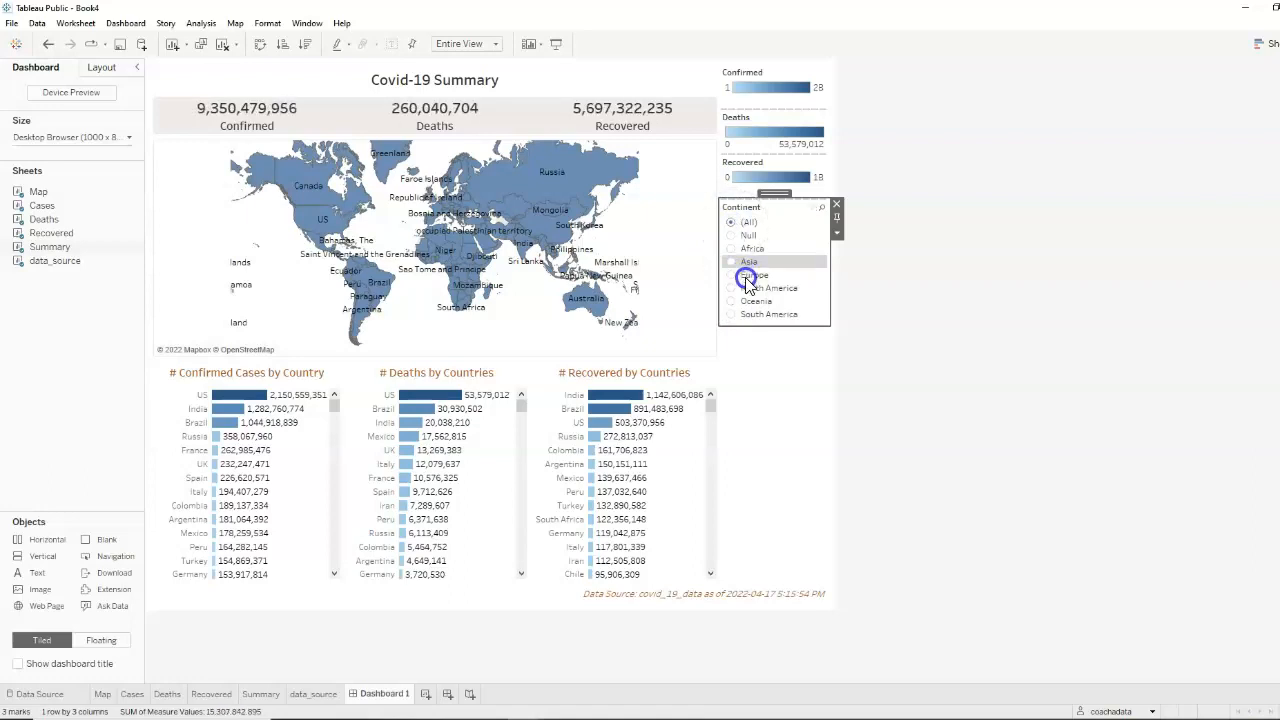
# Extend the summary title to read "Covid-19 Summary for <Continent> Continent", with <Continent> inserted as a dynamic field
pyautogui.doubleClick(498, 86)
pyautogui.click(668, 271)
pyautogui.click(691, 219)
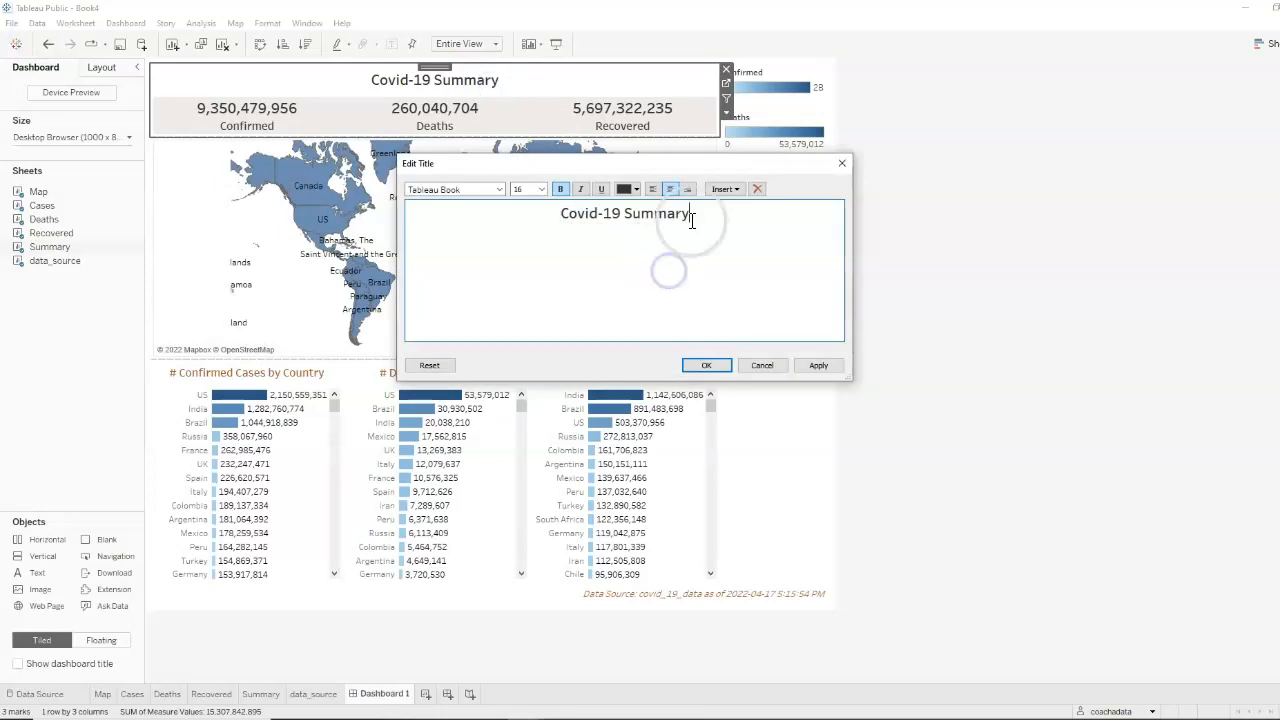
pyautogui.write('for')
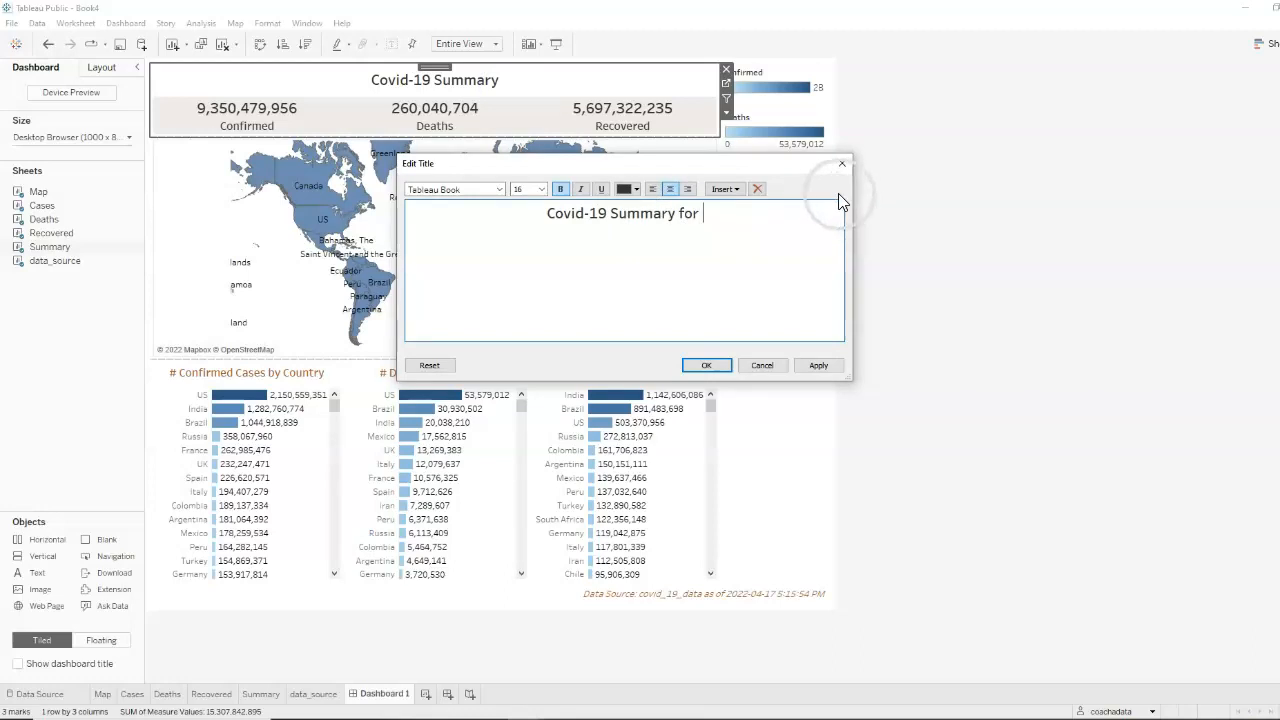
pyautogui.click(739, 189)
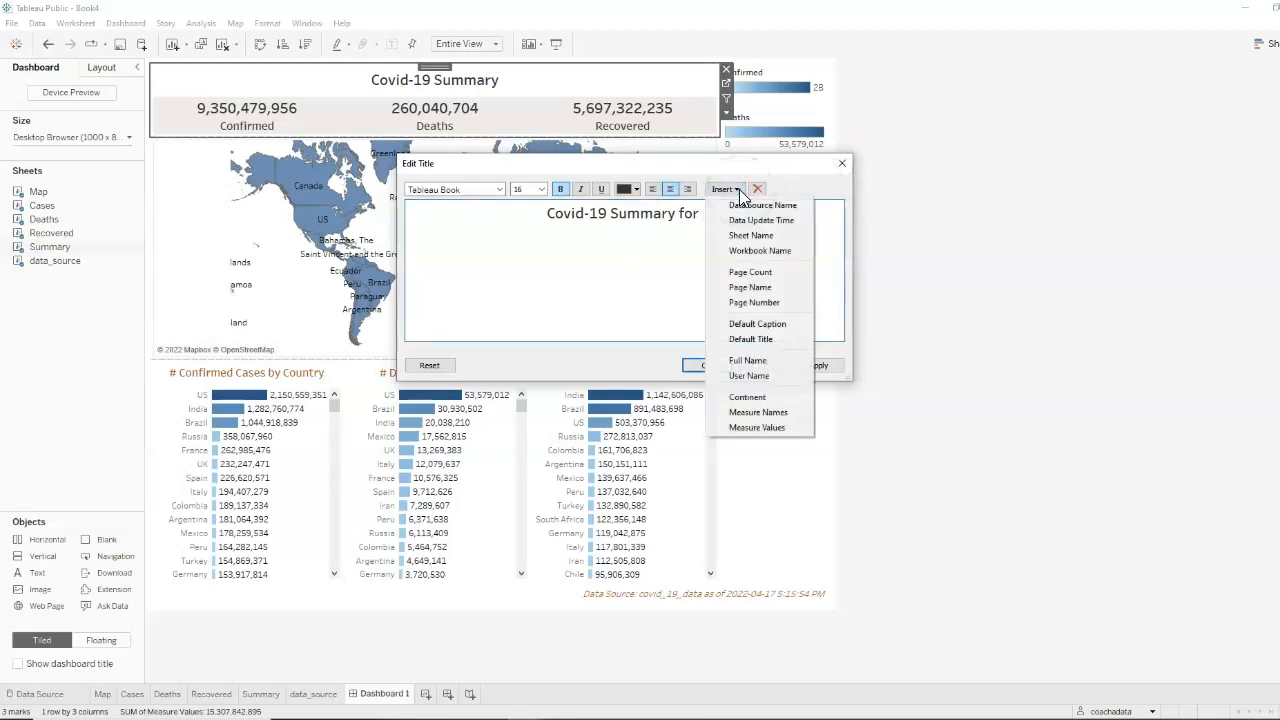
pyautogui.click(777, 399)
pyautogui.click(768, 261)
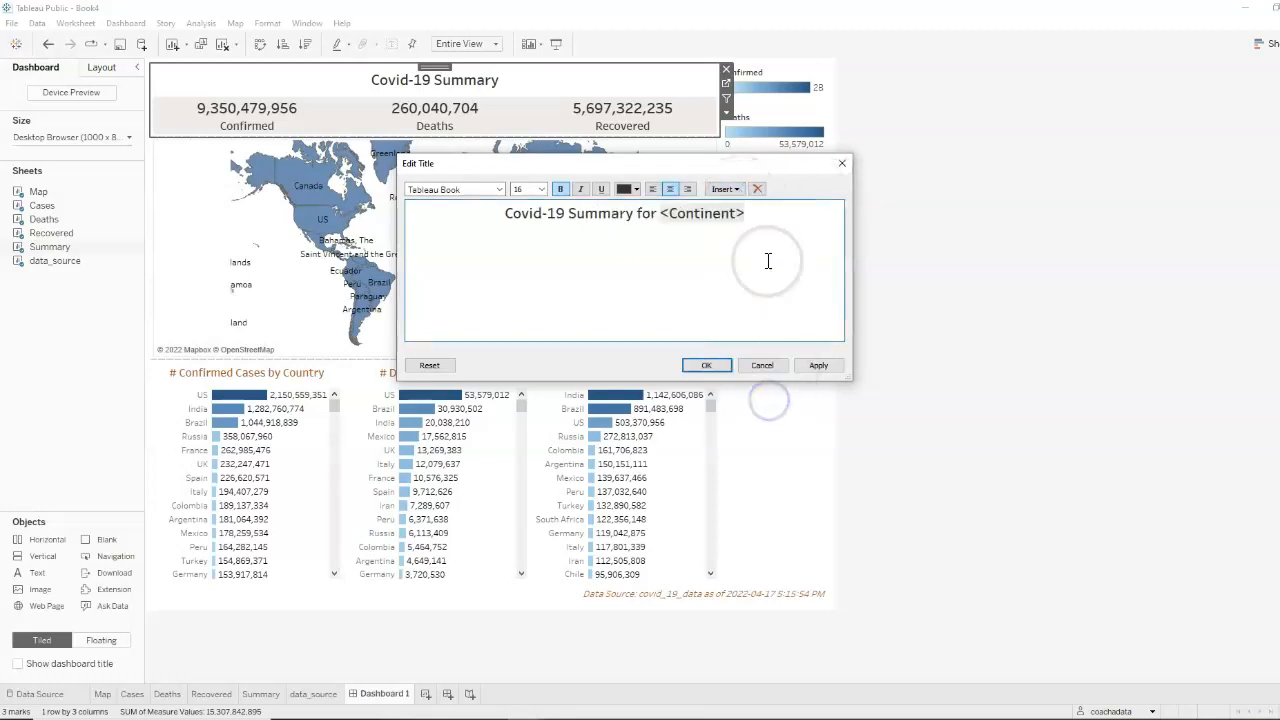
pyautogui.write('Continent')
pyautogui.click(734, 270)
# Color the <Continent> field in the summary title blue
pyautogui.click(711, 219)
pyautogui.moveTo(711, 219); pyautogui.dragTo(626, 219)
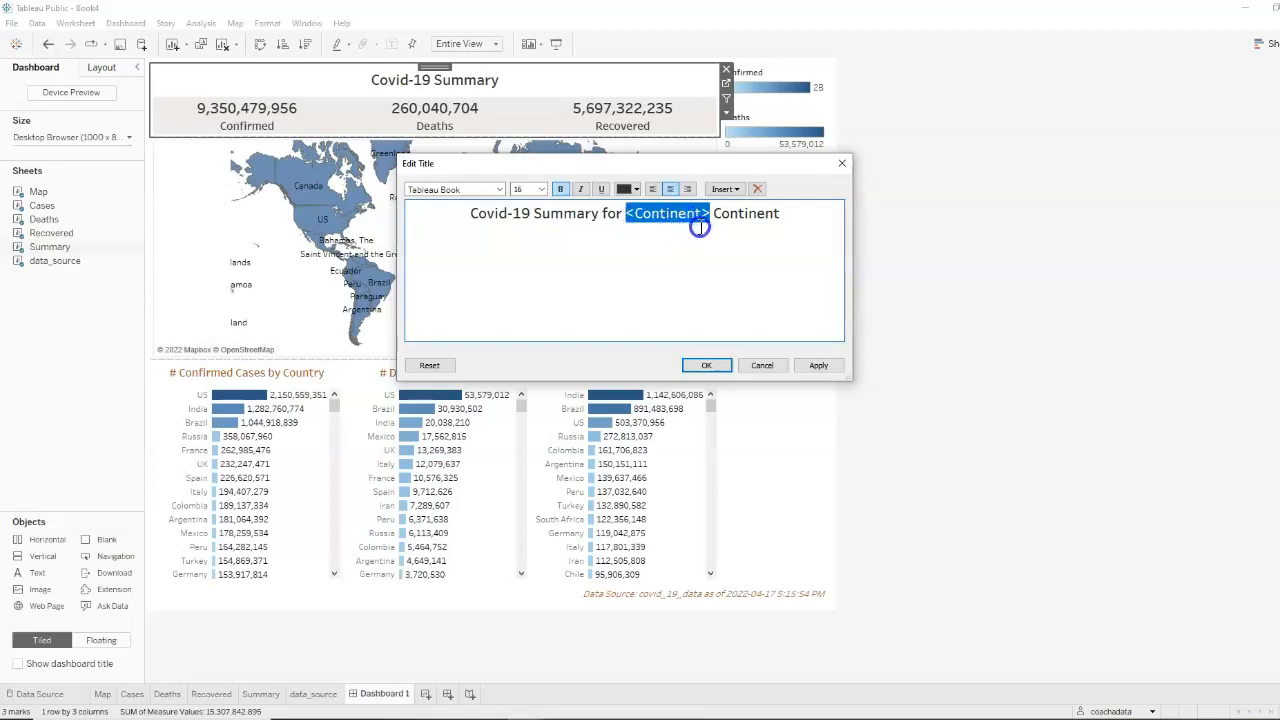
pyautogui.click(637, 189)
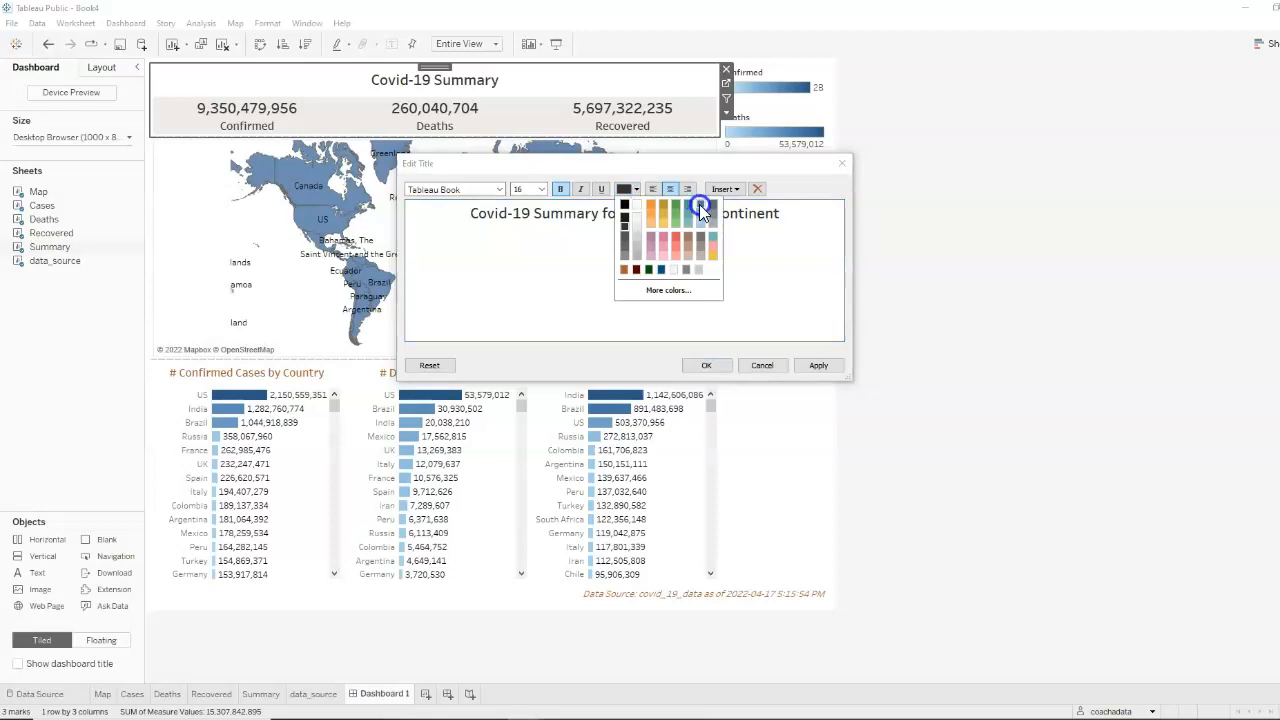
pyautogui.click(700, 204)
# Color "Covid-19 Summary for" and the closing word "Continent" in the title orange and apply the change
pyautogui.moveTo(623, 213); pyautogui.dragTo(468, 213)
pyautogui.click(637, 189)
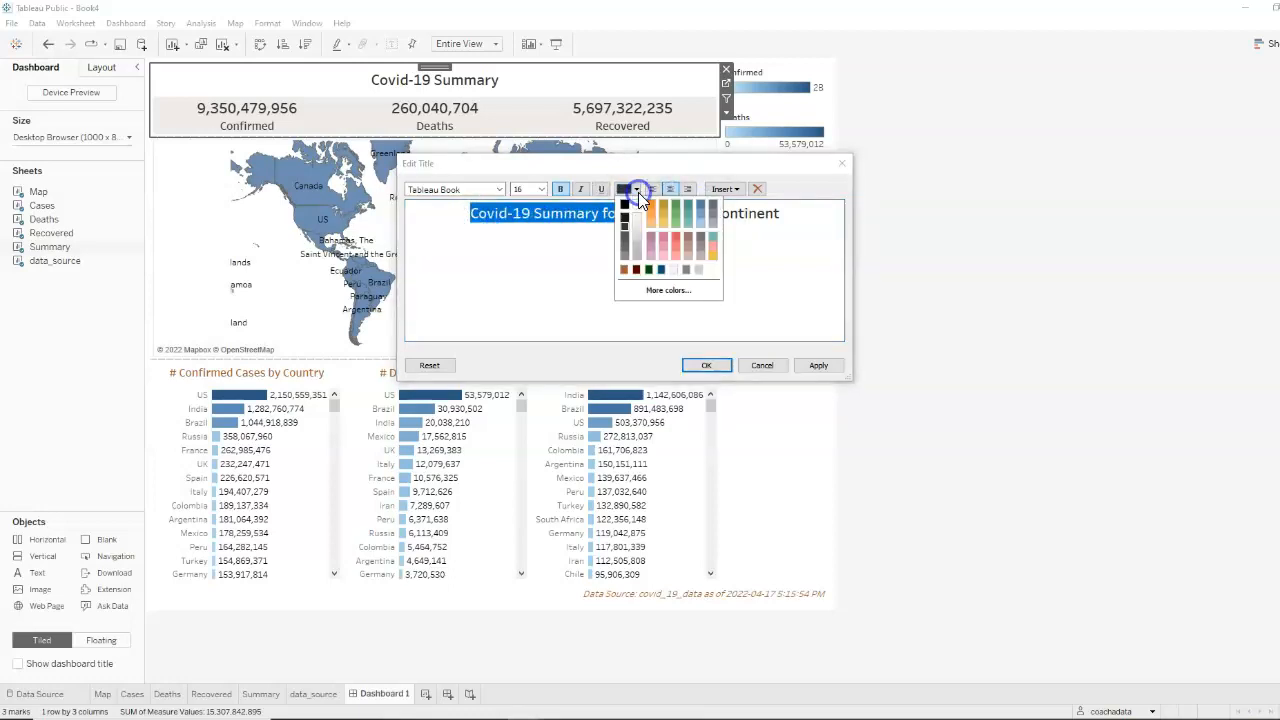
pyautogui.click(651, 202)
pyautogui.click(618, 294)
pyautogui.click(801, 231)
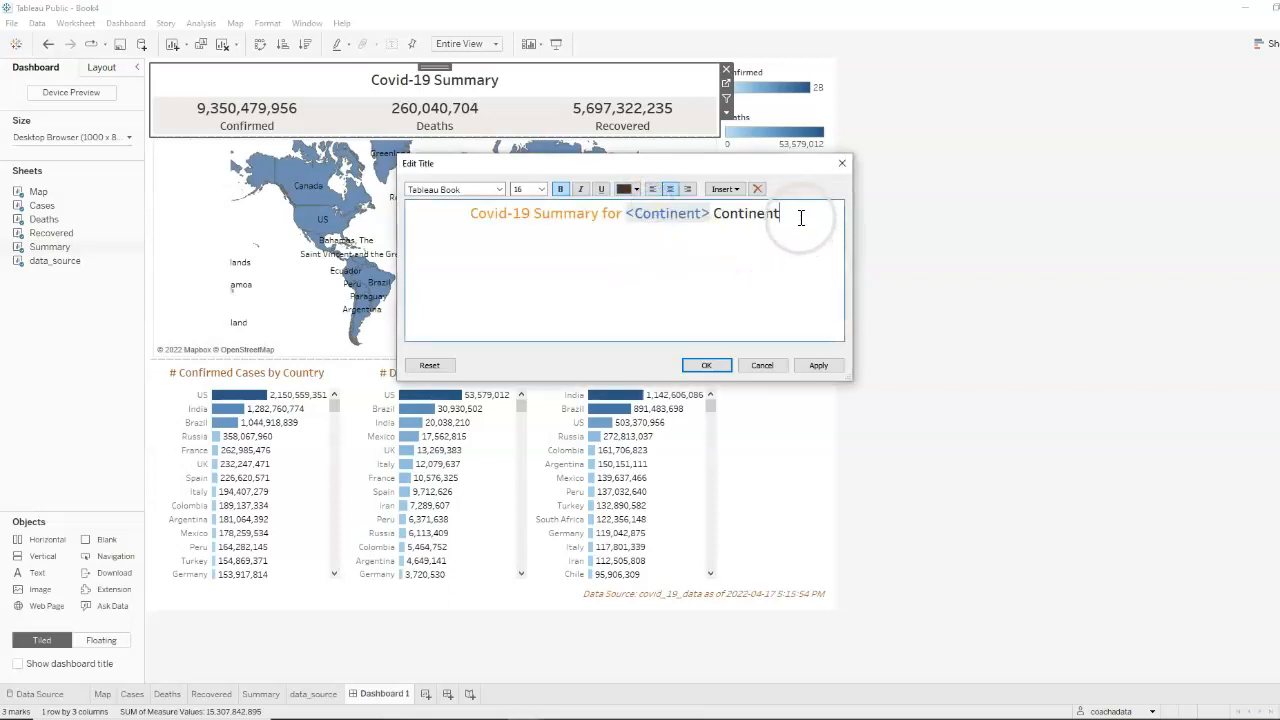
pyautogui.moveTo(800, 217); pyautogui.dragTo(712, 214)
pyautogui.click(636, 190)
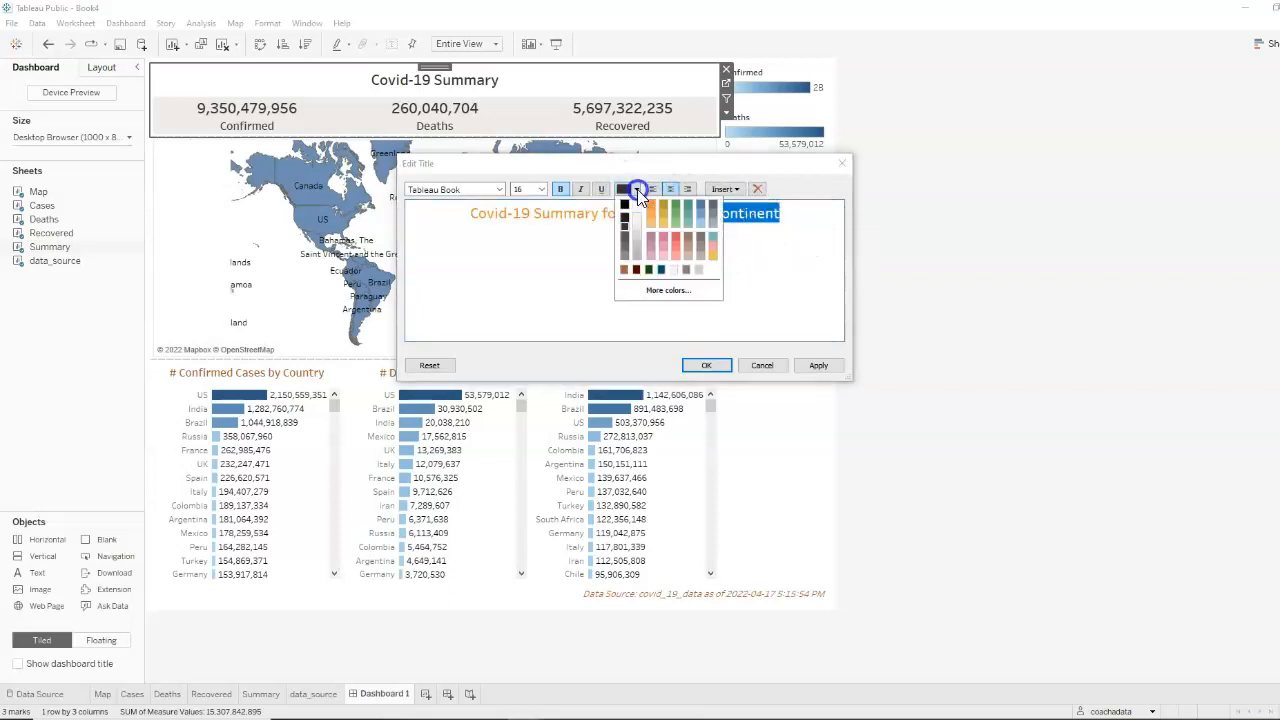
pyautogui.click(650, 205)
pyautogui.click(684, 317)
pyautogui.click(818, 365)
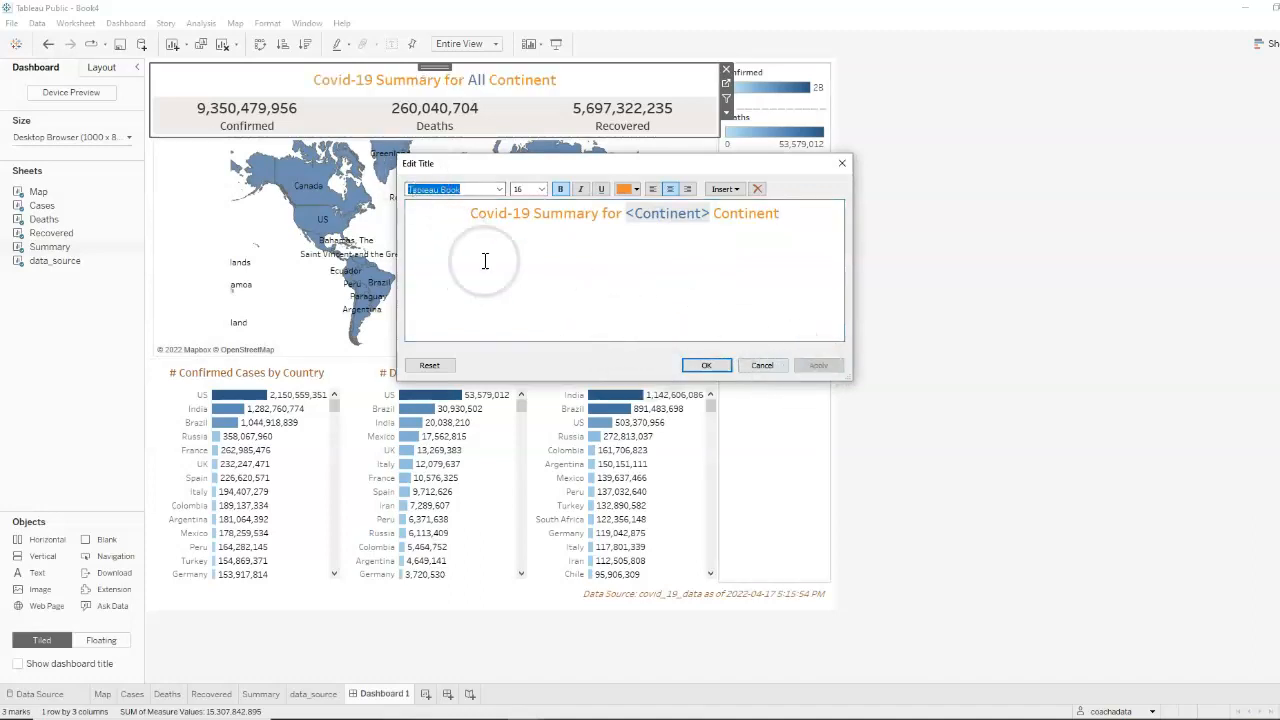
# Set the font size of the whole summary title to 18 and confirm the title edit
pyautogui.click(660, 285)
pyautogui.moveTo(789, 218); pyautogui.dragTo(453, 217)
pyautogui.click(524, 191)
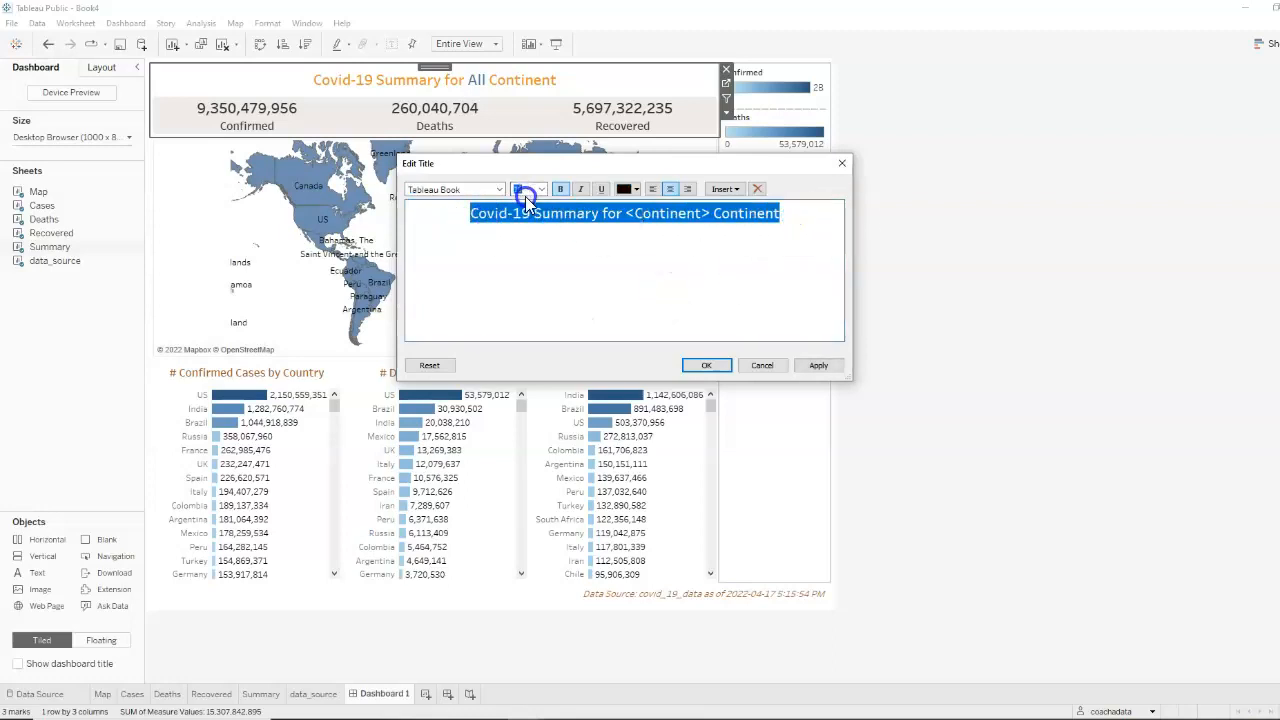
pyautogui.write('18')
pyautogui.click(836, 369)
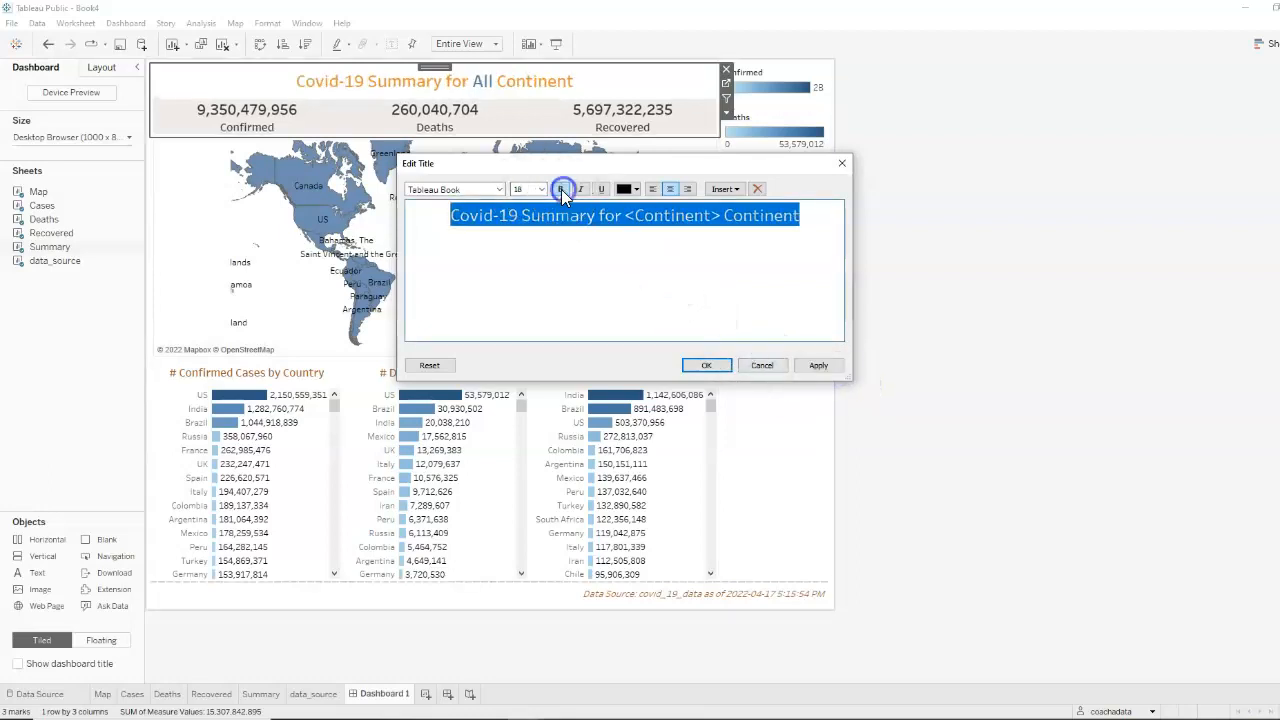
pyautogui.click(710, 366)
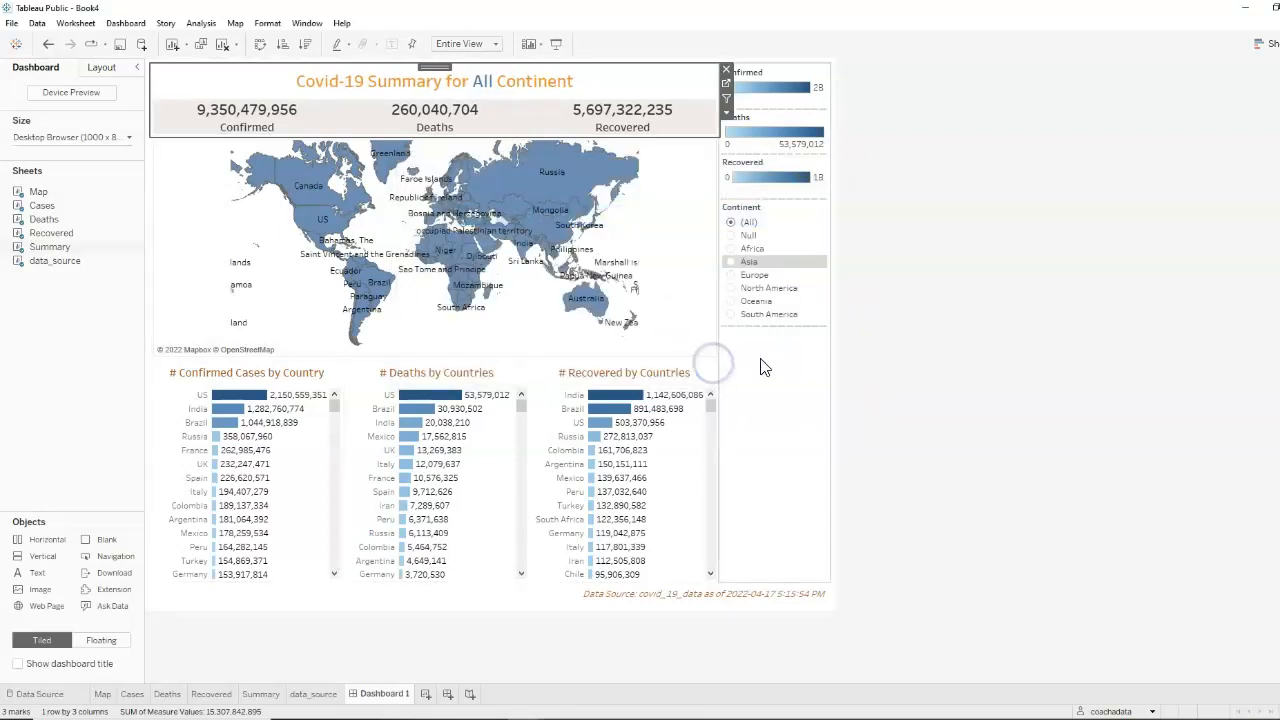
# Check the dynamic summary title by filtering to Africa, Asia, Europe and North America in turn
pyautogui.click(739, 259)
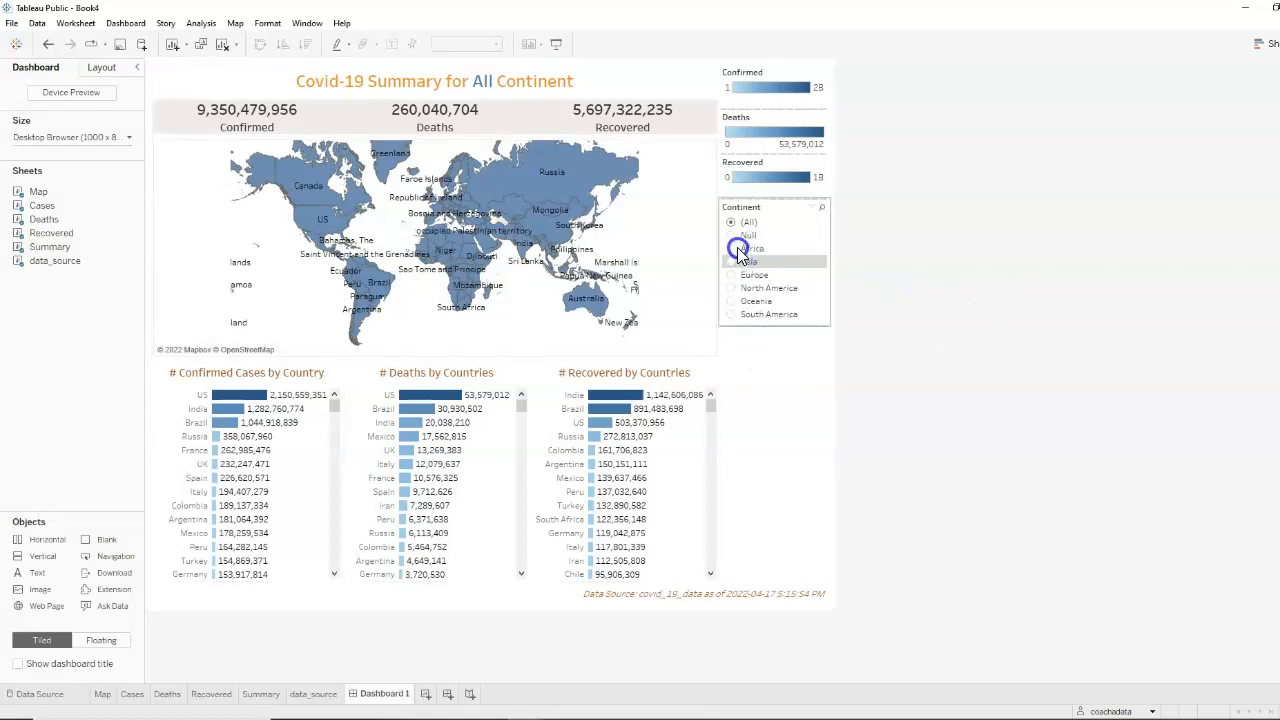
pyautogui.click(734, 250)
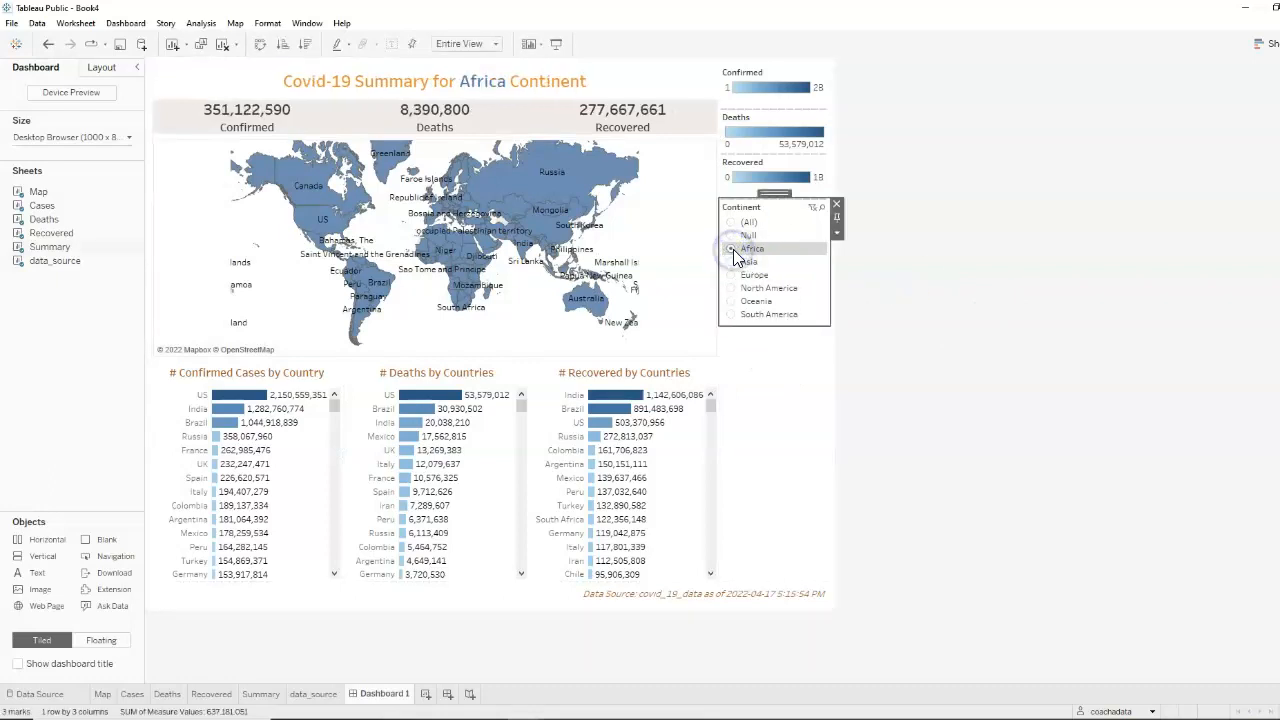
pyautogui.click(733, 262)
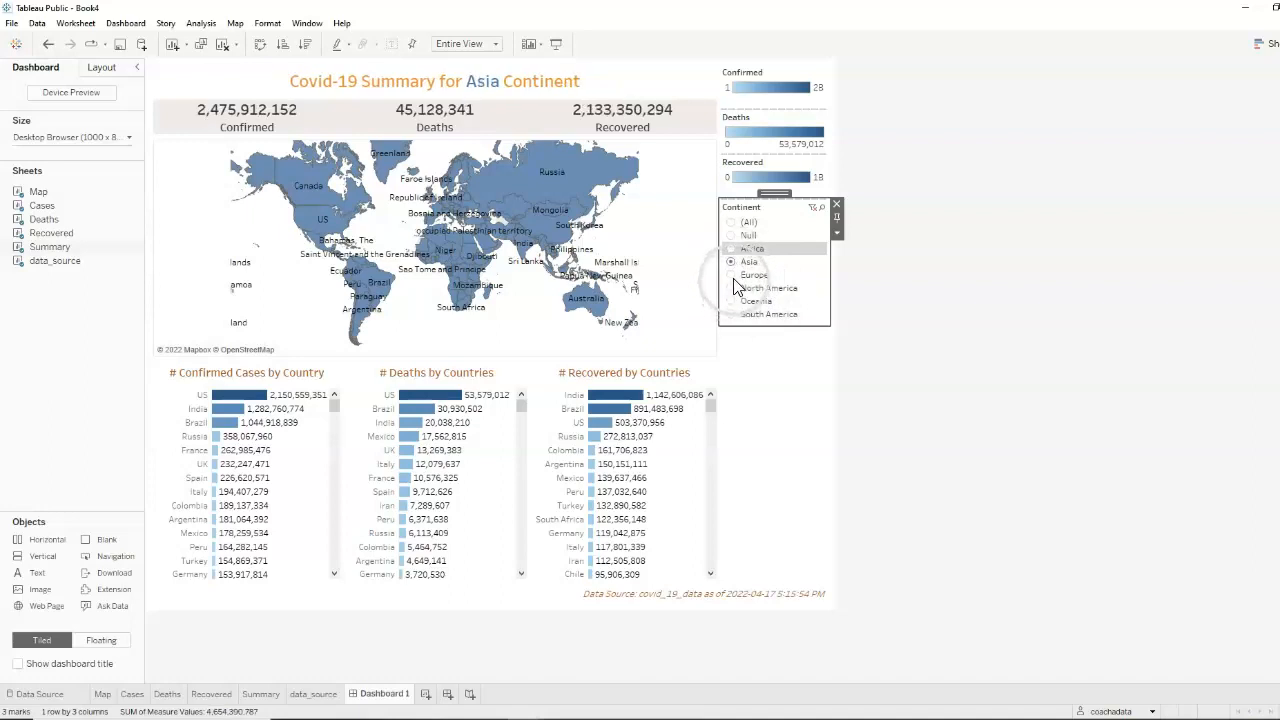
pyautogui.click(732, 275)
pyautogui.click(733, 289)
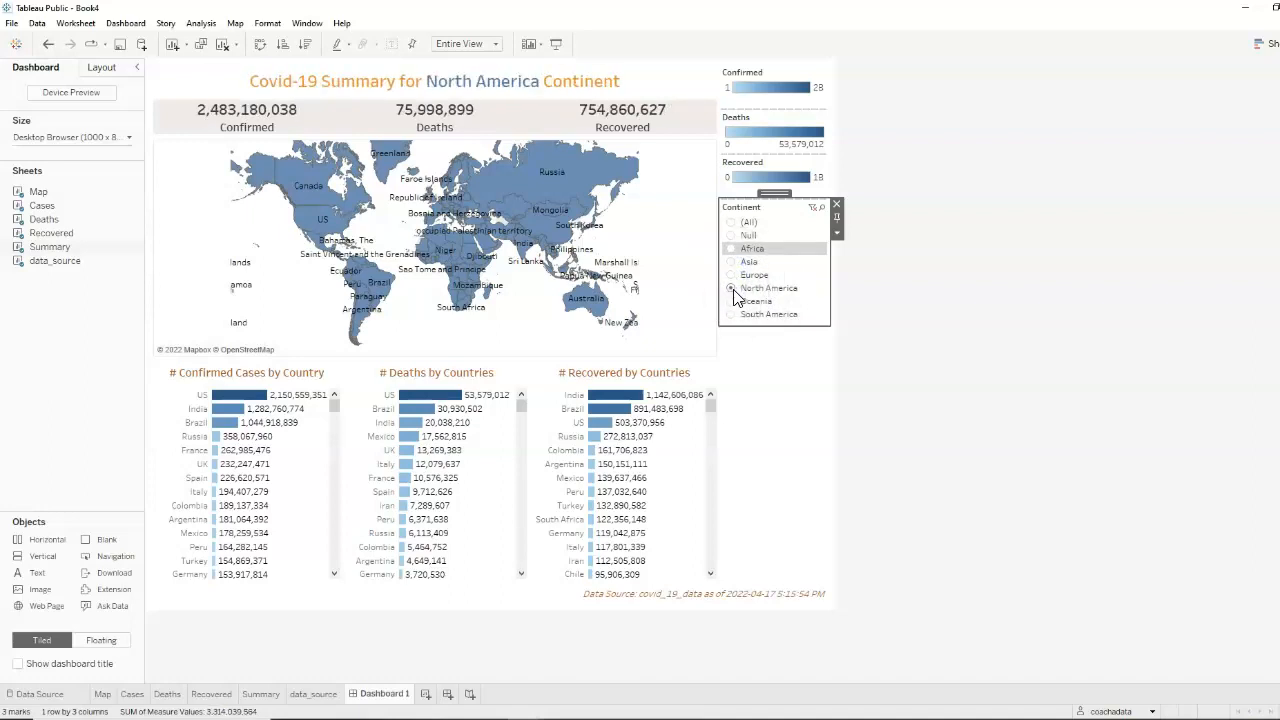
pyautogui.click(812, 393)
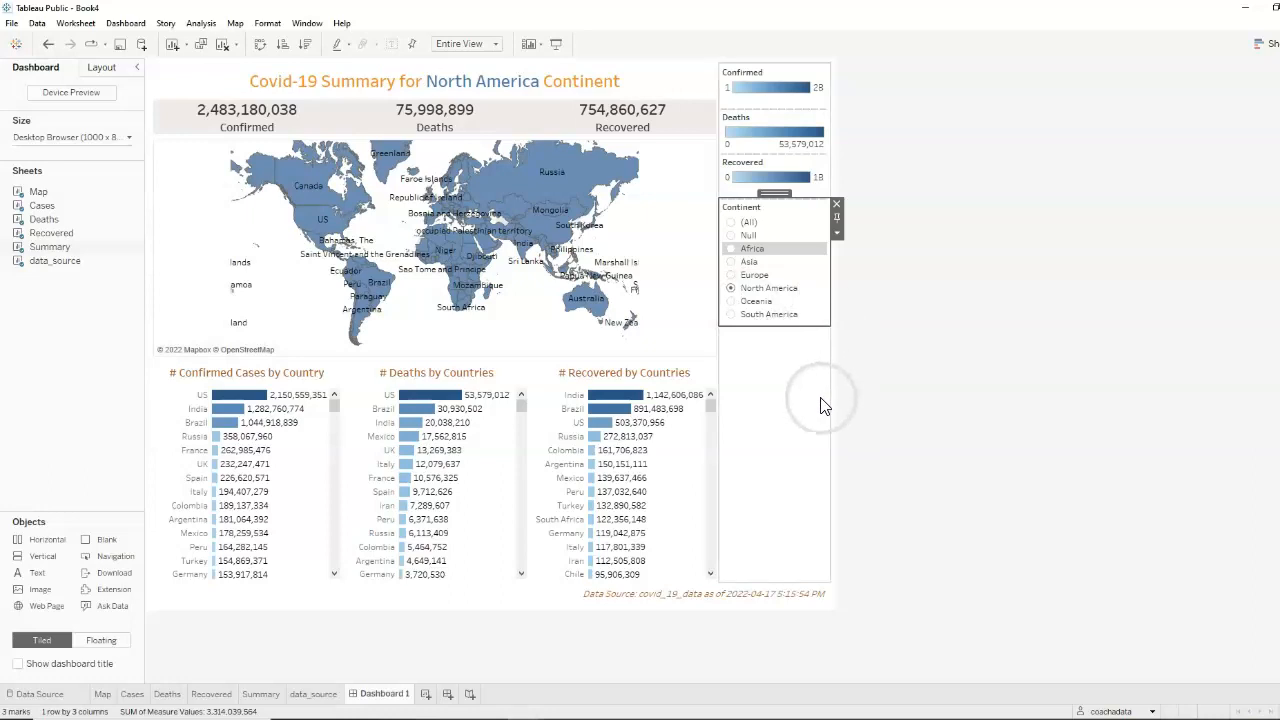
# Apply the dashboard's Continent filter to the Map worksheet in addition to Summary
pyautogui.click(795, 220)
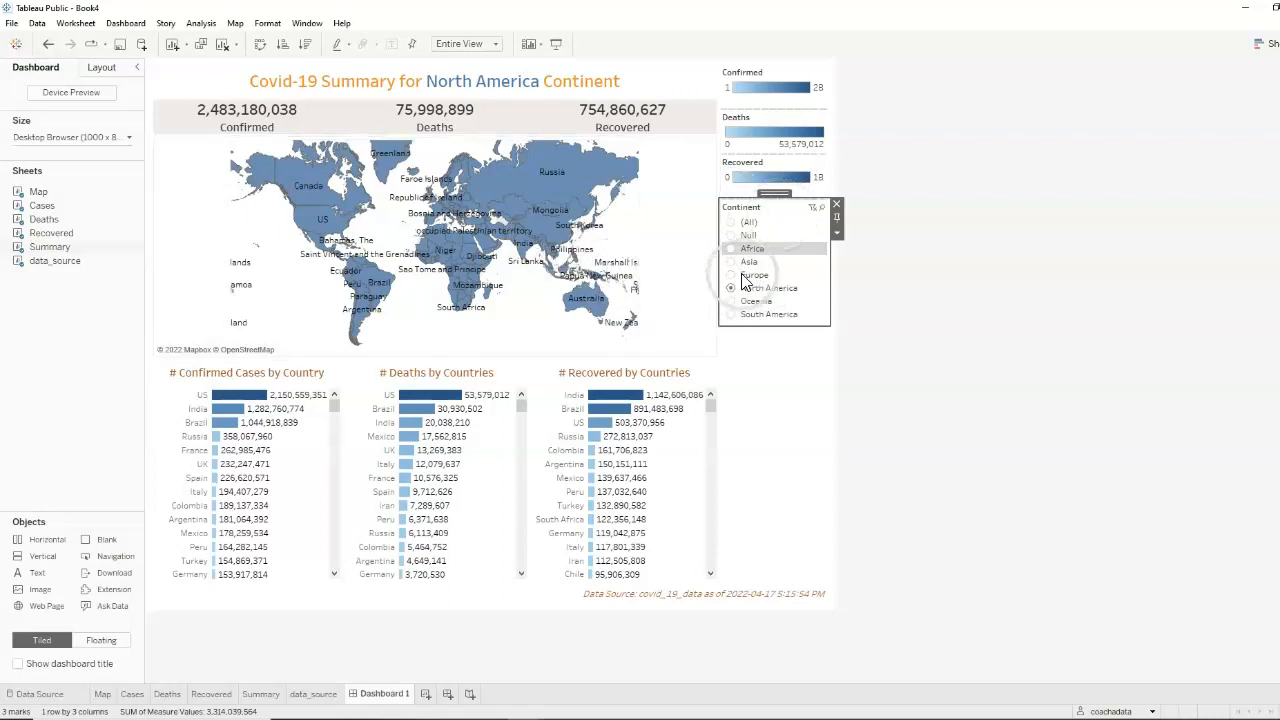
pyautogui.click(838, 237)
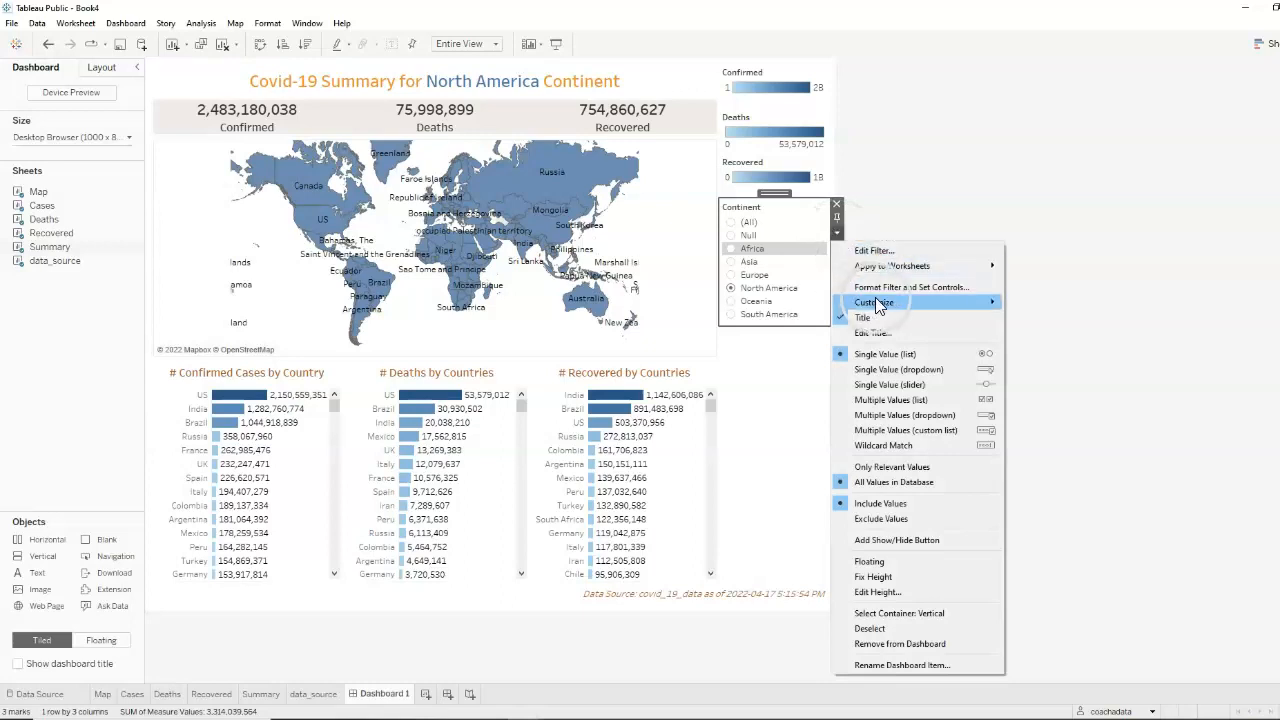
pyautogui.moveTo(908, 274)
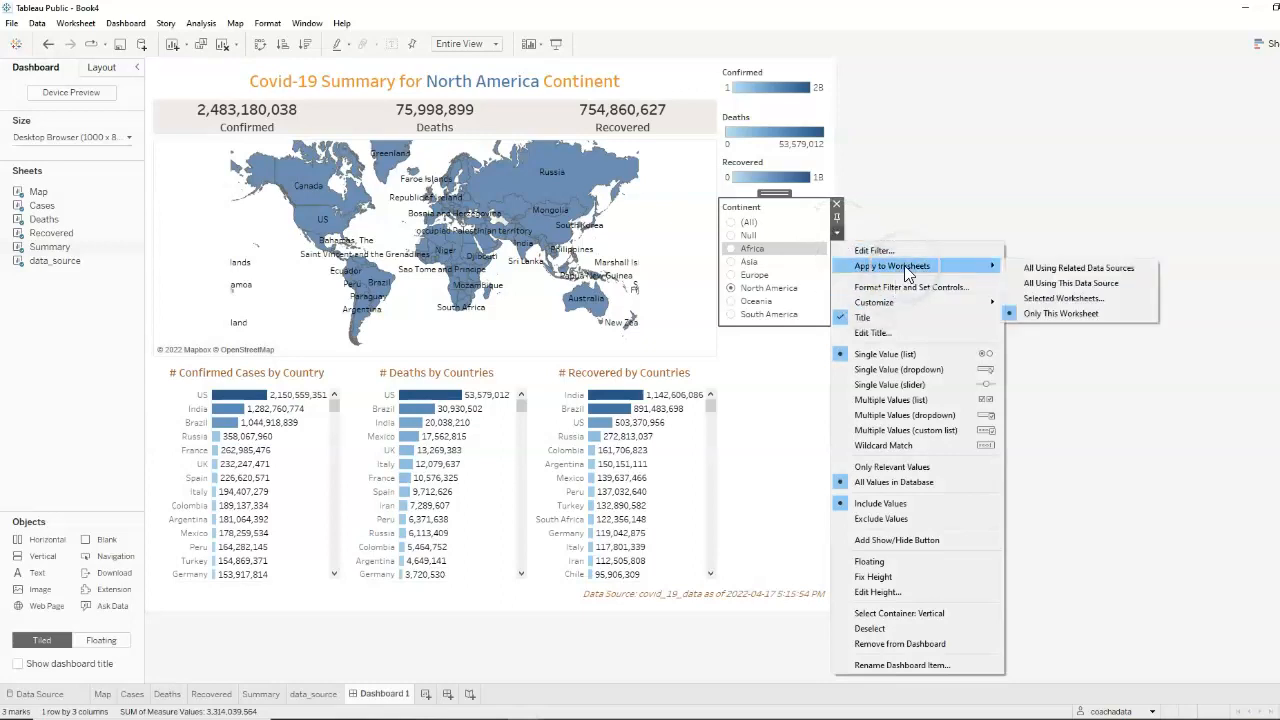
pyautogui.click(1077, 297)
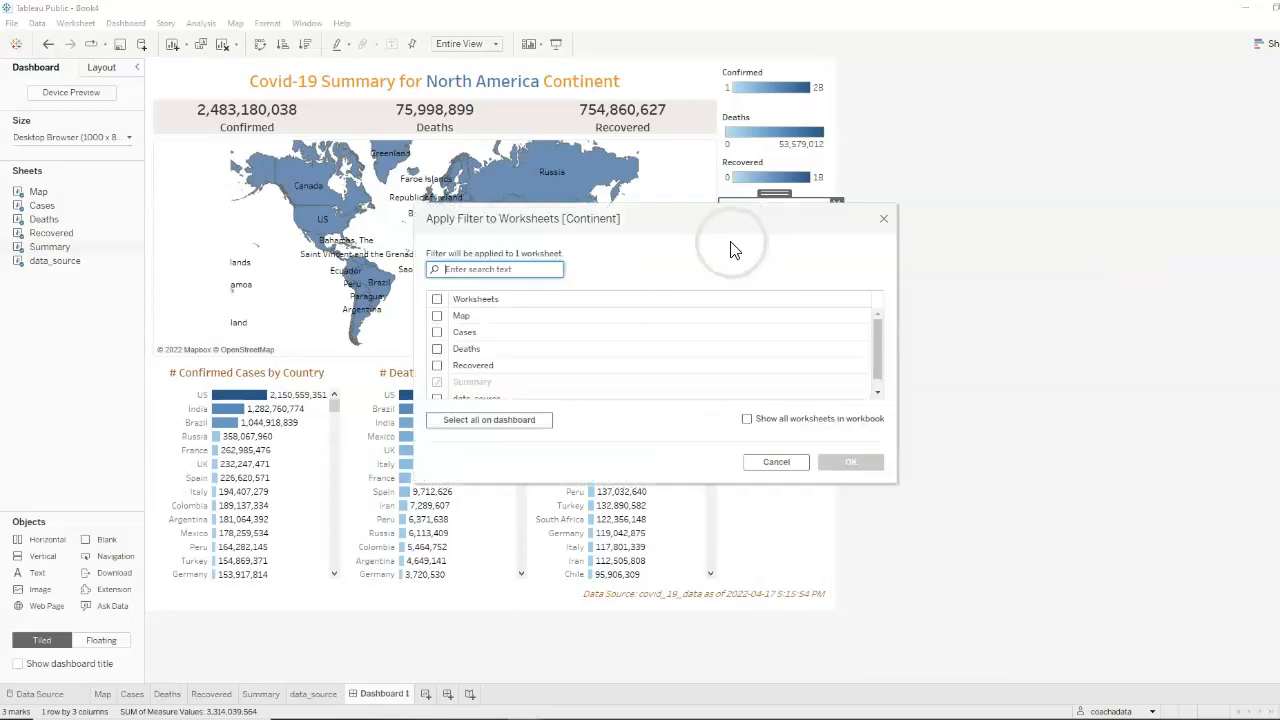
pyautogui.moveTo(693, 218); pyautogui.dragTo(944, 239)
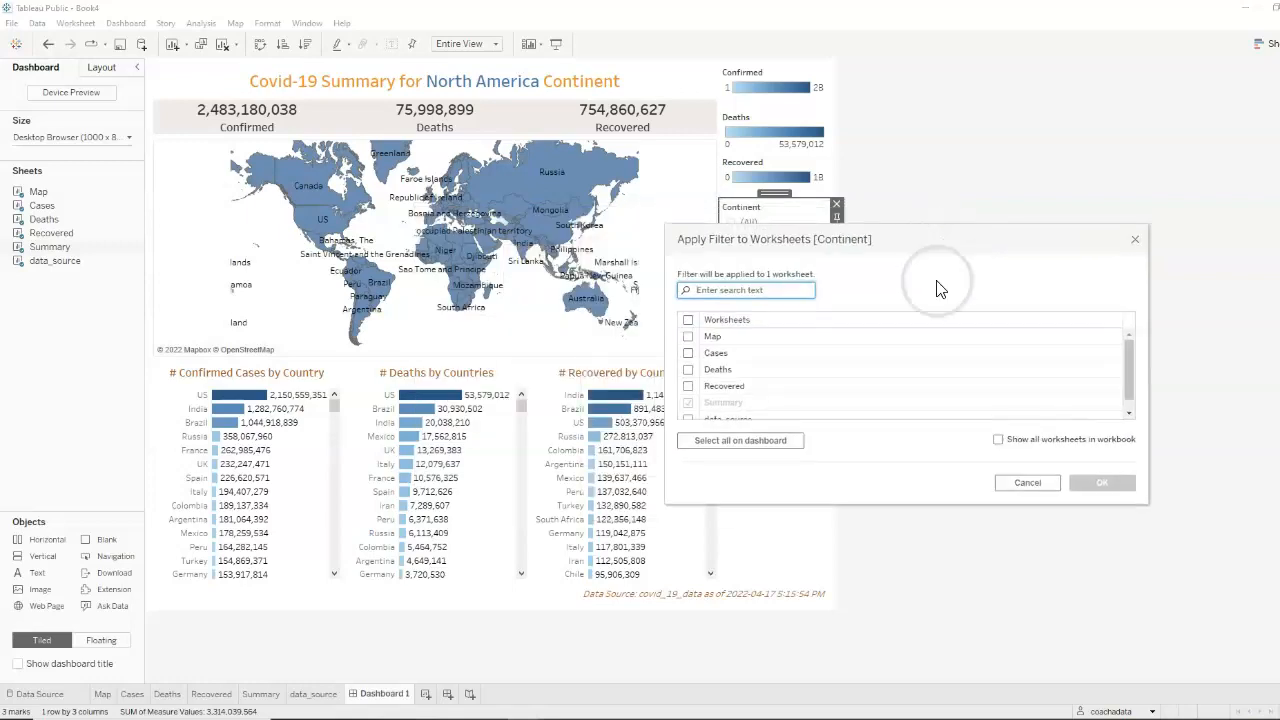
pyautogui.click(689, 337)
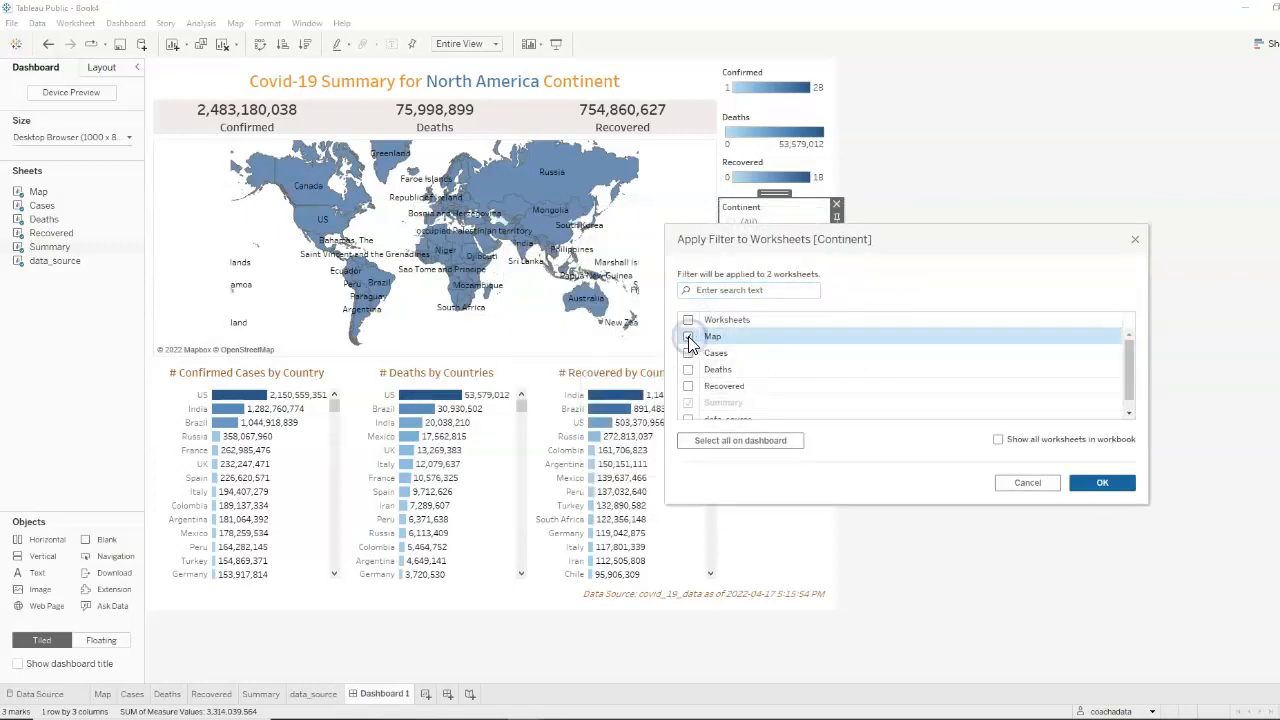
pyautogui.click(1117, 484)
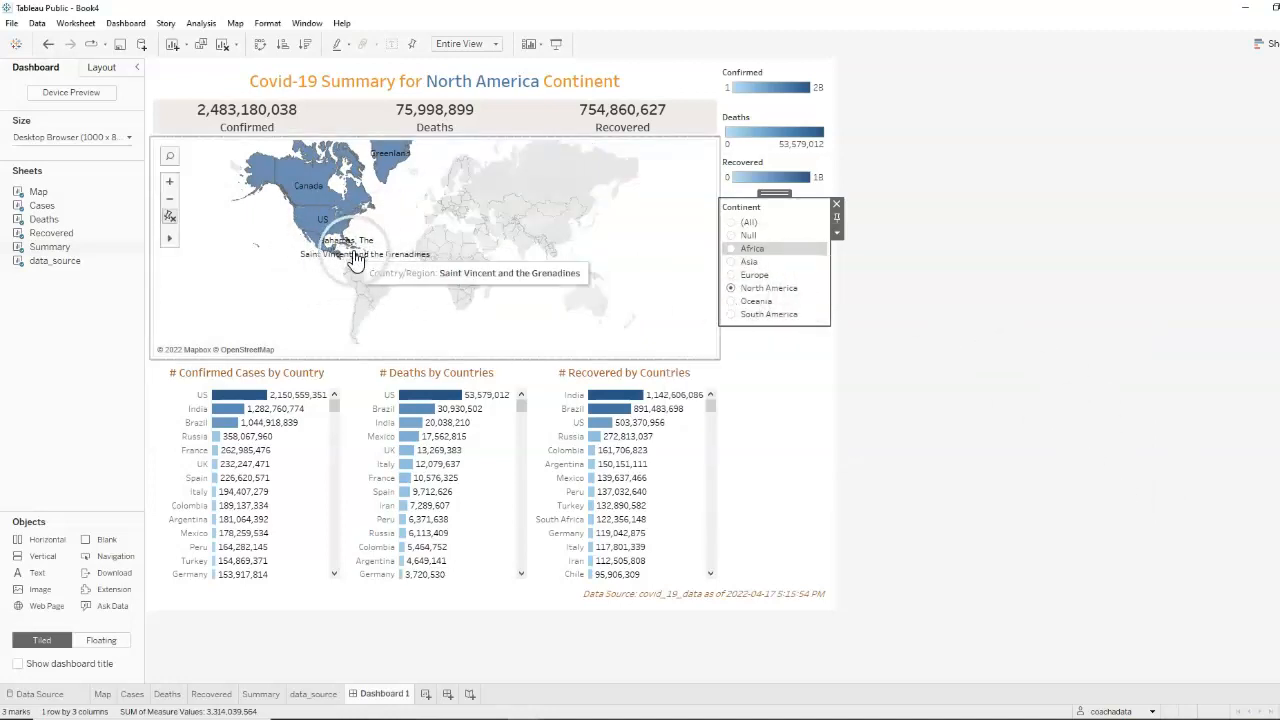
# Check that the map follows the Continent filter by choosing Europe, Africa, Oceania and South America, and return it to (All)
pyautogui.click(737, 275)
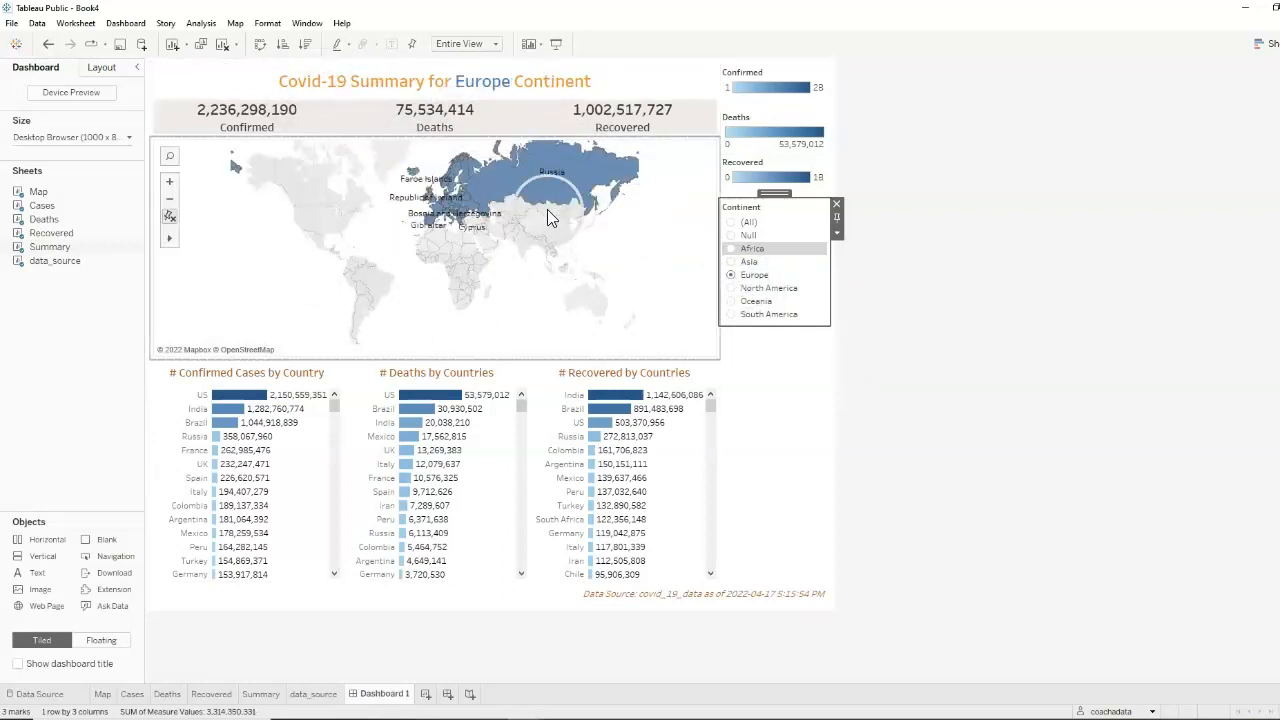
pyautogui.click(730, 249)
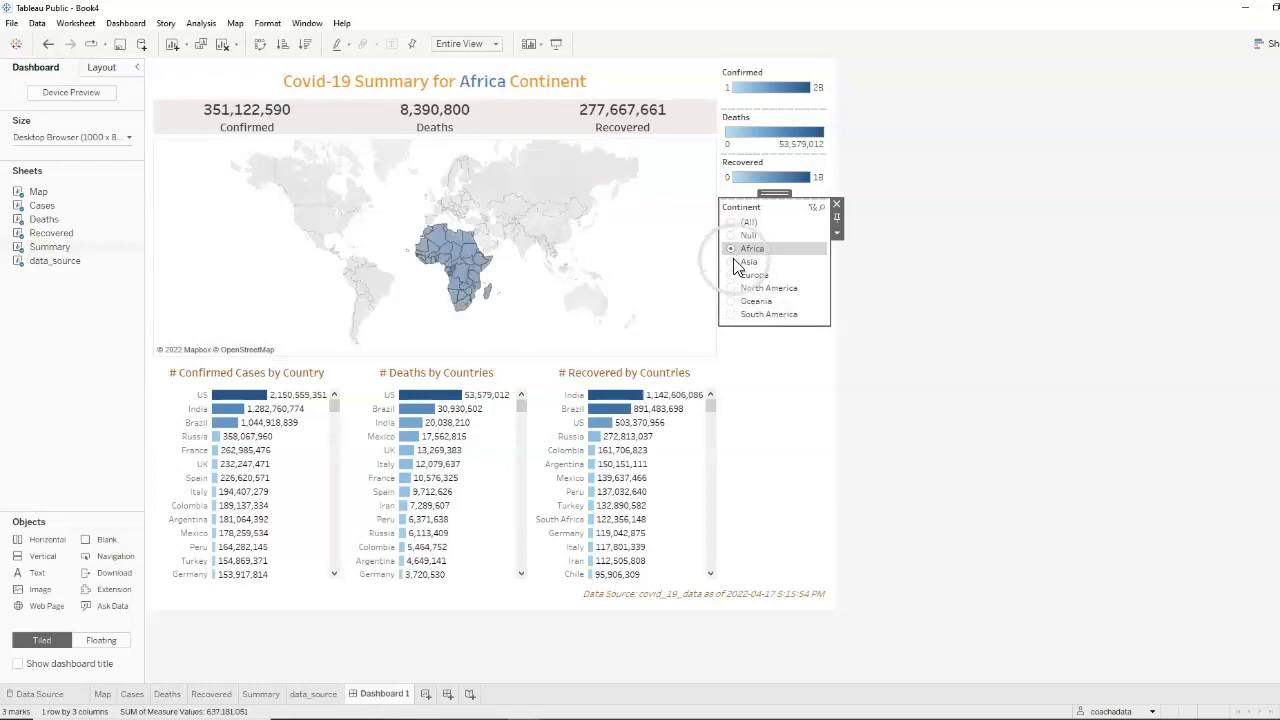
pyautogui.click(732, 302)
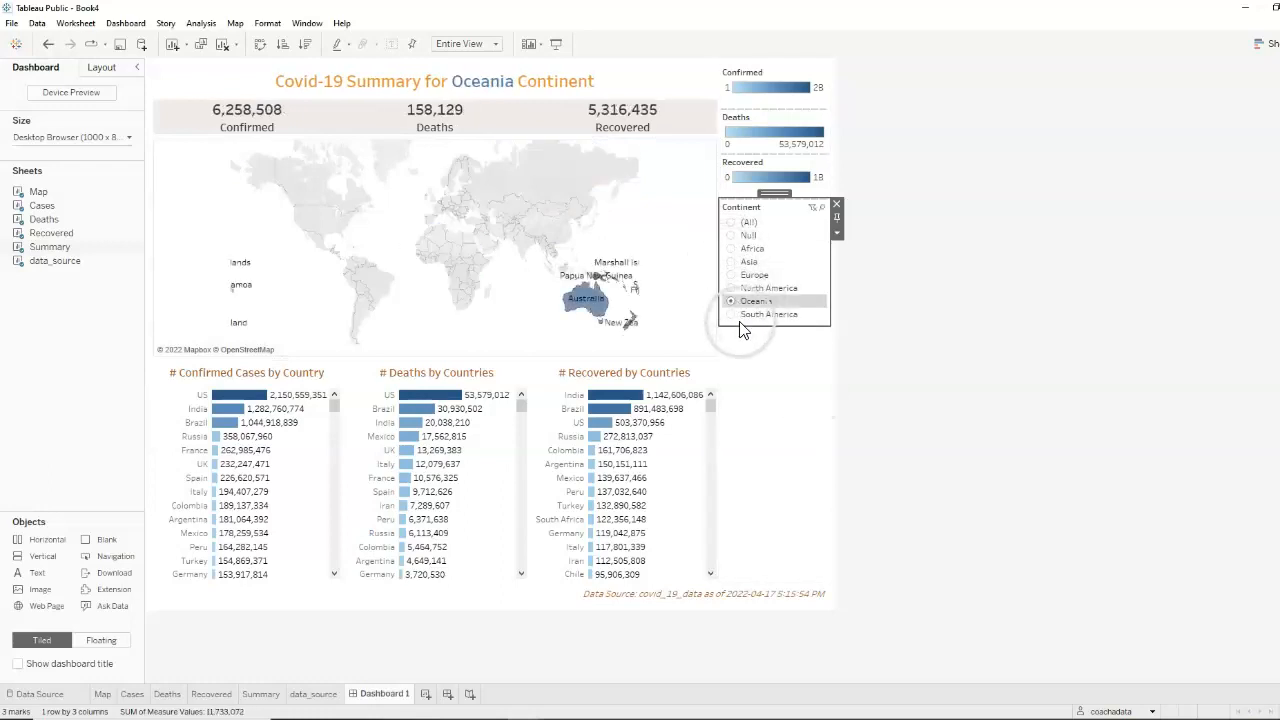
pyautogui.click(731, 315)
pyautogui.click(731, 222)
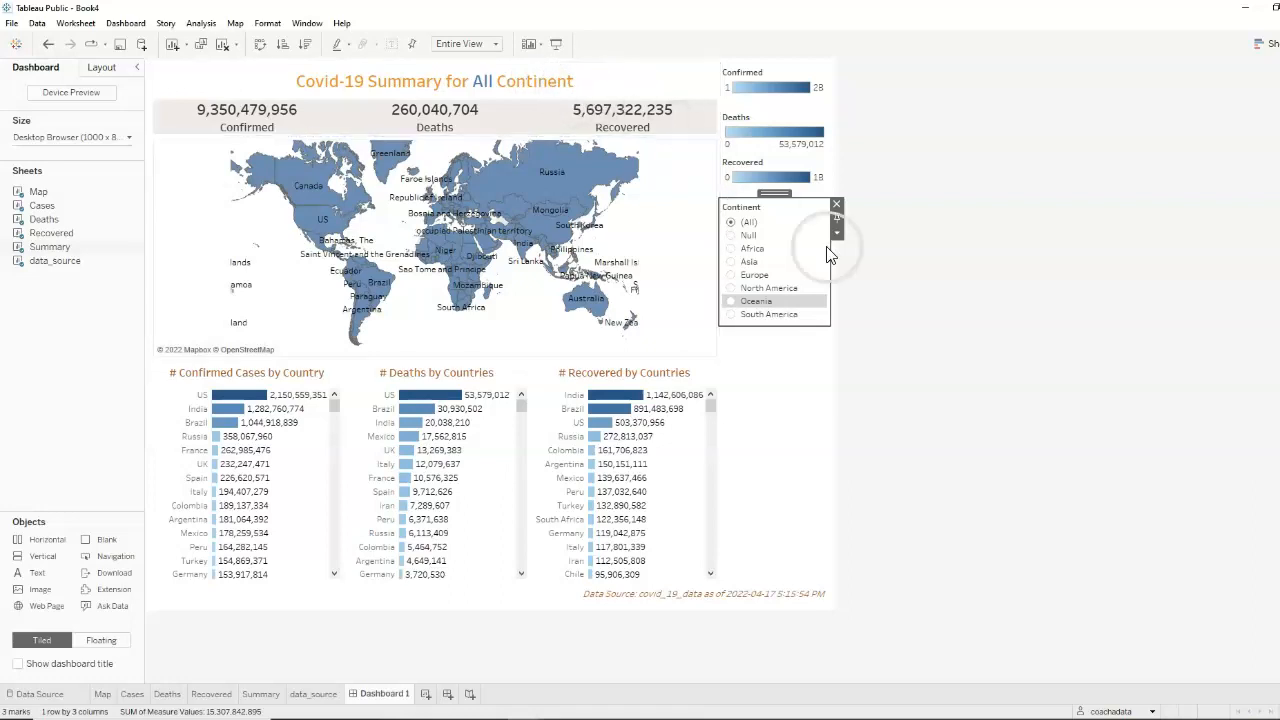
pyautogui.click(815, 388)
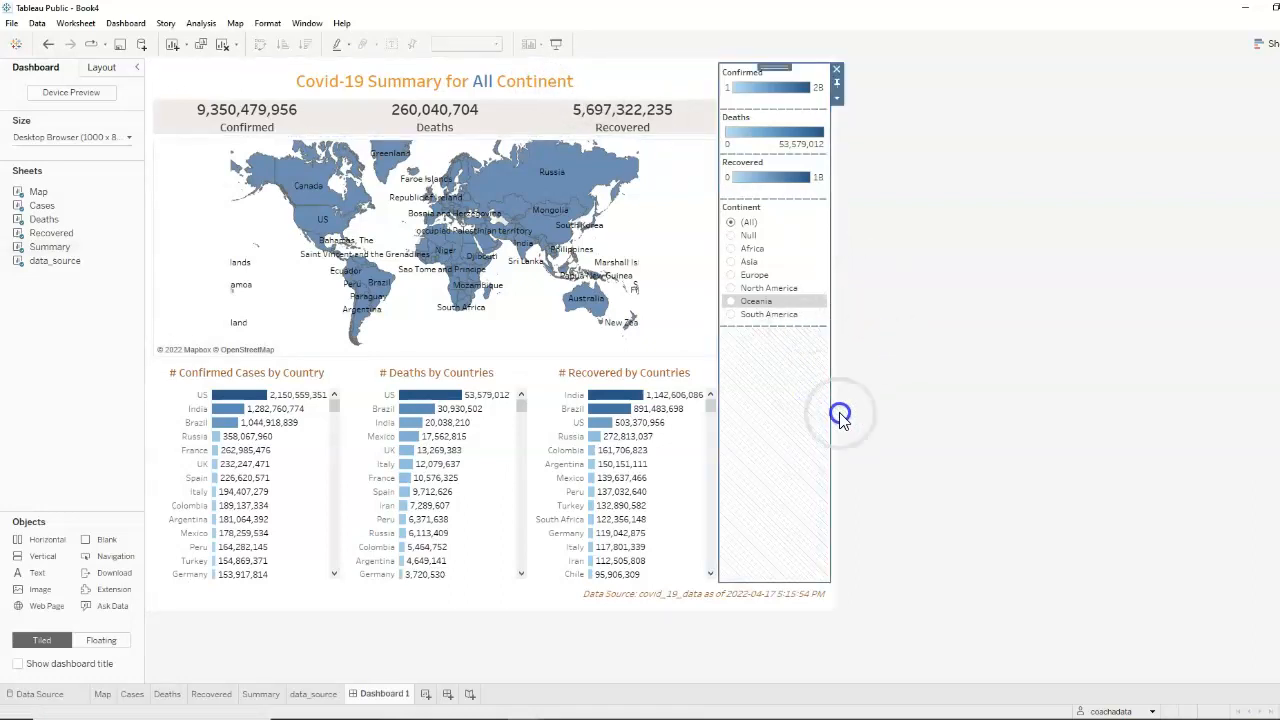
pyautogui.click(926, 384)
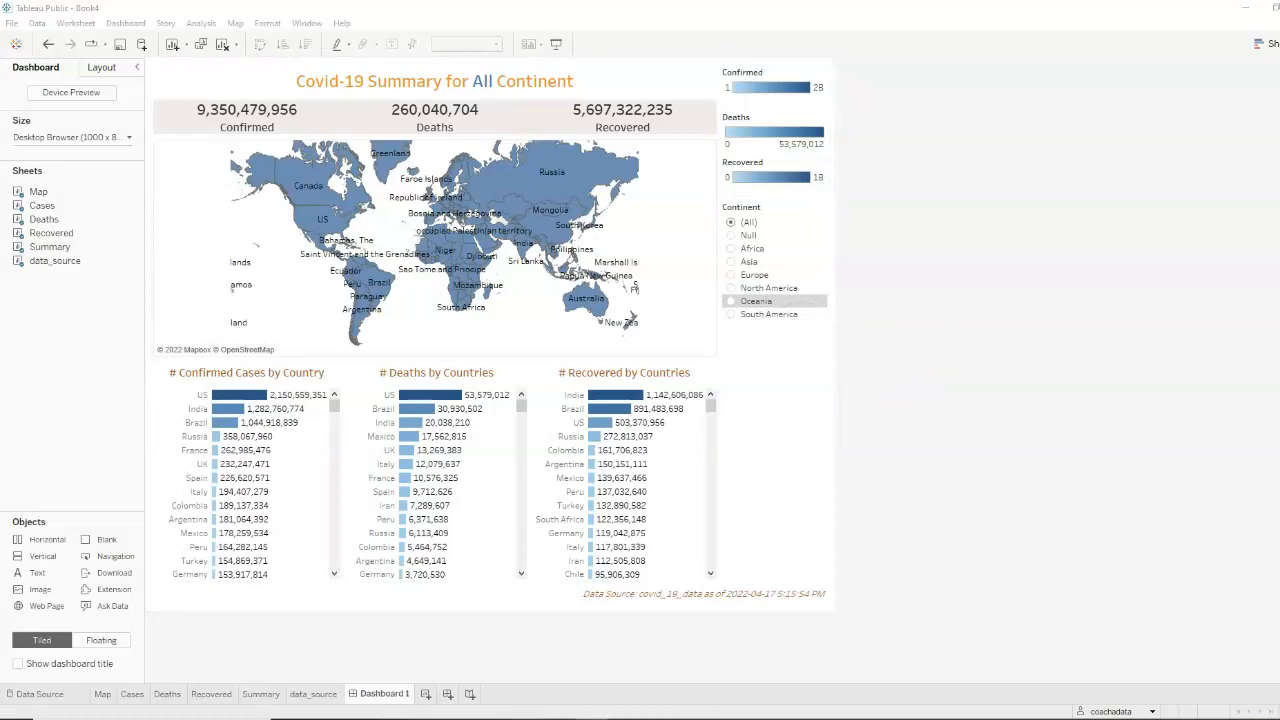
# On the Map worksheet, create a calculated field named Continent/Continents
pyautogui.click(101, 694)
pyautogui.click(110, 348)
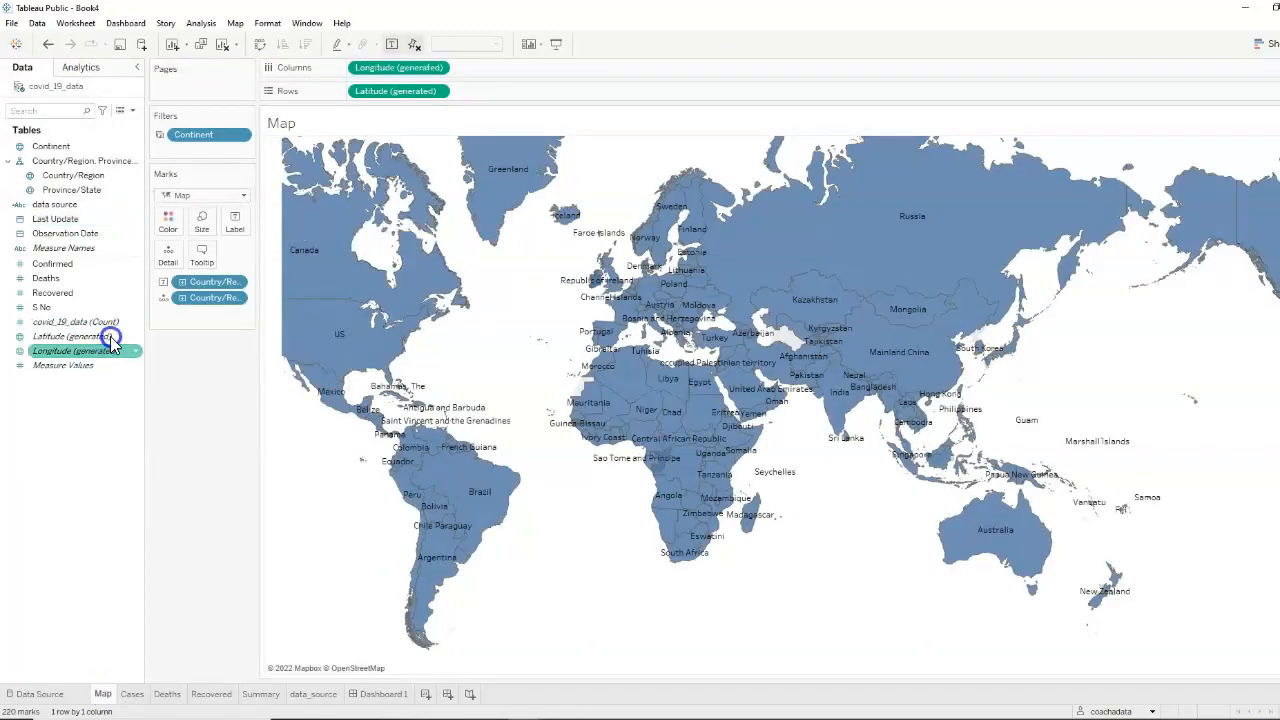
pyautogui.click(132, 110)
pyautogui.click(95, 128)
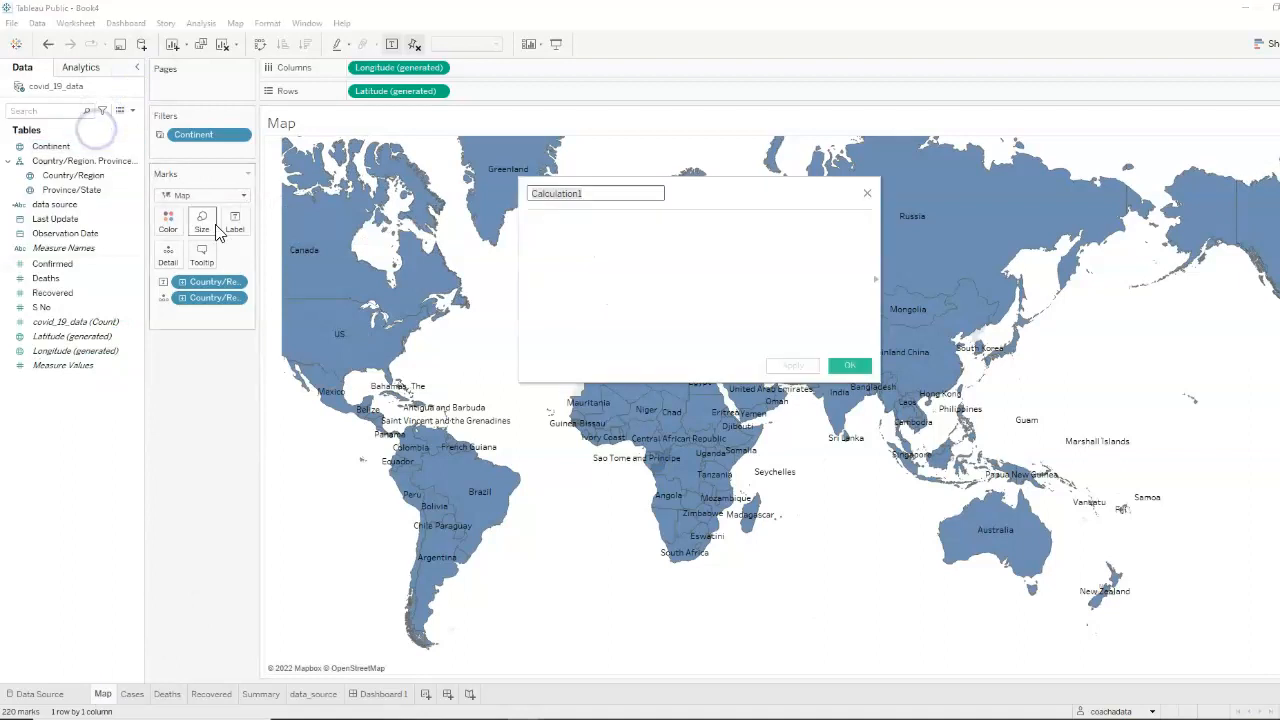
pyautogui.write('Continent/Cont')
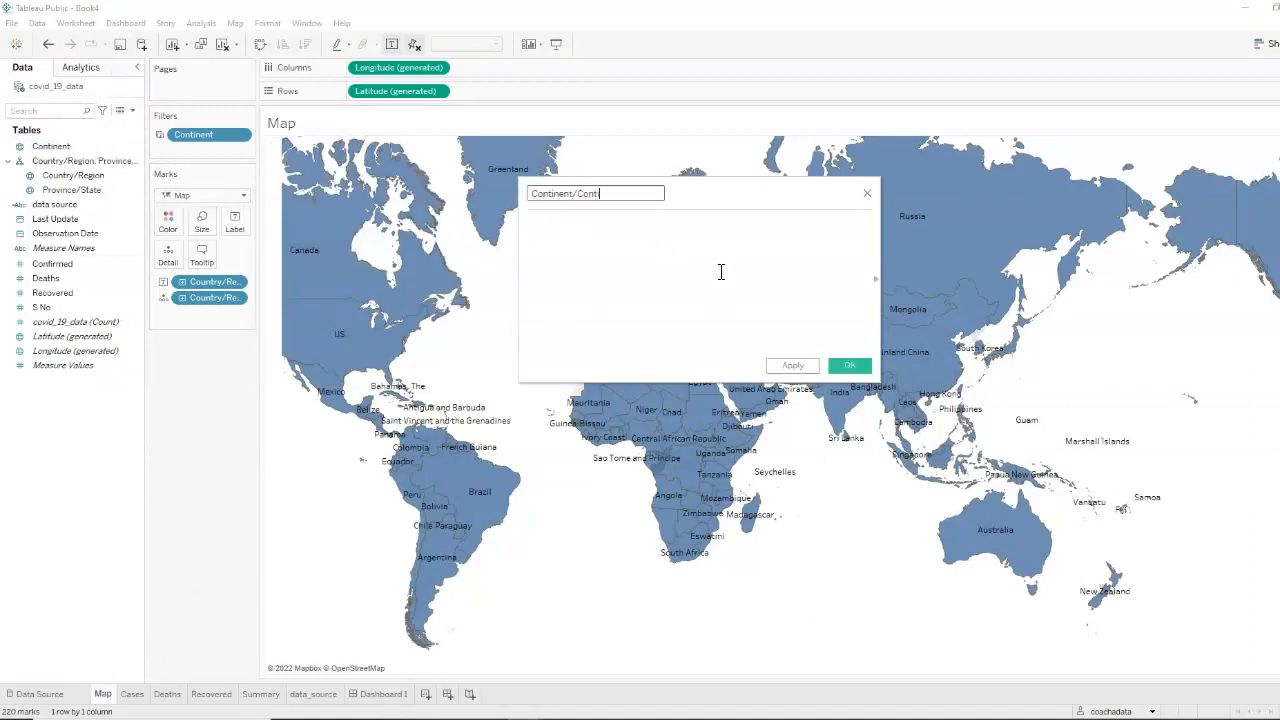
pyautogui.write('inents')
# Begin the calculation with the condition IF COUNTD([Continent]) > 1 and a THEN clause on a new line
pyautogui.click(634, 220)
pyautogui.click(574, 283)
pyautogui.write('IF COUNTD()')
pyautogui.press('Down')
pyautogui.press('Return')
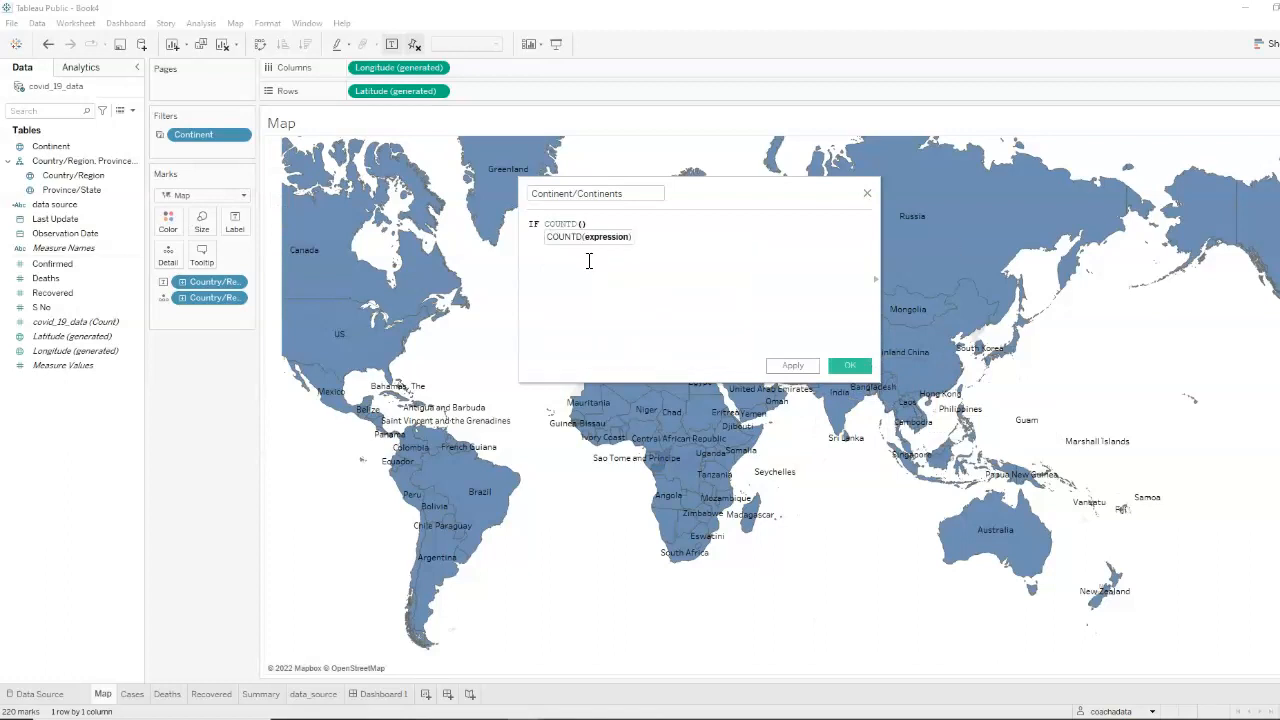
pyautogui.write('conti')
pyautogui.press('Return')
pyautogui.write('> ')
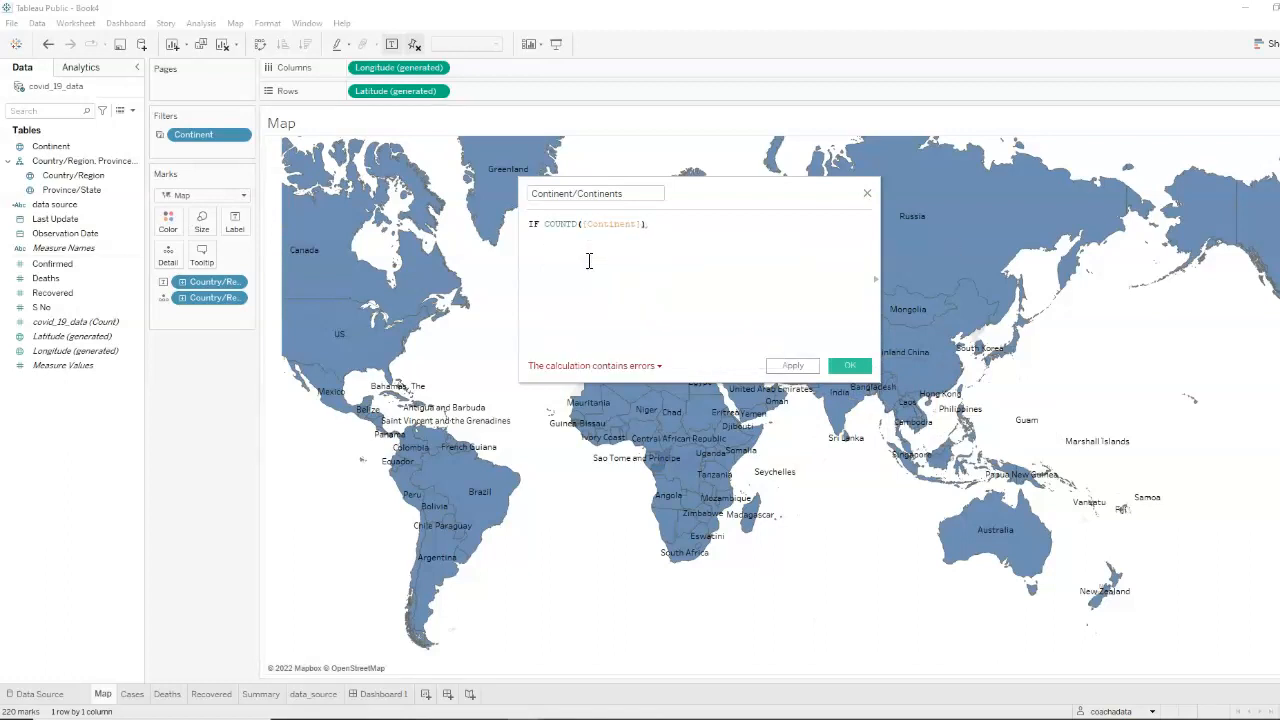
pyautogui.write('1 THEN ')
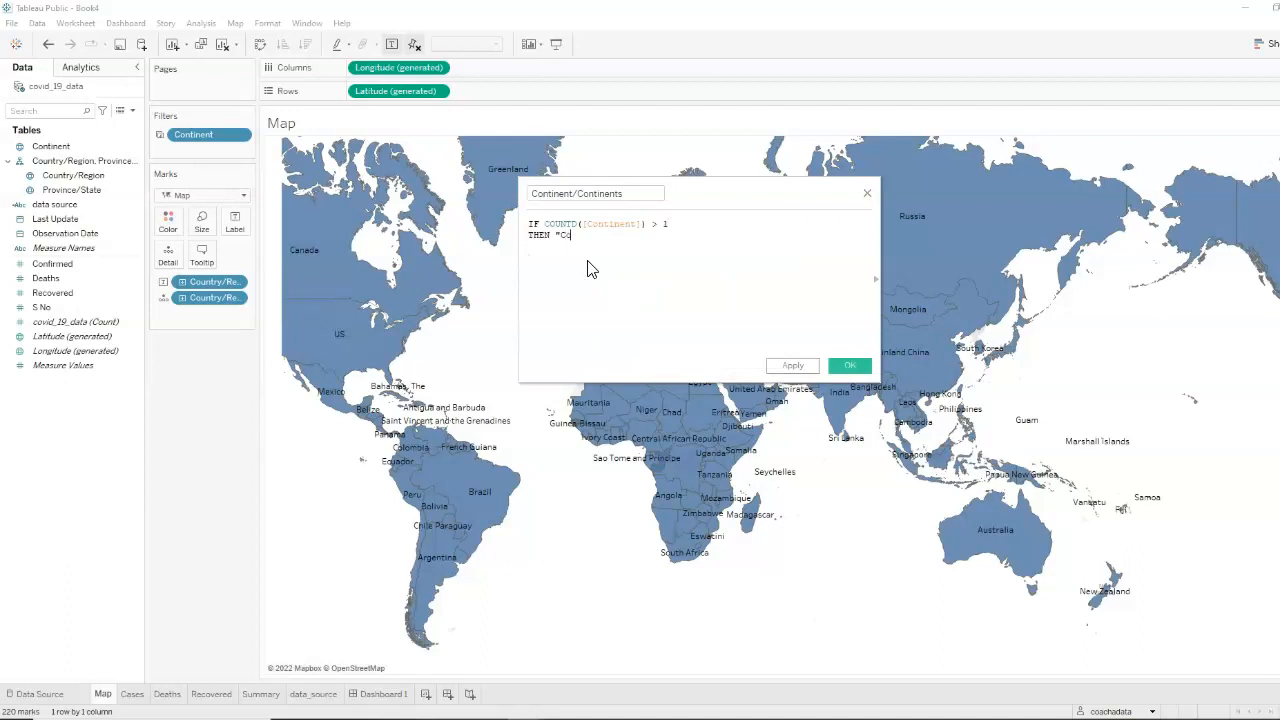
pyautogui.write('"Continents"')
# Complete the formula so it returns "Continents" when the condition is met, ELSE "Continent", closing with END
pyautogui.press('Return')
pyautogui.write('ELSE')
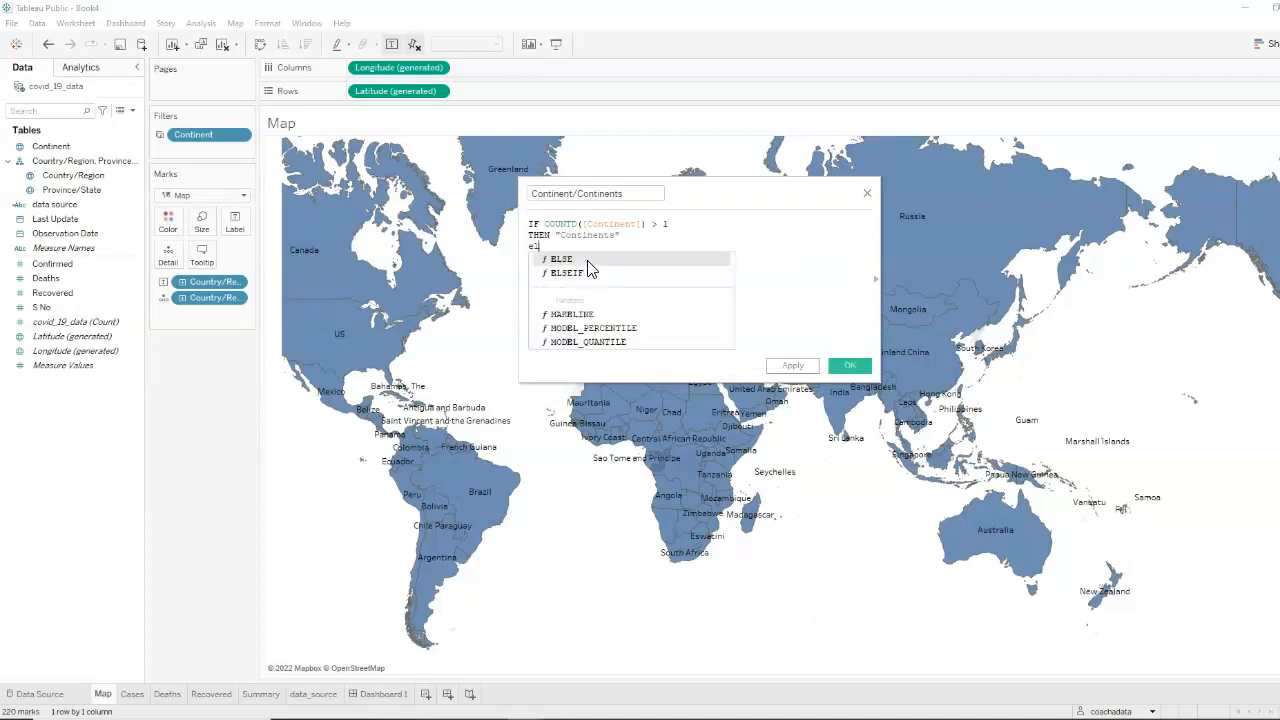
pyautogui.write(' "Continent"')
pyautogui.press('Return')
pyautogui.write('END')
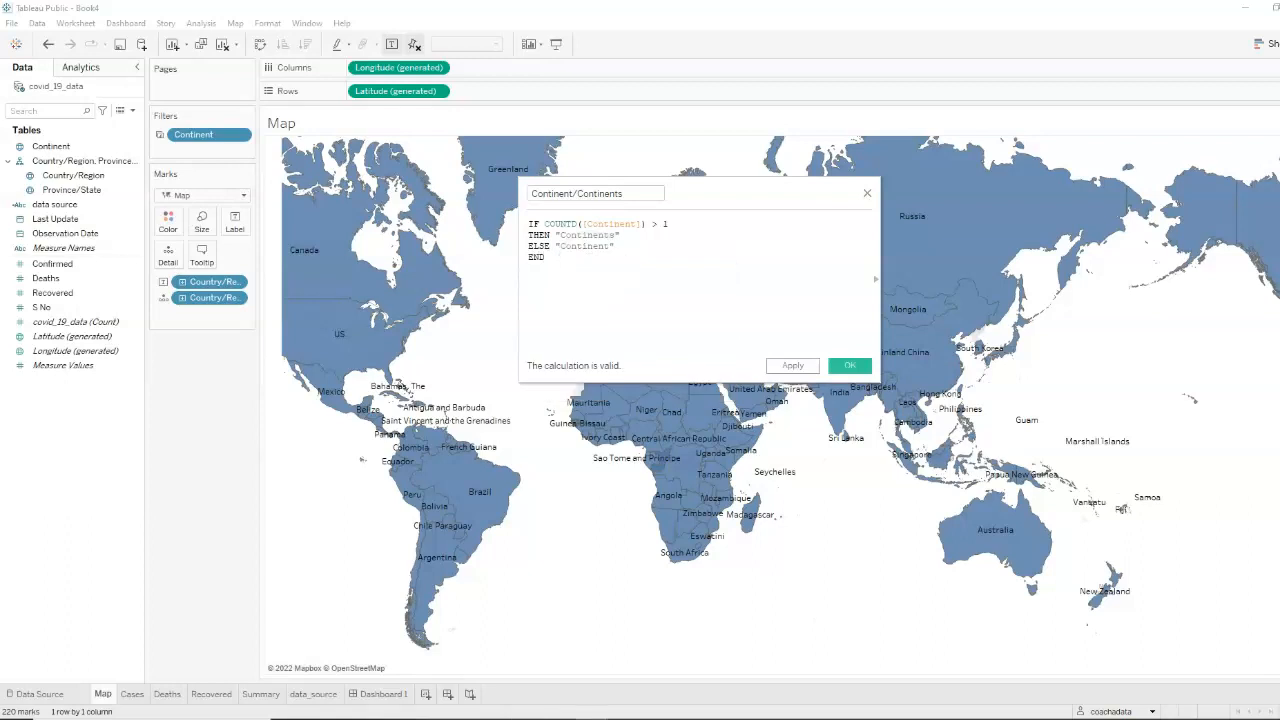
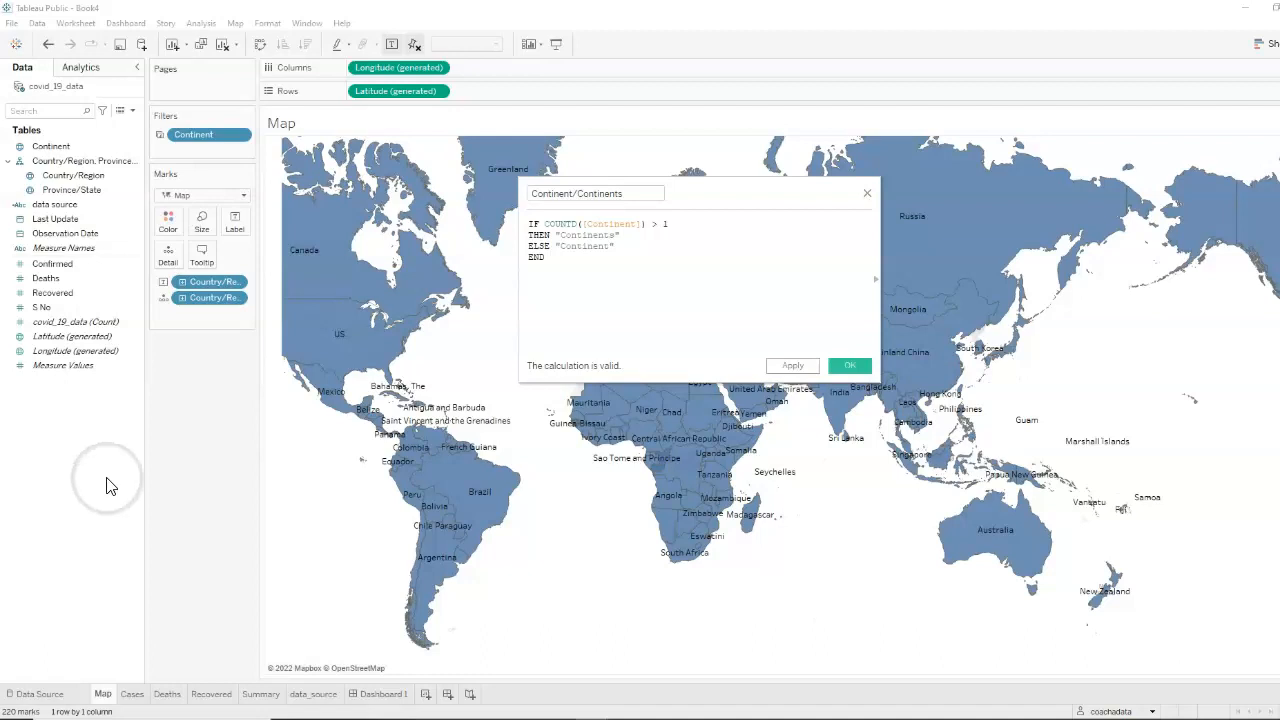
# Save the Continent/Continents calculation and add that field to Detail on the Summary worksheet's marks
pyautogui.click(850, 367)
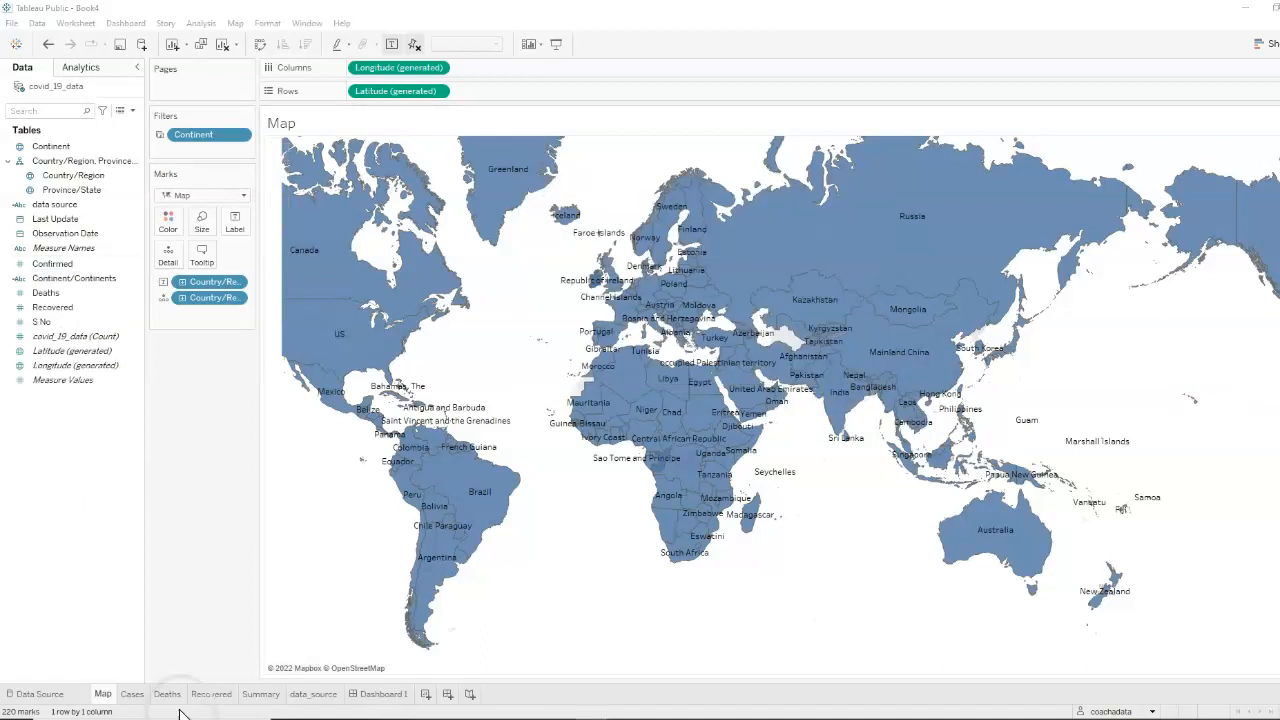
pyautogui.click(261, 694)
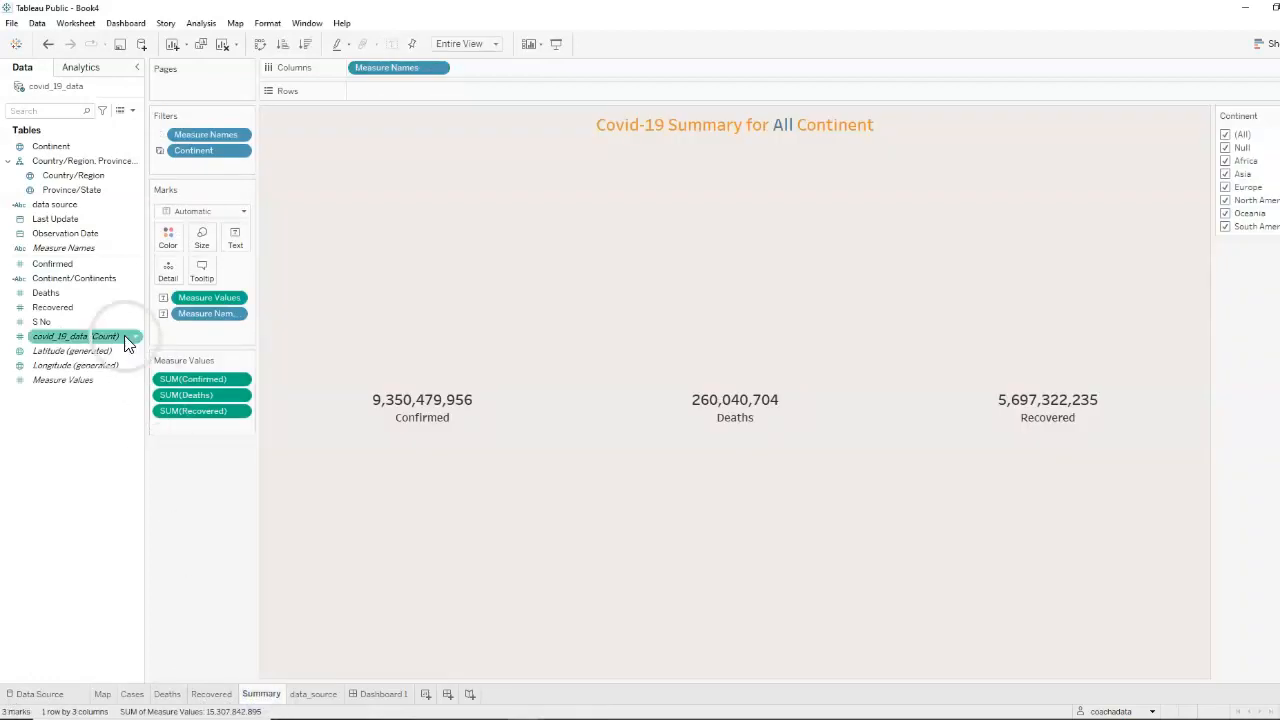
pyautogui.click(108, 280)
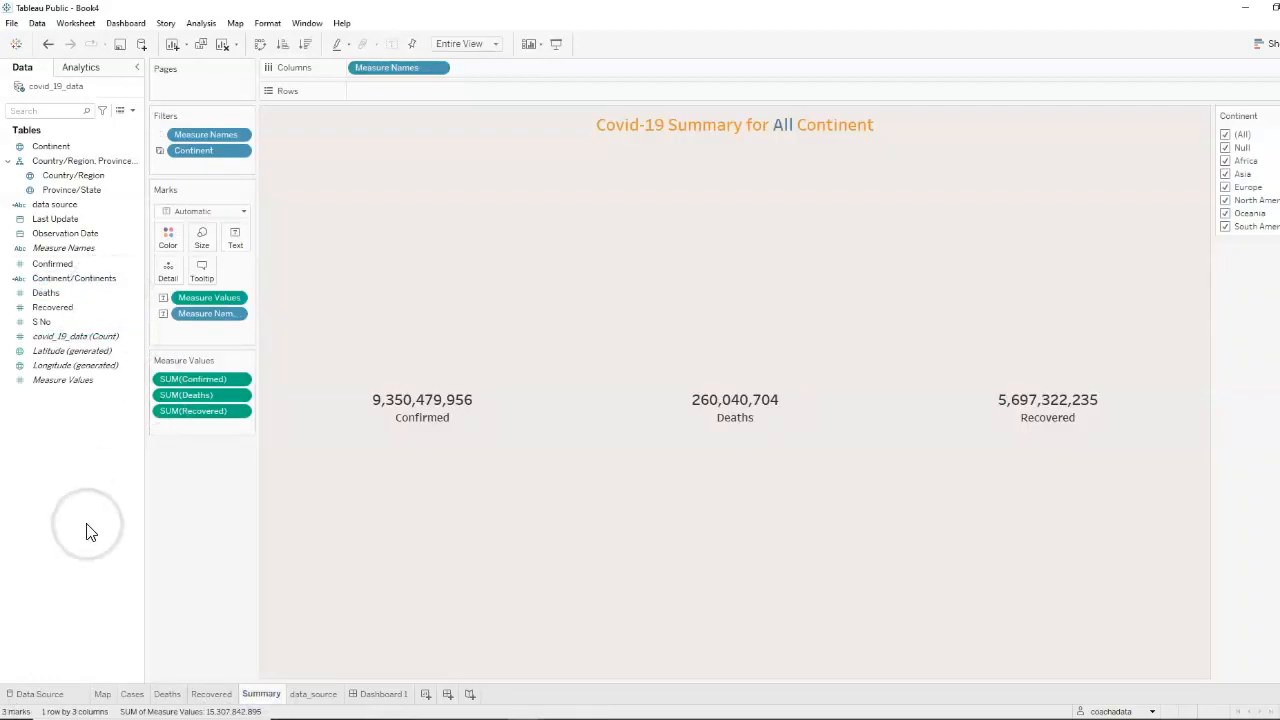
pyautogui.moveTo(84, 288); pyautogui.dragTo(173, 277)
pyautogui.click(62, 508)
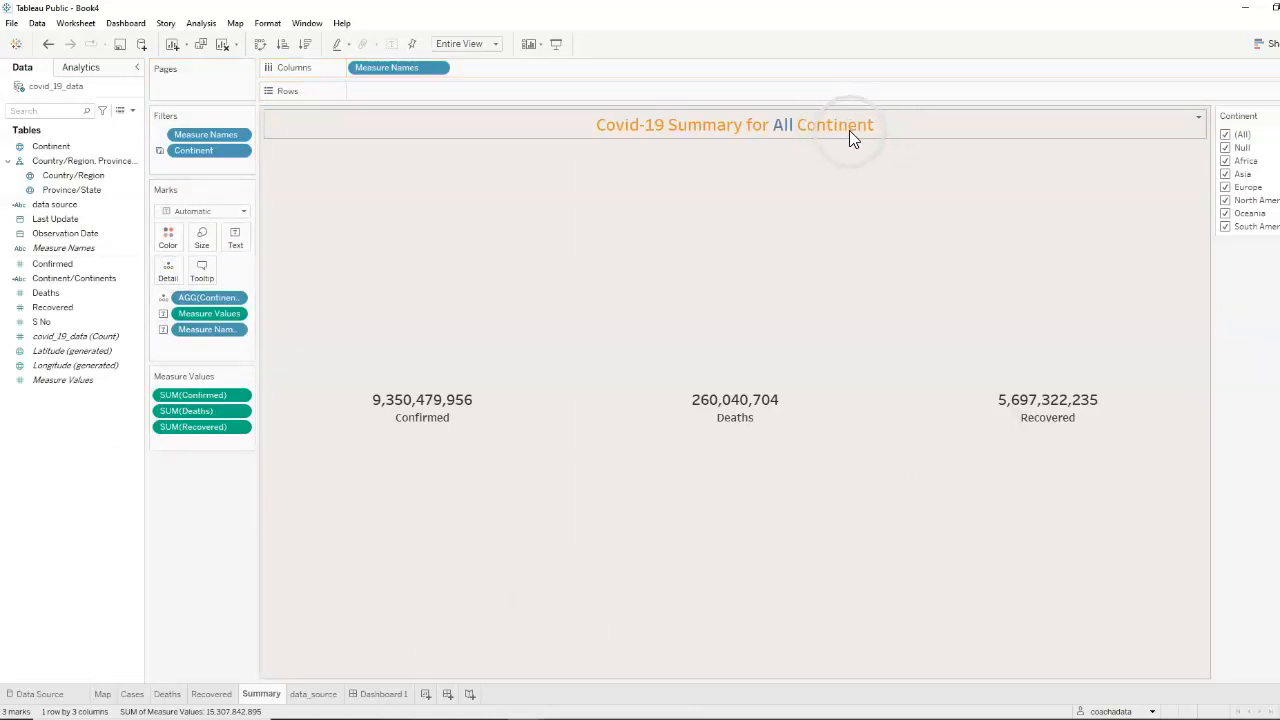
# In the Summary sheet's title, replace the fixed word "Continent" with the inserted AGG(Continent/Continents) field, shown in orange, and save the title
pyautogui.click(712, 125)
pyautogui.doubleClick(704, 126)
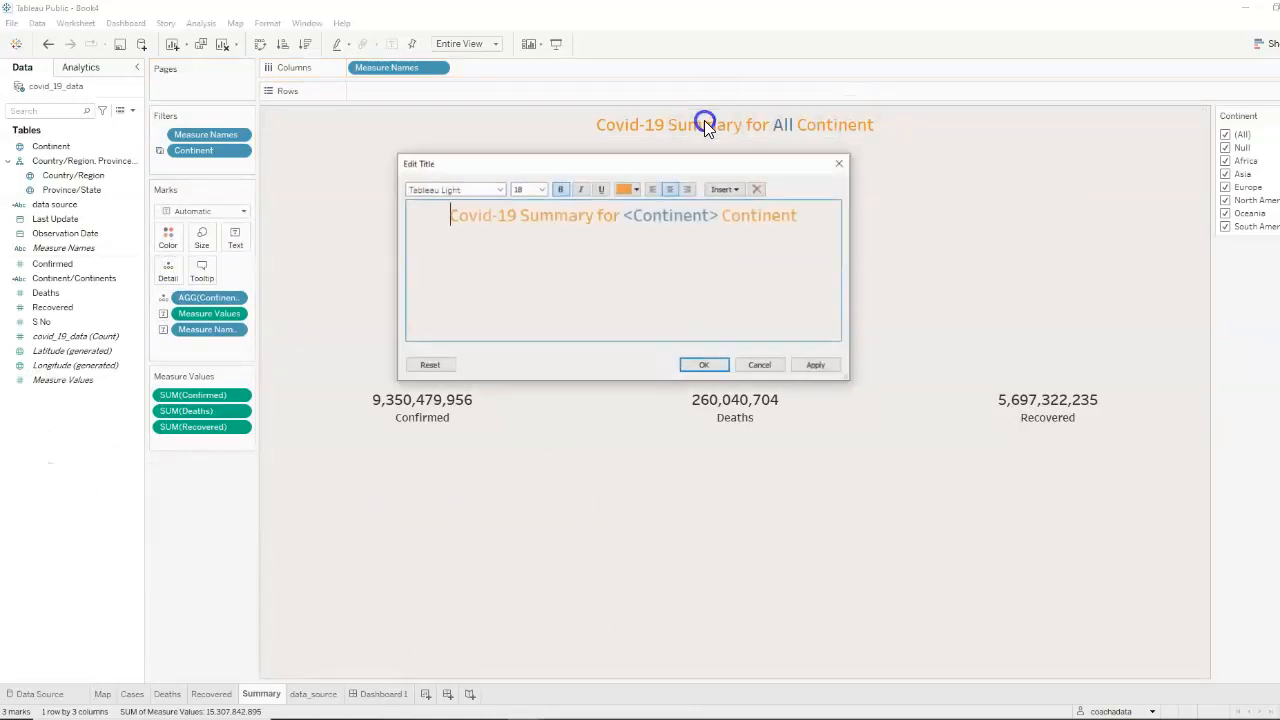
pyautogui.moveTo(805, 218); pyautogui.dragTo(725, 224)
pyautogui.press('BackSpace')
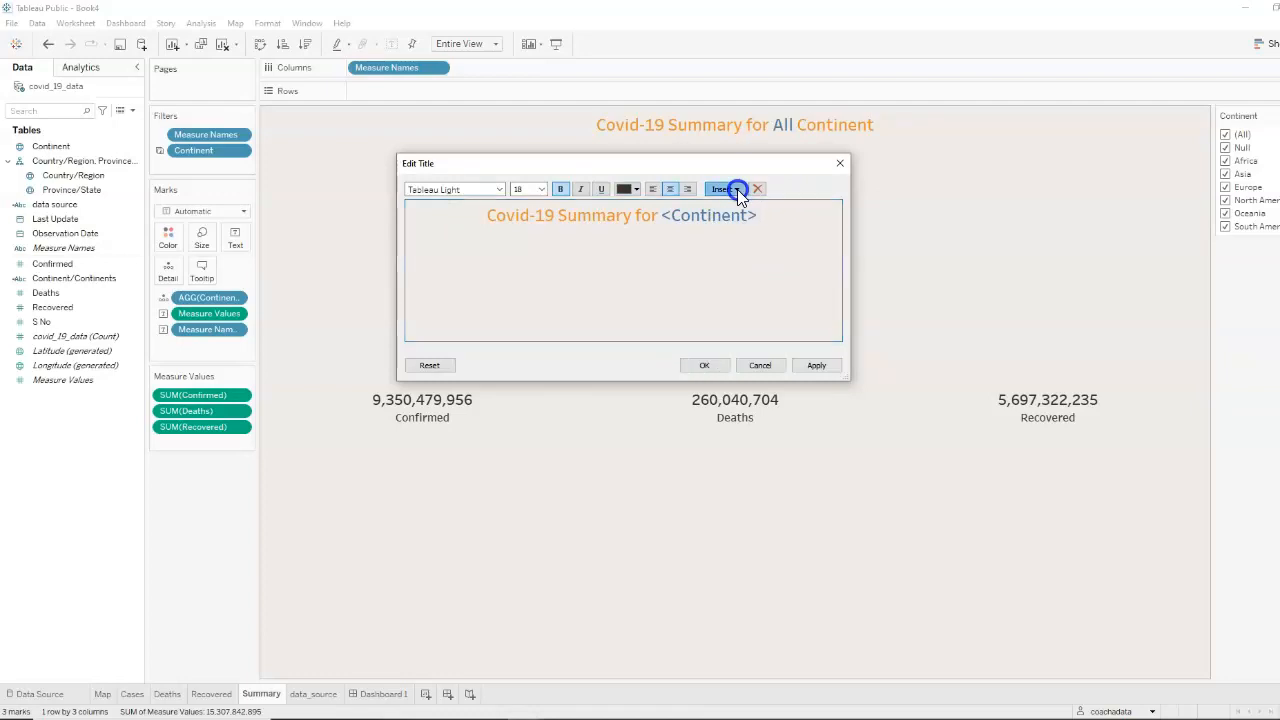
pyautogui.click(737, 190)
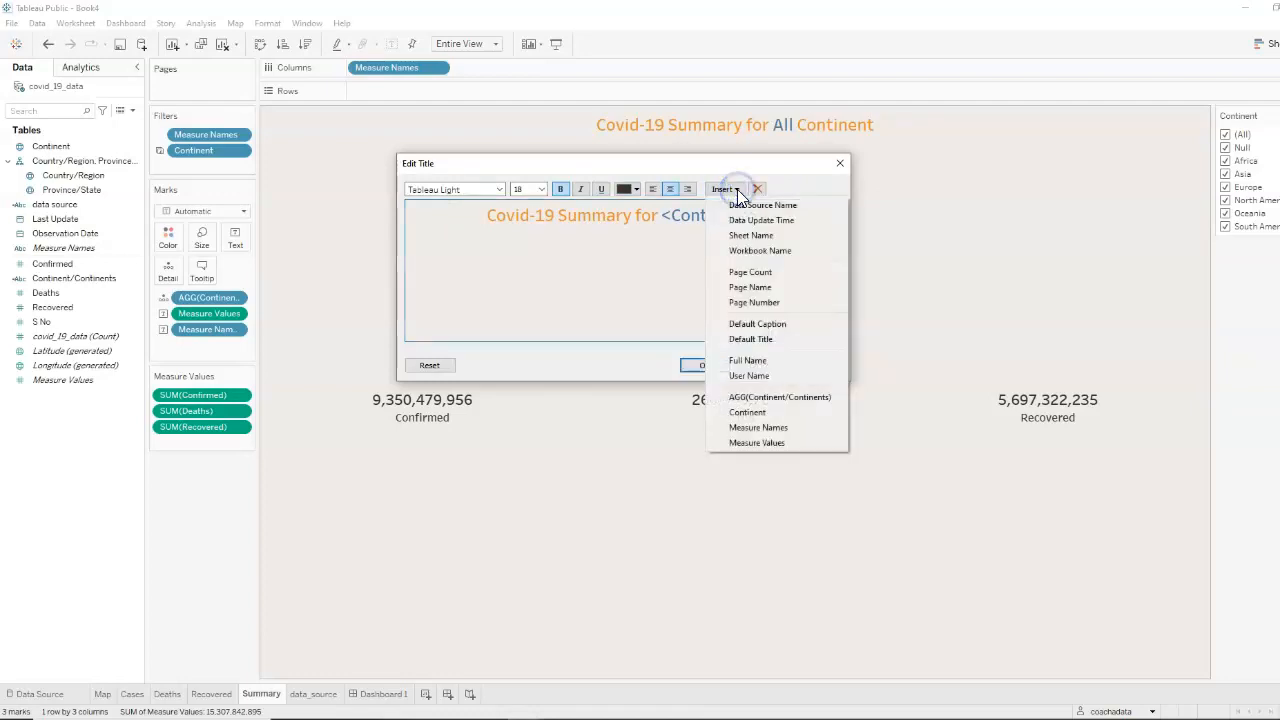
pyautogui.click(793, 398)
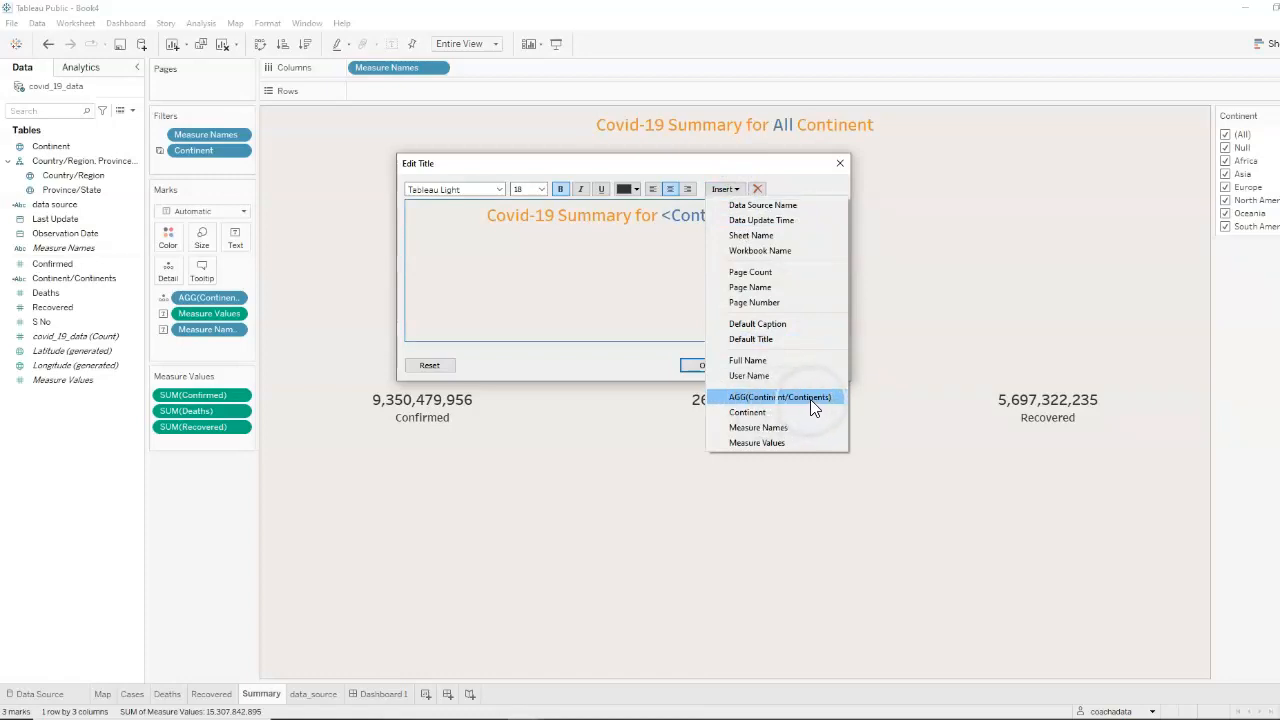
pyautogui.click(810, 401)
pyautogui.click(817, 366)
pyautogui.moveTo(631, 163); pyautogui.dragTo(614, 196)
pyautogui.click(693, 401)
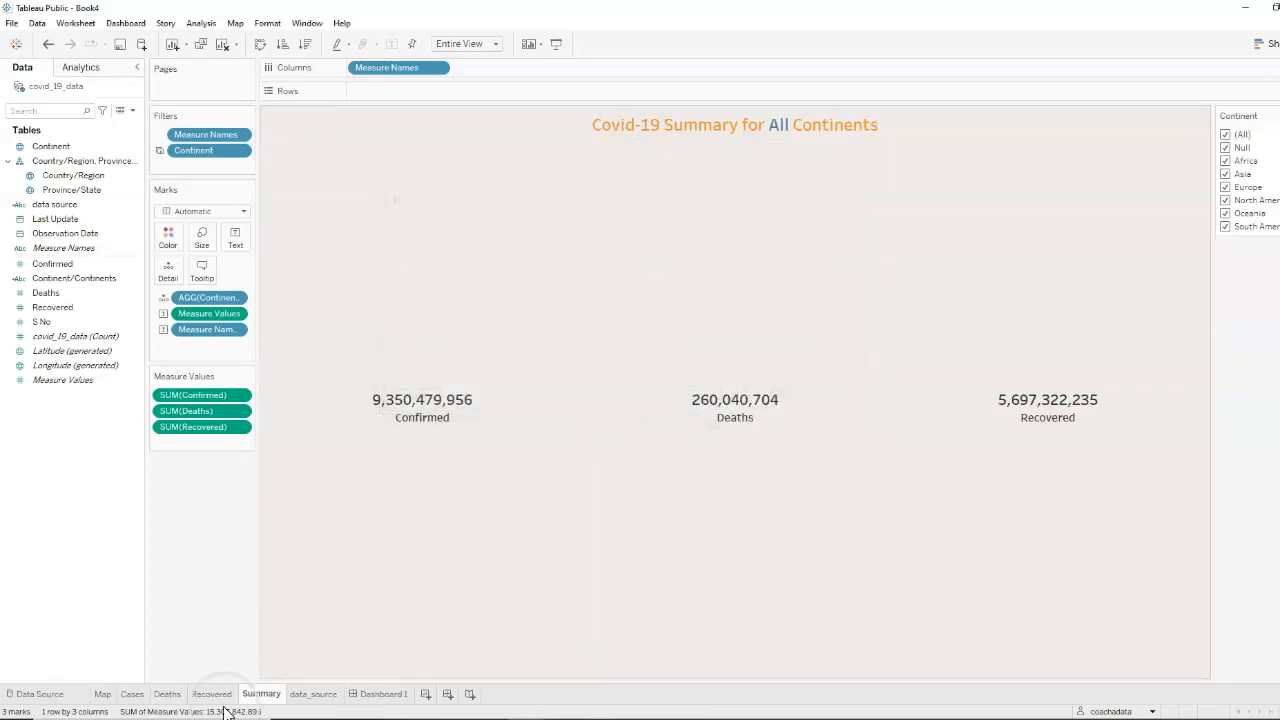
# On Dashboard 1, choose Africa in the Continent filter to check the wording of the summary title
pyautogui.click(392, 699)
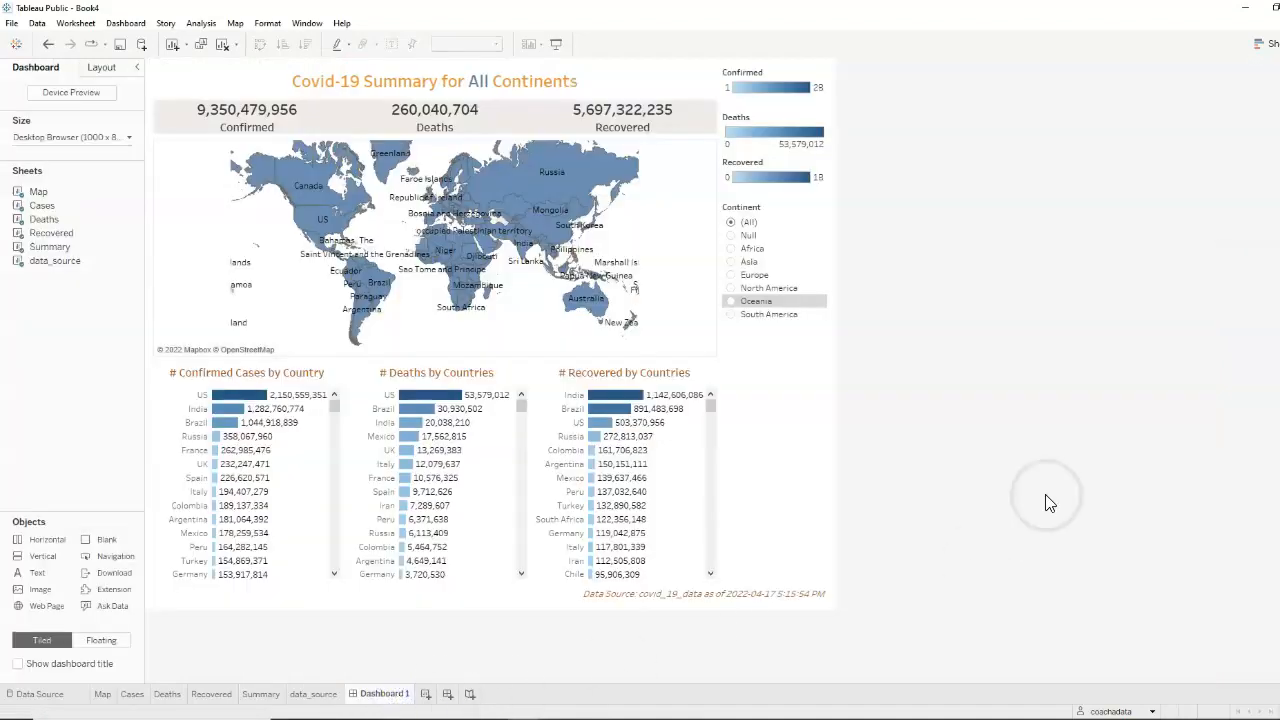
pyautogui.click(1050, 476)
pyautogui.click(740, 228)
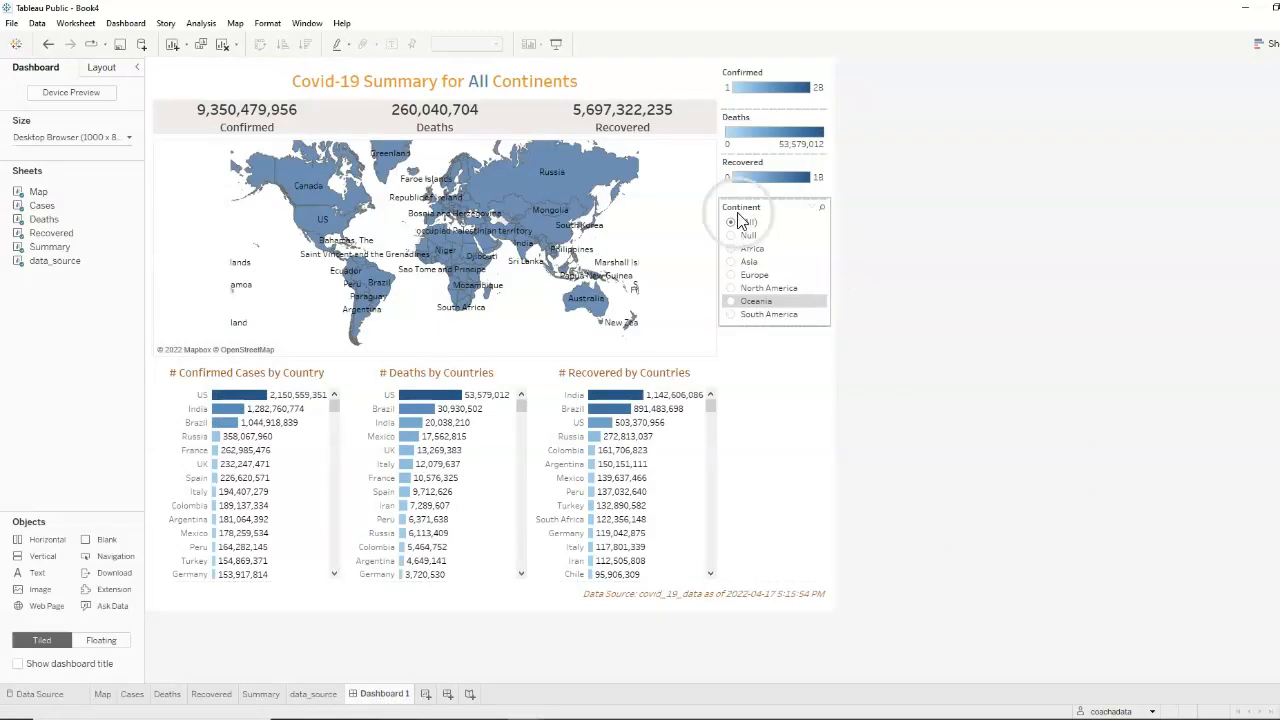
pyautogui.click(600, 82)
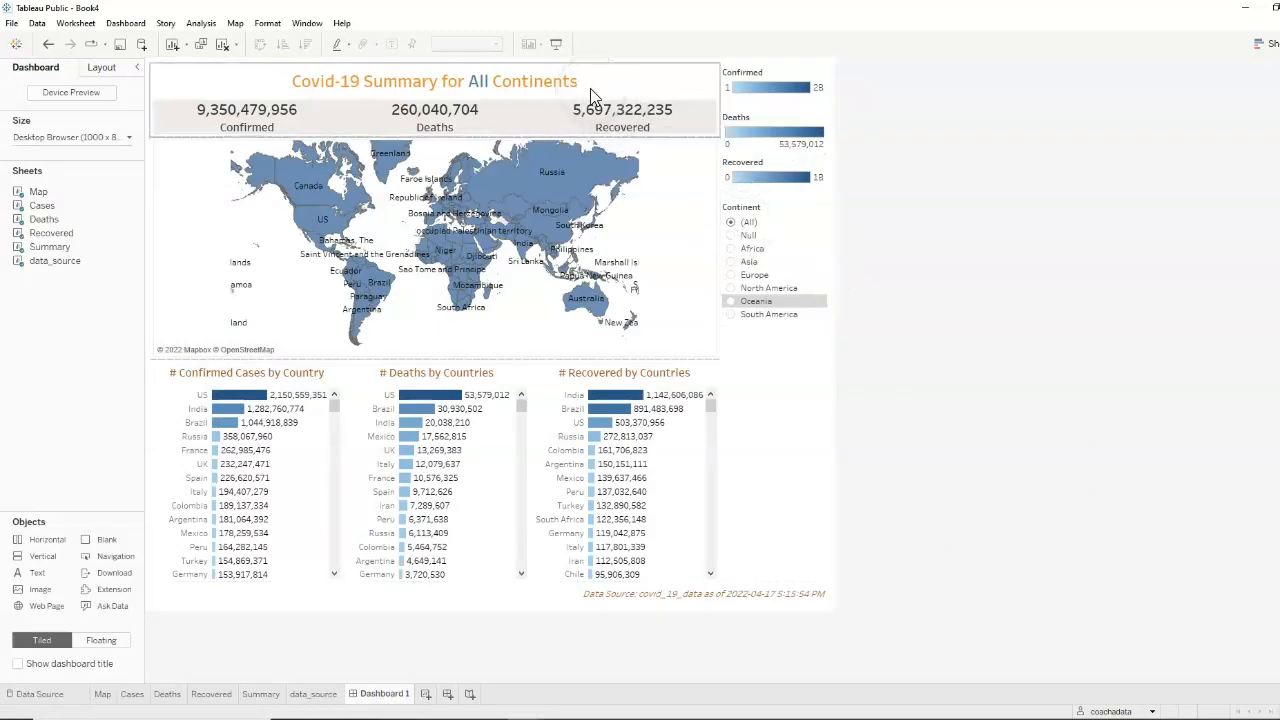
pyautogui.click(677, 240)
pyautogui.click(730, 258)
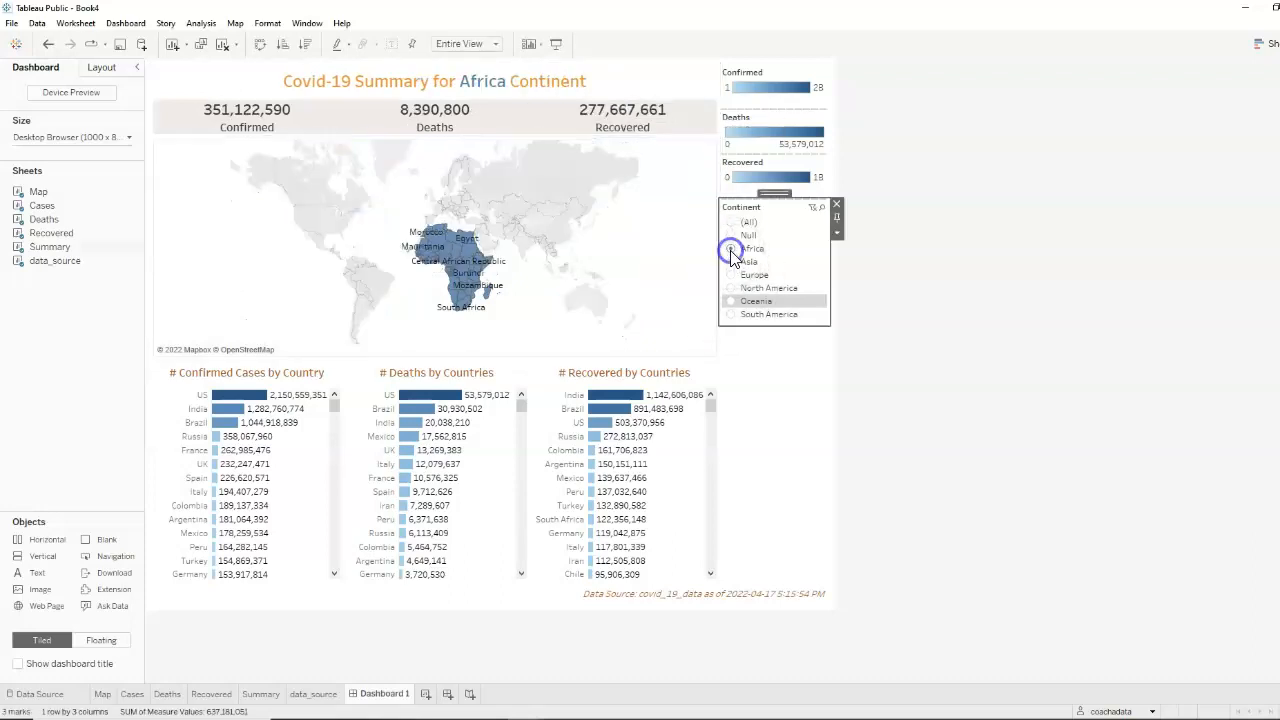
pyautogui.click(594, 86)
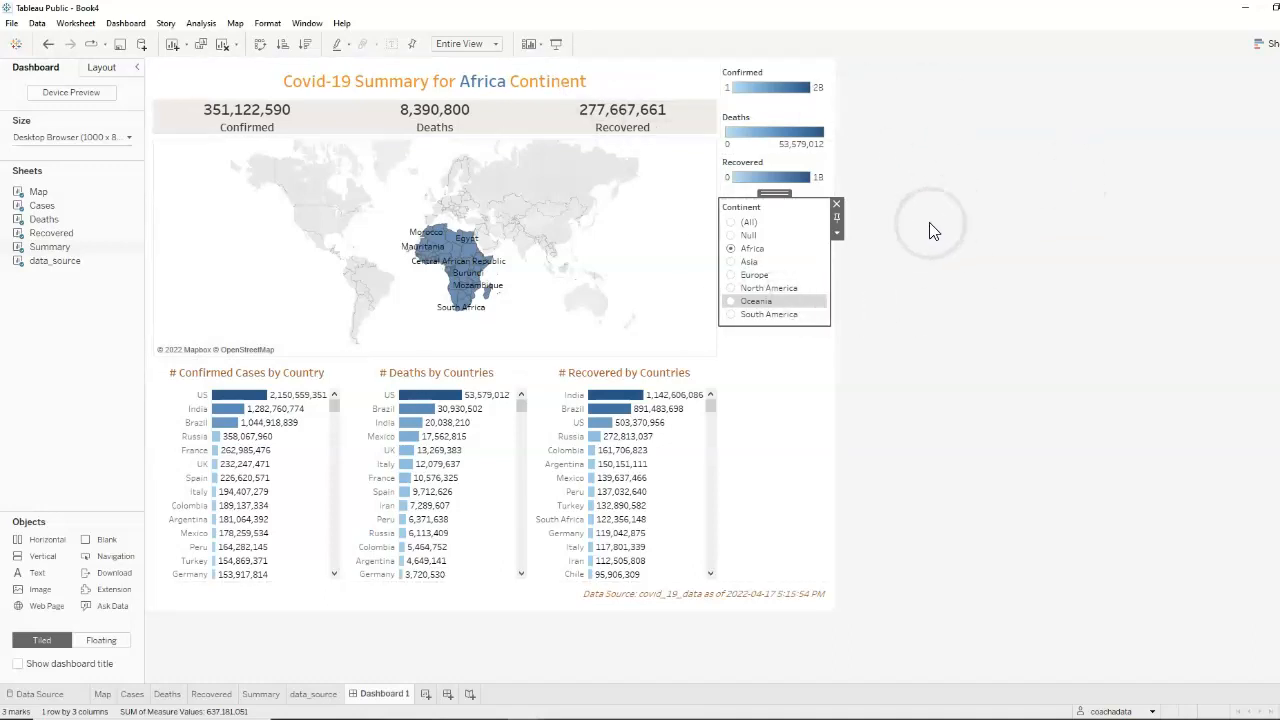
pyautogui.click(763, 250)
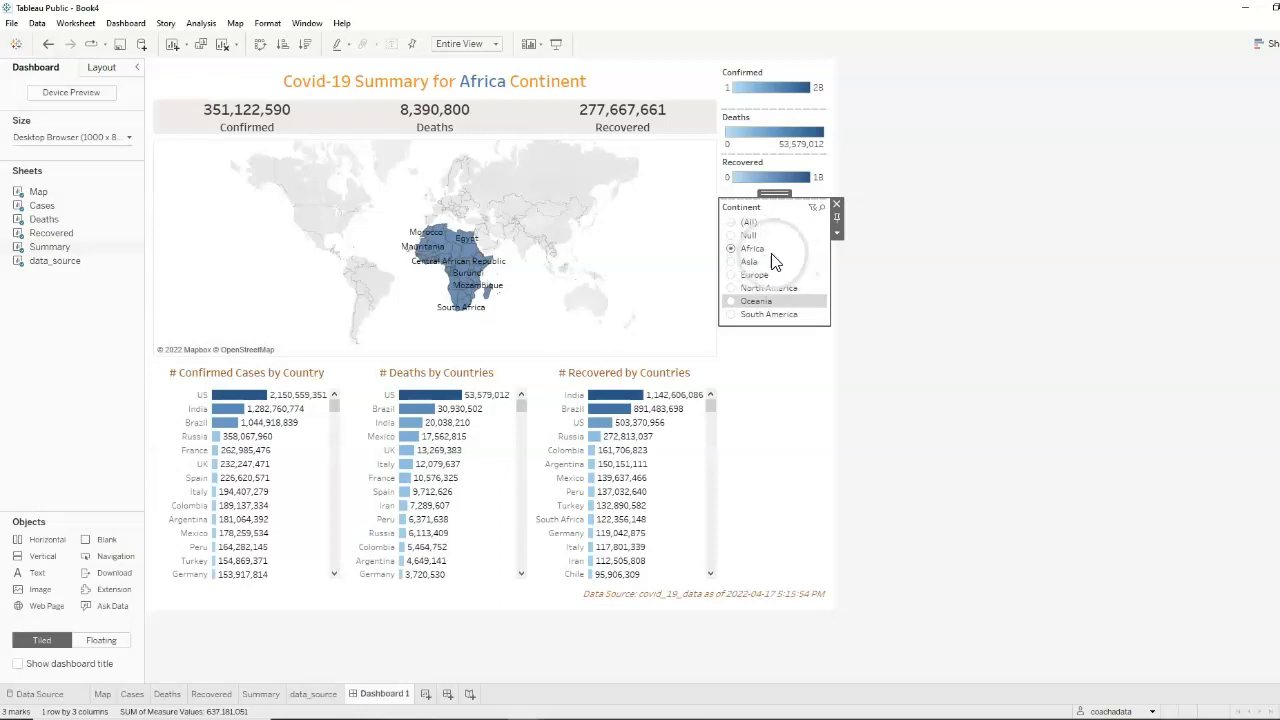
pyautogui.click(567, 91)
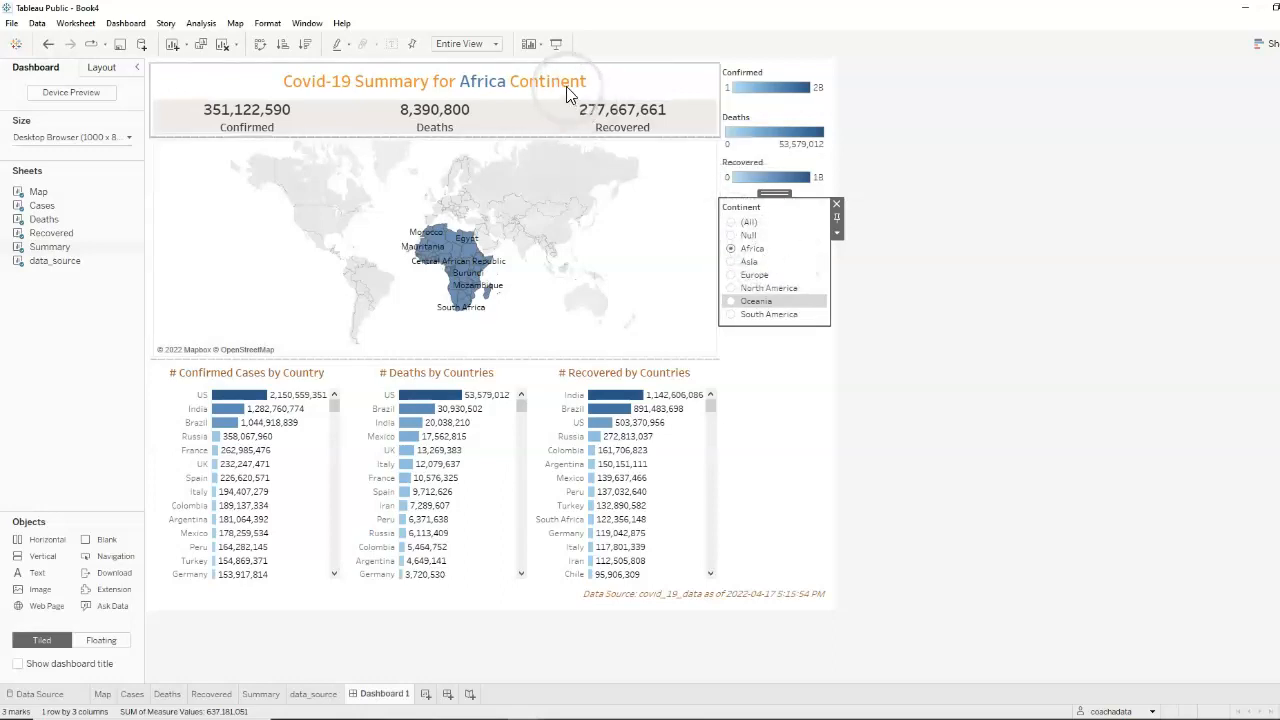
# Return the Continent filter to (All) and check the summary title's wording again
pyautogui.click(770, 279)
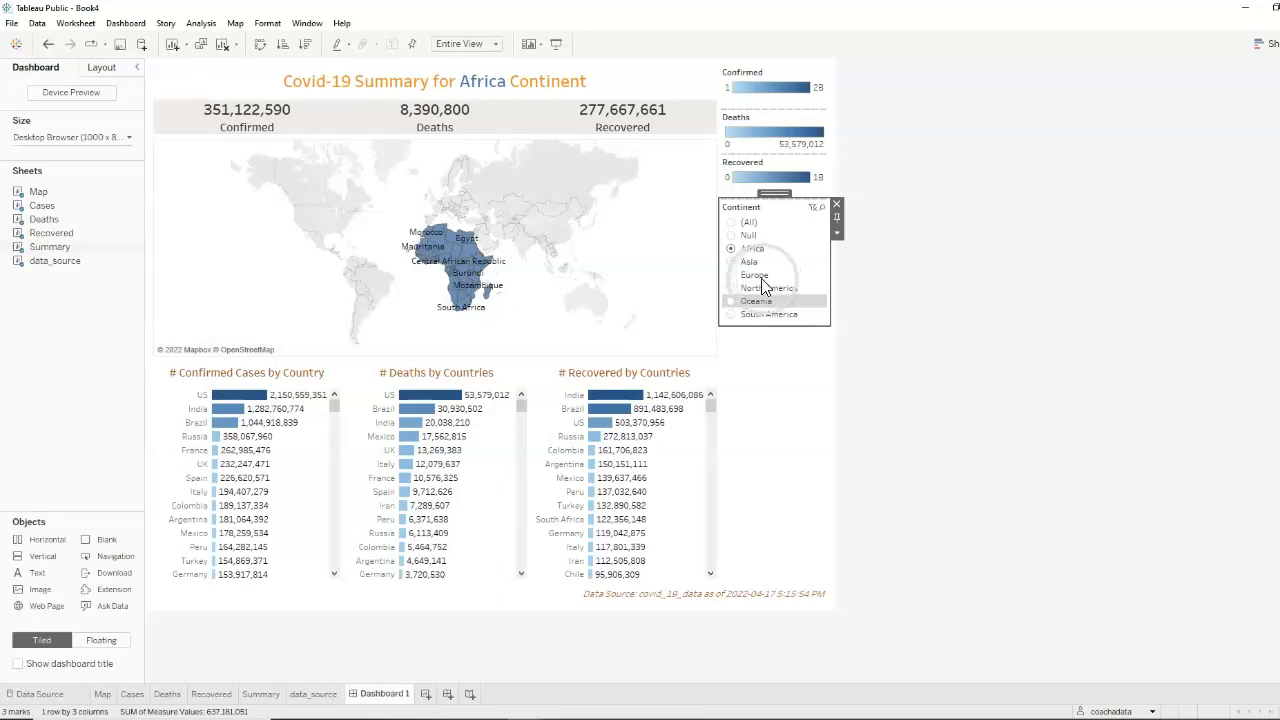
pyautogui.click(734, 224)
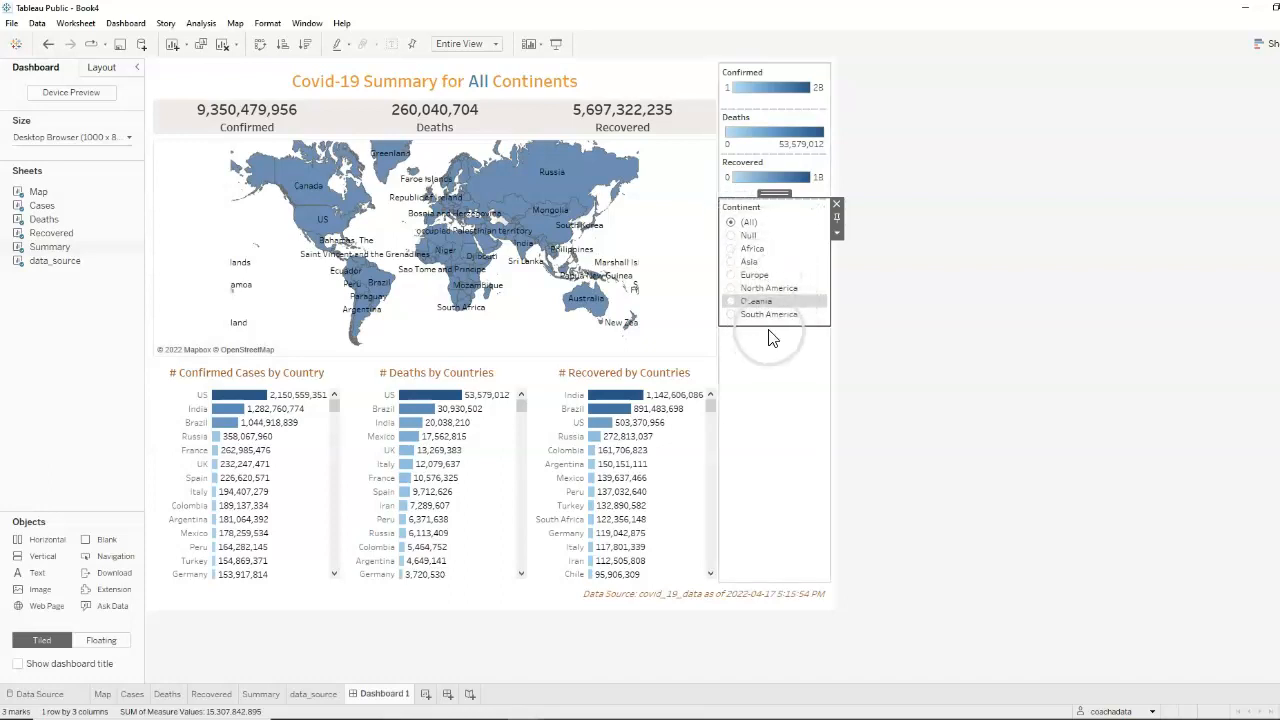
pyautogui.click(583, 95)
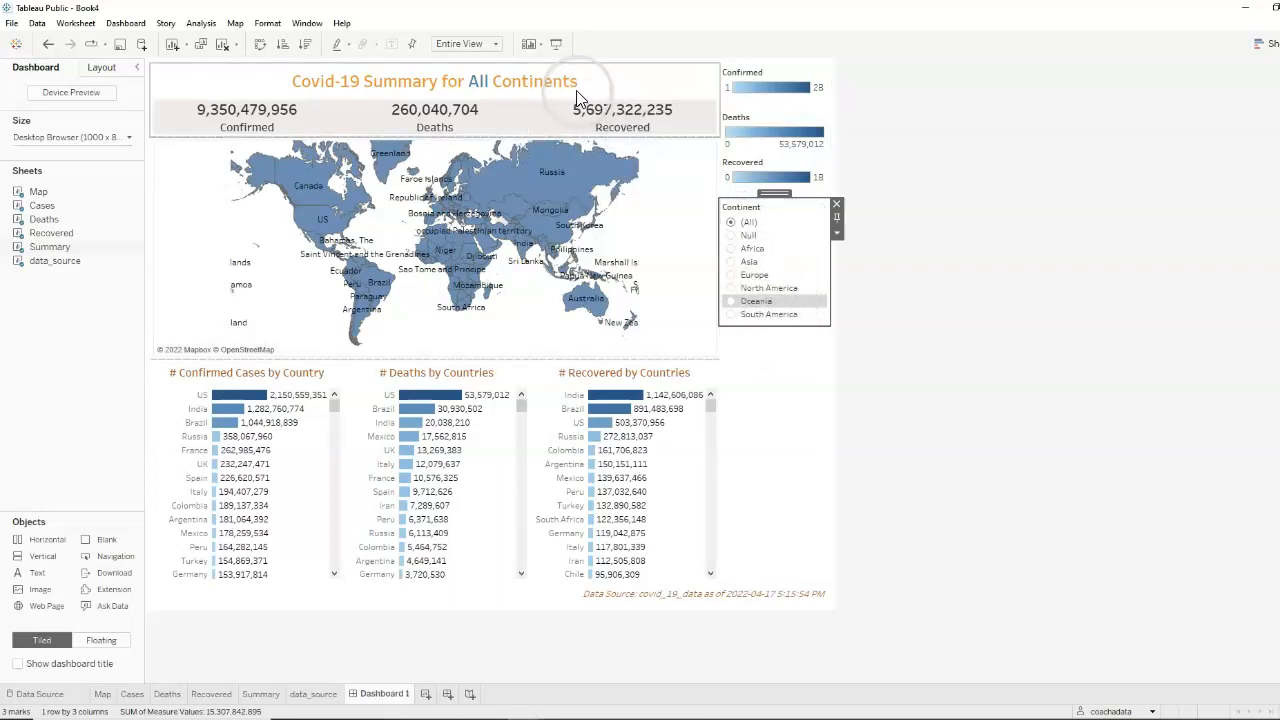
pyautogui.click(966, 316)
# Remove the Confirmed, Deaths and Recovered colour legends from the dashboard
pyautogui.click(815, 72)
pyautogui.click(813, 68)
pyautogui.click(839, 70)
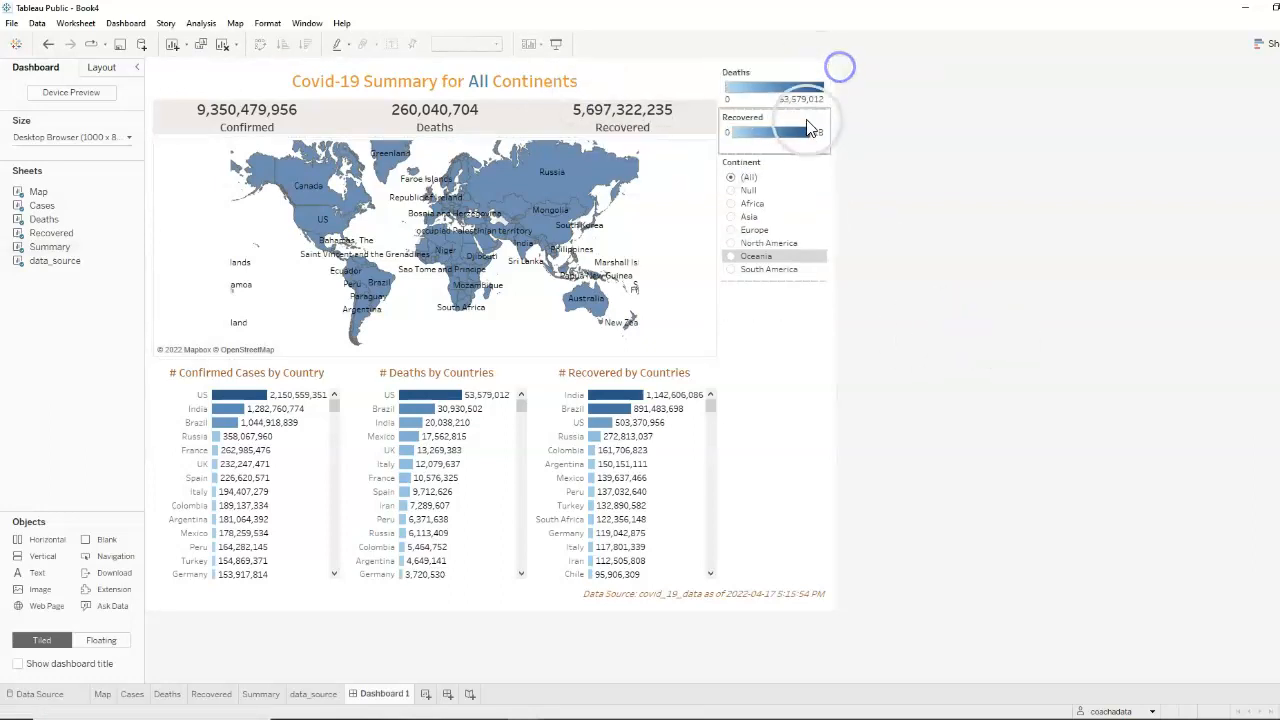
pyautogui.click(837, 68)
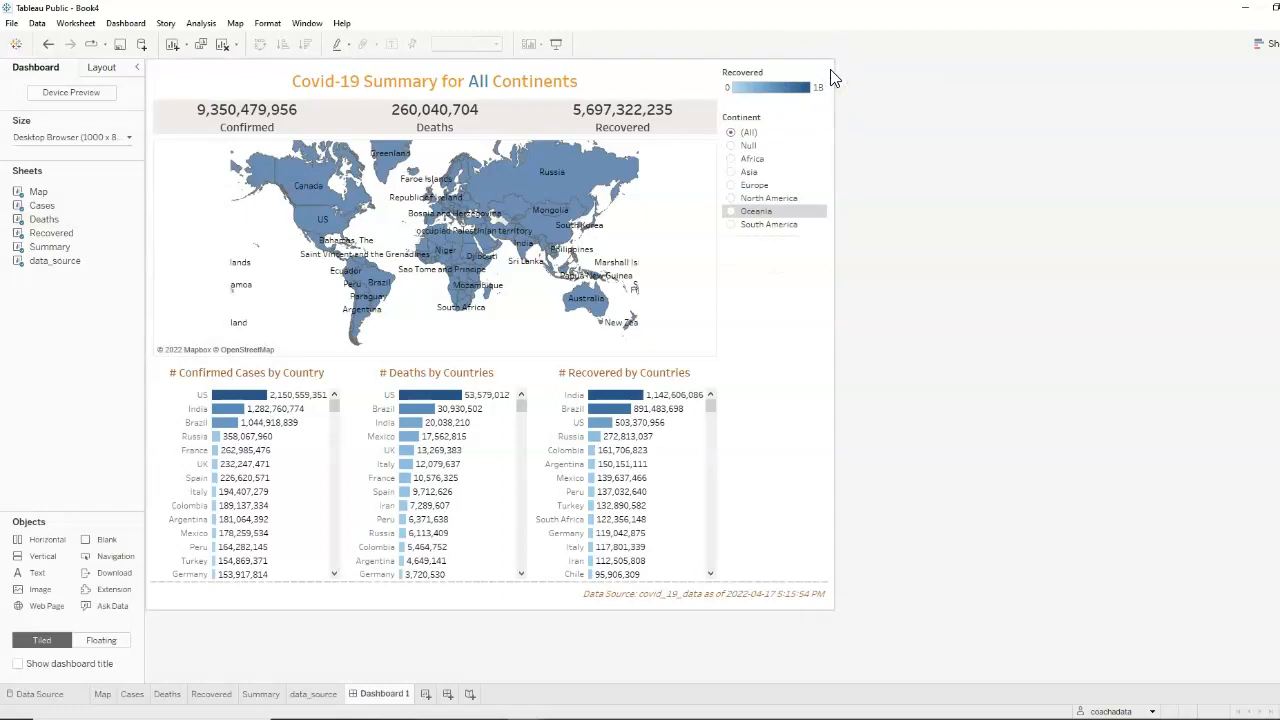
pyautogui.click(806, 71)
pyautogui.click(837, 67)
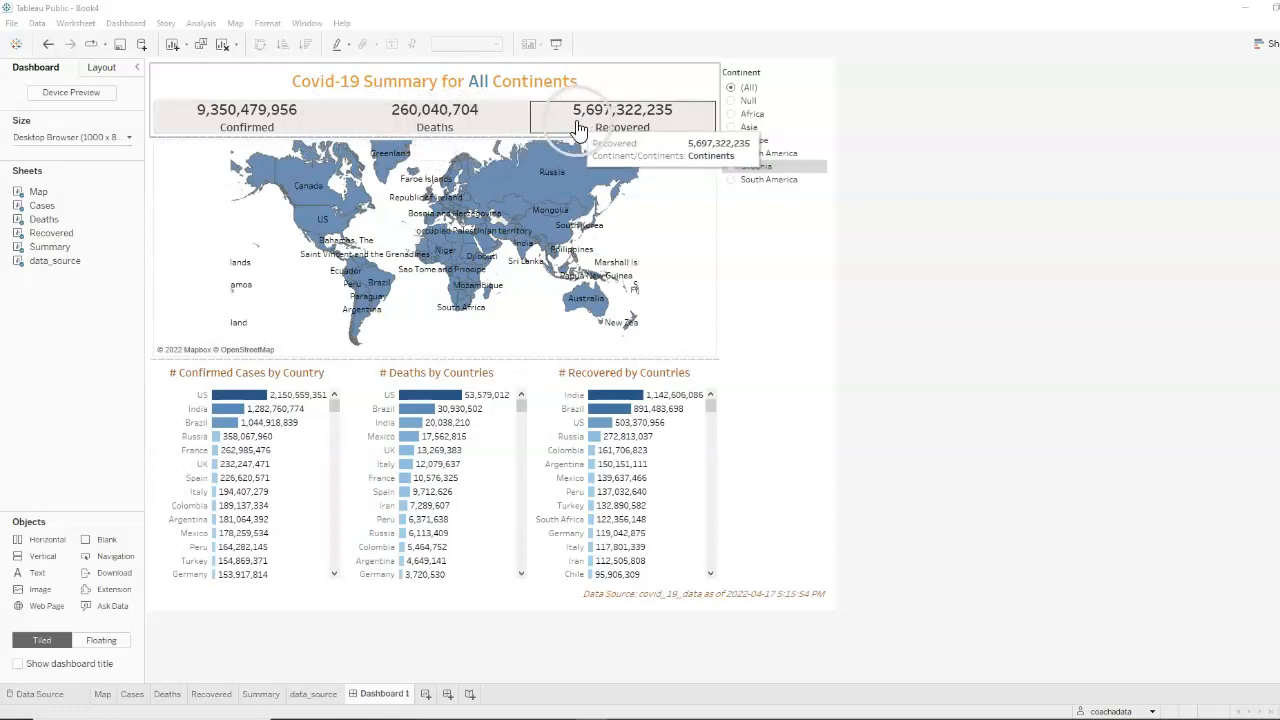
# In the Summary sheet's text label, set the font size of <Measure Values> to 14 and of <Measure Names> to 10
pyautogui.click(575, 85)
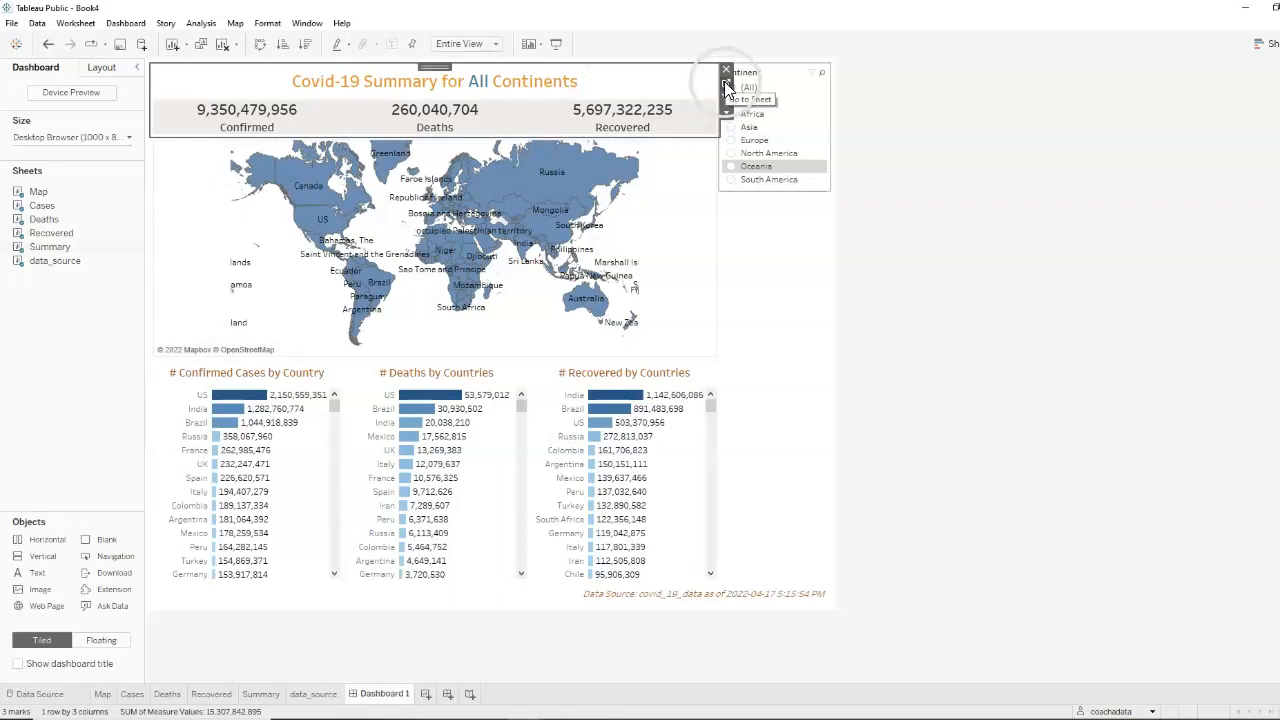
pyautogui.click(726, 83)
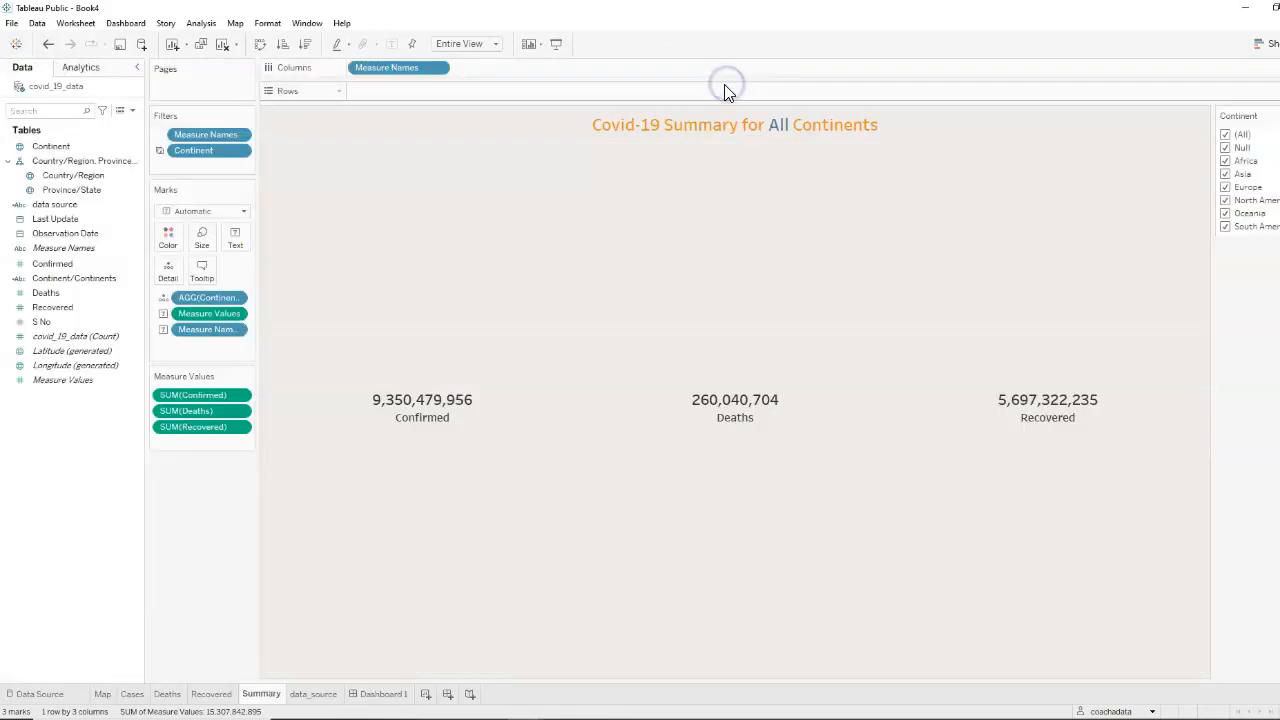
pyautogui.click(235, 238)
pyautogui.click(354, 270)
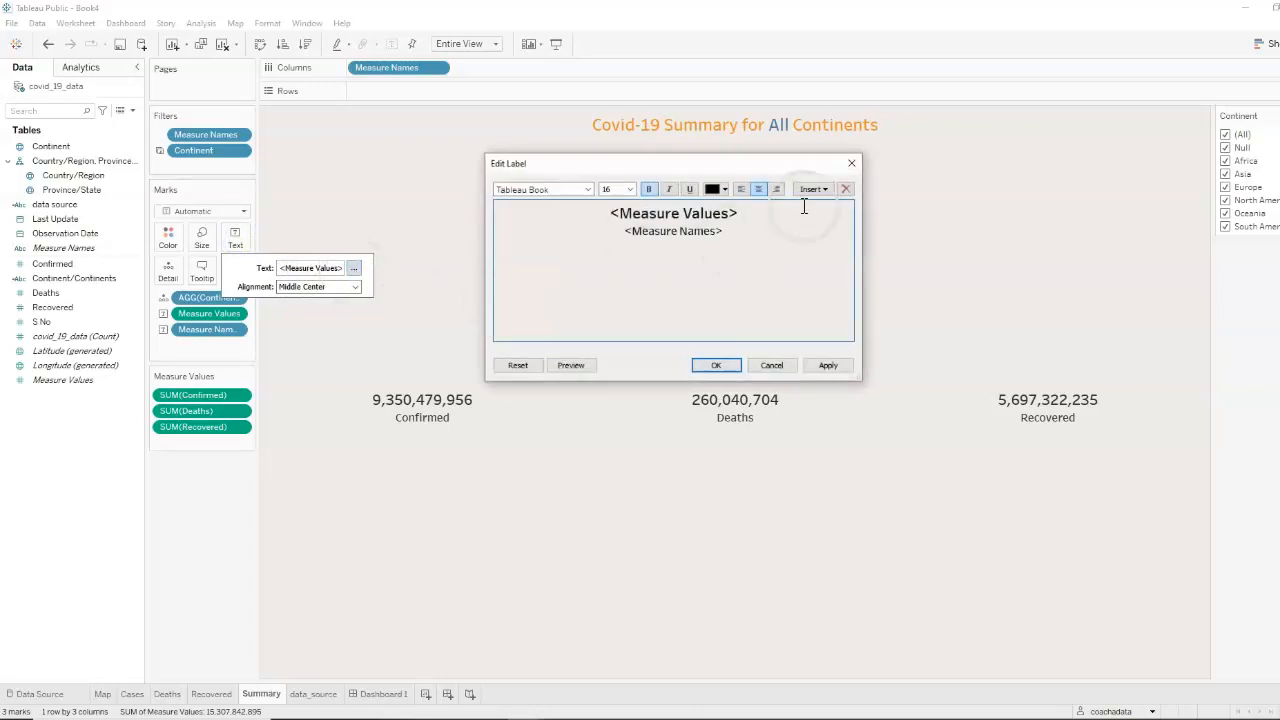
pyautogui.moveTo(760, 216); pyautogui.dragTo(610, 216)
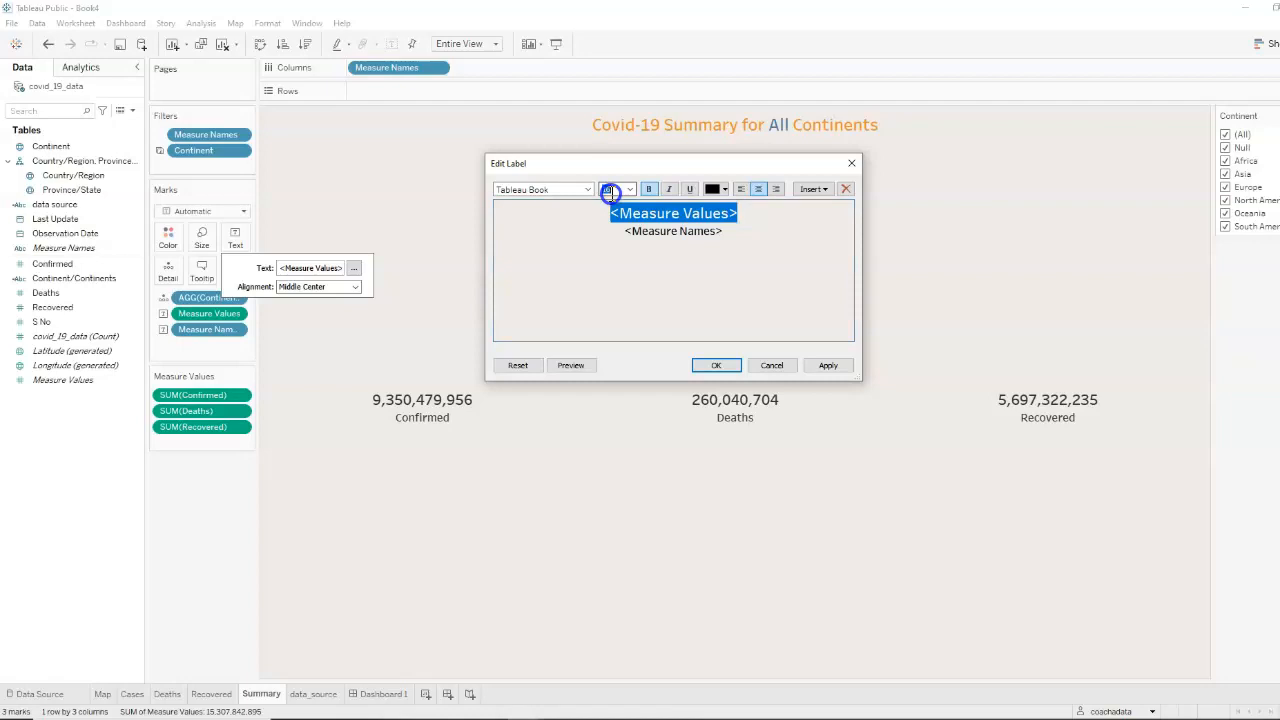
pyautogui.write('14')
pyautogui.click(835, 370)
pyautogui.click(711, 233)
pyautogui.moveTo(741, 232); pyautogui.dragTo(617, 235)
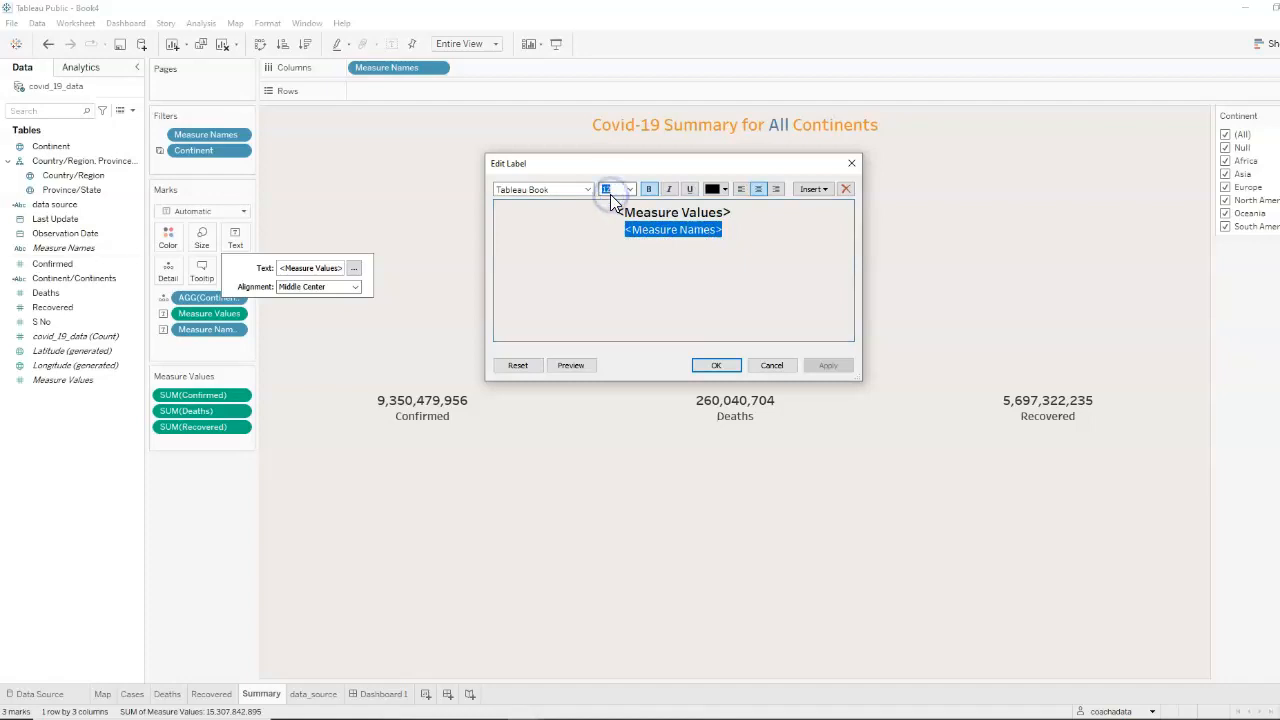
pyautogui.click(721, 362)
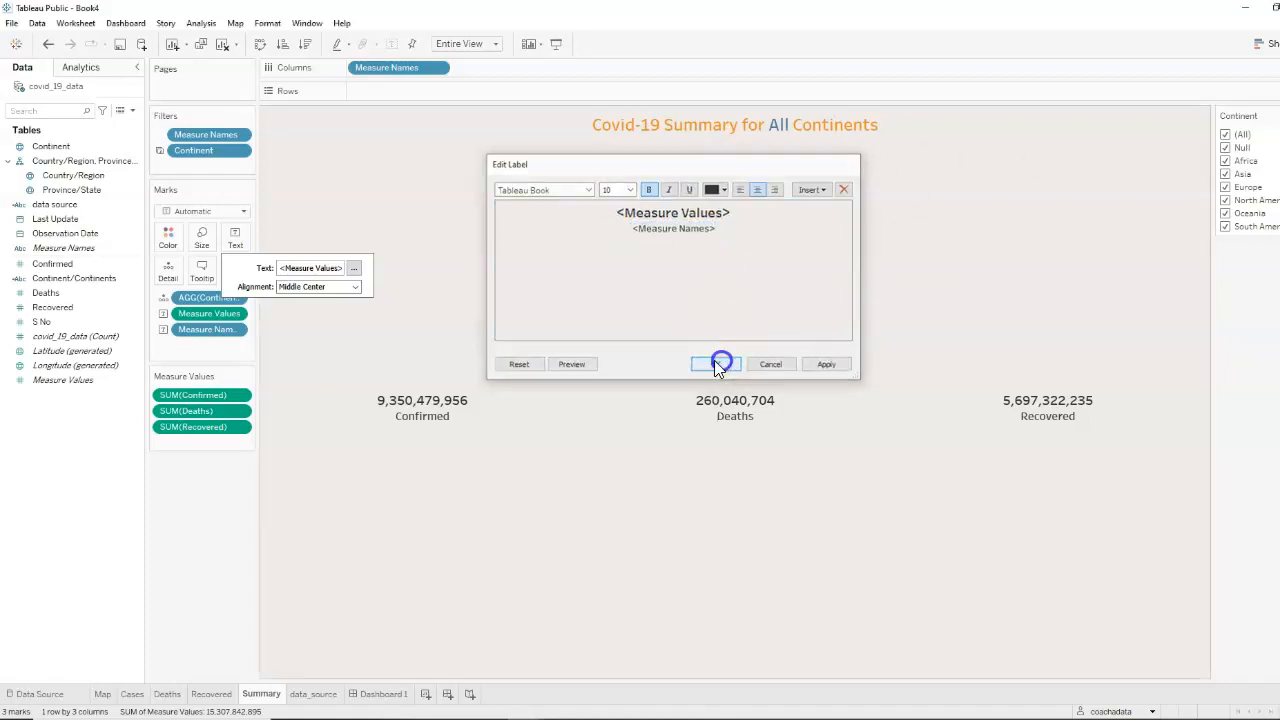
# On Dashboard 1, extend the map's area slightly downward and pan the map down inside it
pyautogui.click(385, 693)
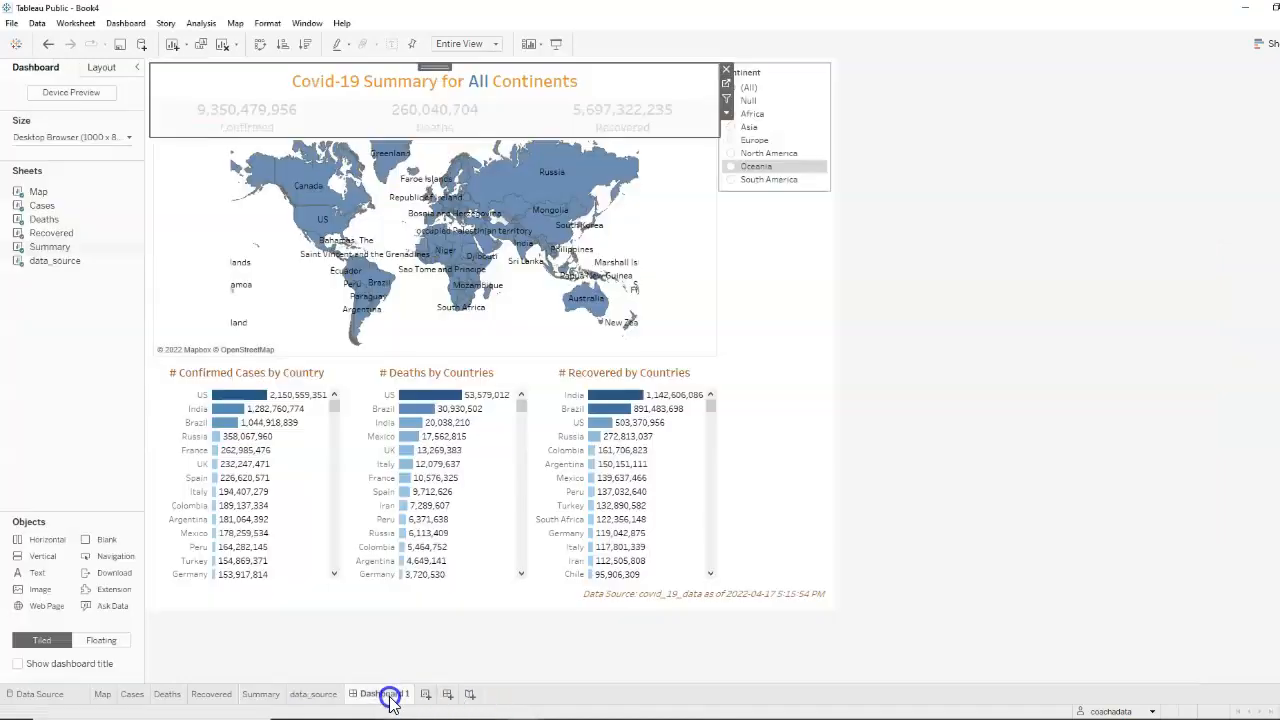
pyautogui.click(1078, 283)
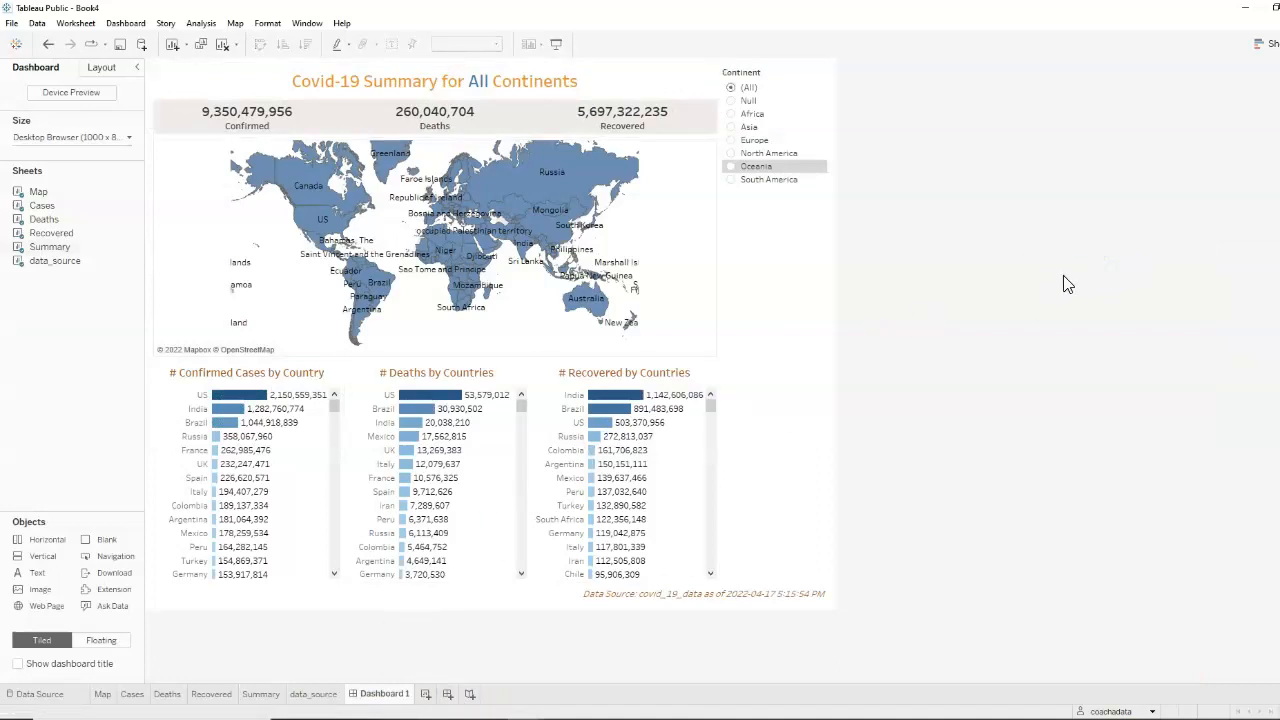
pyautogui.click(409, 356)
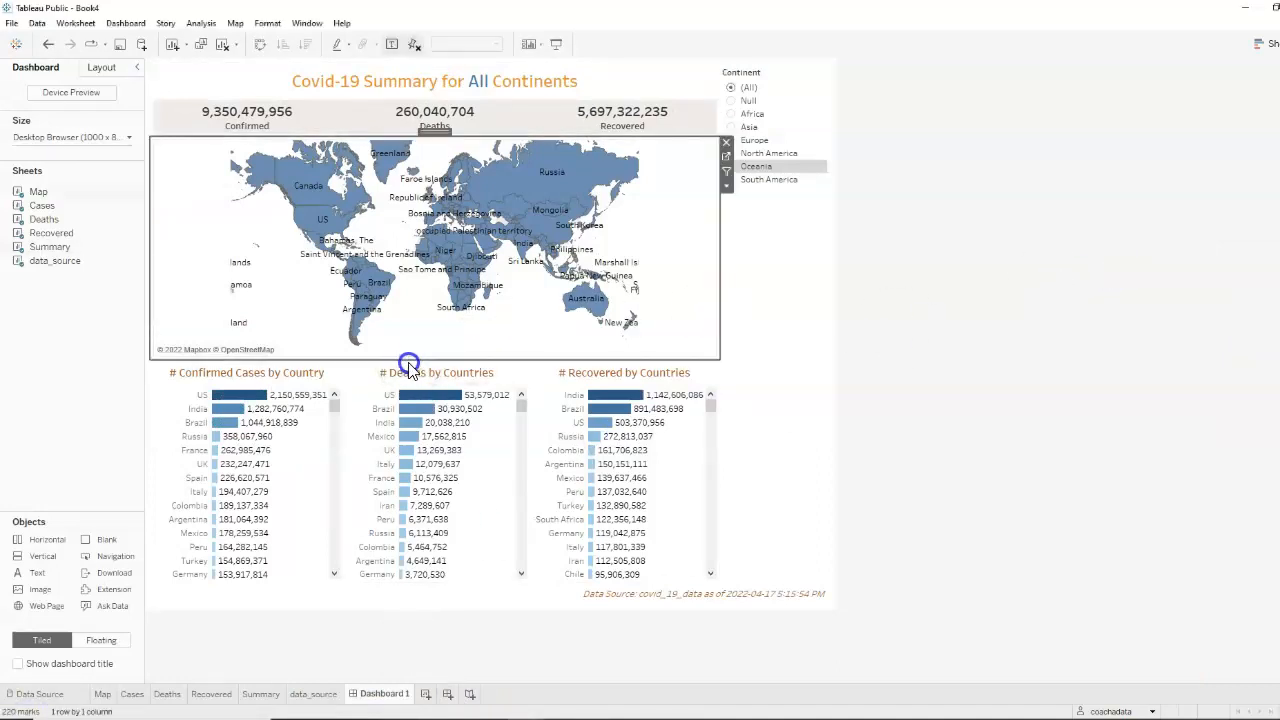
pyautogui.moveTo(425, 357); pyautogui.dragTo(430, 374)
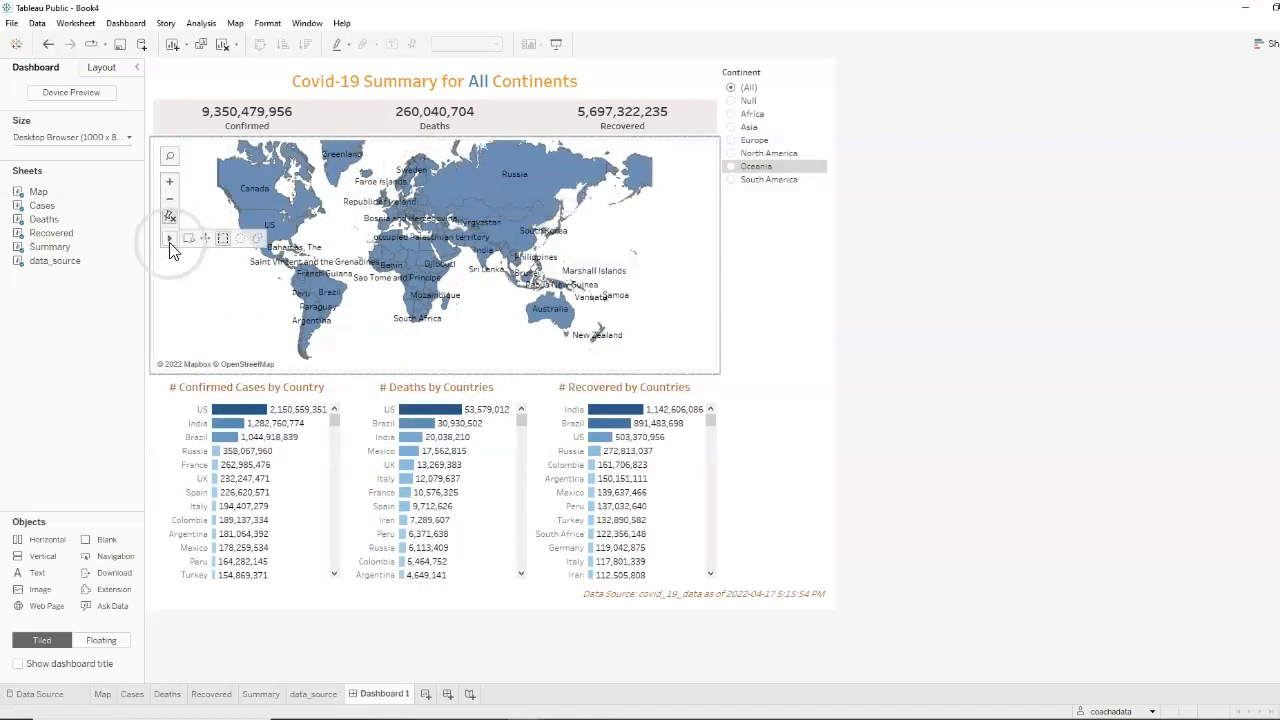
pyautogui.click(206, 239)
pyautogui.moveTo(344, 218); pyautogui.dragTo(355, 254)
pyautogui.click(983, 259)
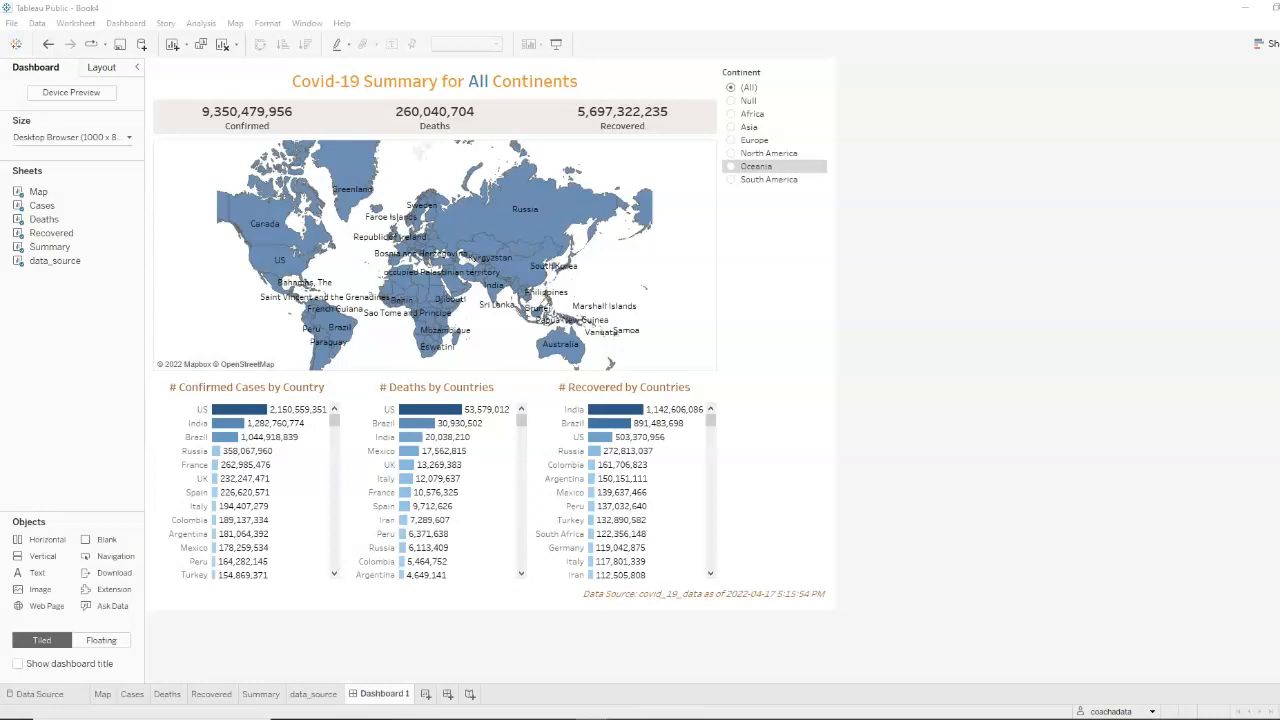
# On the Map worksheet, show a filter for the Country/Region field
pyautogui.click(104, 694)
pyautogui.click(88, 176)
pyautogui.rightClick(140, 179)
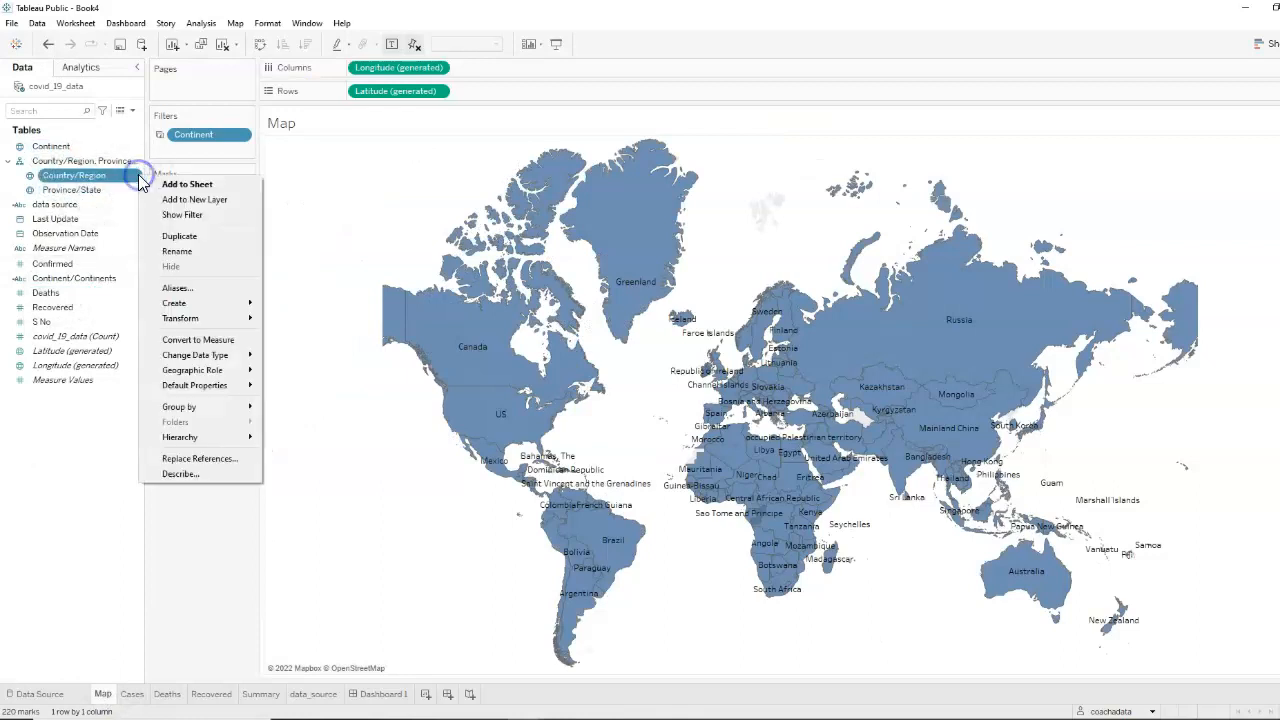
pyautogui.click(182, 216)
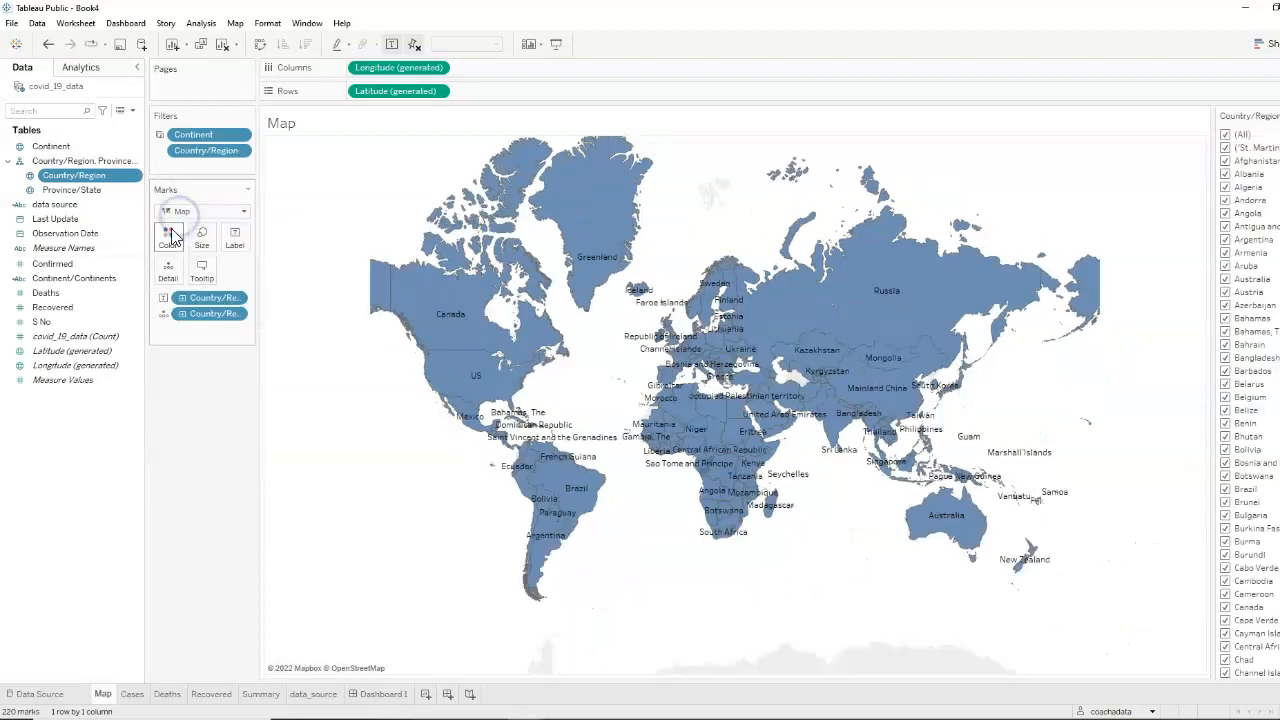
# On Dashboard 1, add the Recovered chart's Country/Region filter and display it as a Multiple Values (dropdown)
pyautogui.click(398, 699)
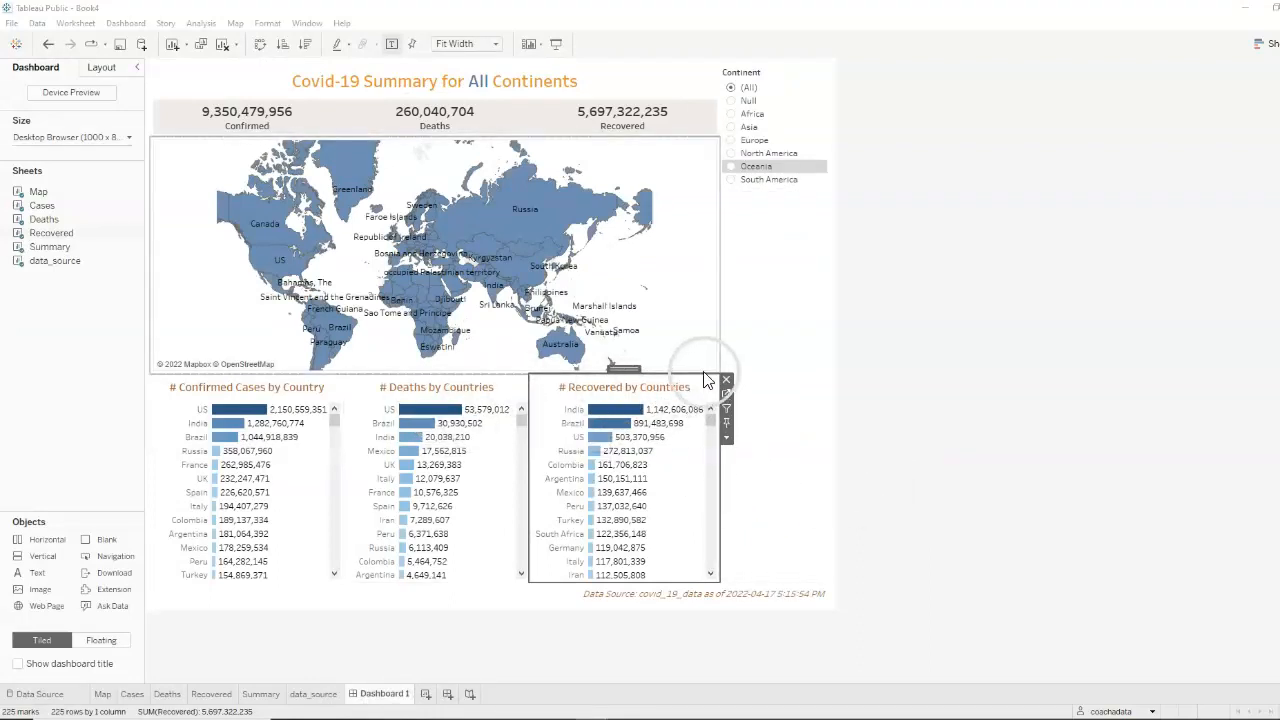
pyautogui.click(728, 439)
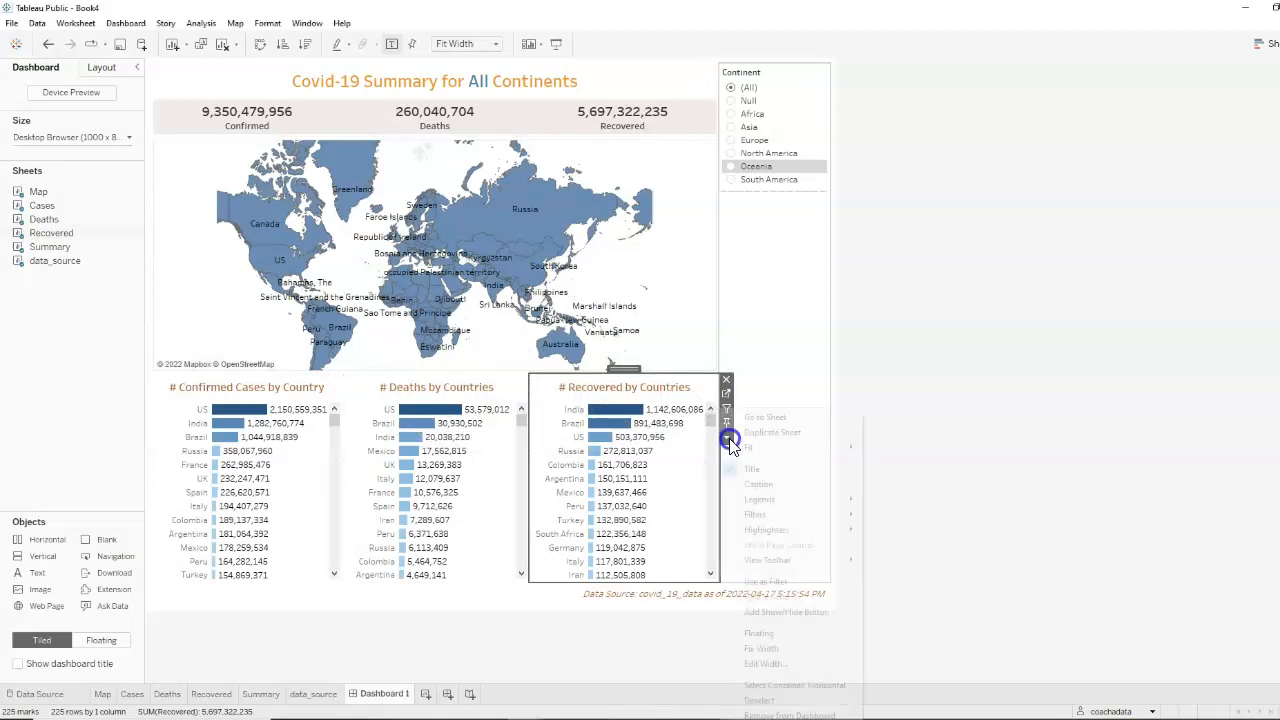
pyautogui.moveTo(764, 519)
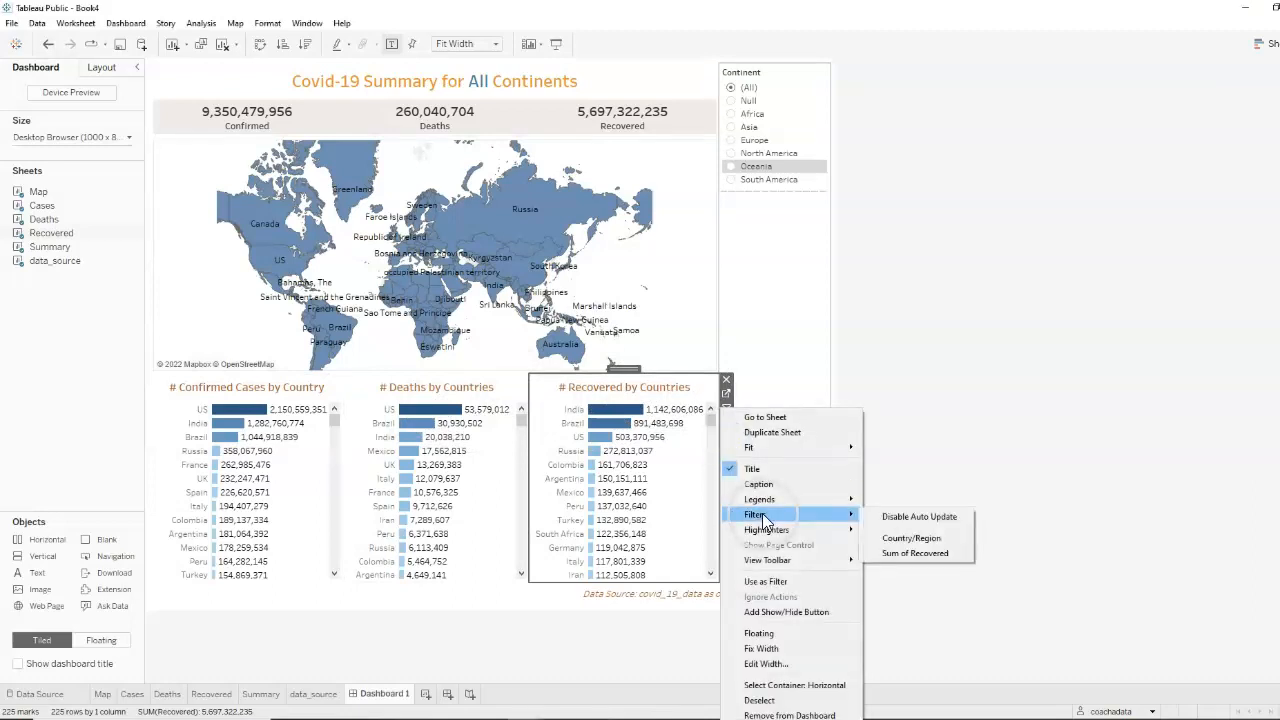
pyautogui.click(912, 539)
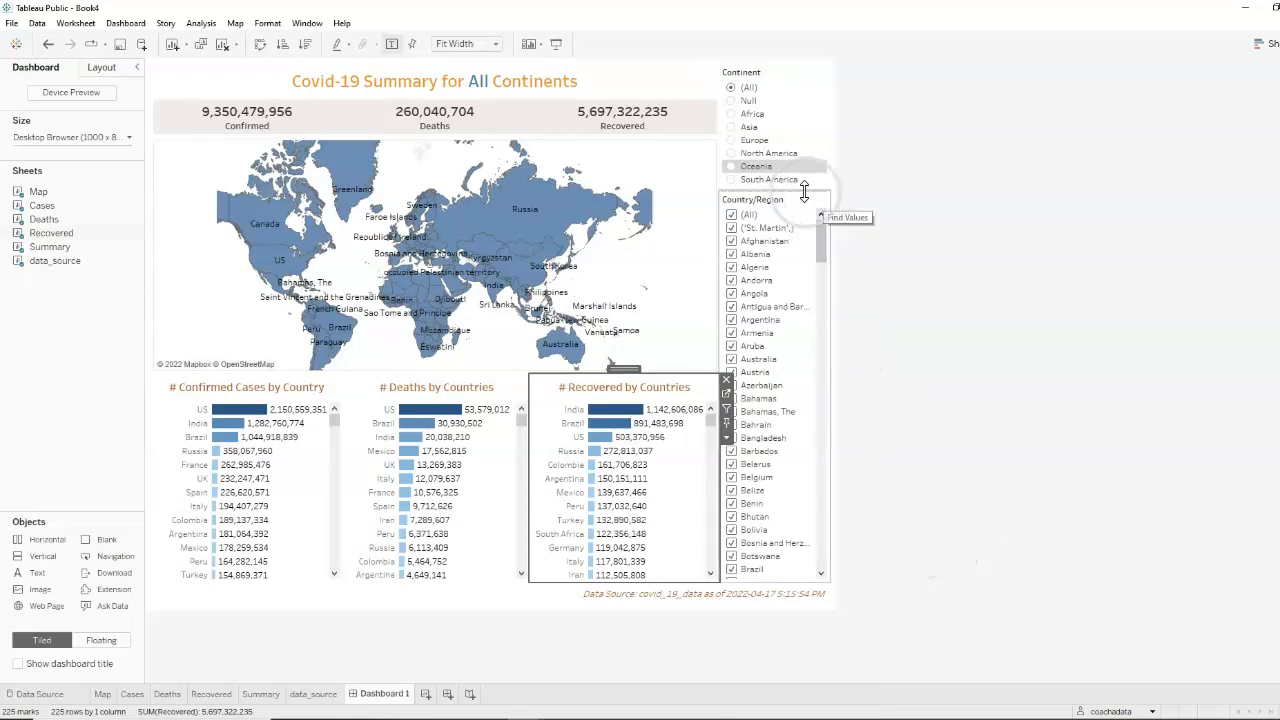
pyautogui.click(837, 226)
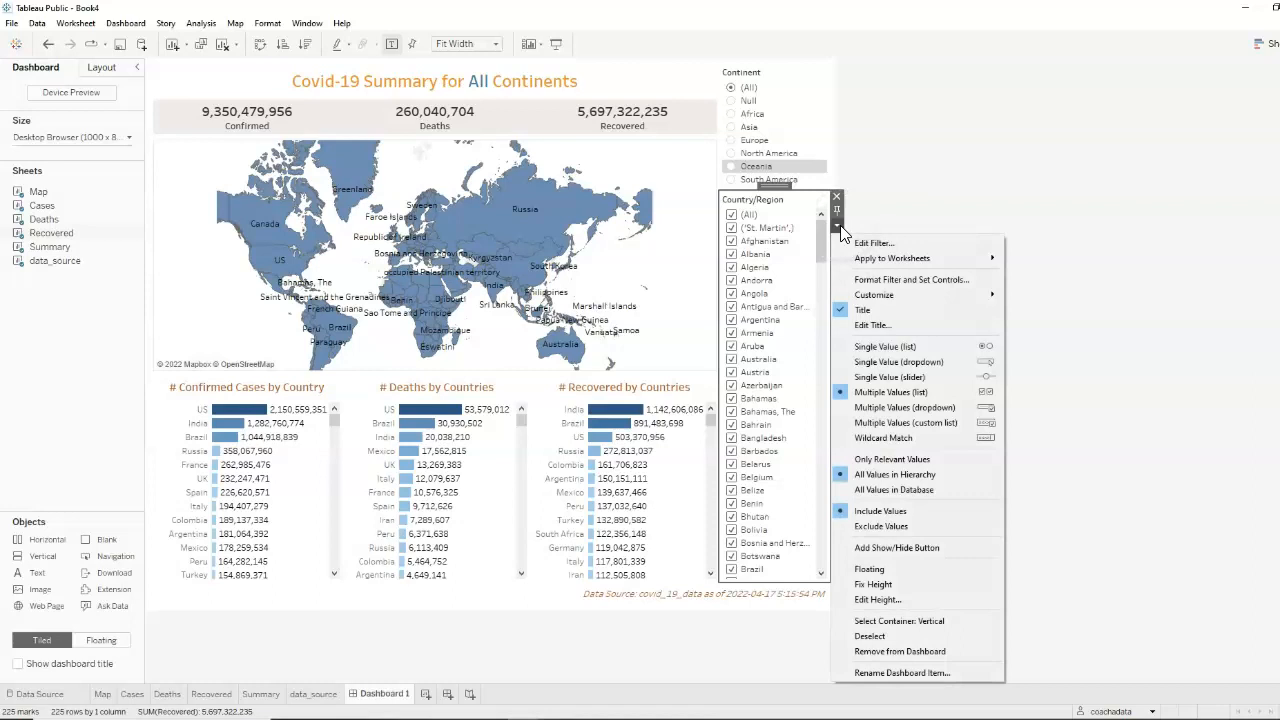
pyautogui.click(900, 409)
# Apply the Country/Region filter to the Cases and Deaths worksheets in addition to Recovered
pyautogui.click(838, 227)
pyautogui.moveTo(900, 258)
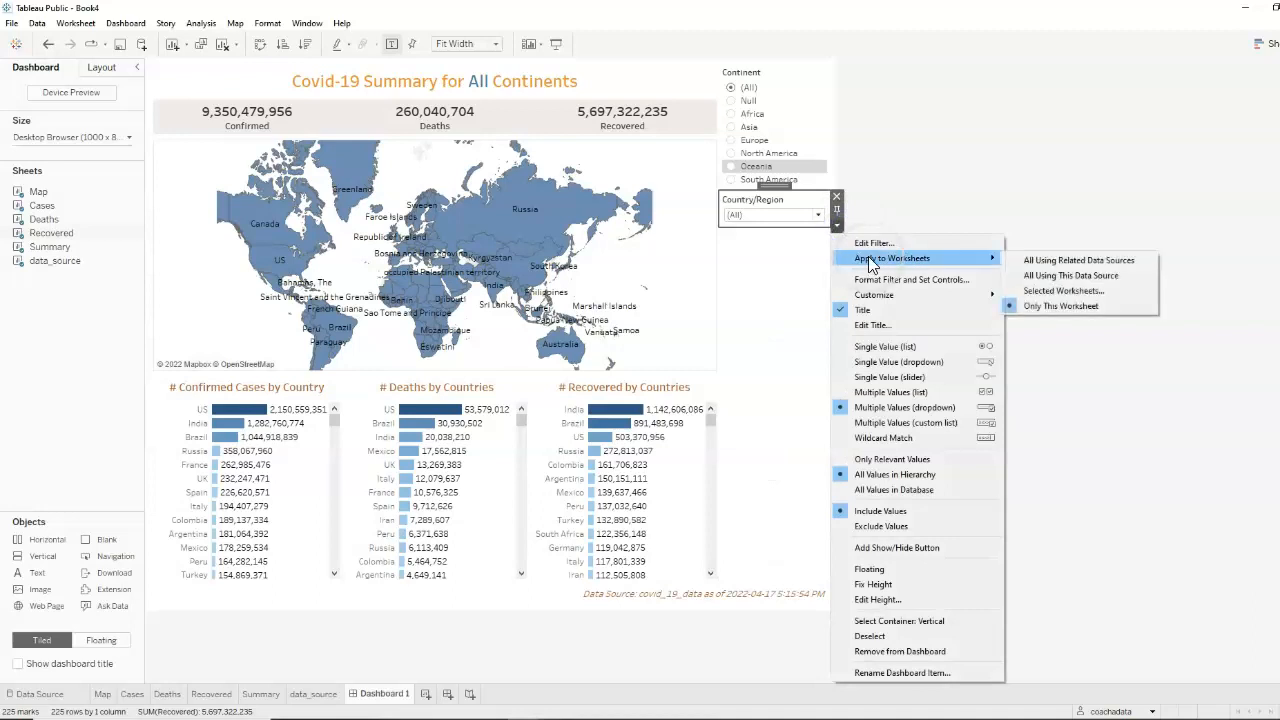
pyautogui.click(1090, 300)
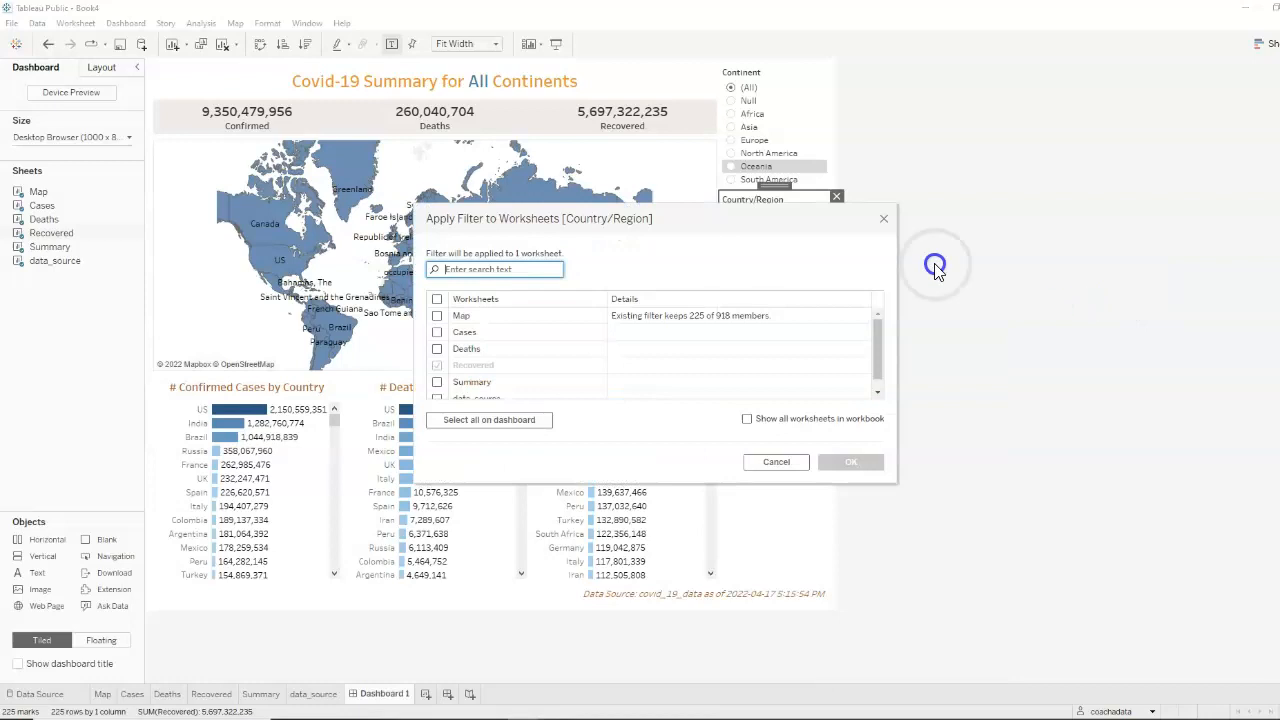
pyautogui.moveTo(738, 214); pyautogui.dragTo(1002, 168)
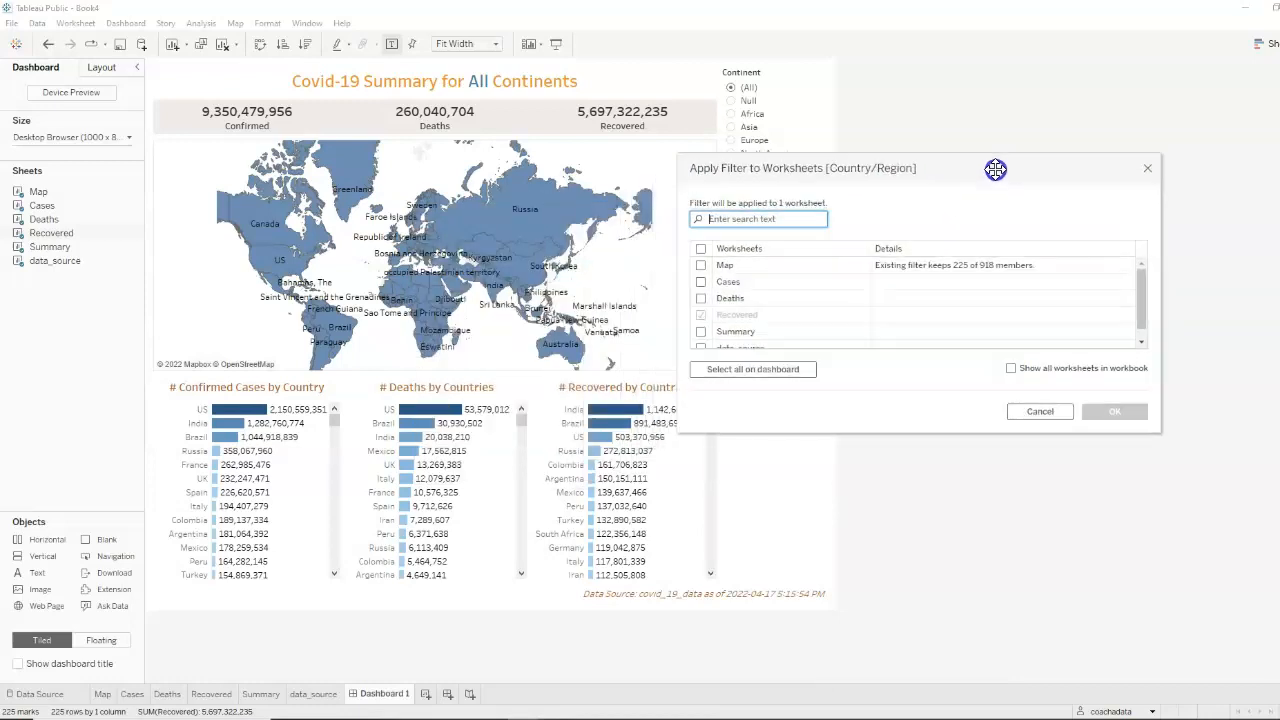
pyautogui.click(701, 282)
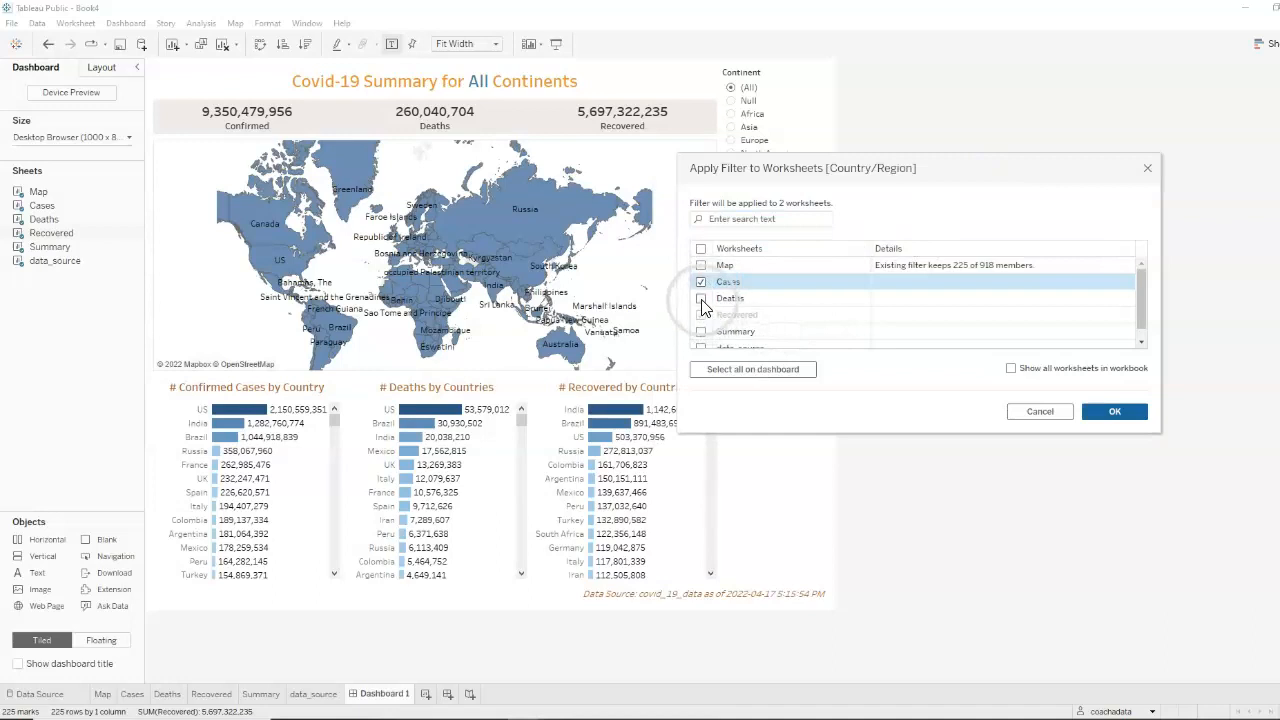
pyautogui.click(701, 299)
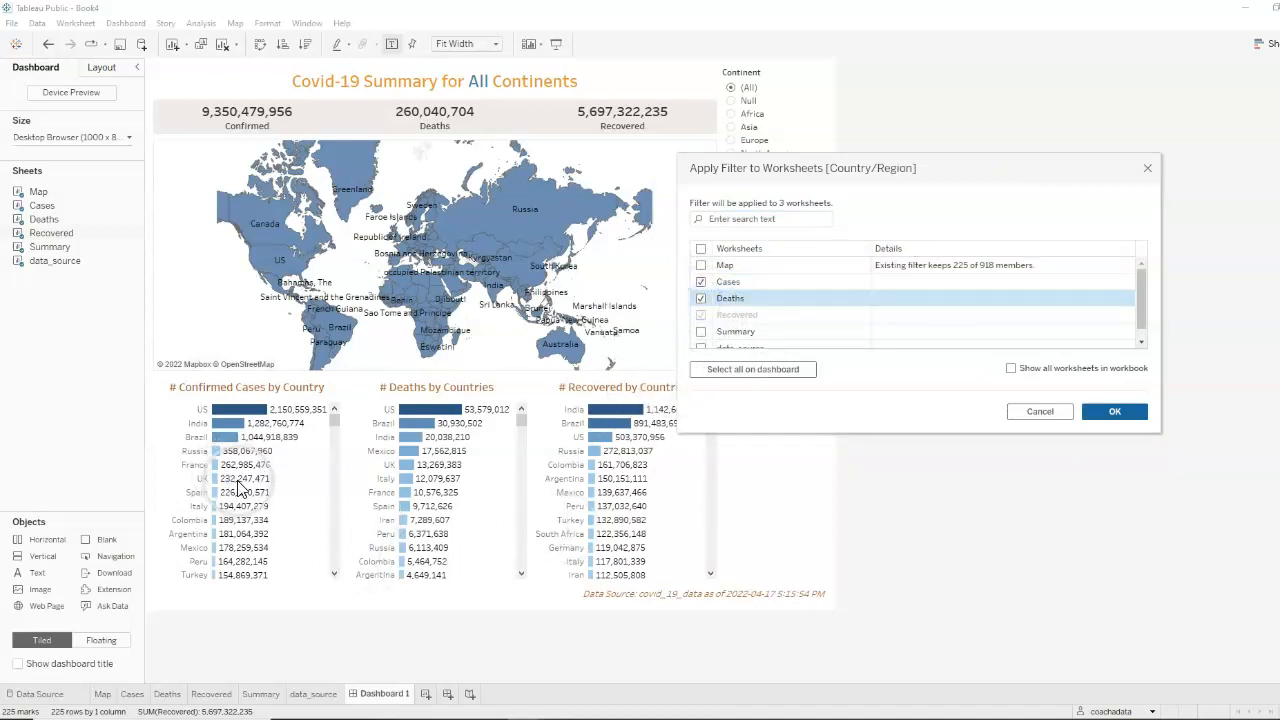
pyautogui.click(1130, 416)
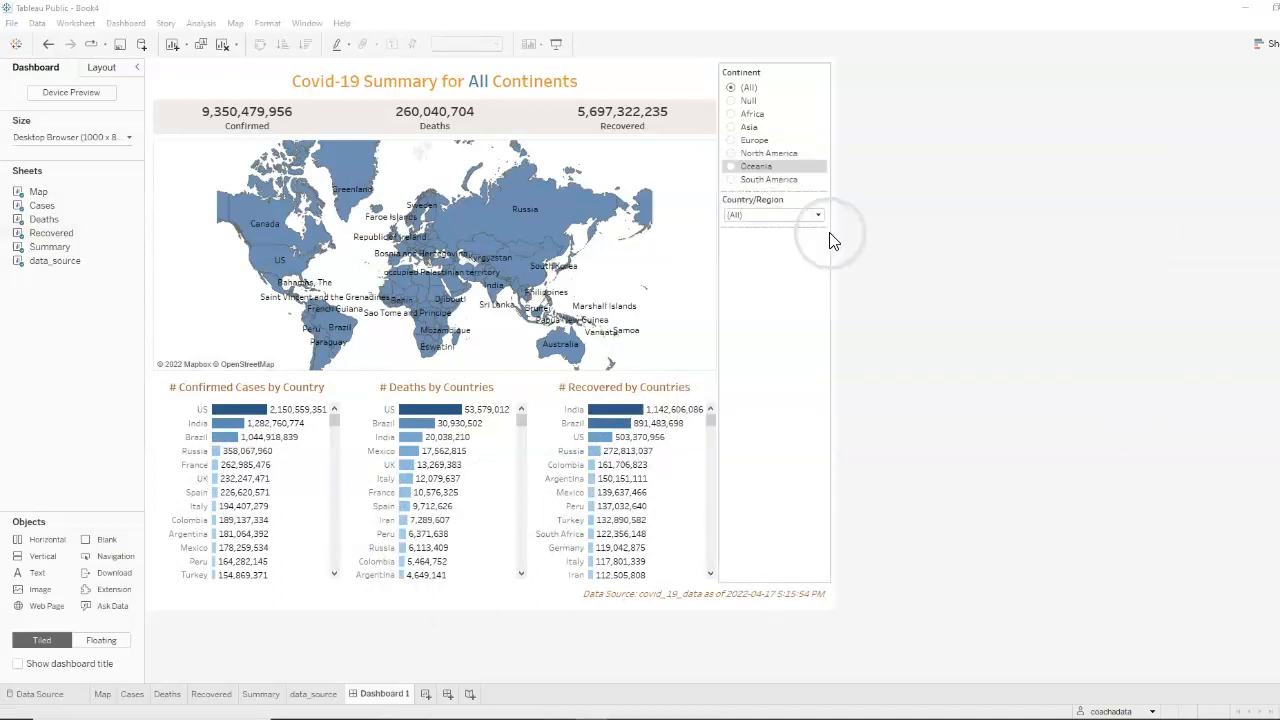
# Test the Country/Region filter with only Belgium, Bolivia, Austria and Samoa selected, and reset it to all countries
pyautogui.click(819, 216)
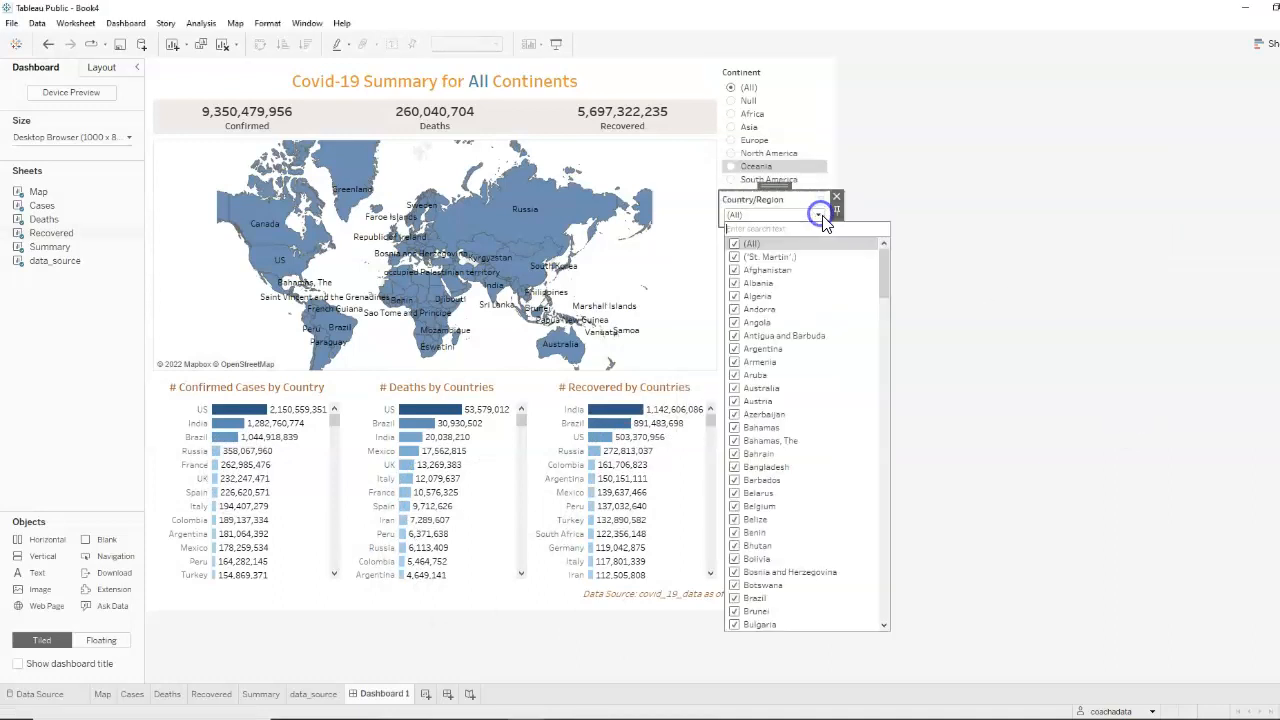
pyautogui.click(738, 246)
pyautogui.moveTo(884, 282); pyautogui.dragTo(885, 305)
pyautogui.click(736, 388)
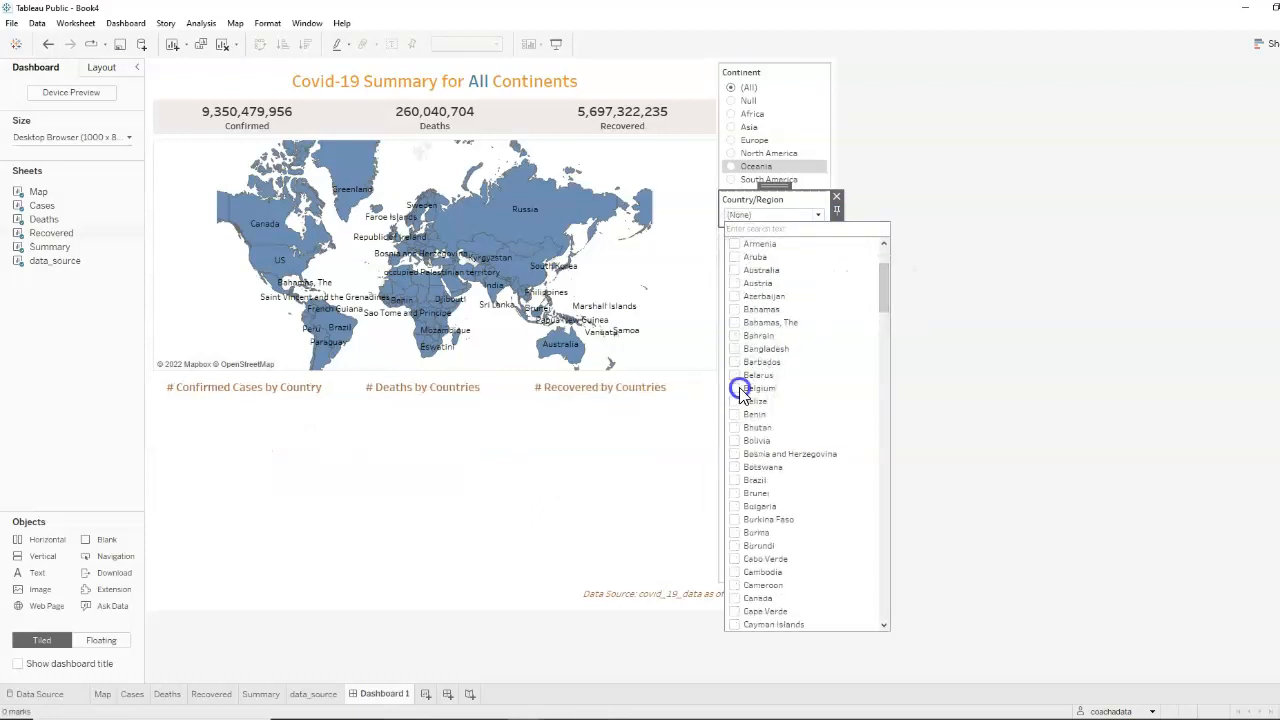
pyautogui.click(758, 440)
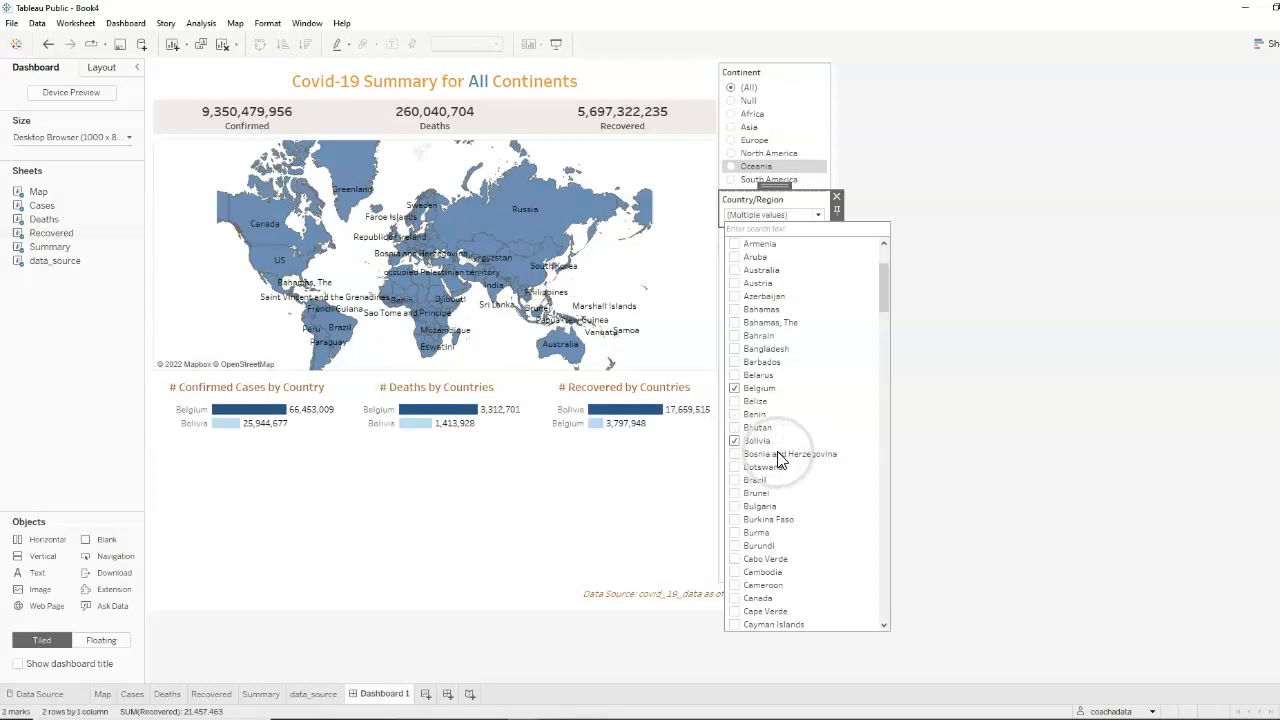
pyautogui.click(740, 285)
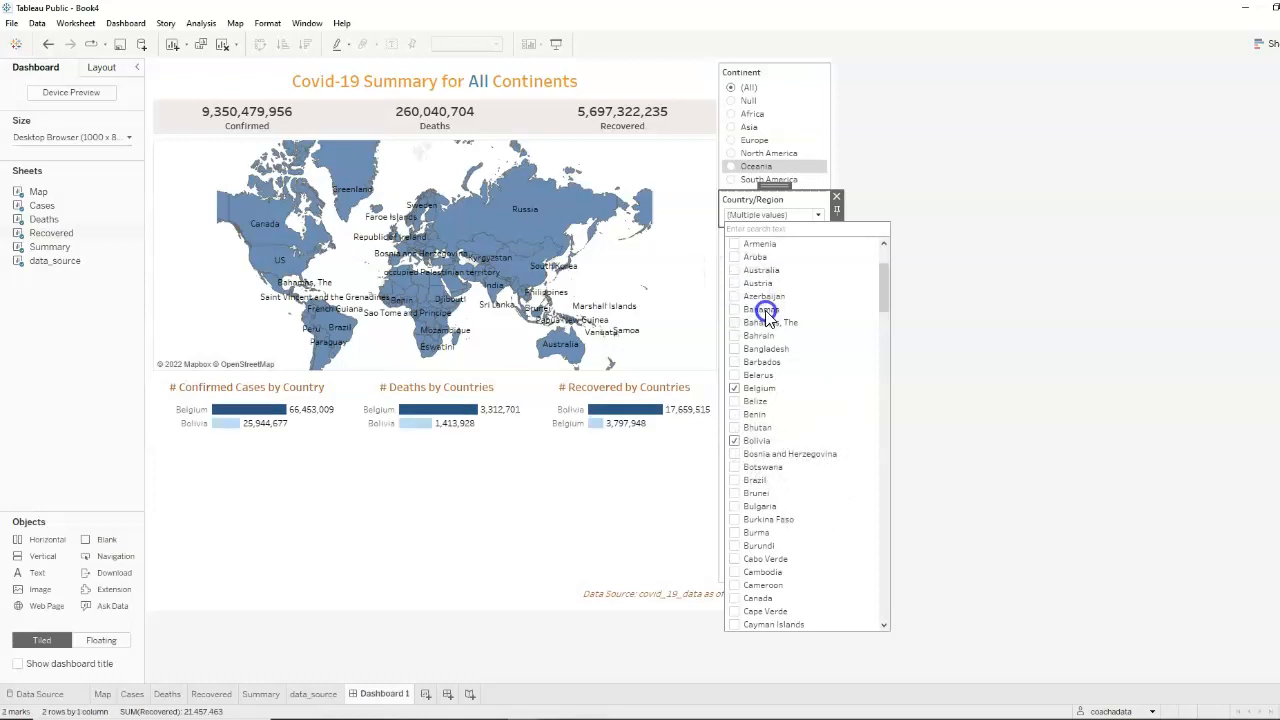
pyautogui.moveTo(884, 297); pyautogui.dragTo(882, 547)
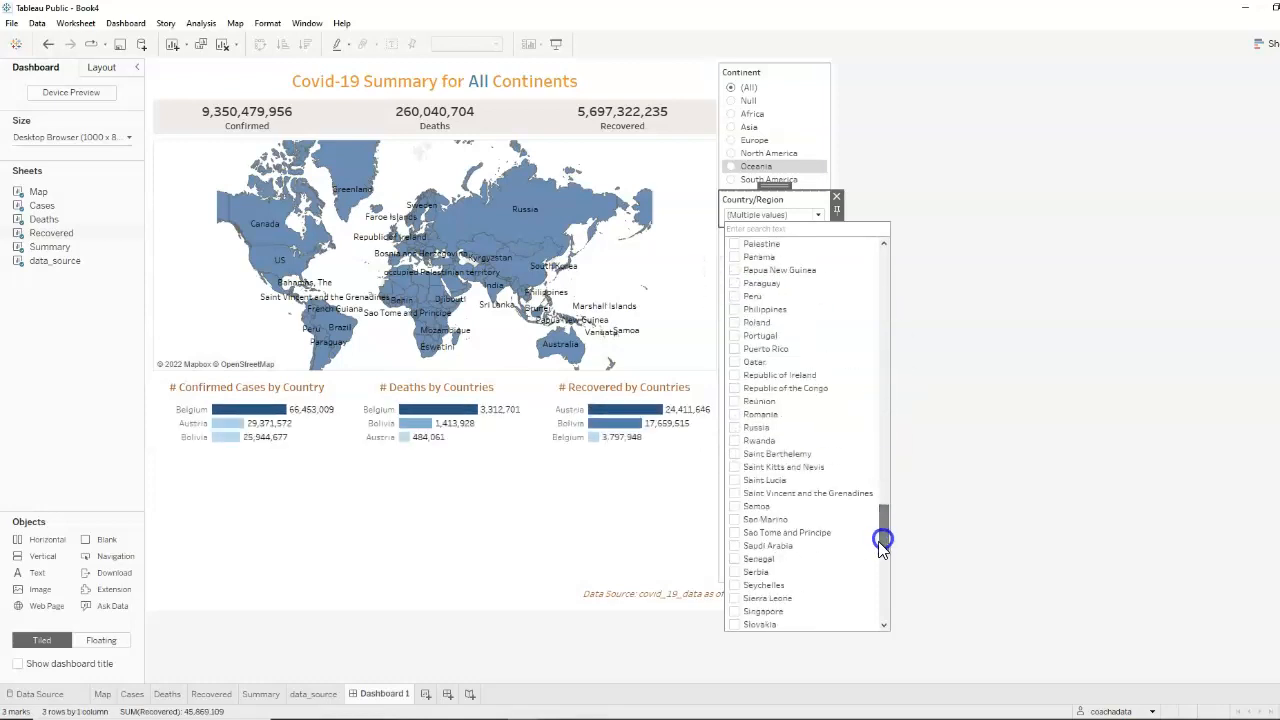
pyautogui.click(735, 507)
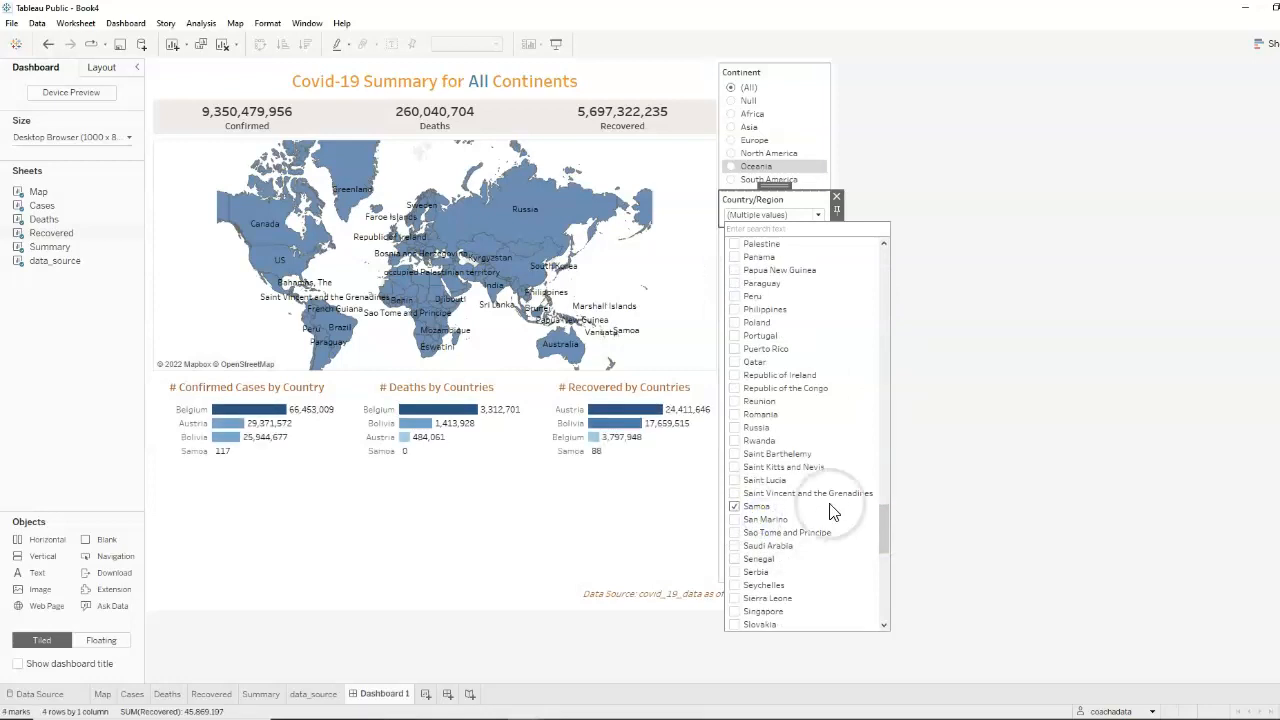
pyautogui.moveTo(889, 514); pyautogui.dragTo(896, 261)
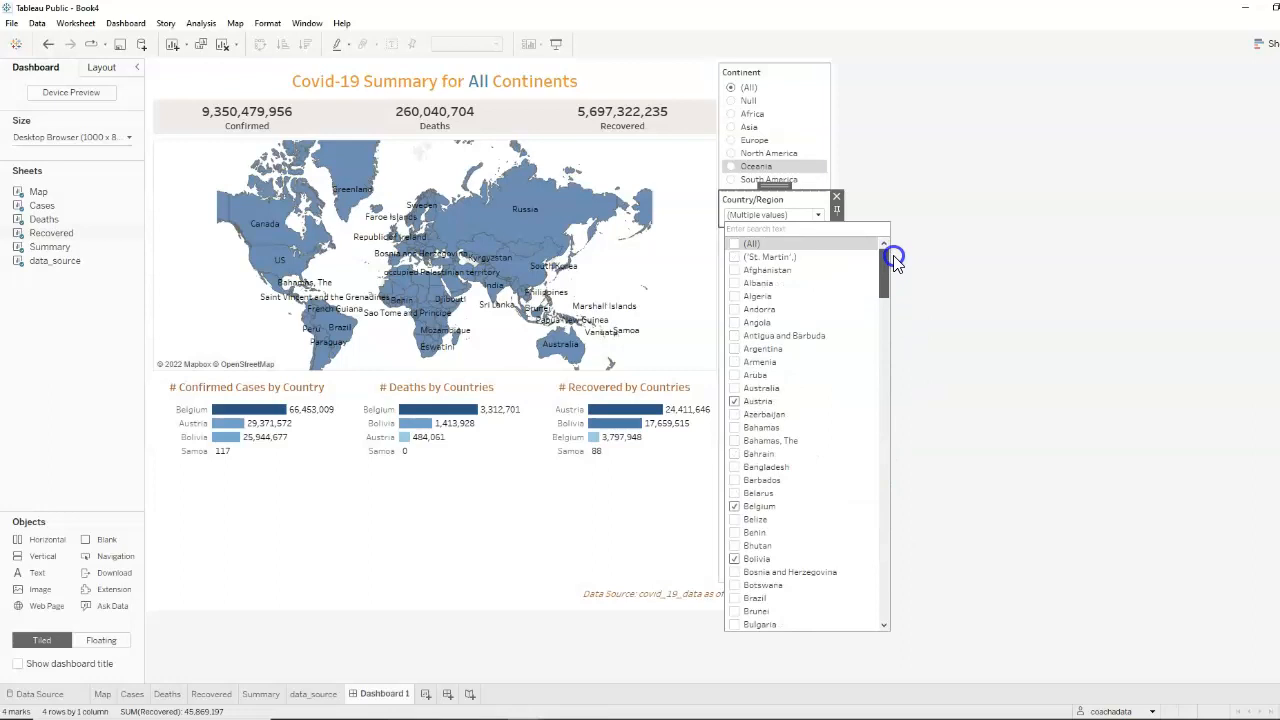
pyautogui.click(816, 205)
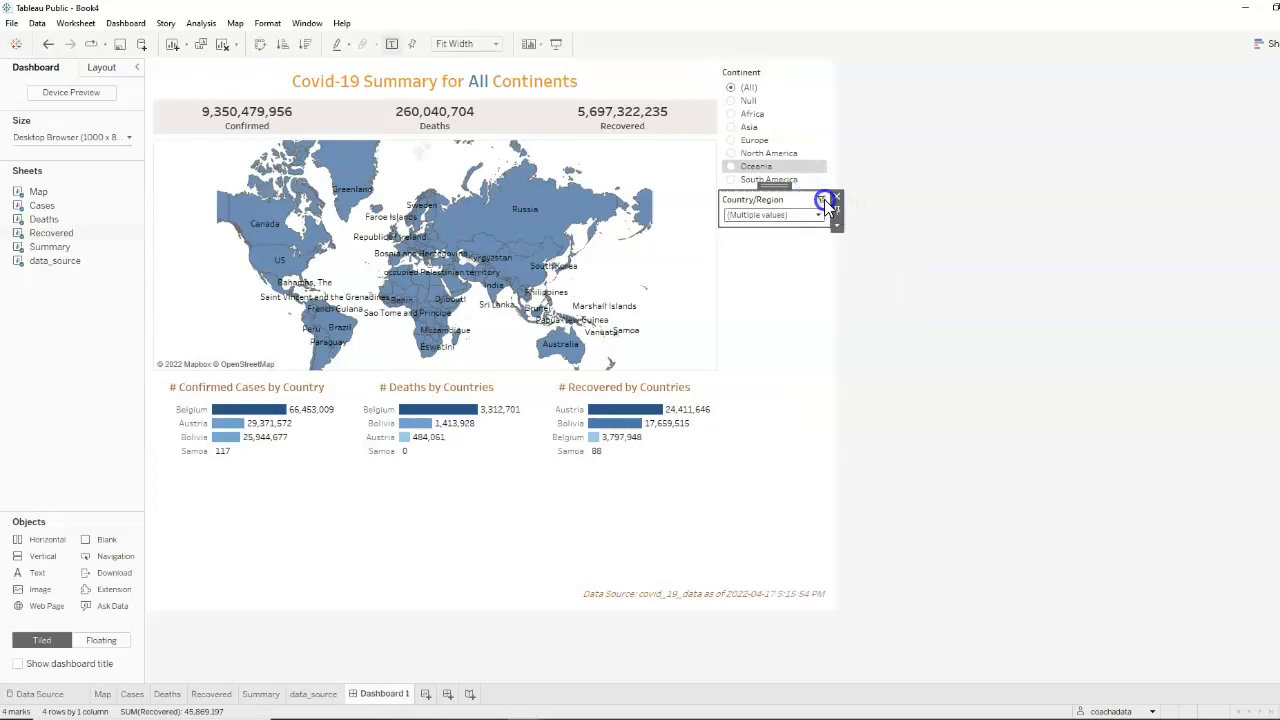
pyautogui.click(824, 199)
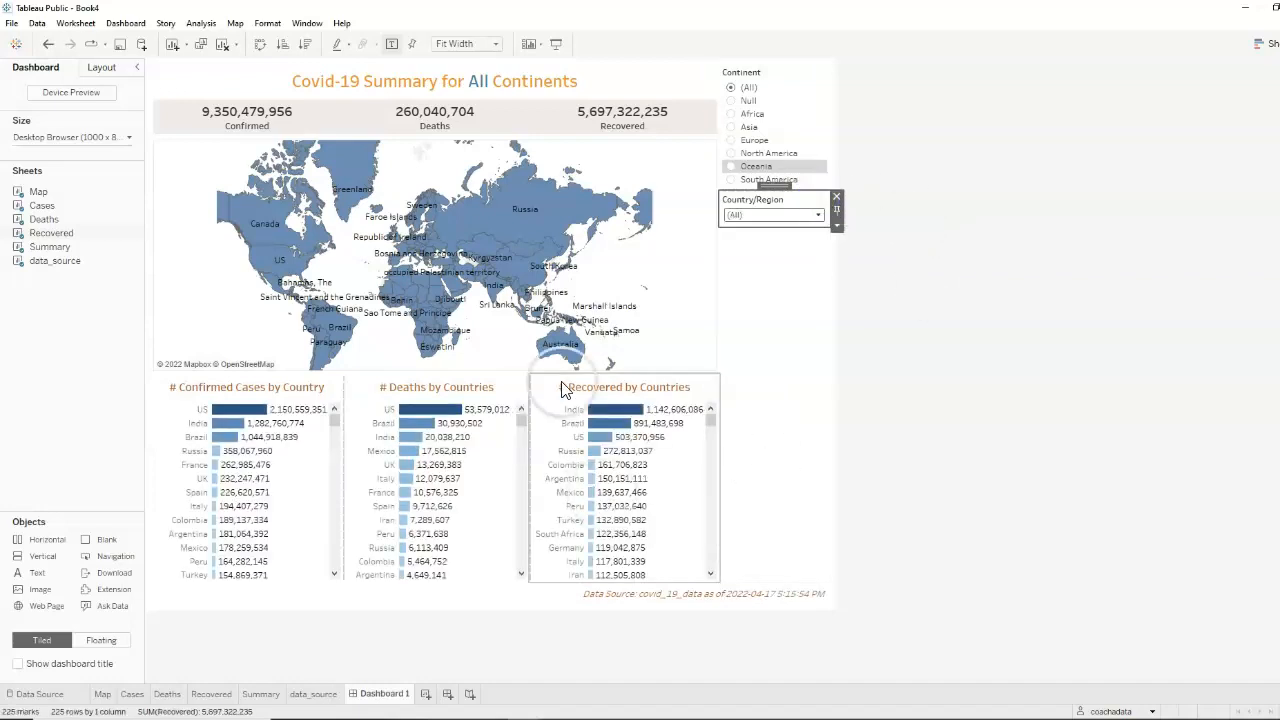
pyautogui.click(965, 412)
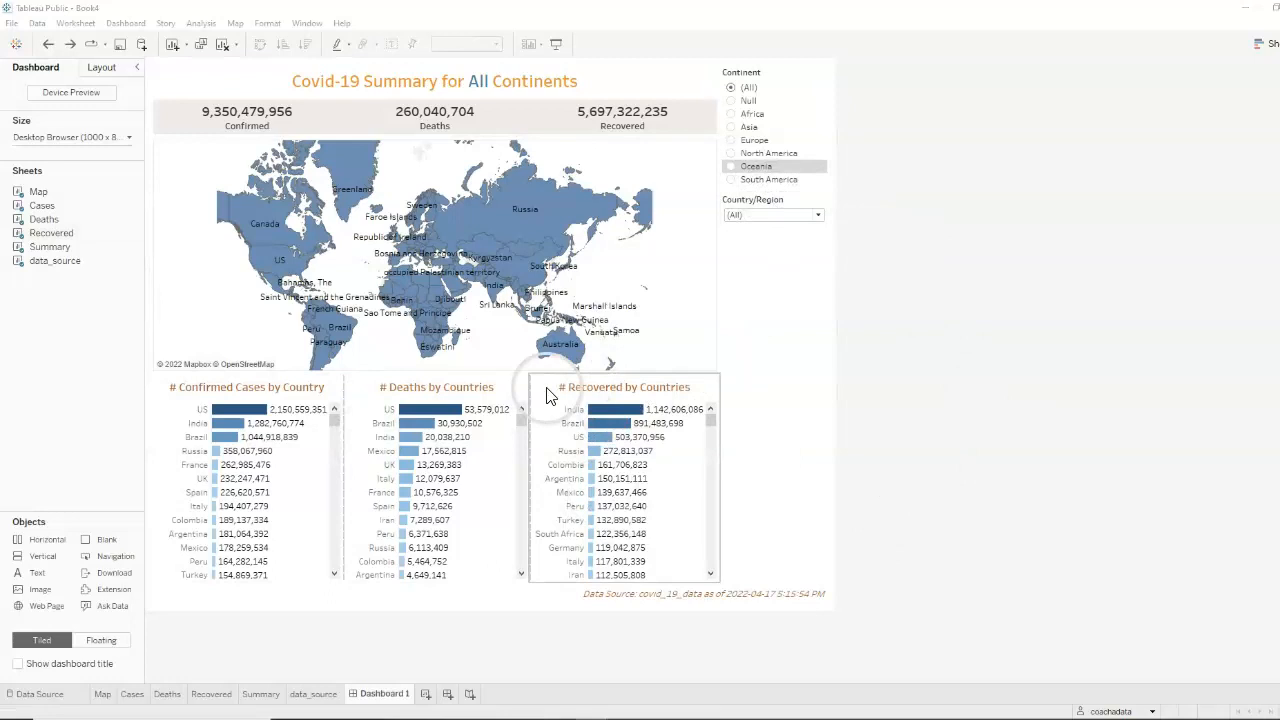
# Make the Country/Region filter floating and place it beside the Recovered chart, level with that chart's title
pyautogui.moveTo(648, 517)
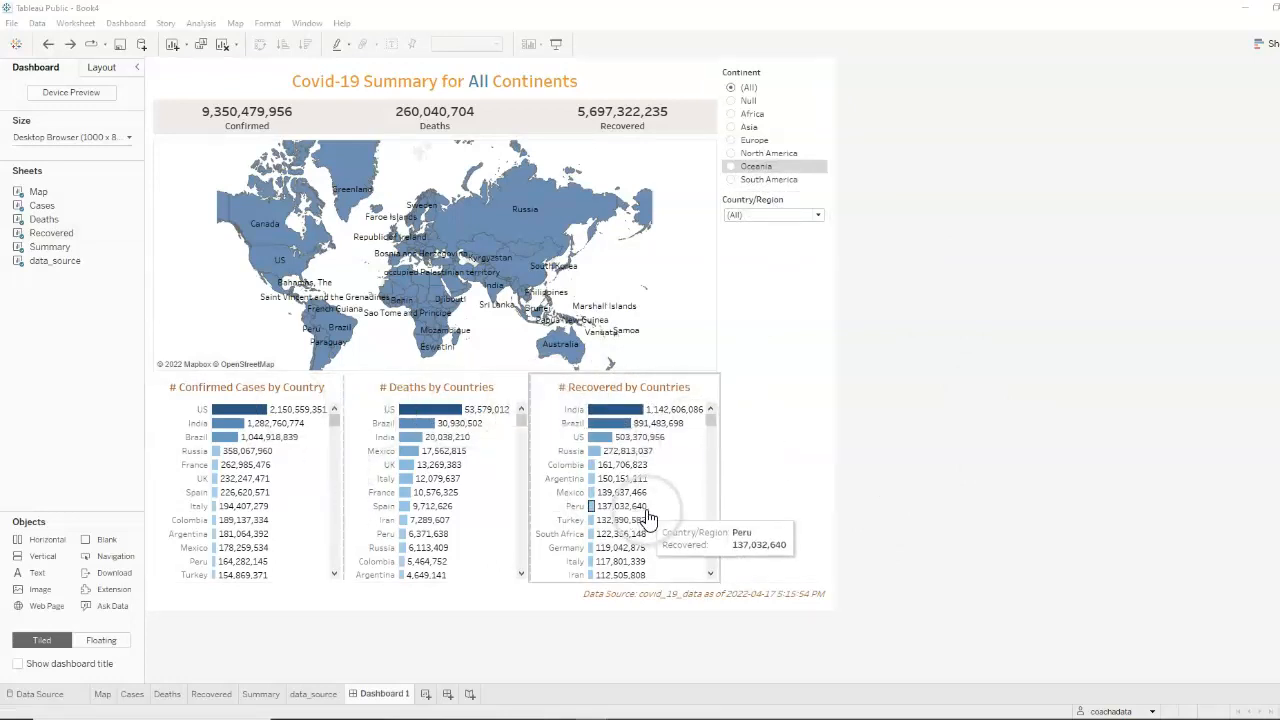
pyautogui.click(788, 205)
pyautogui.click(838, 228)
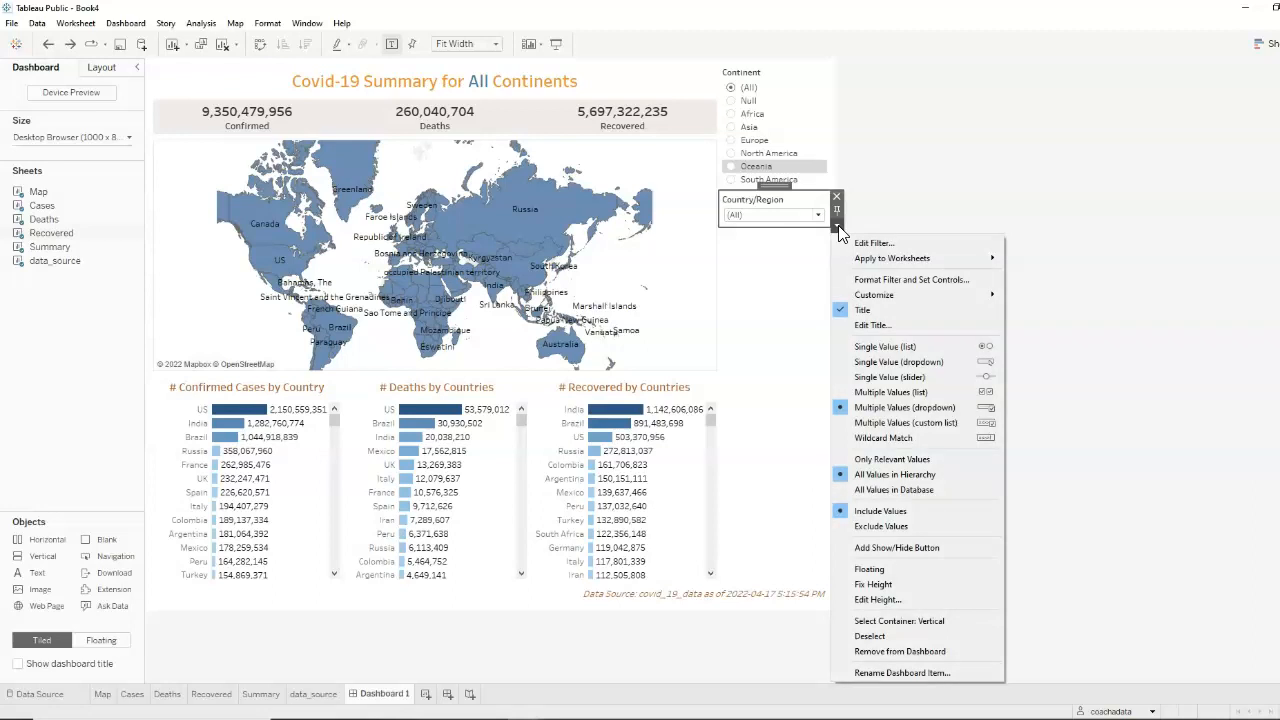
pyautogui.click(869, 569)
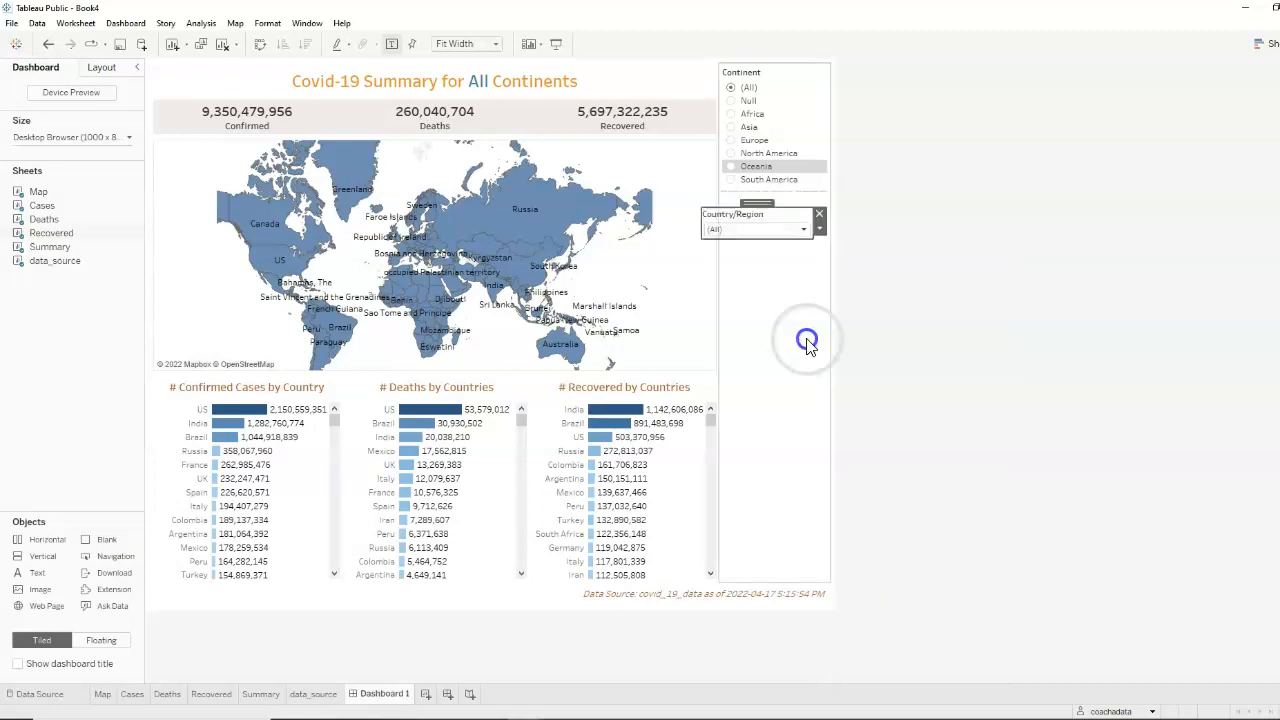
pyautogui.moveTo(776, 186); pyautogui.dragTo(780, 368)
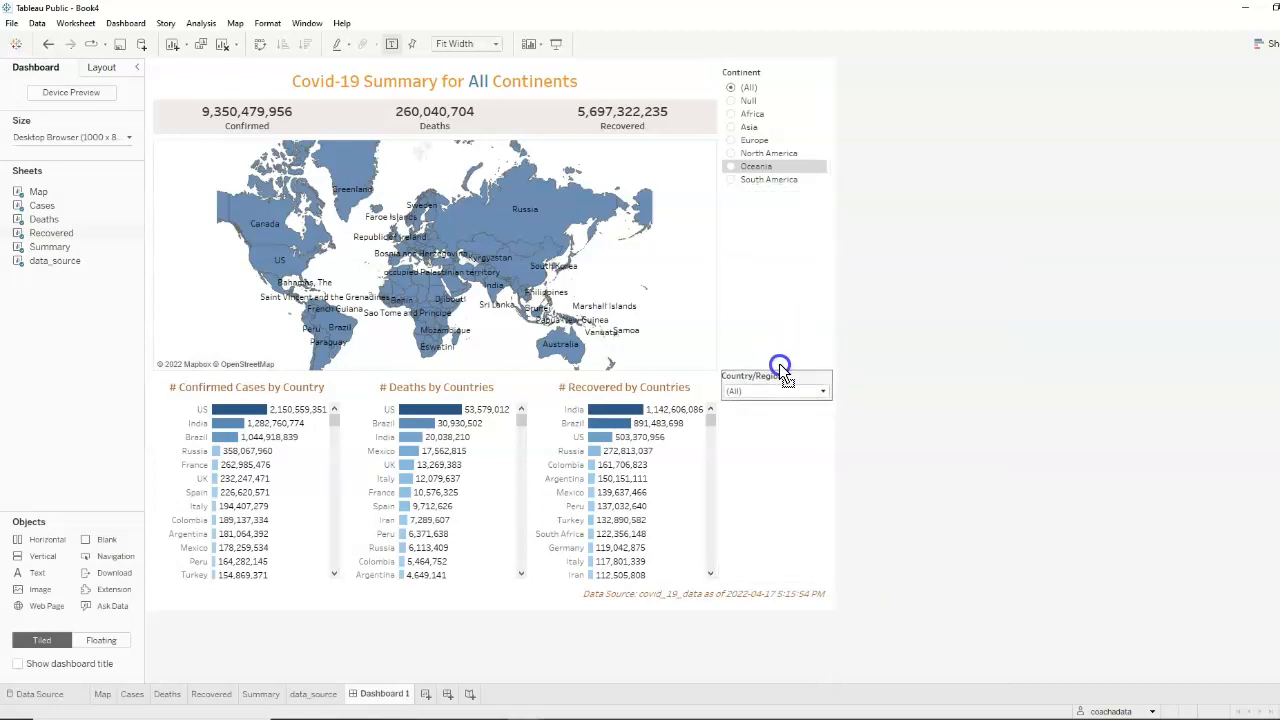
# Retitle the Country/Region filter as "Select Country" in bold, size 12, burnt-orange text
pyautogui.doubleClick(778, 376)
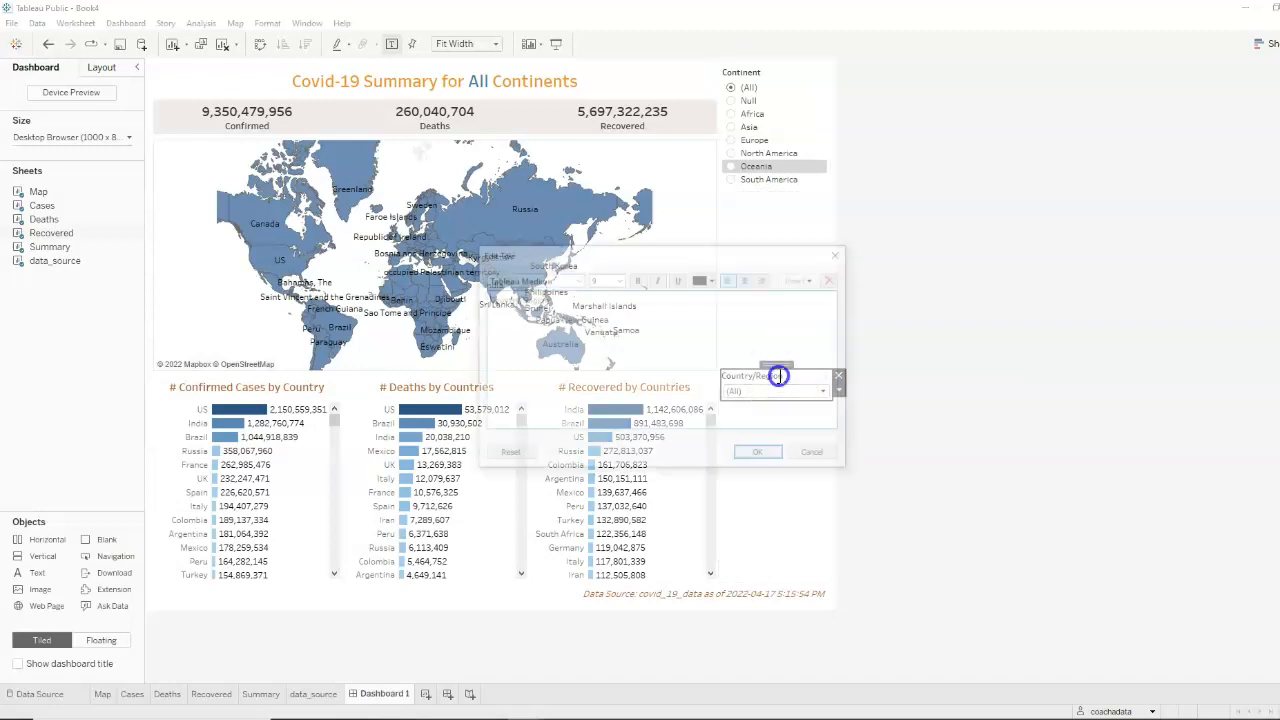
pyautogui.moveTo(587, 300); pyautogui.dragTo(404, 298)
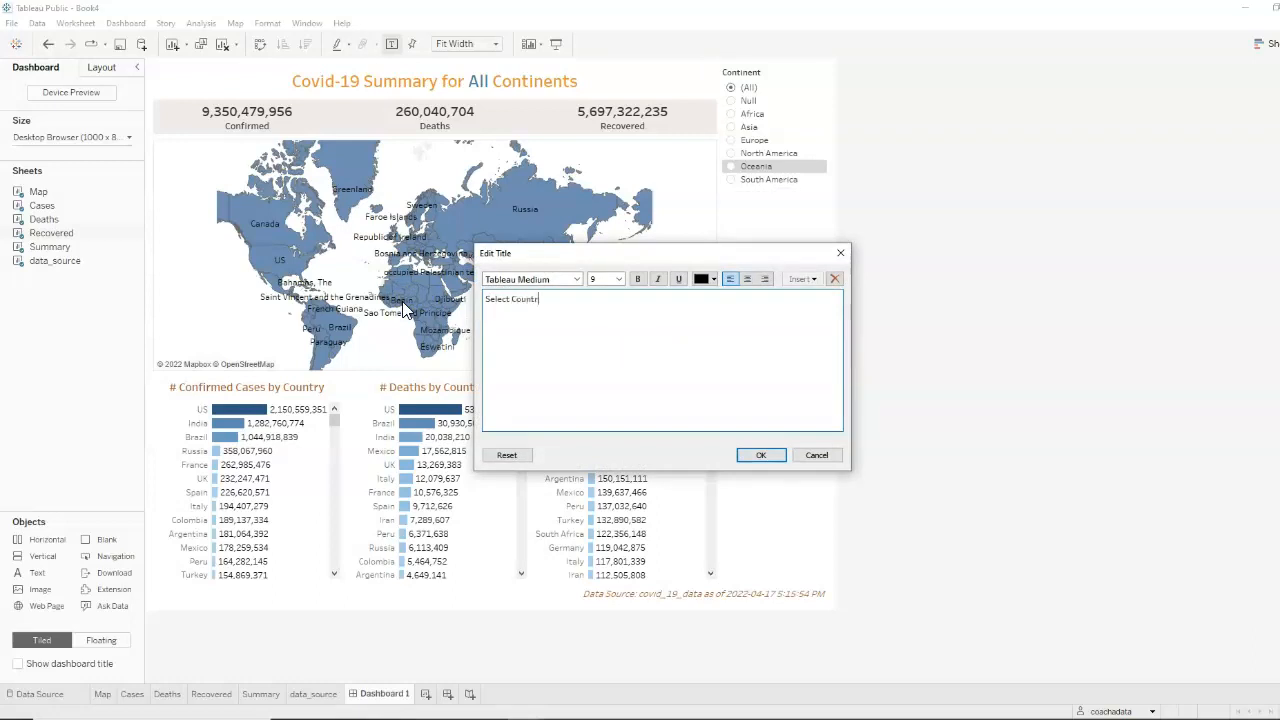
pyautogui.moveTo(663, 351); pyautogui.dragTo(423, 294)
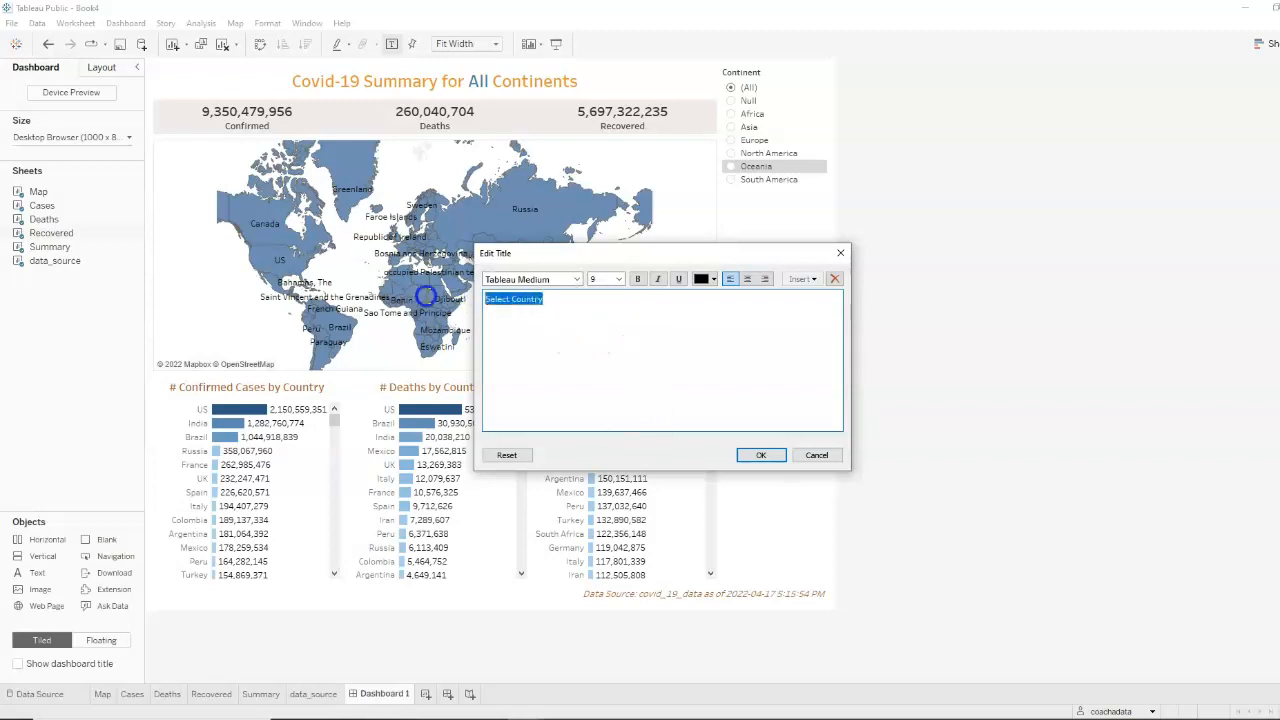
pyautogui.click(637, 279)
pyautogui.click(594, 279)
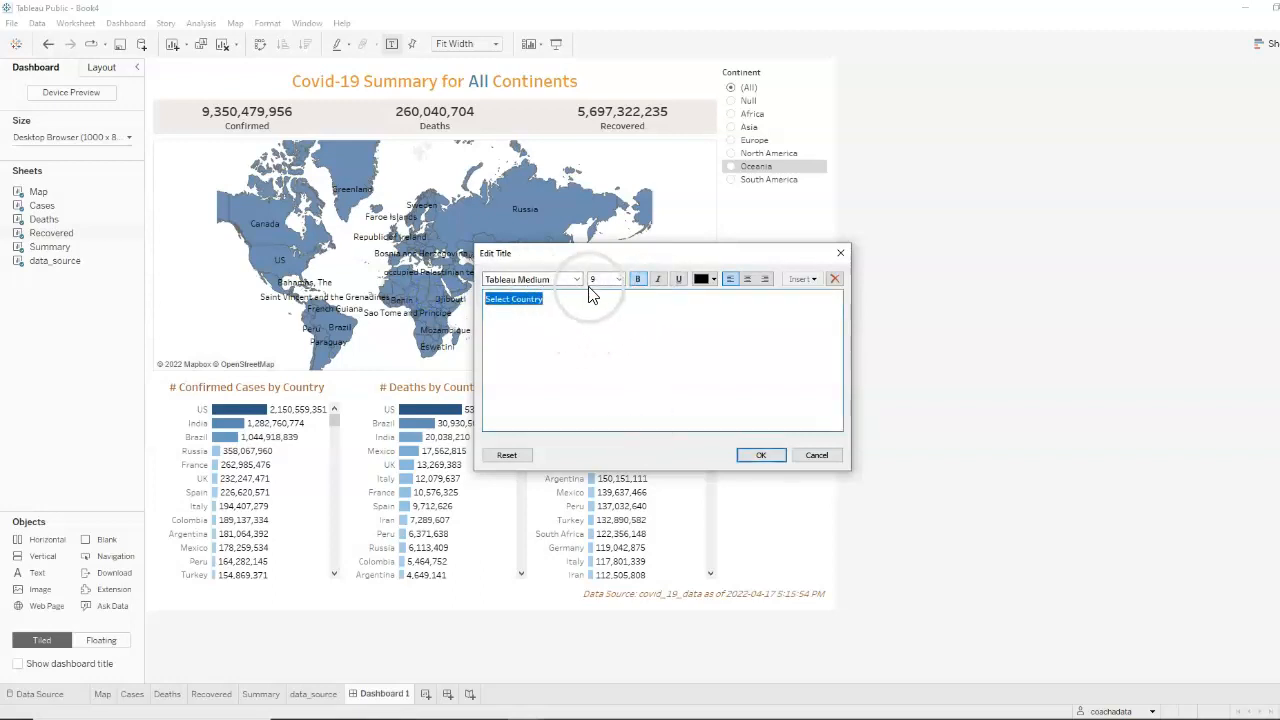
pyautogui.click(612, 372)
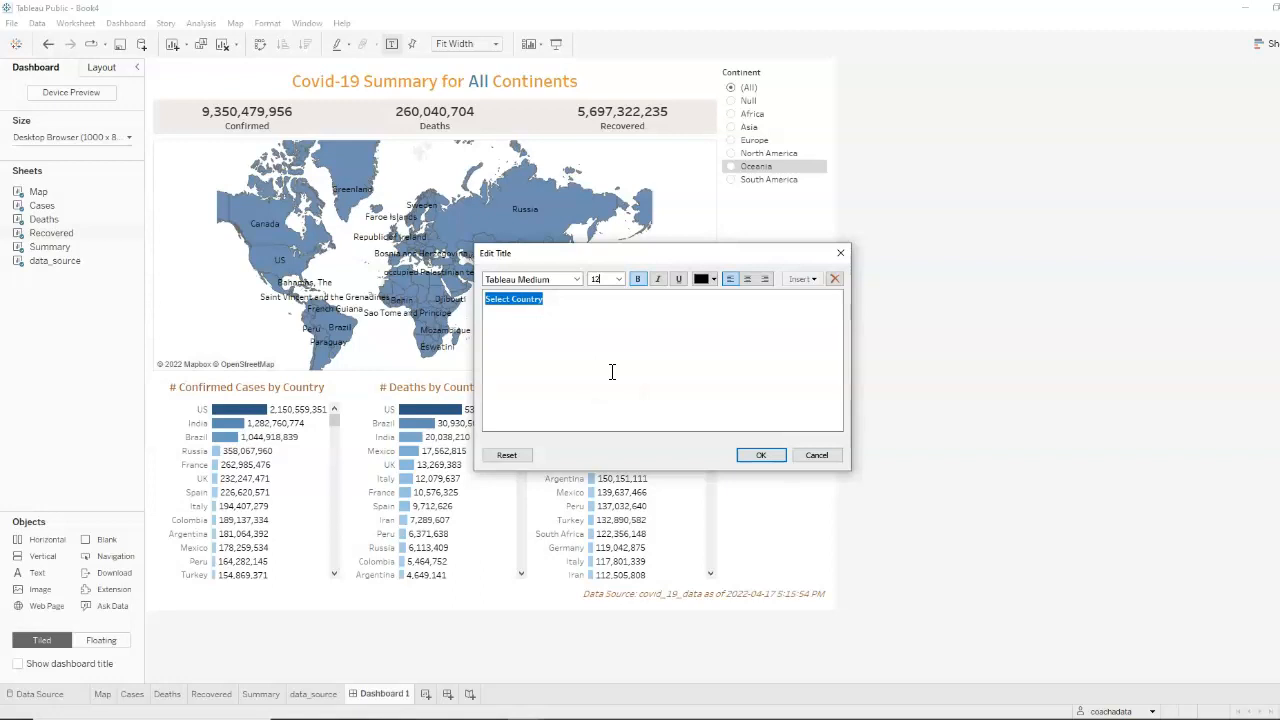
pyautogui.click(714, 280)
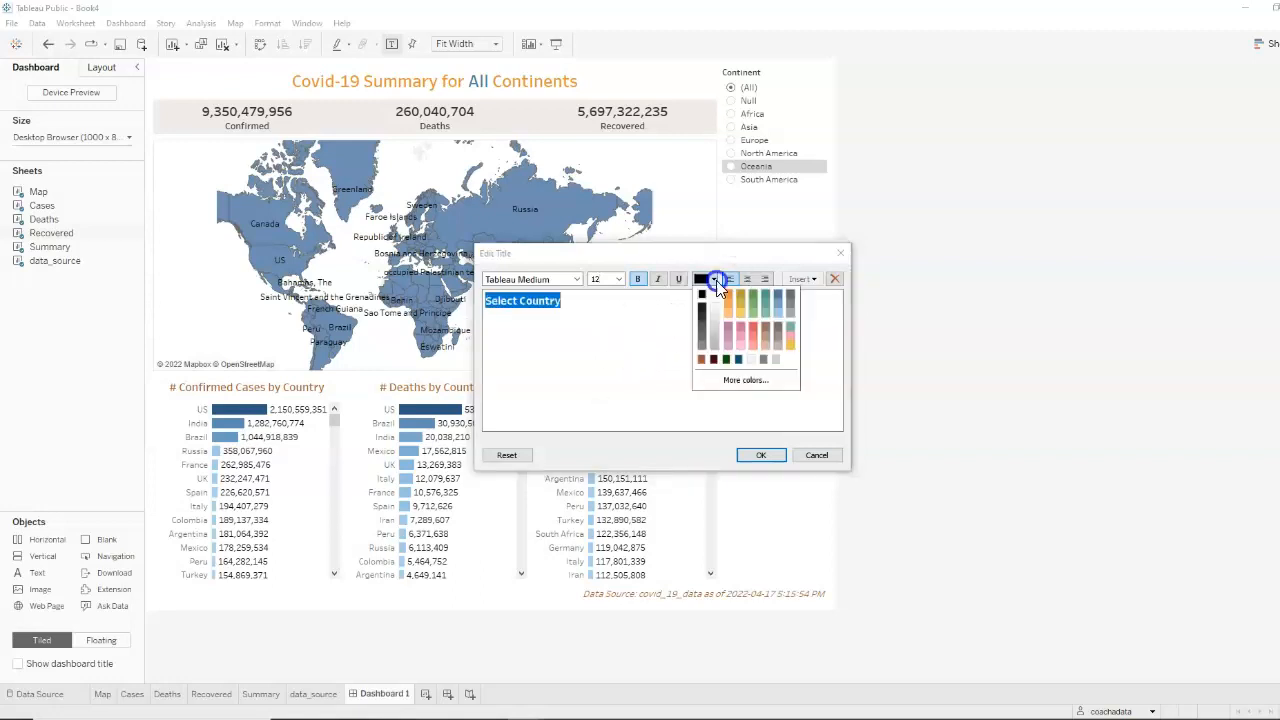
pyautogui.click(702, 359)
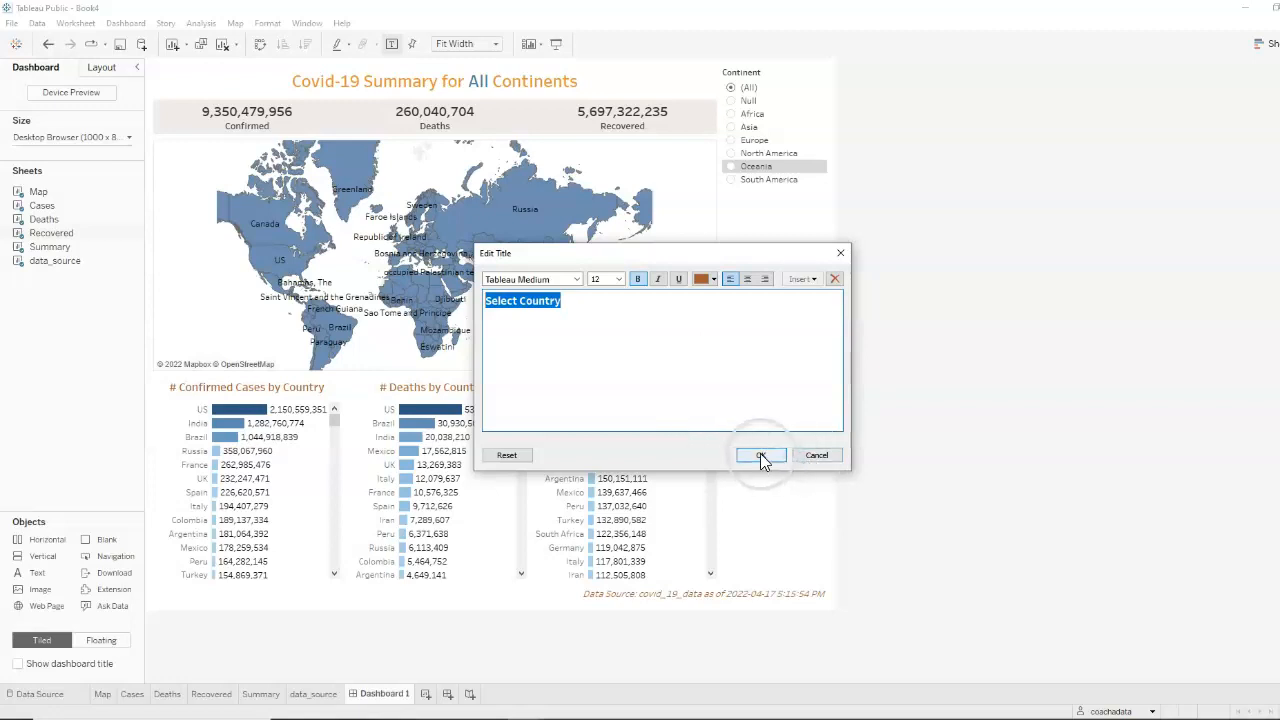
pyautogui.click(758, 456)
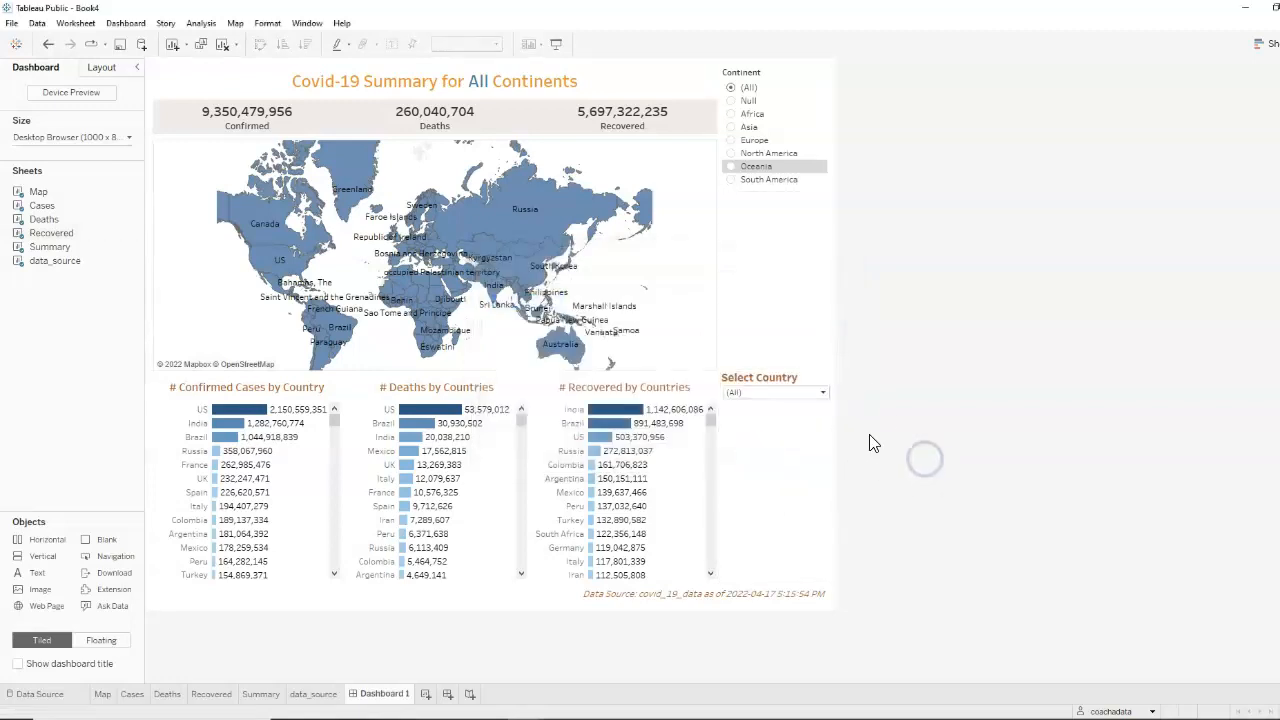
# Remove the bold formatting from the "Select Country" filter title
pyautogui.doubleClick(775, 377)
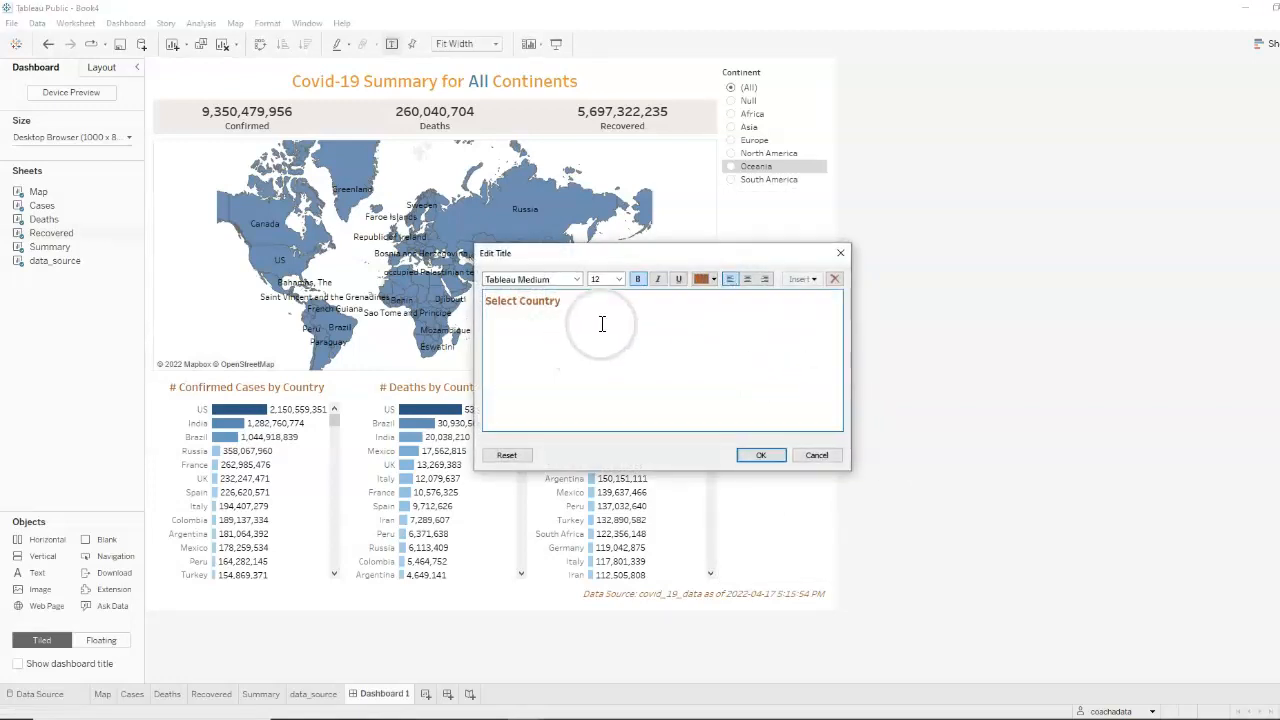
pyautogui.moveTo(600, 322); pyautogui.dragTo(424, 282)
pyautogui.click(639, 281)
pyautogui.click(757, 455)
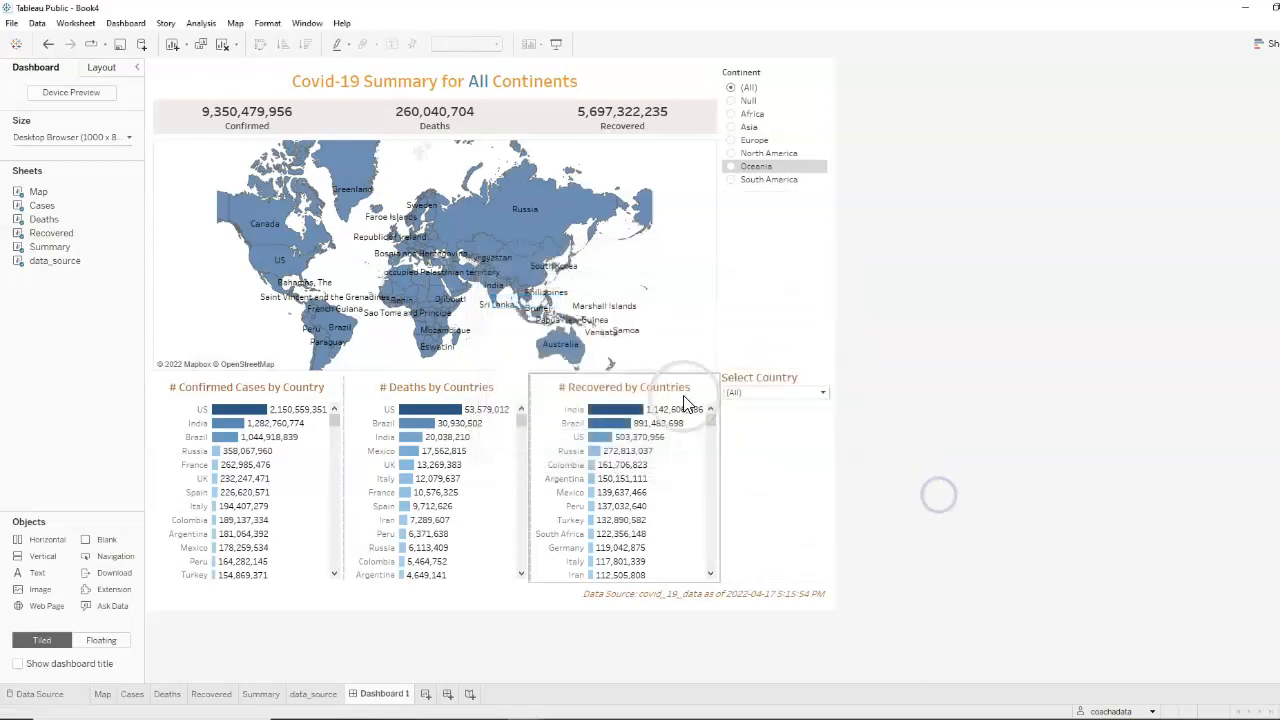
# Center-align the "Select Country" filter title
pyautogui.click(757, 378)
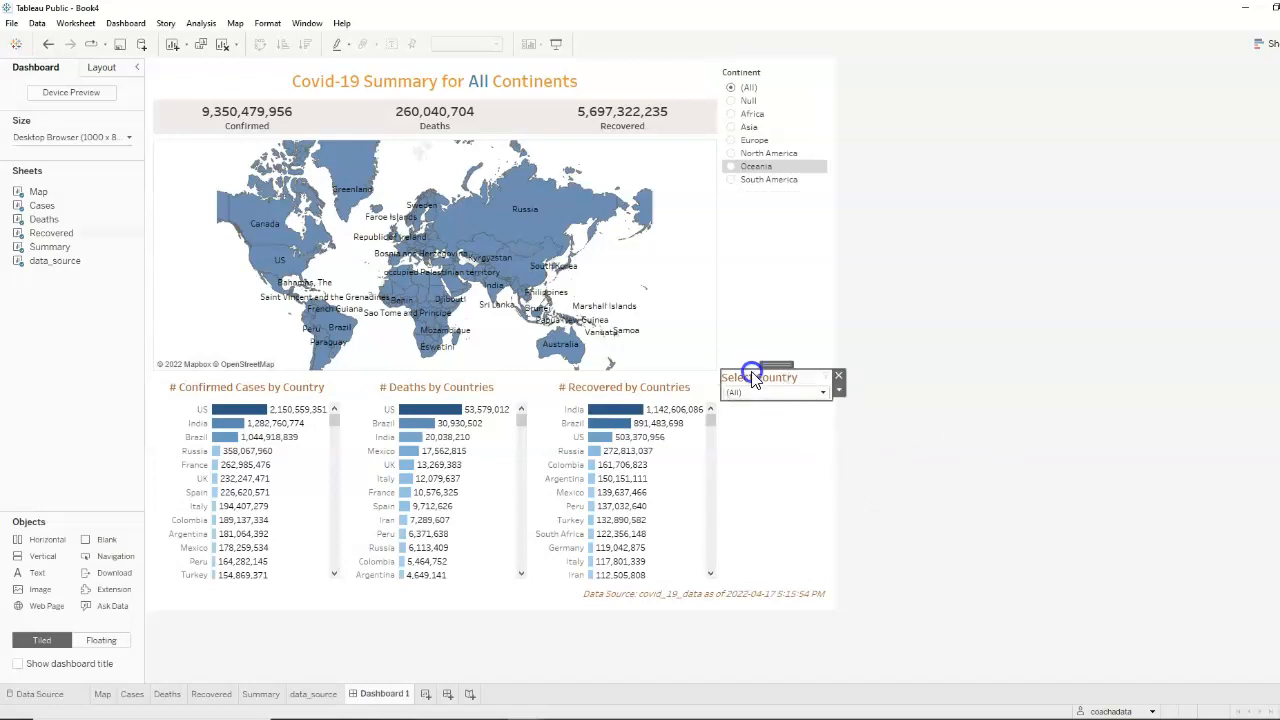
pyautogui.doubleClick(757, 378)
pyautogui.moveTo(740, 322); pyautogui.dragTo(478, 290)
pyautogui.click(747, 279)
pyautogui.click(761, 455)
pyautogui.click(972, 424)
# Retitle the Continent filter as "Select Continent" in size 12, green text
pyautogui.click(800, 74)
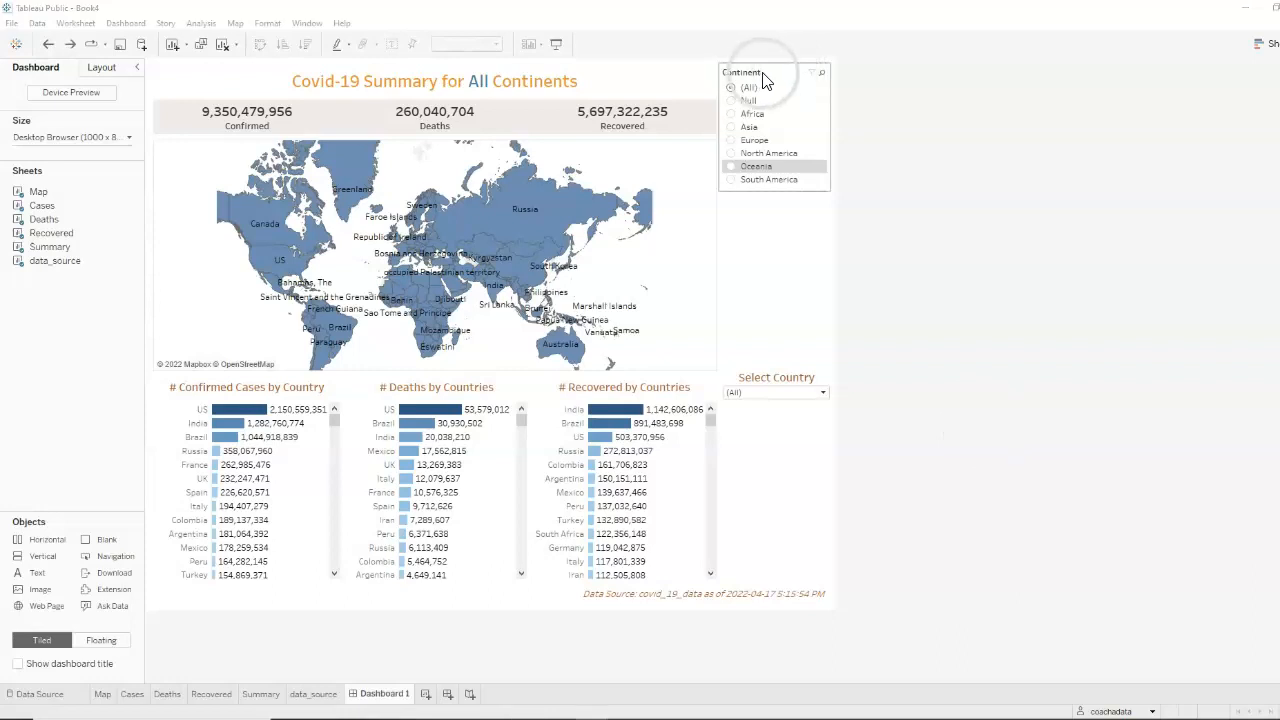
pyautogui.doubleClick(765, 81)
pyautogui.moveTo(545, 310); pyautogui.dragTo(425, 300)
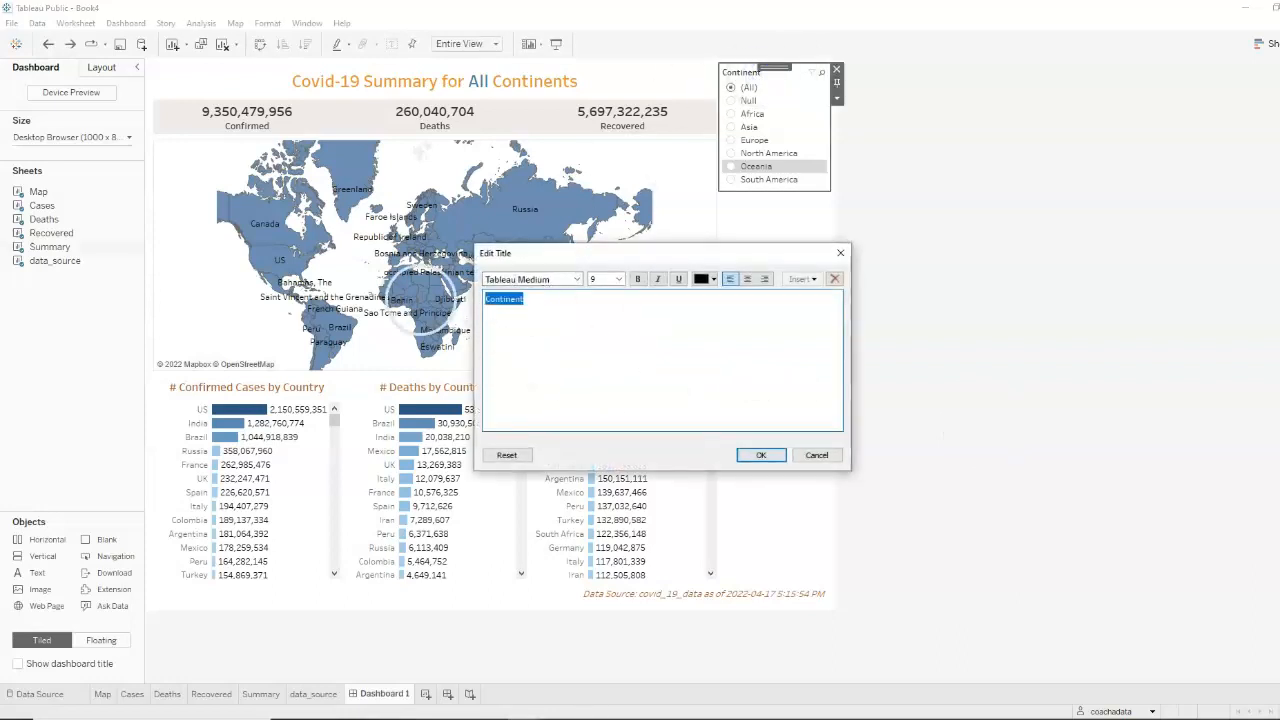
pyautogui.click(495, 316)
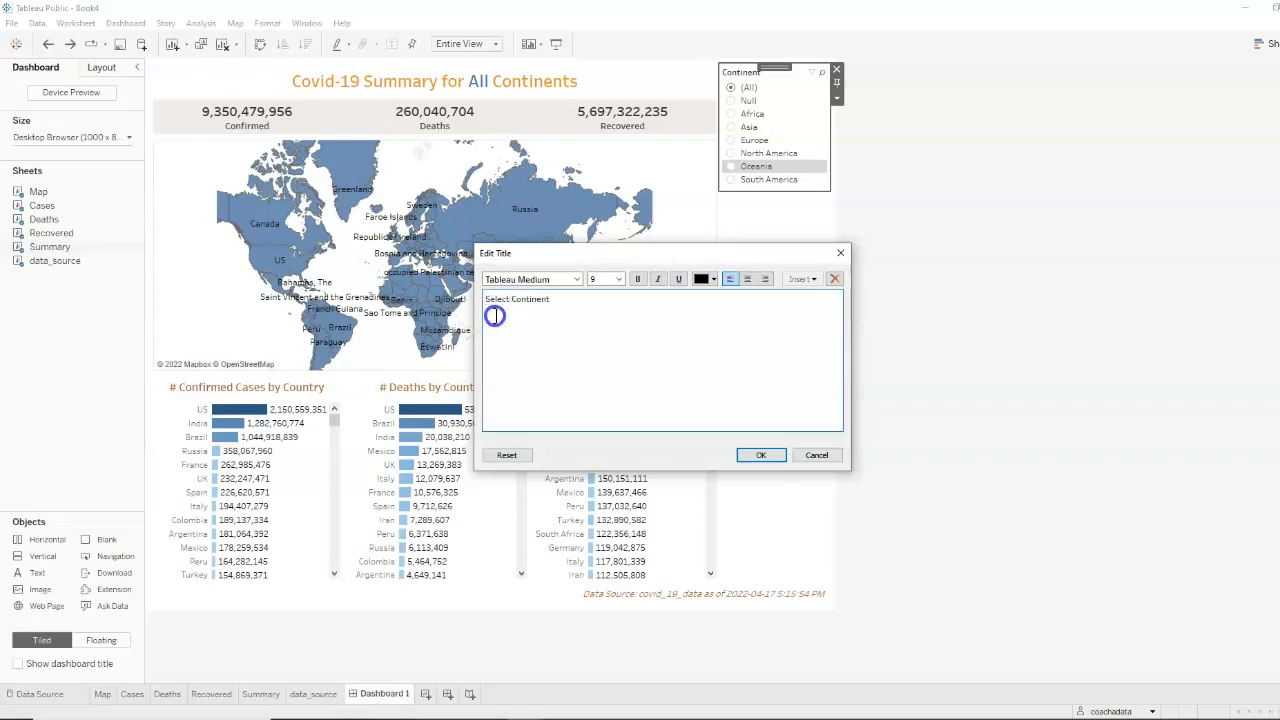
pyautogui.moveTo(578, 319); pyautogui.dragTo(465, 302)
pyautogui.moveTo(614, 309); pyautogui.dragTo(474, 288)
pyautogui.click(599, 280)
pyautogui.write('12')
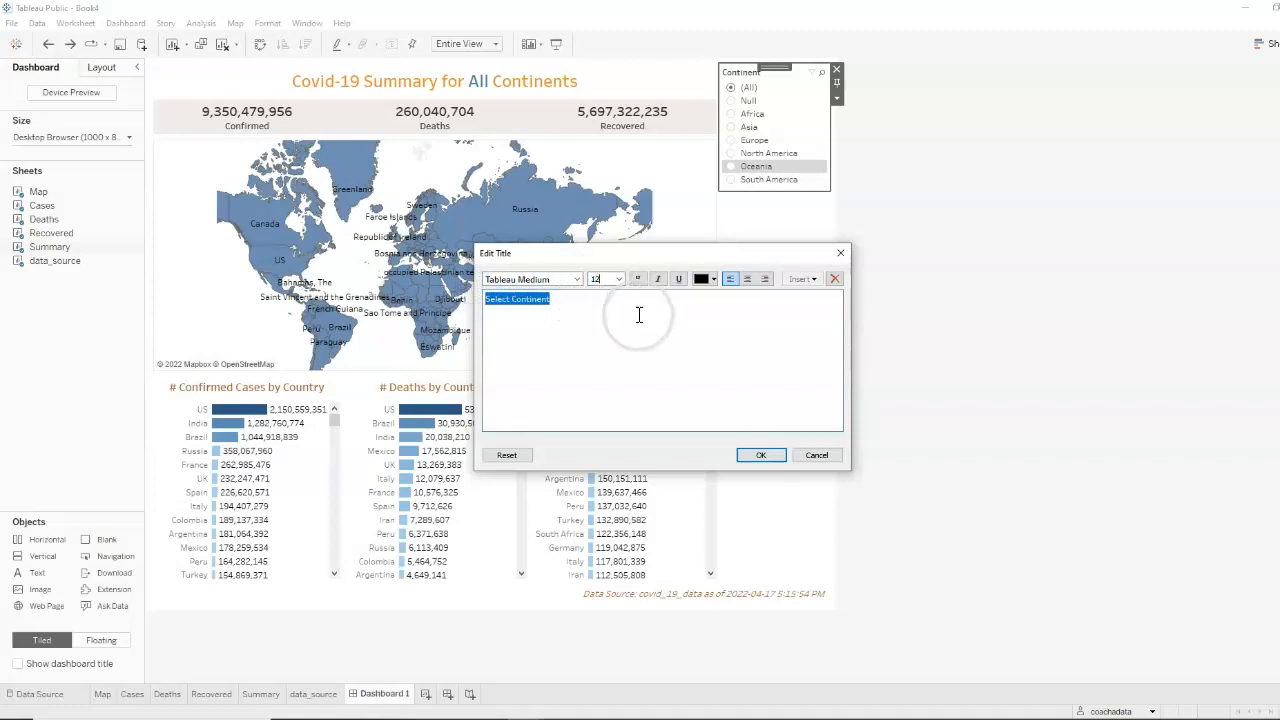
pyautogui.click(713, 279)
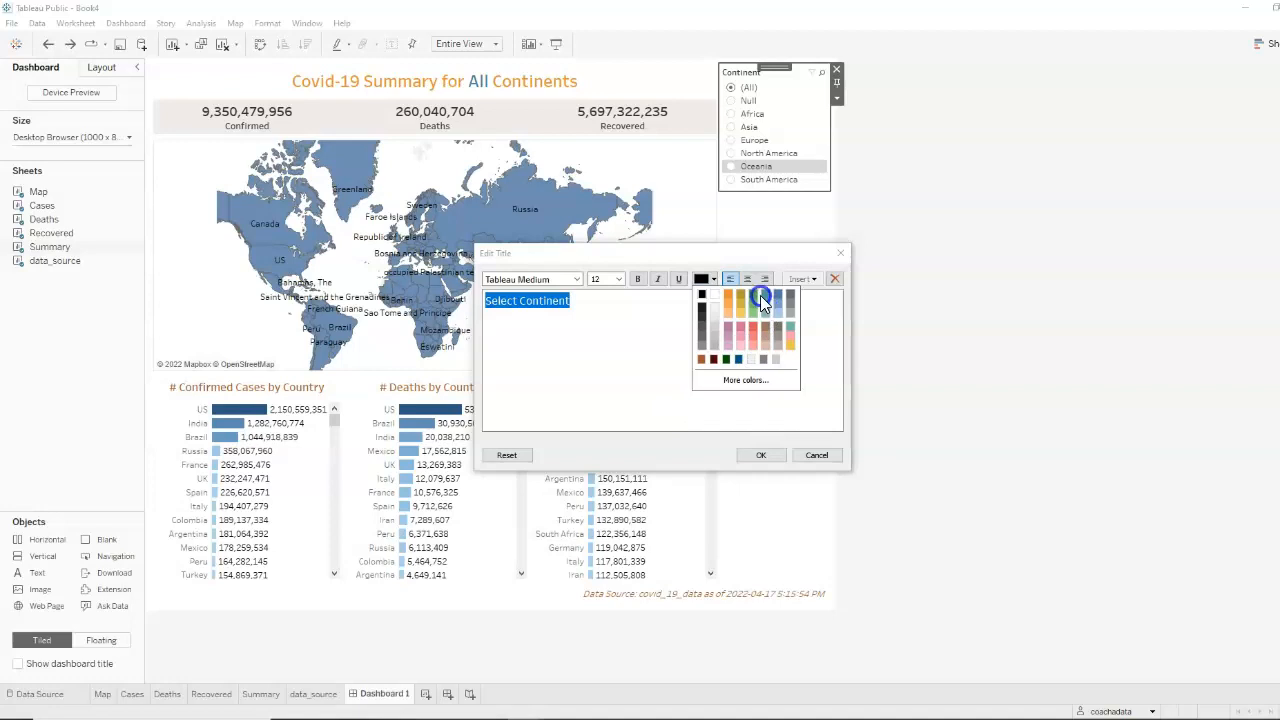
pyautogui.click(761, 298)
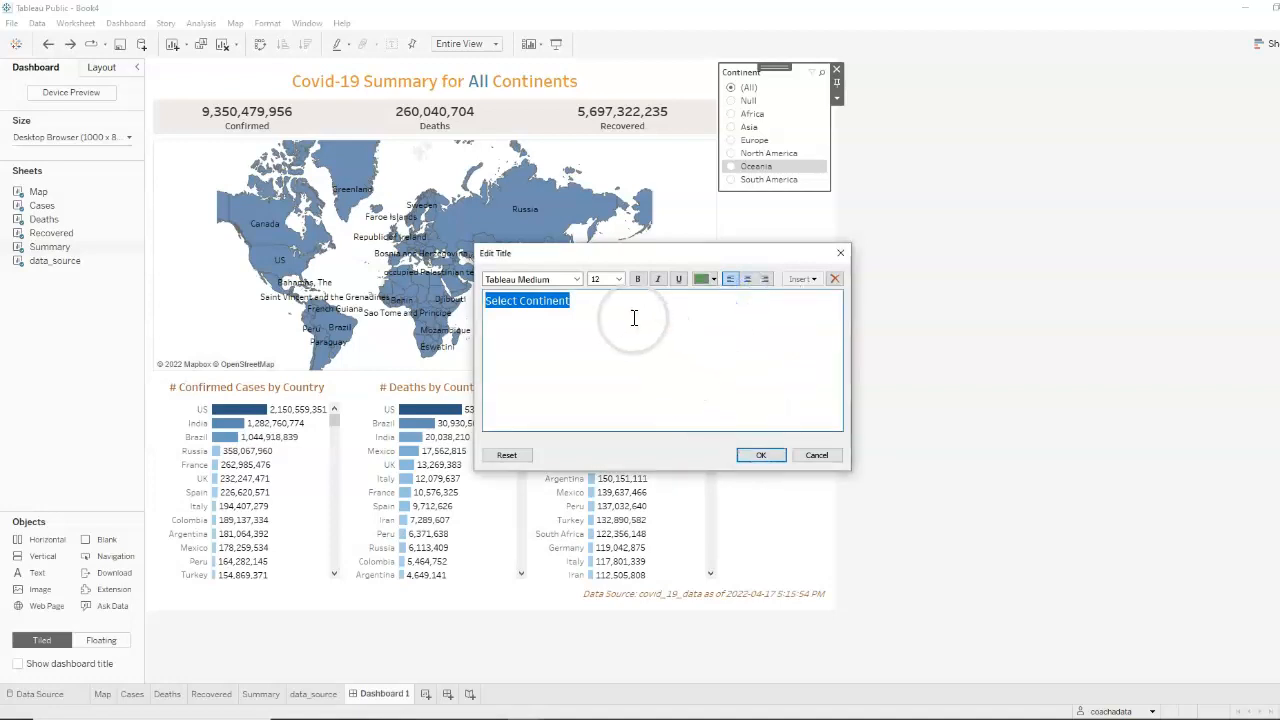
pyautogui.click(760, 455)
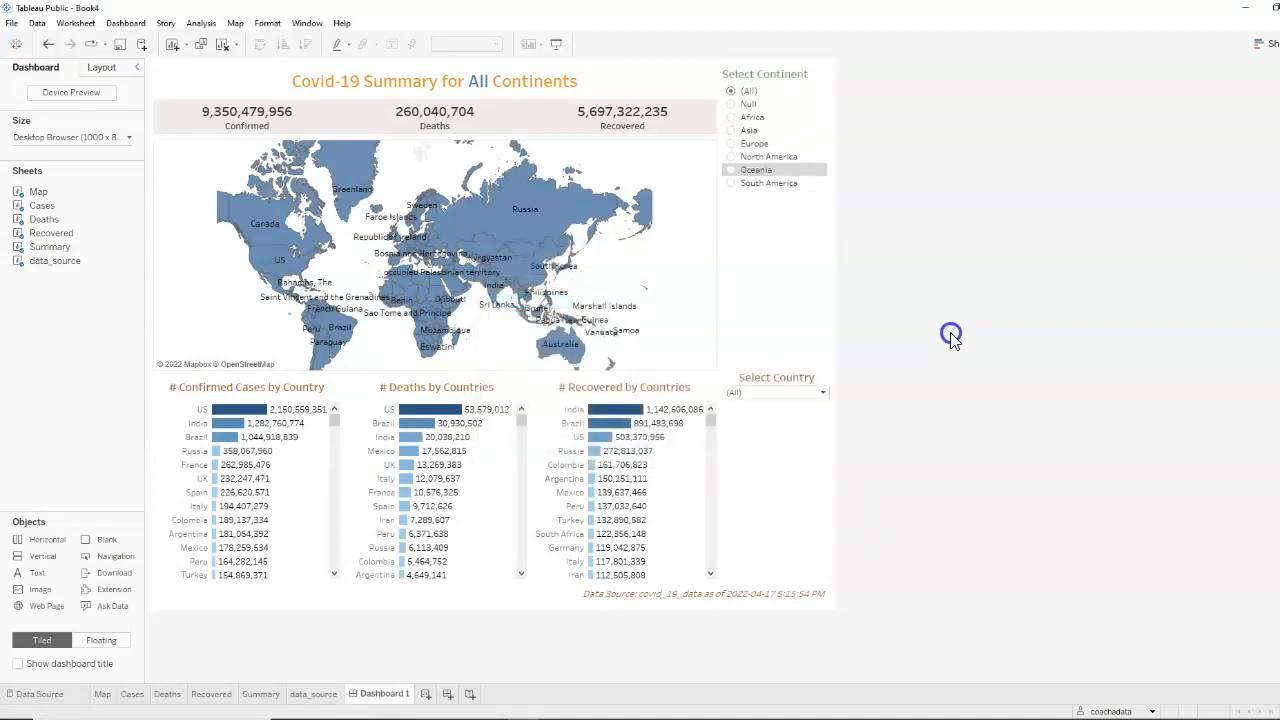
# Try green text for the "Select Country" filter title
pyautogui.doubleClick(806, 385)
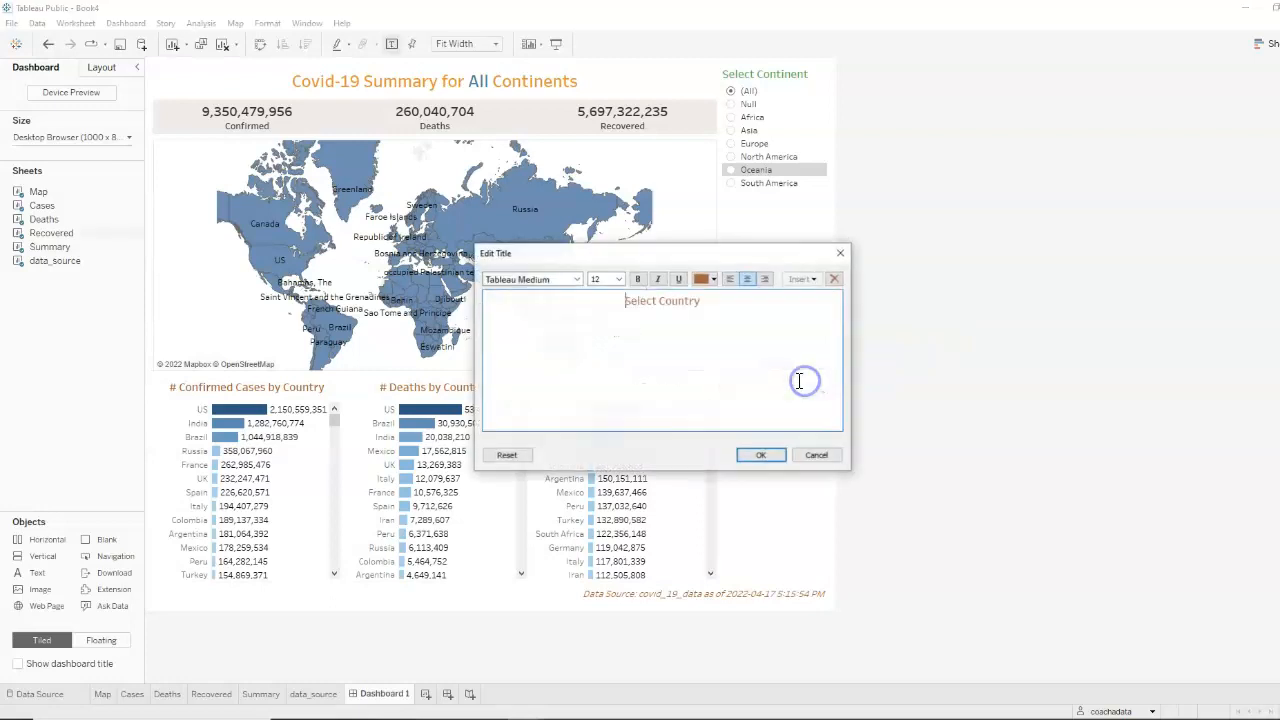
pyautogui.click(713, 280)
pyautogui.click(754, 297)
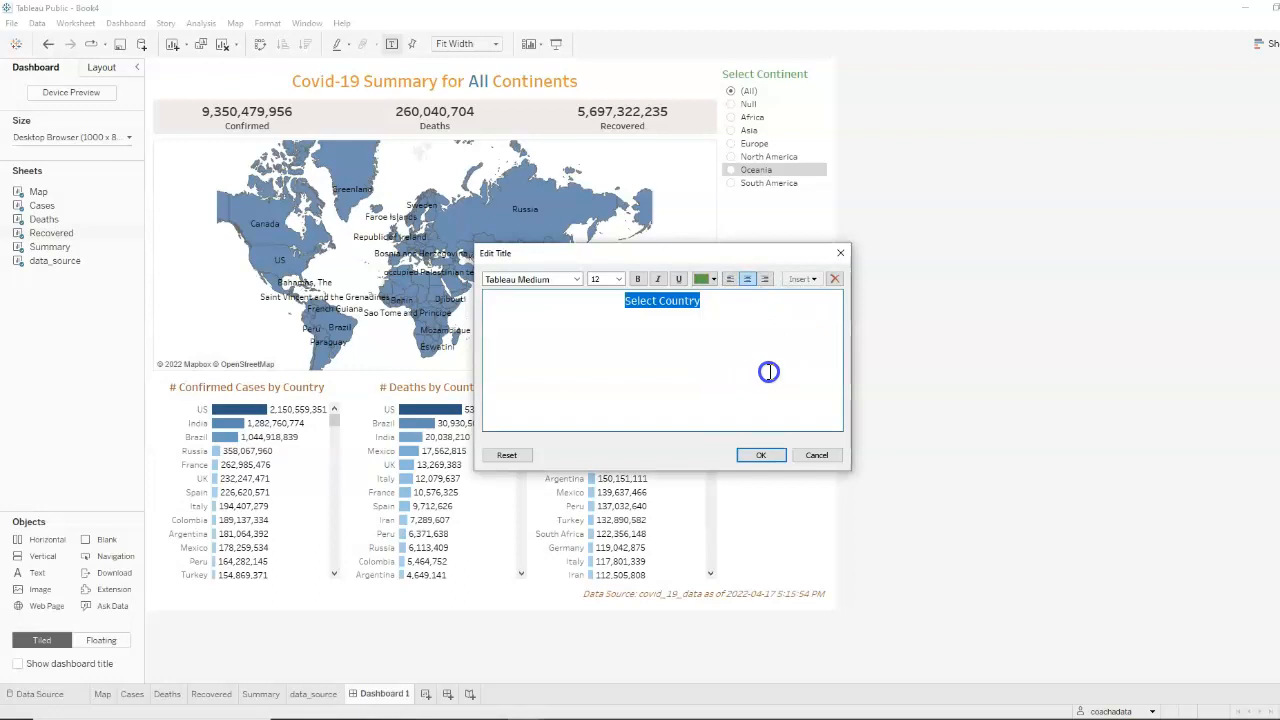
pyautogui.click(778, 466)
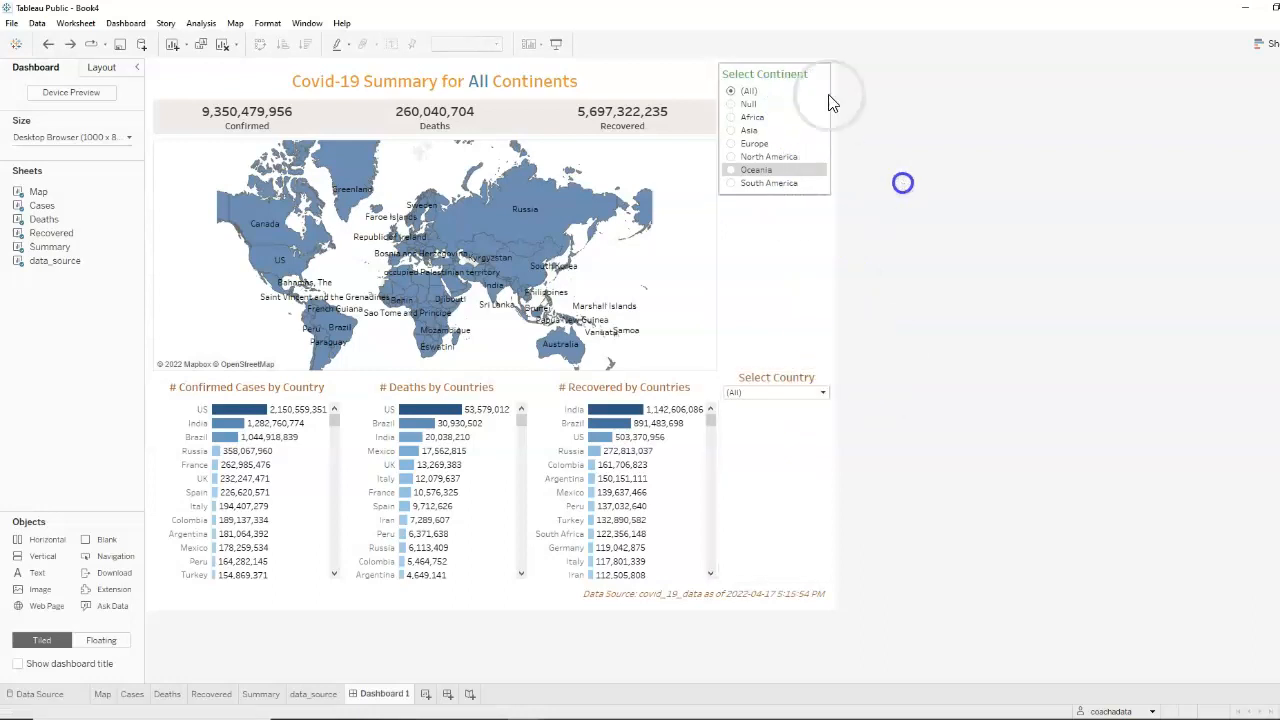
# Center-align the "Select Continent" filter title and recolor its text burnt orange
pyautogui.doubleClick(781, 80)
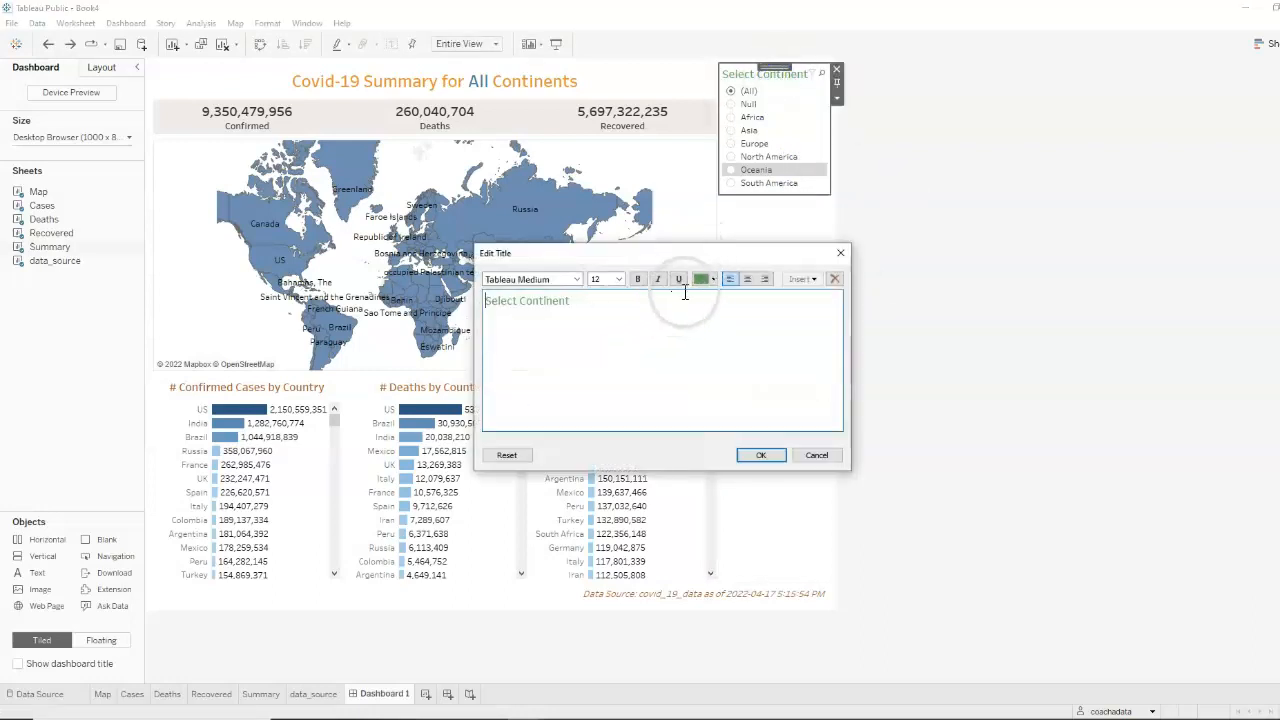
pyautogui.moveTo(608, 306); pyautogui.dragTo(484, 287)
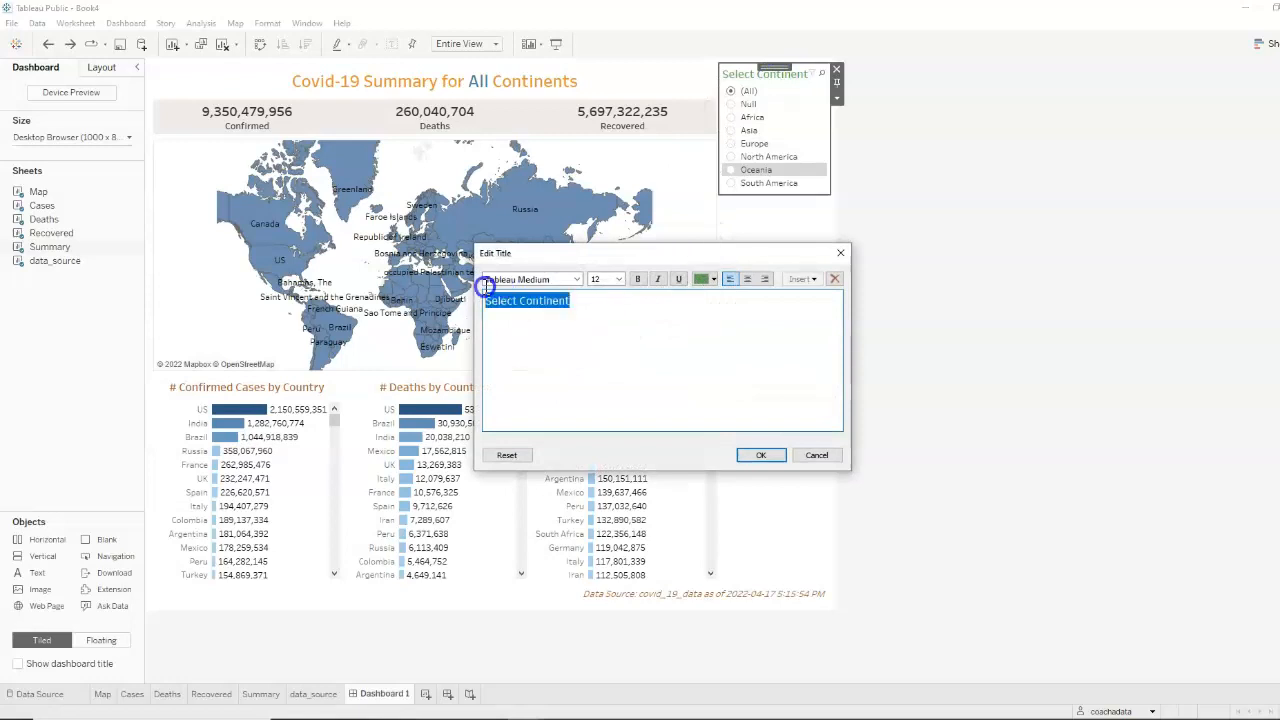
pyautogui.click(746, 280)
pyautogui.click(714, 280)
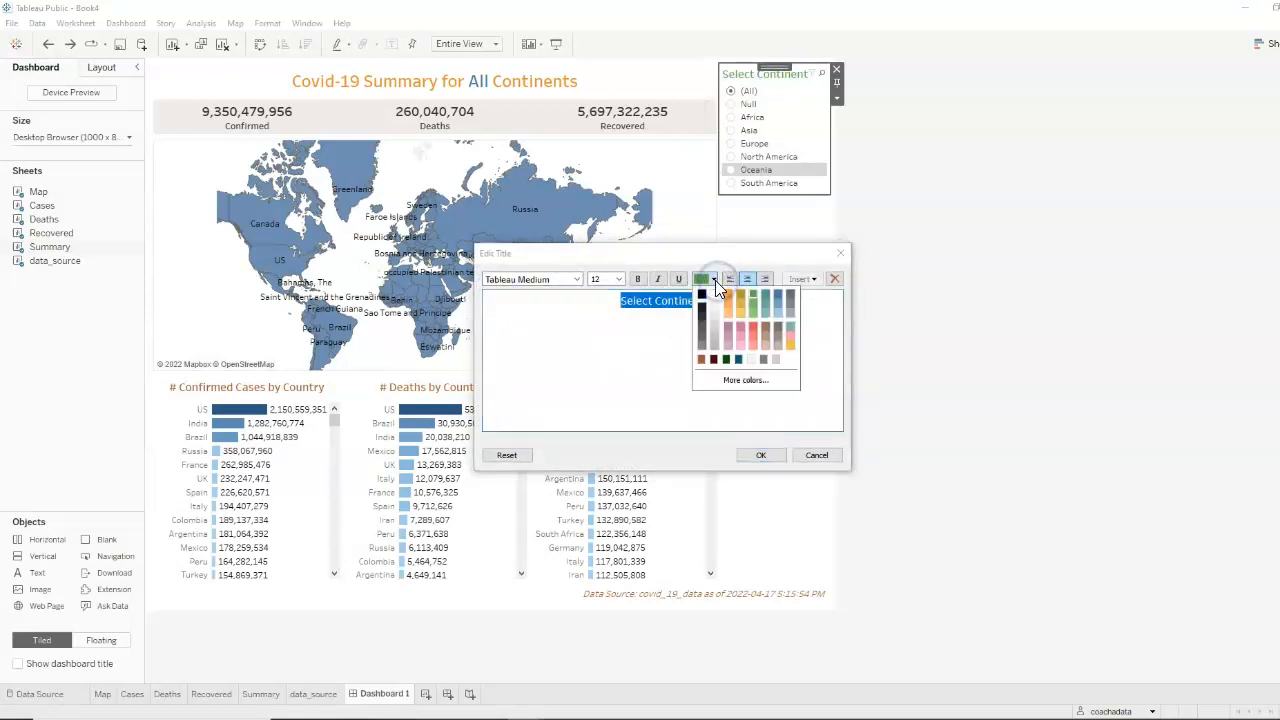
pyautogui.click(703, 358)
pyautogui.click(762, 453)
pyautogui.click(1005, 336)
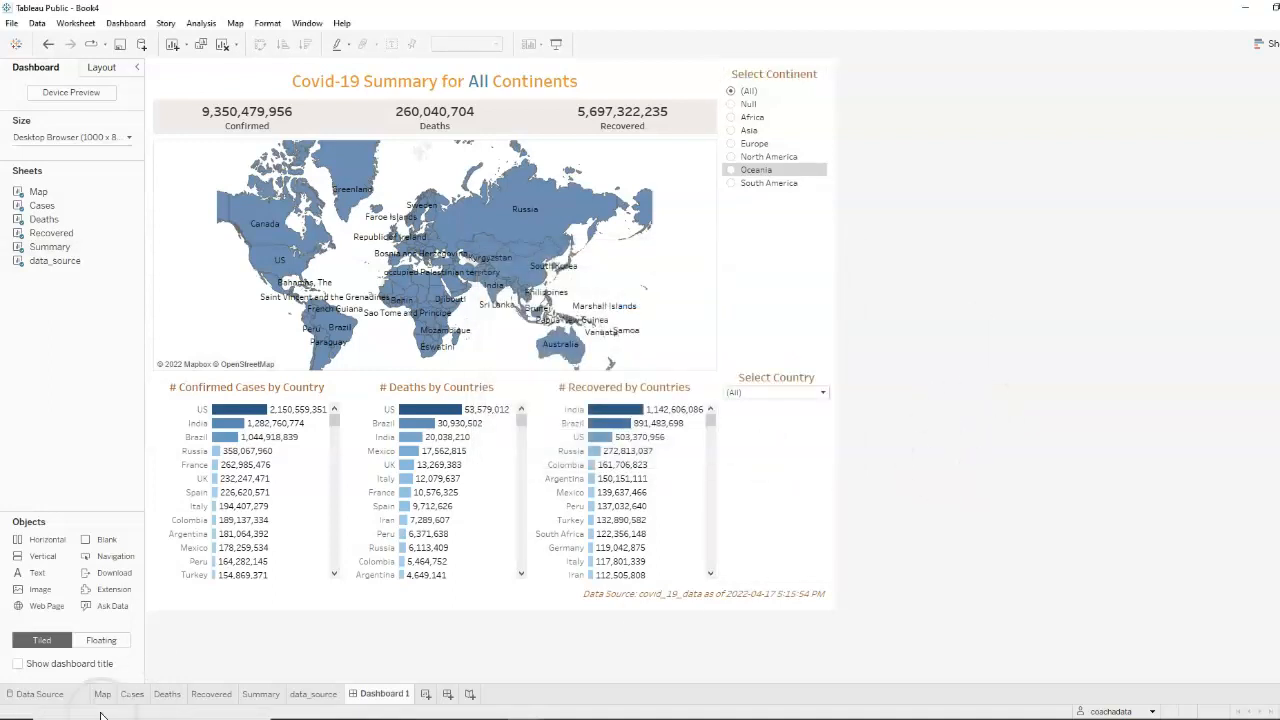
# Rename the dashboard as "Covid-19 Dashboard"
pyautogui.doubleClick(388, 694)
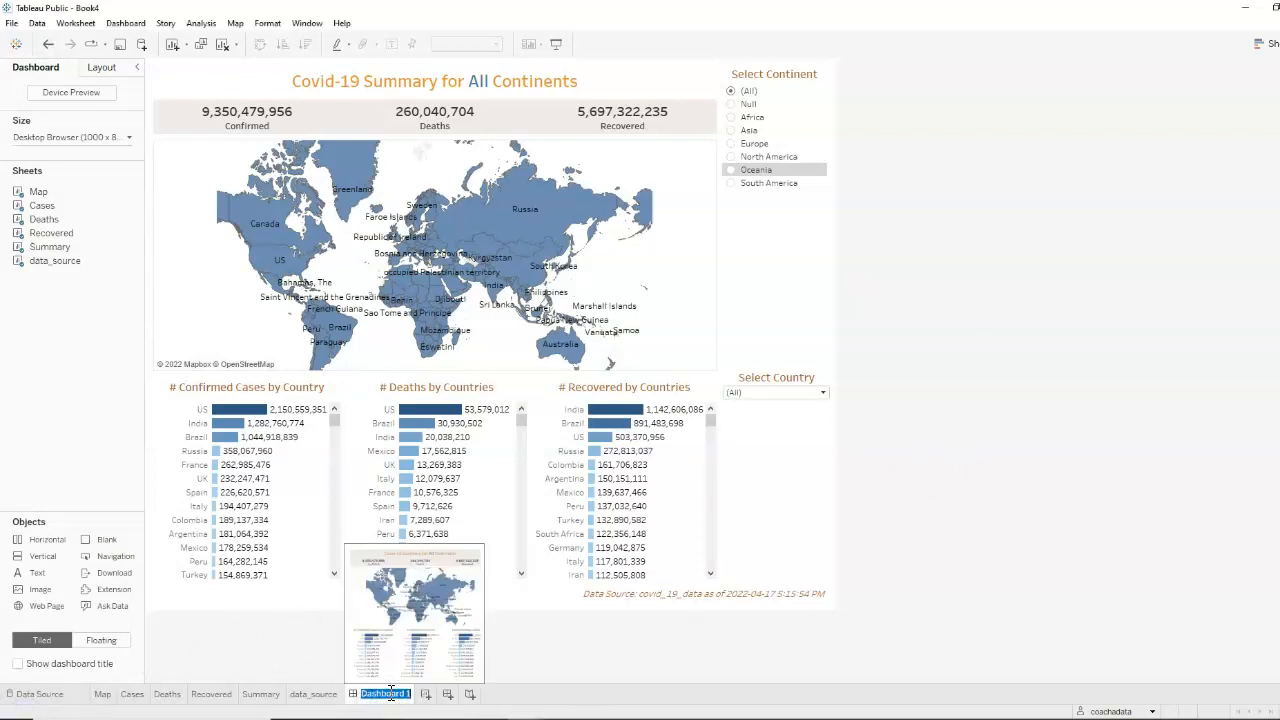
pyautogui.write('Covid-19 Das')
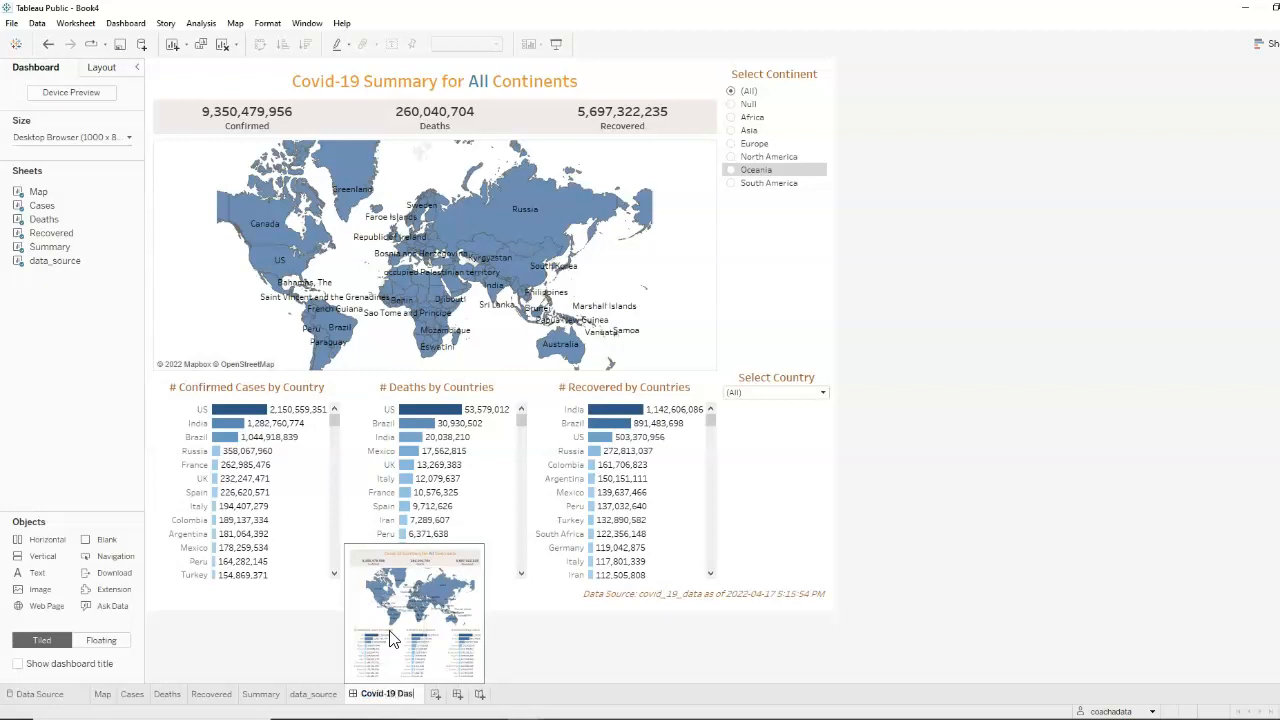
pyautogui.write('hboard')
pyautogui.press('Return')
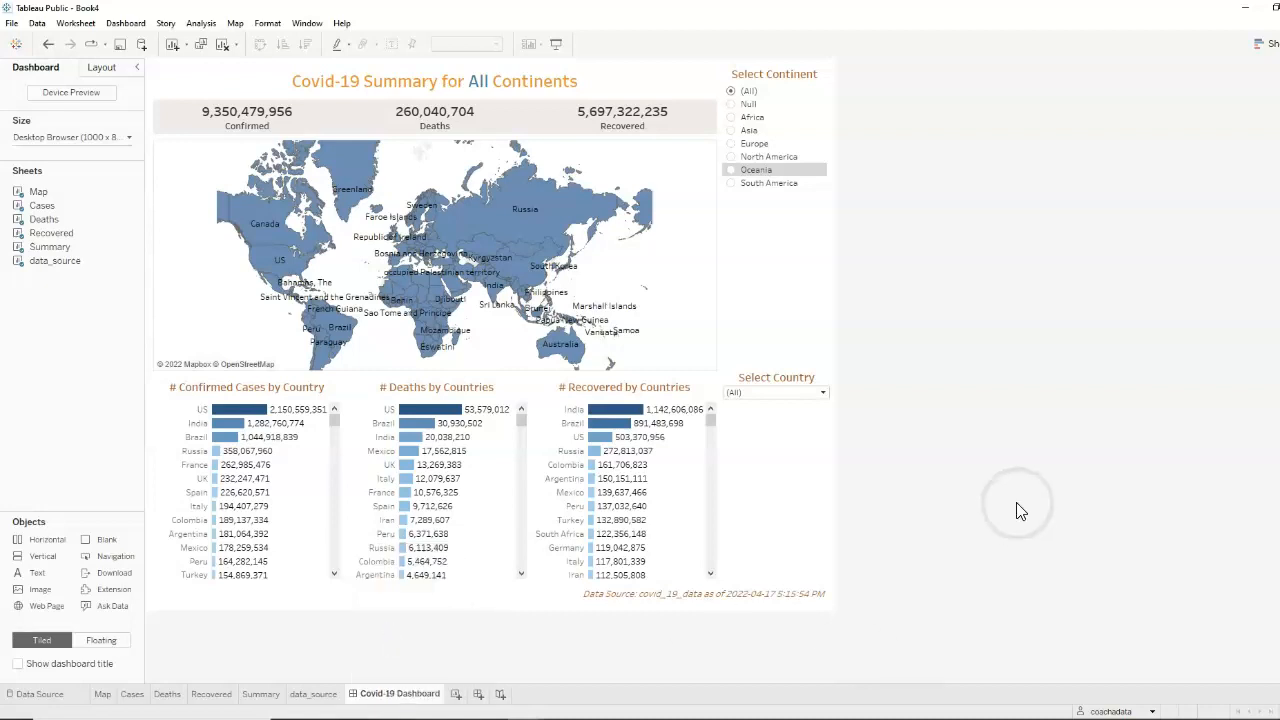
# Hide all the worksheets from Map through data_source, leaving only the dashboard
pyautogui.click(103, 695)
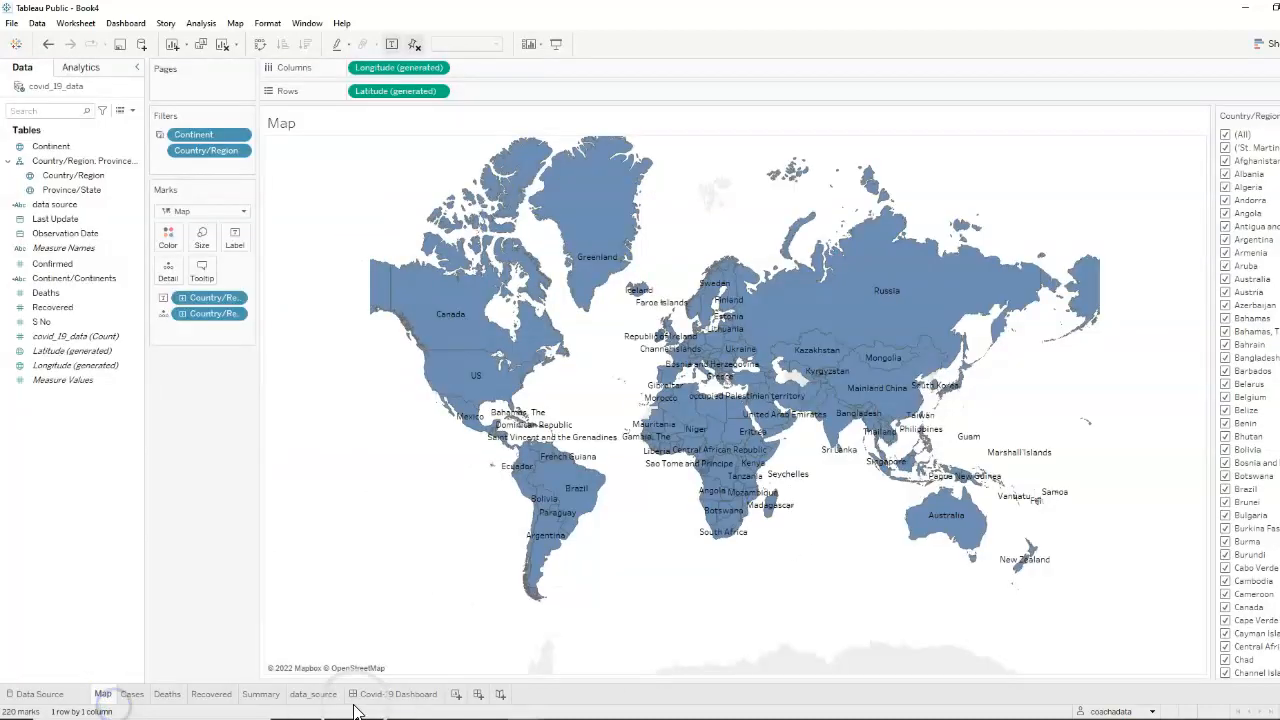
pyautogui.rightClick(323, 696)
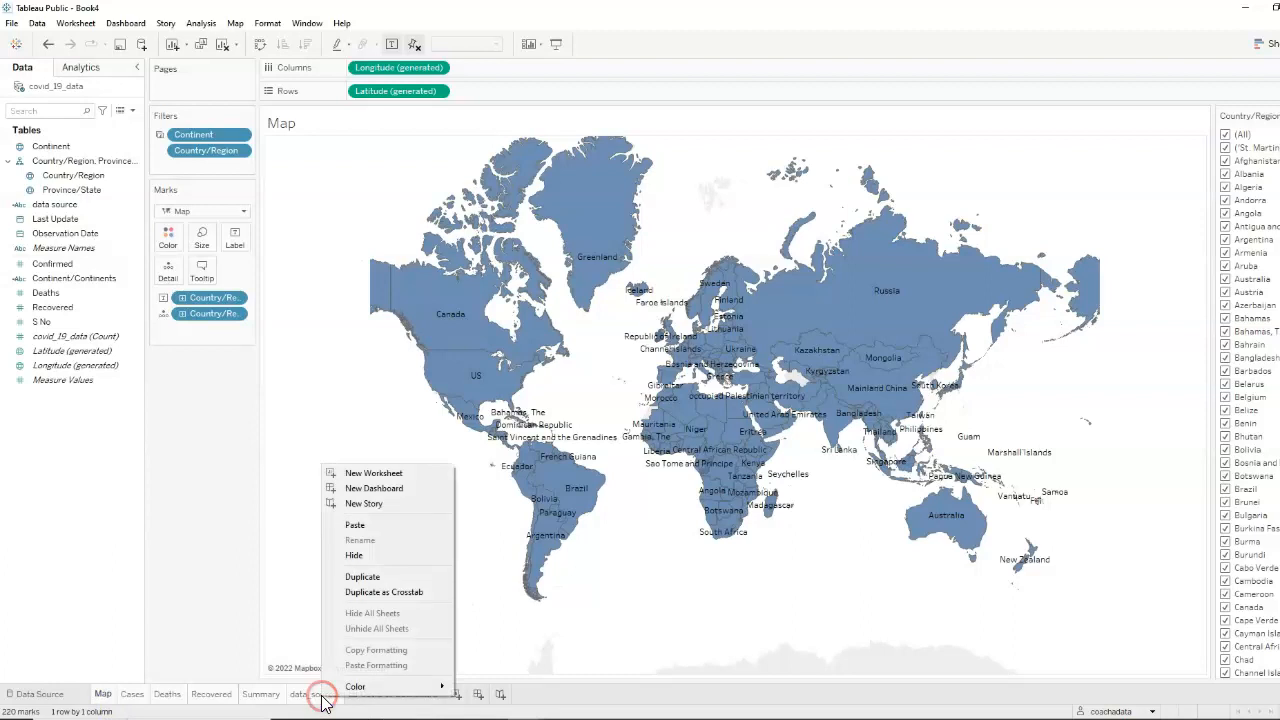
pyautogui.click(371, 556)
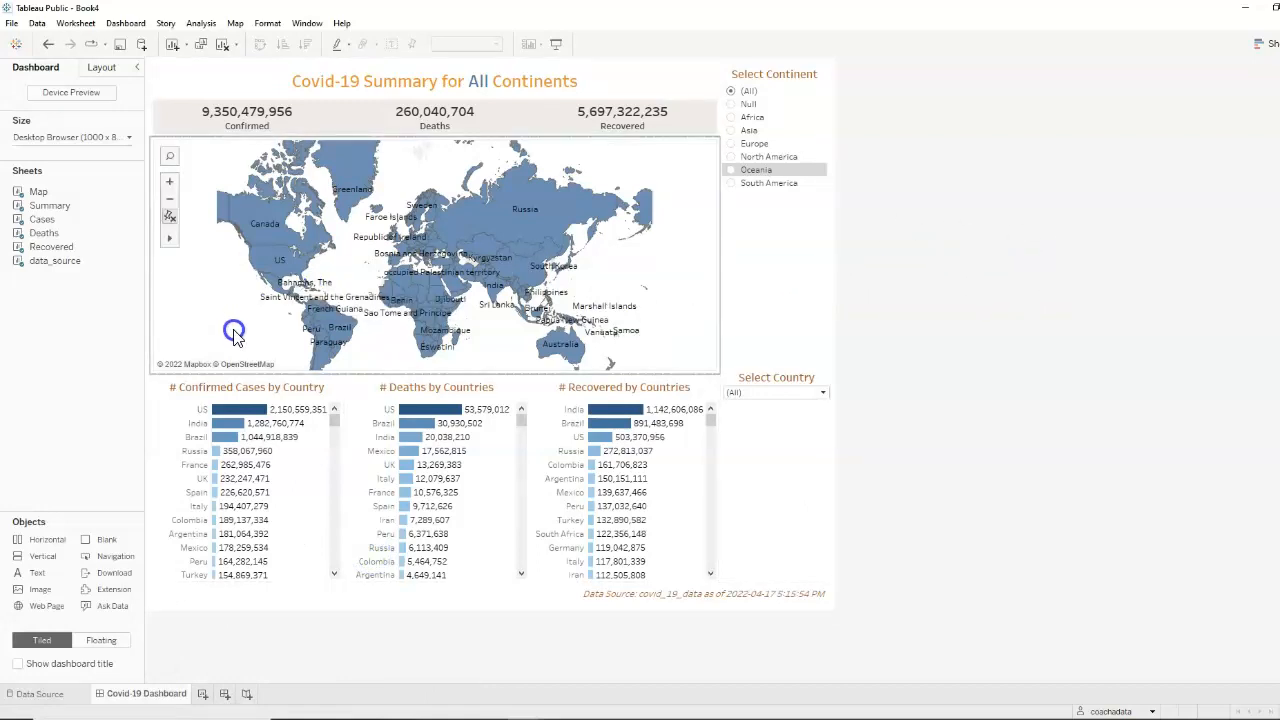
# Open the hidden Map and Summary worksheets from the dashboard, returning to the dashboard after each
pyautogui.click(137, 194)
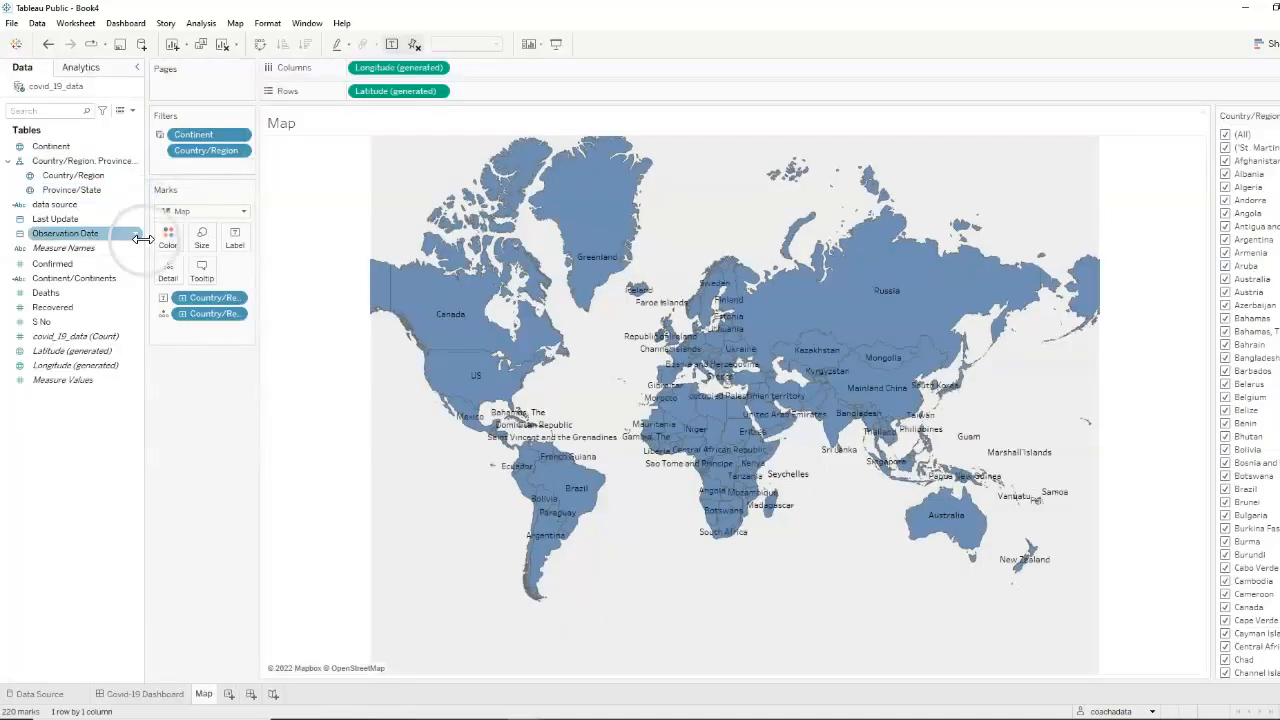
pyautogui.click(148, 695)
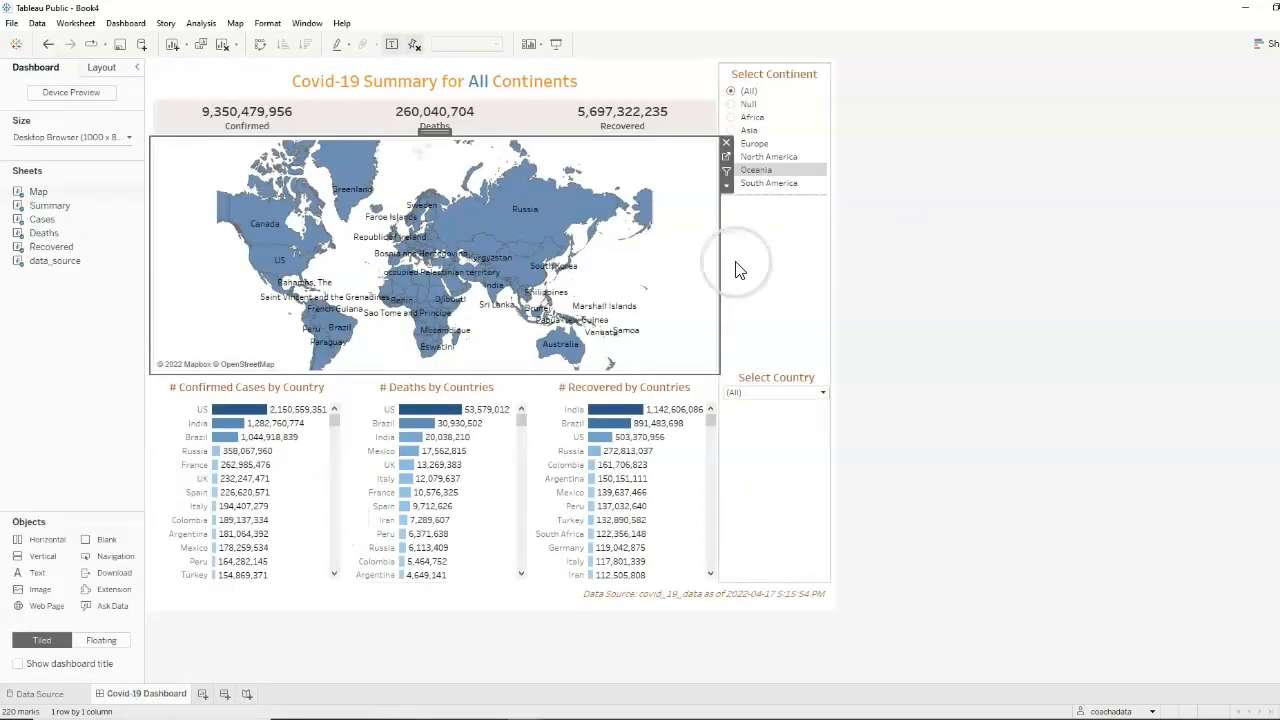
pyautogui.click(543, 100)
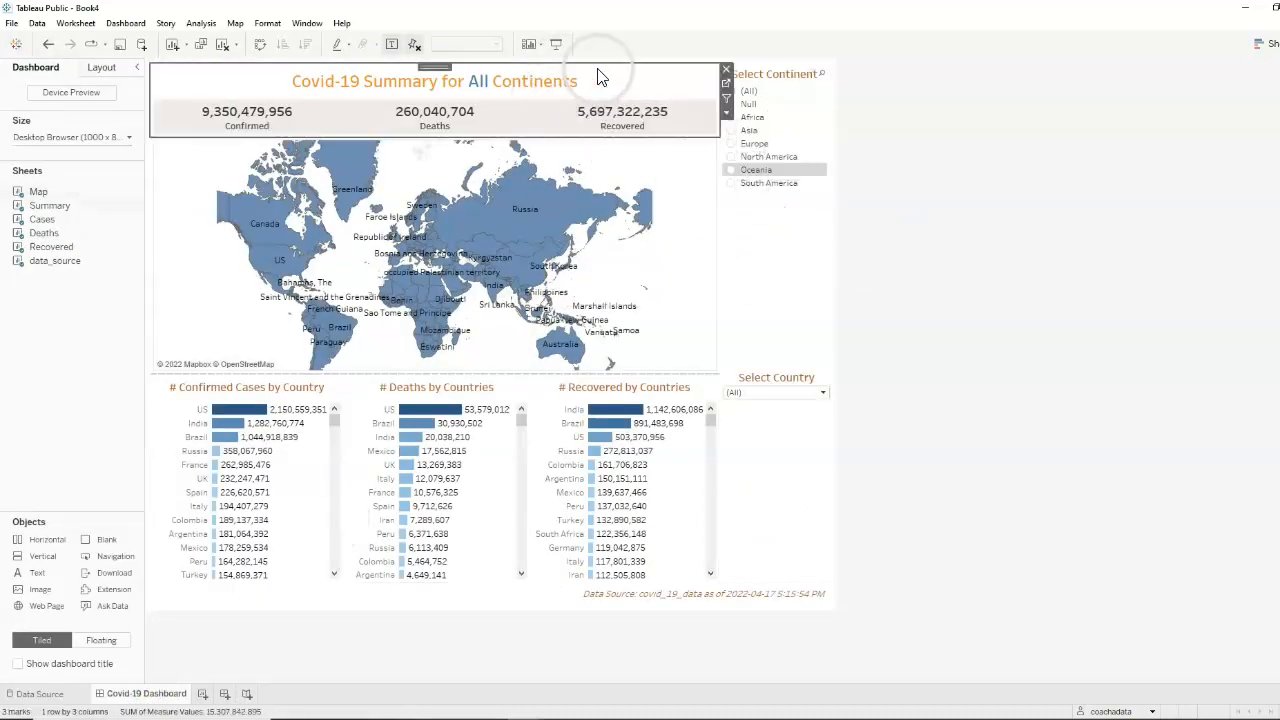
pyautogui.click(725, 84)
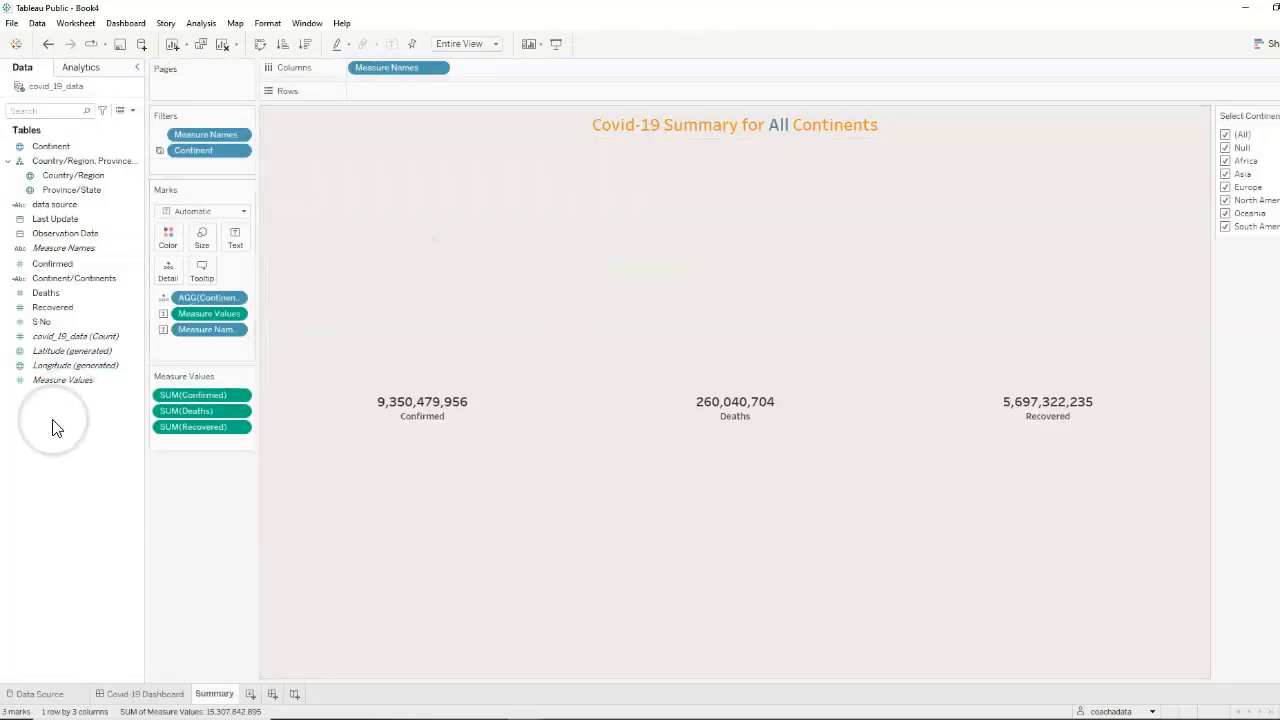
pyautogui.click(118, 694)
pyautogui.click(1025, 315)
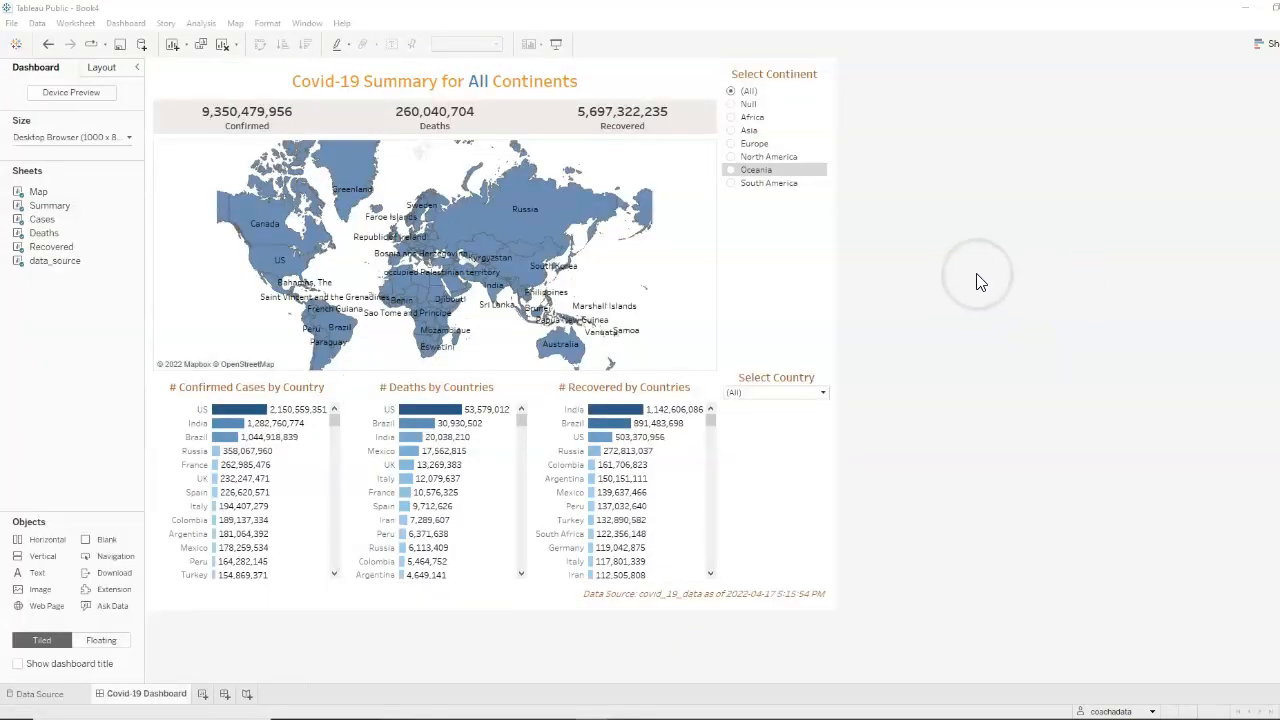
# Add "# " before the Measure Names field in the Summary worksheet's text label and return to the dashboard
pyautogui.click(610, 83)
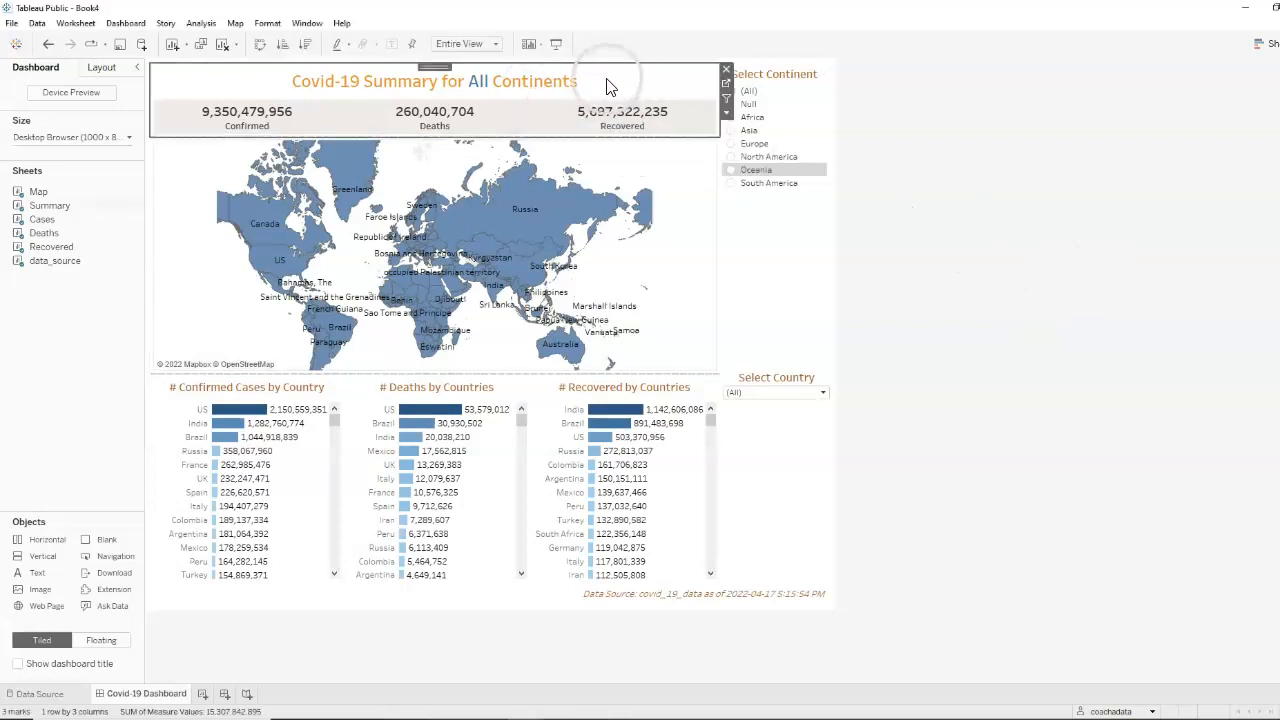
pyautogui.moveTo(246, 132)
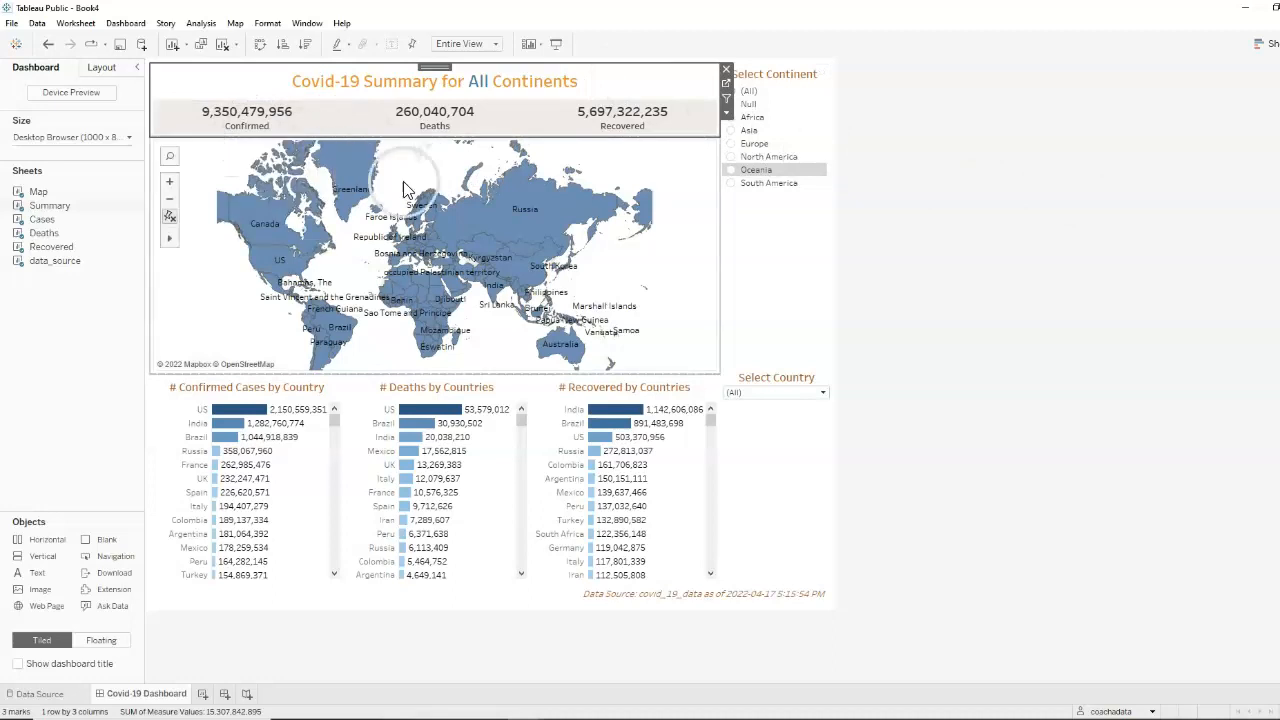
pyautogui.click(1014, 223)
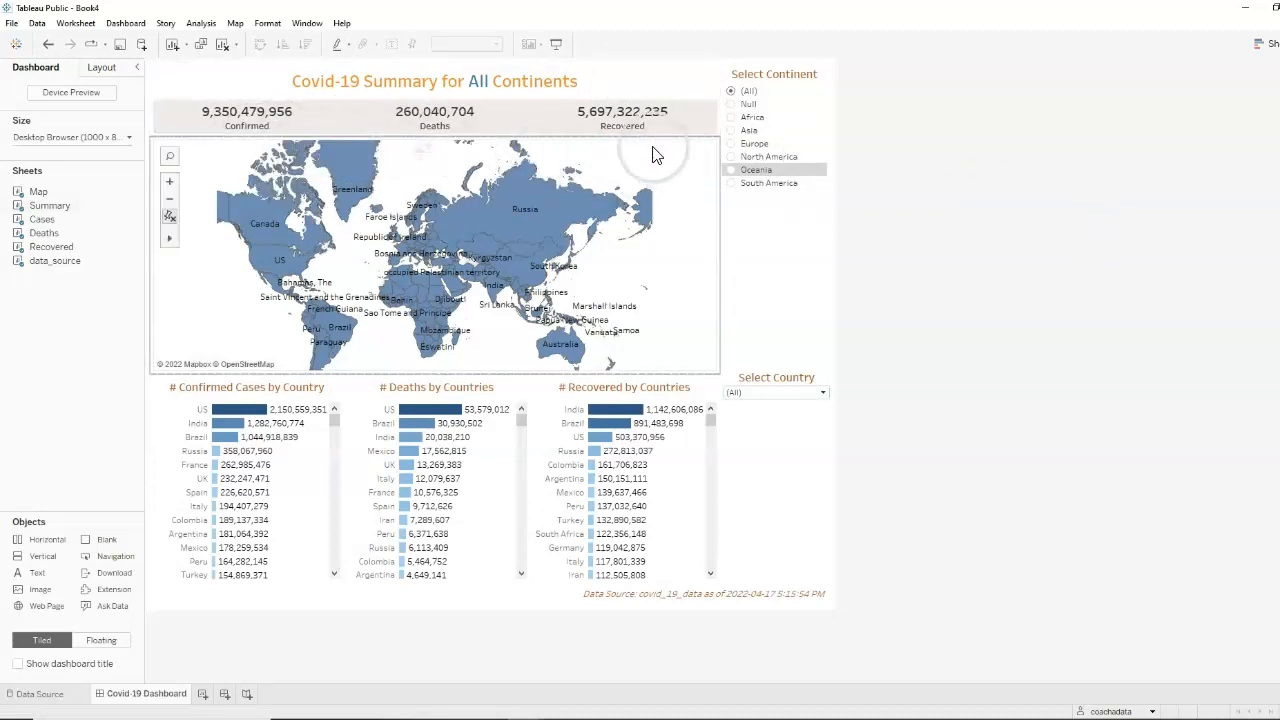
pyautogui.click(670, 80)
pyautogui.click(727, 86)
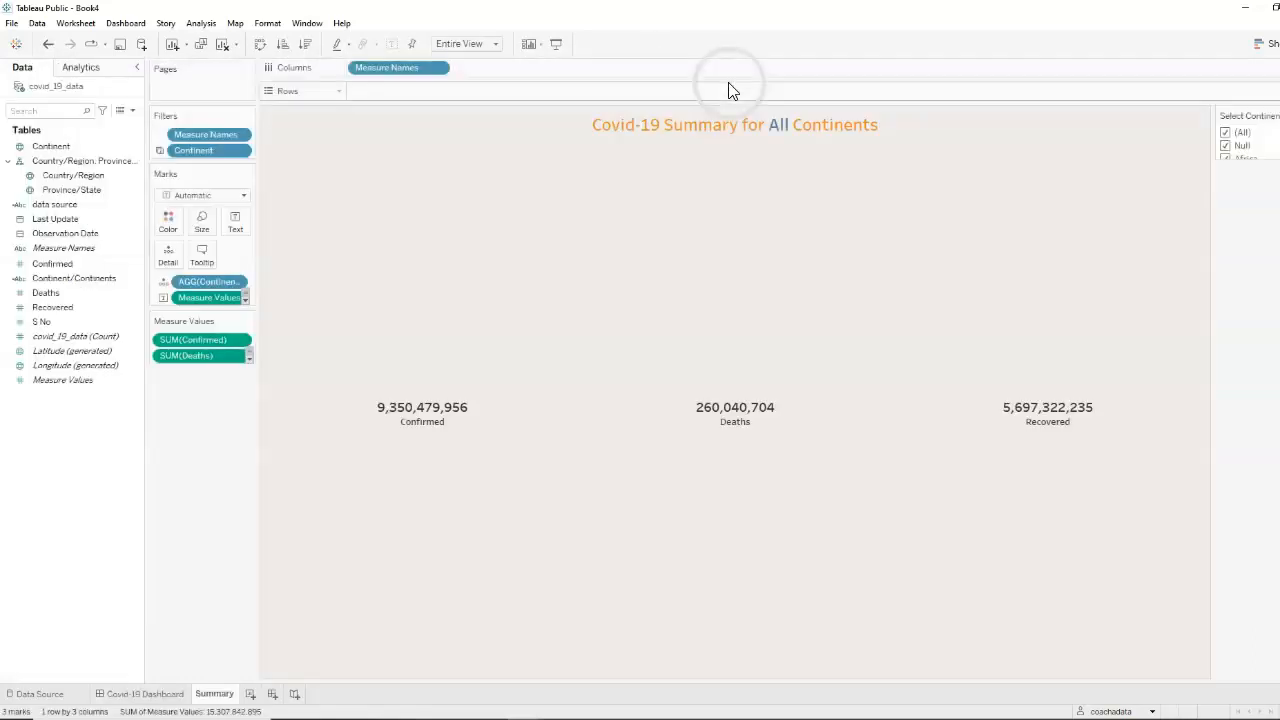
pyautogui.click(238, 237)
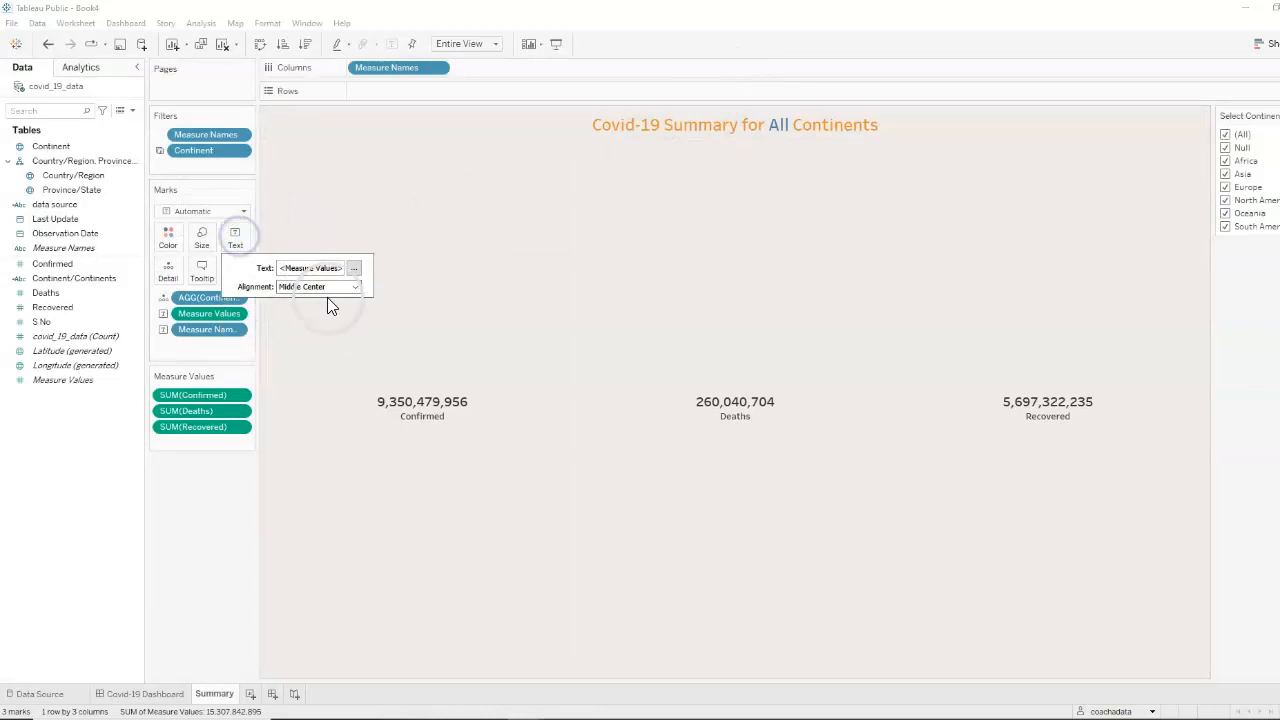
pyautogui.click(354, 268)
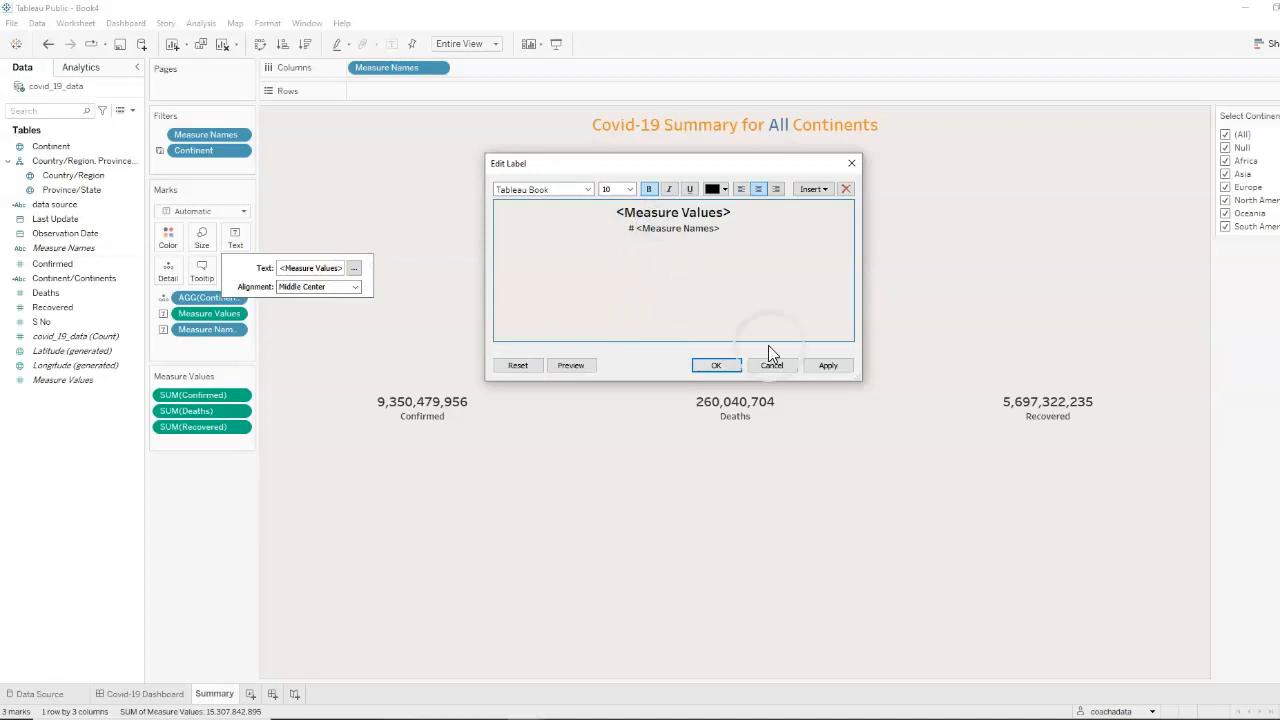
pyautogui.click(842, 370)
pyautogui.click(728, 367)
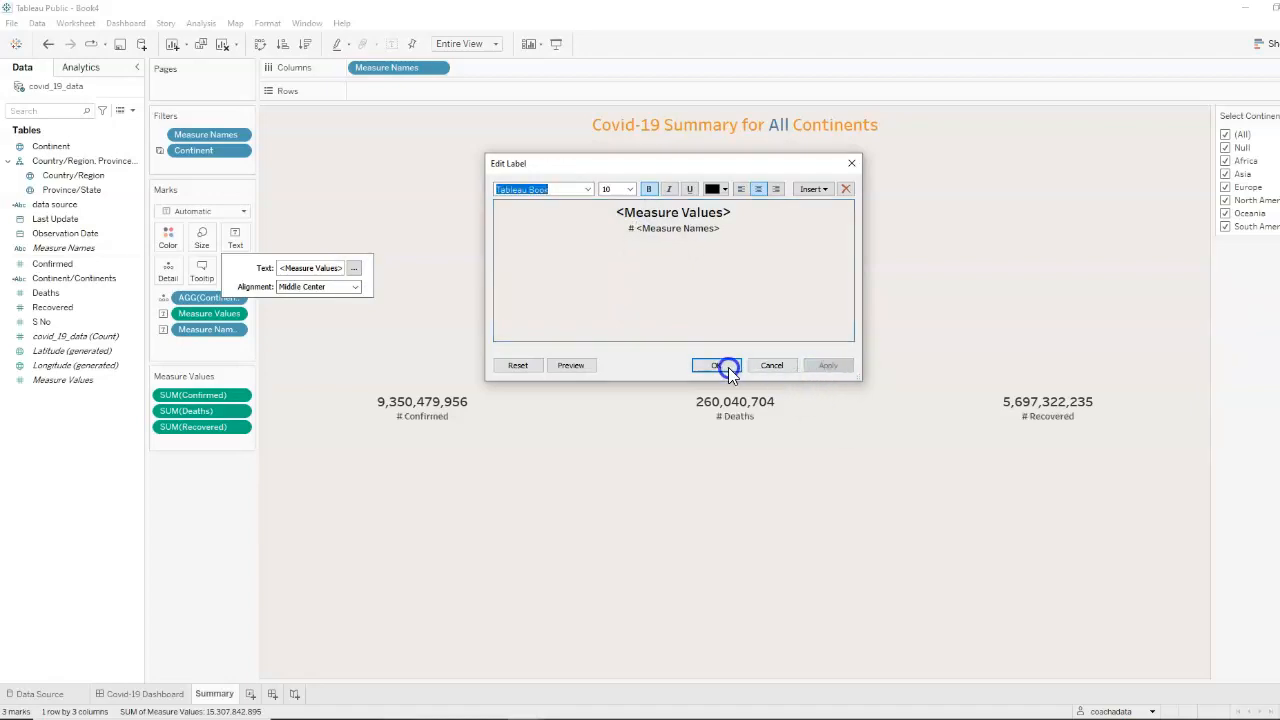
pyautogui.click(145, 693)
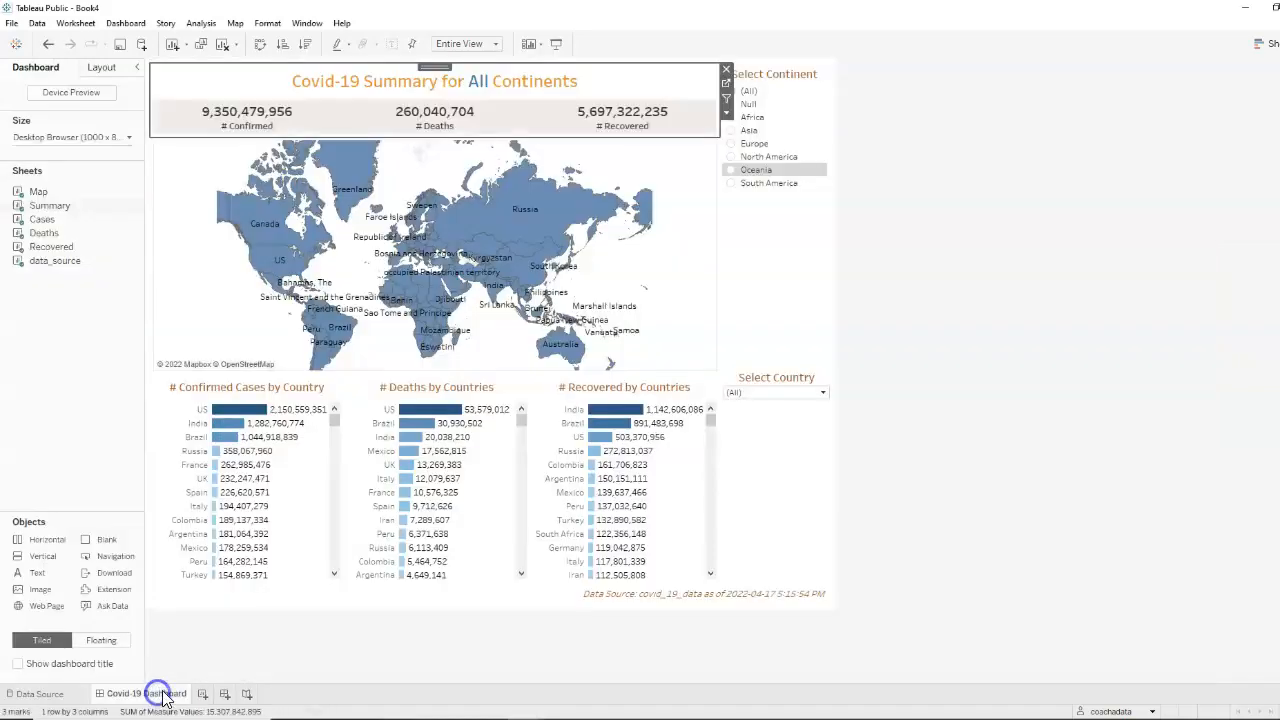
pyautogui.click(1075, 403)
pyautogui.click(1022, 495)
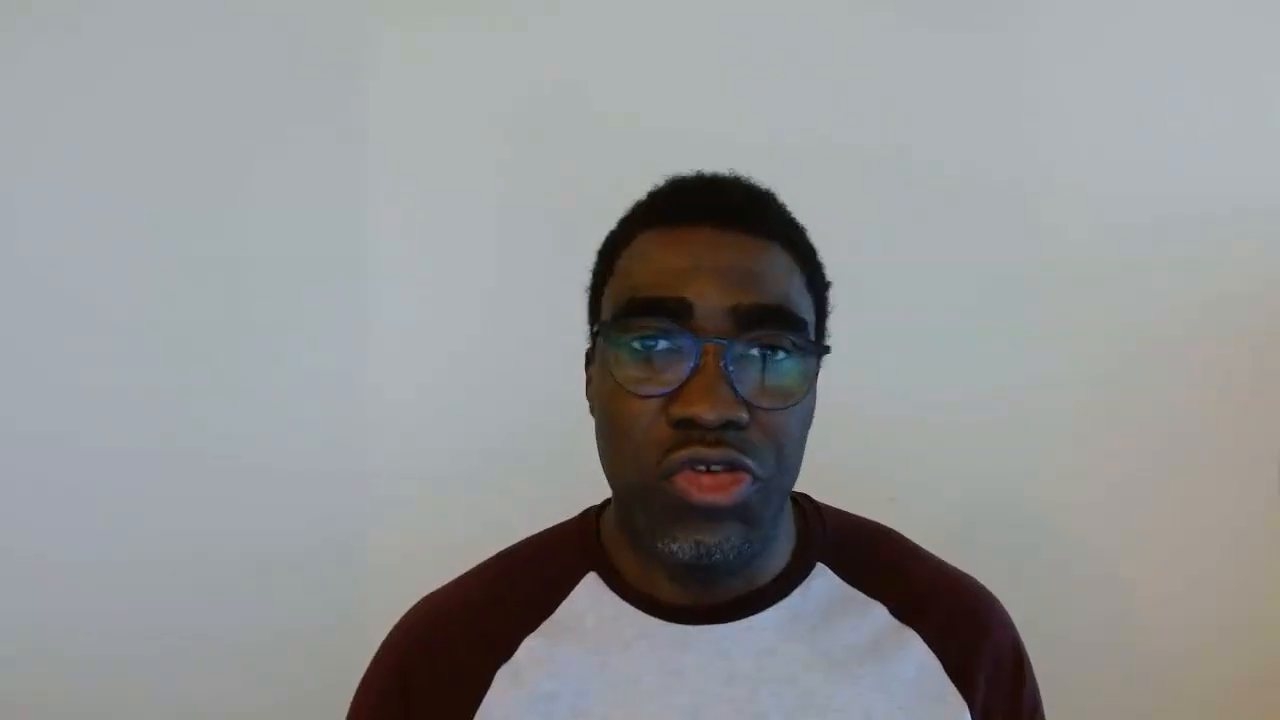